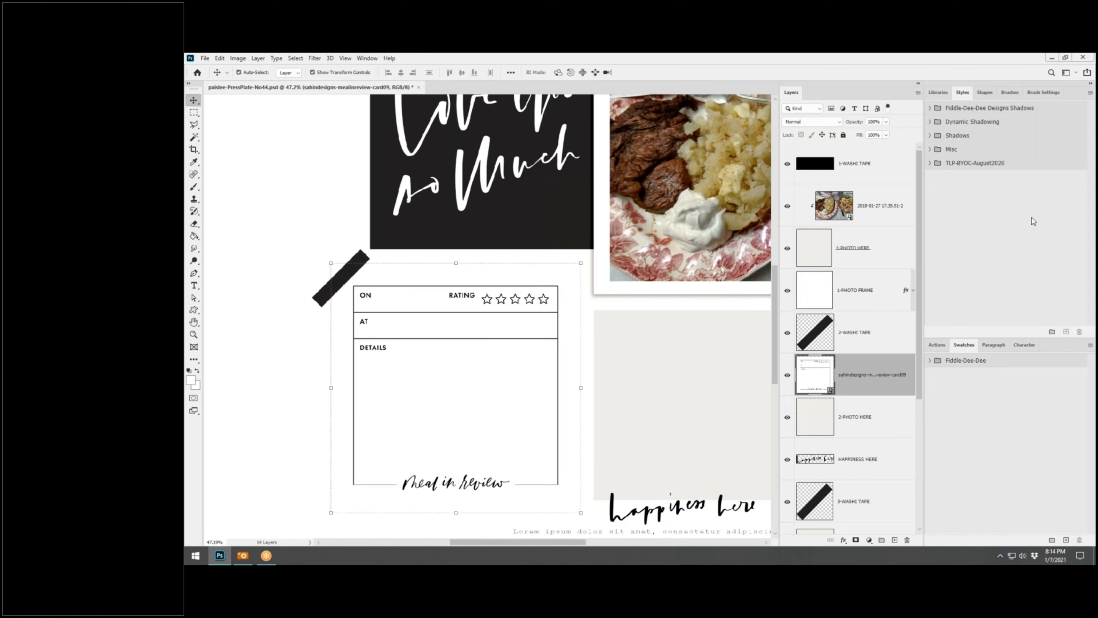
Apply the fdd_paper (layered) style from the Fiddle-Dee-Dee Designs Shadows group to the "meal in review" journal card
click(930, 108)
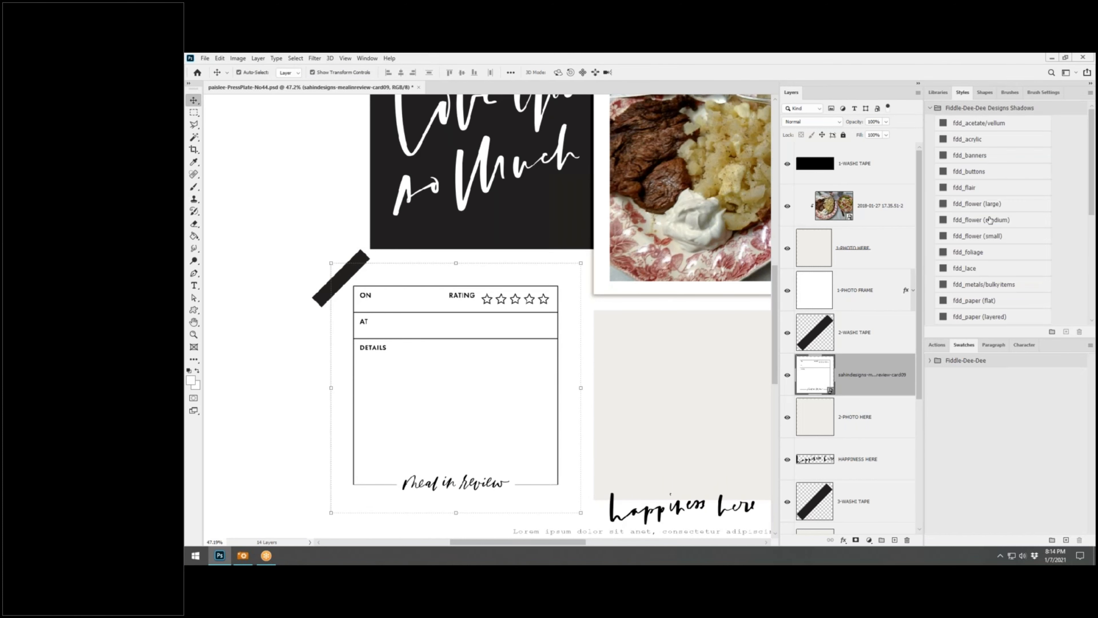
scroll(990, 226, down, 2)
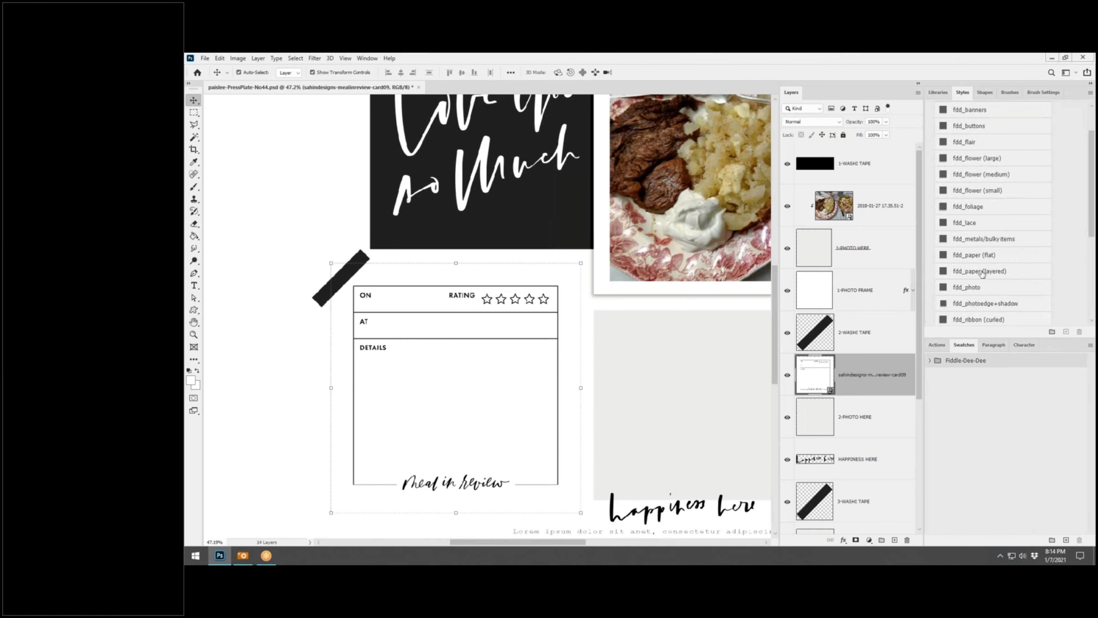
click(981, 271)
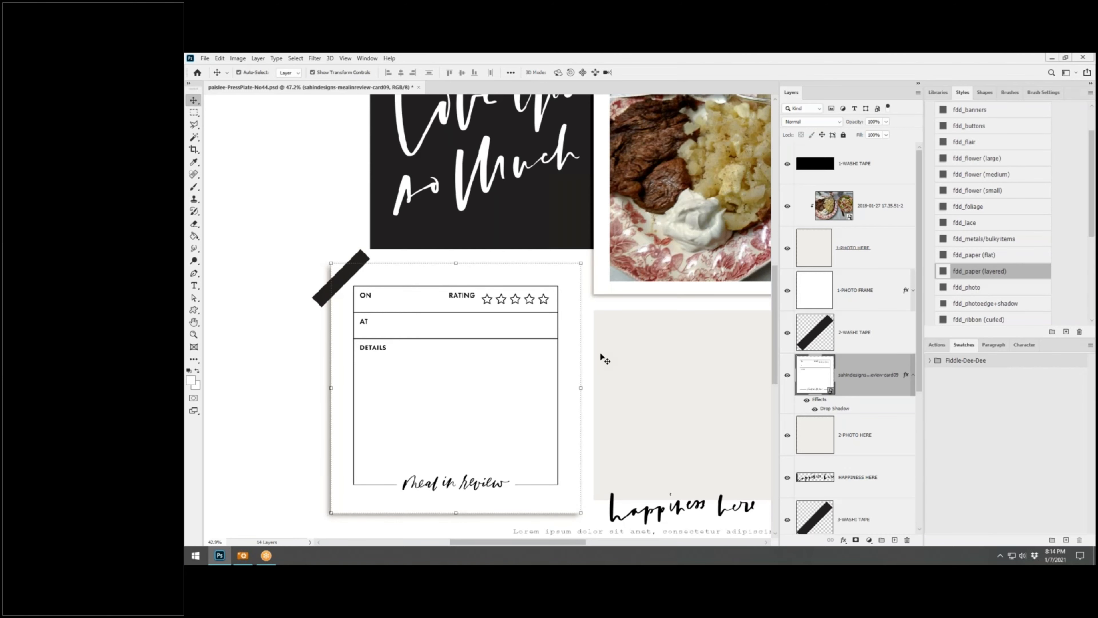
scroll(599, 352, down, 2)
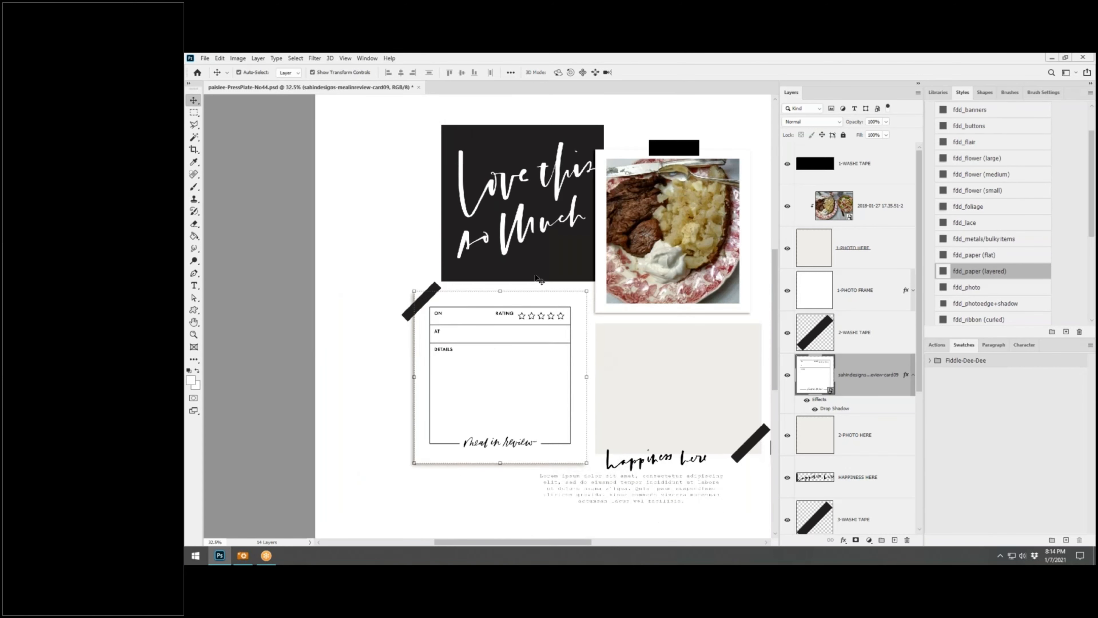
scroll(607, 293, down, 3)
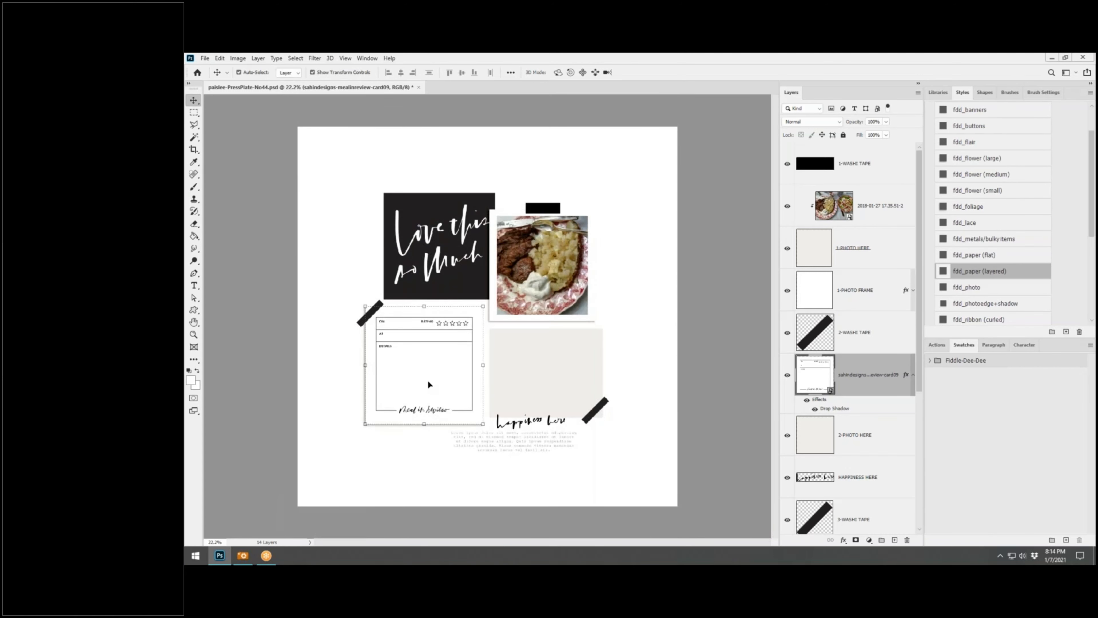
scroll(427, 380, up, 2)
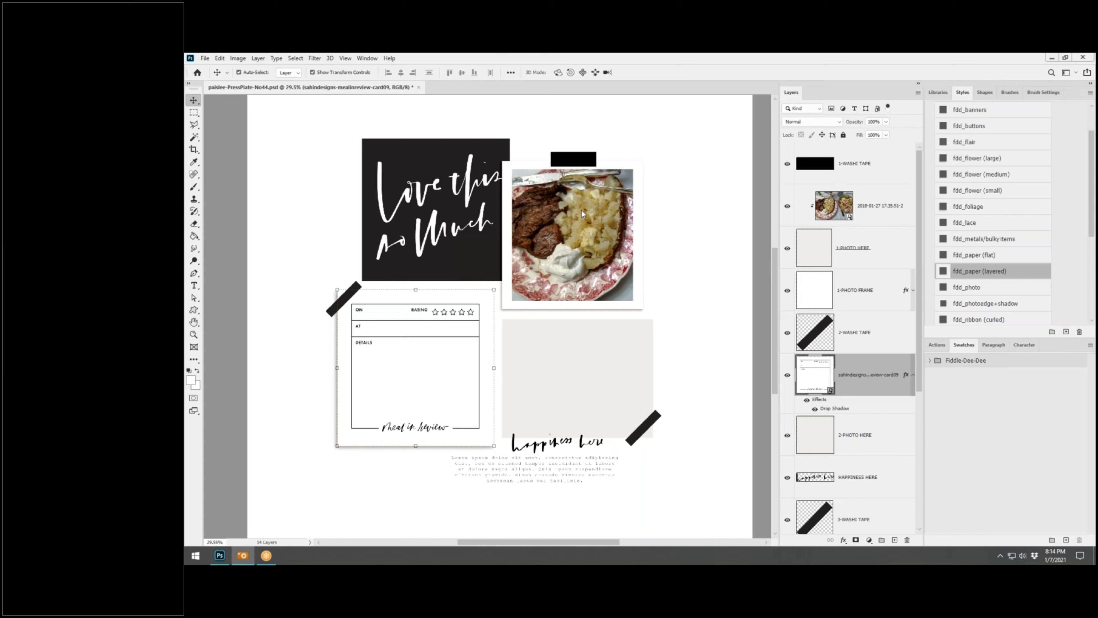
Place the multicolour drop-patterned mealinreview-paper01 above the 3-PHOTO HERE layer and clip it to that shape
click(589, 370)
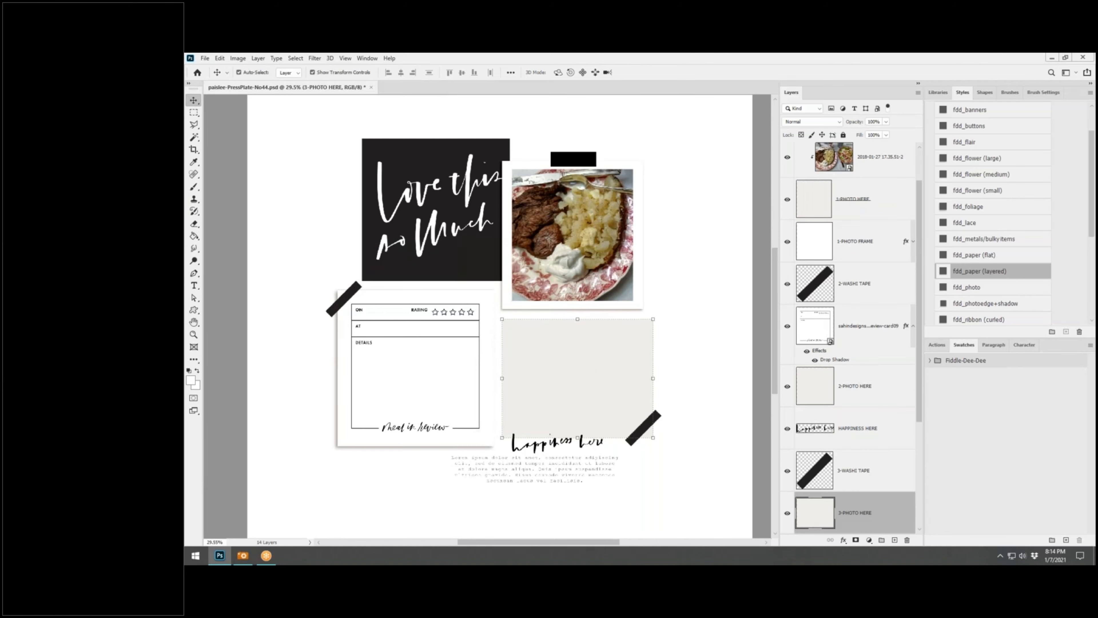
drag(186, 368, 550, 368)
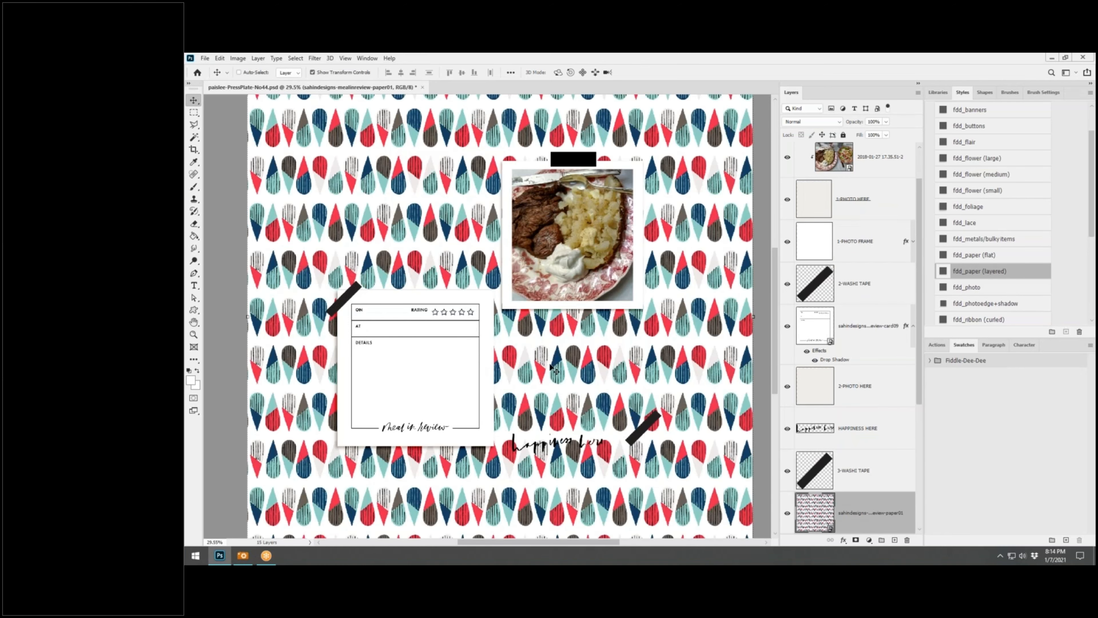
key(ctrl+alt+g)
key(ctrl+0)
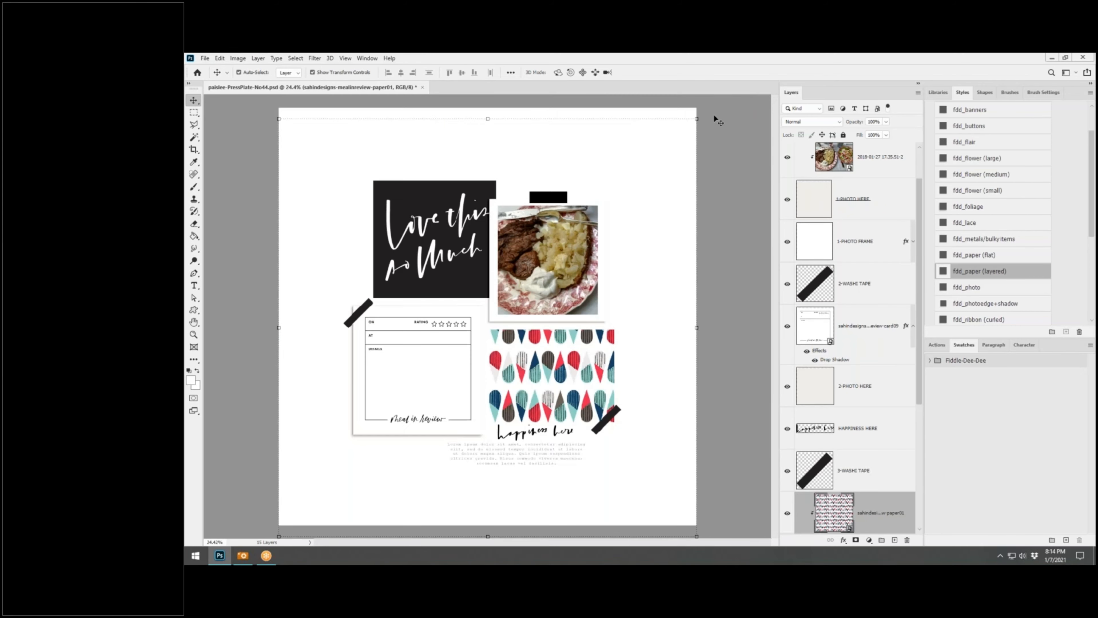
Scale the clipped paper01 pattern to about 76% and position it so it fills the 3-PHOTO HERE shape
key(ctrl+t)
drag(690, 125, 559, 255)
drag(519, 349, 642, 305)
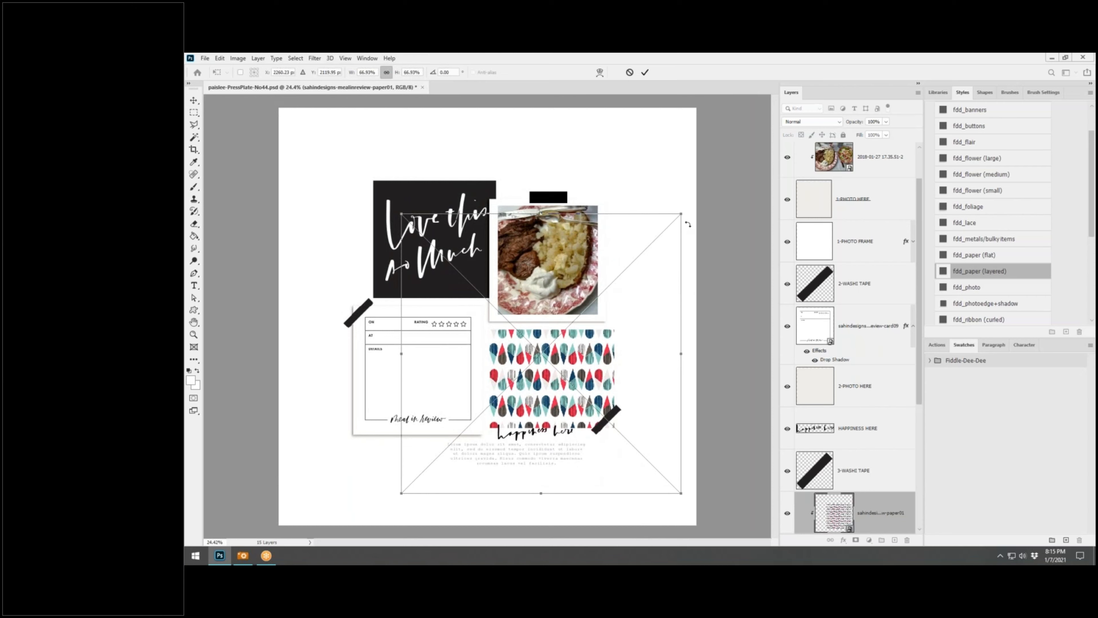
drag(681, 214, 720, 175)
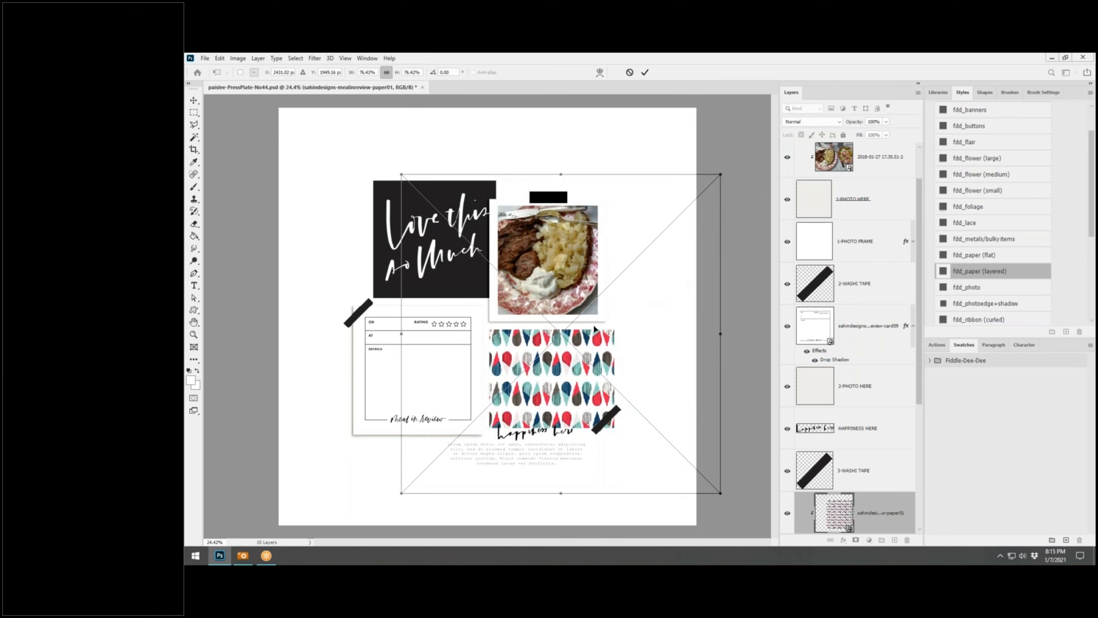
drag(570, 364, 566, 360)
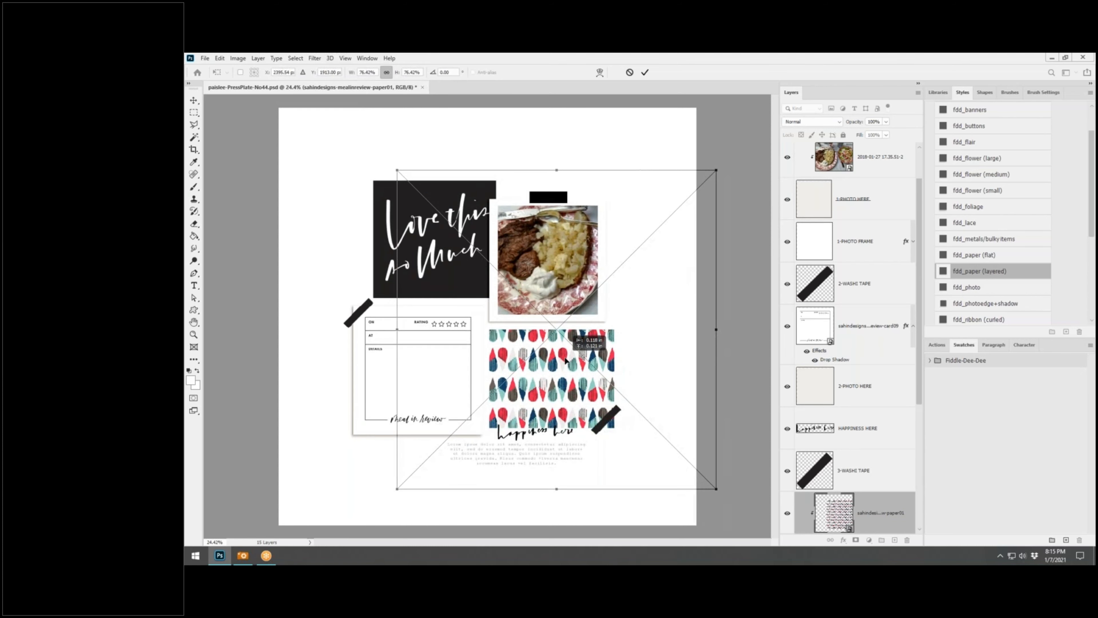
click(645, 73)
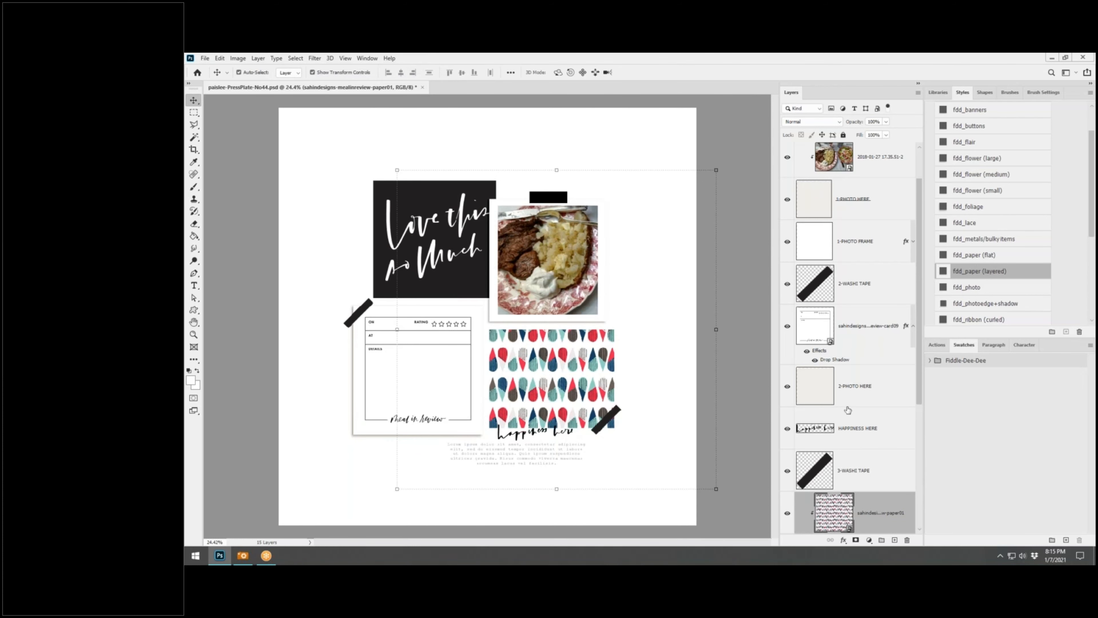
Apply the fdd_paper (layered) style to the 3-PHOTO HERE layer beneath the patterned paper
scroll(848, 410, down, 4)
click(861, 391)
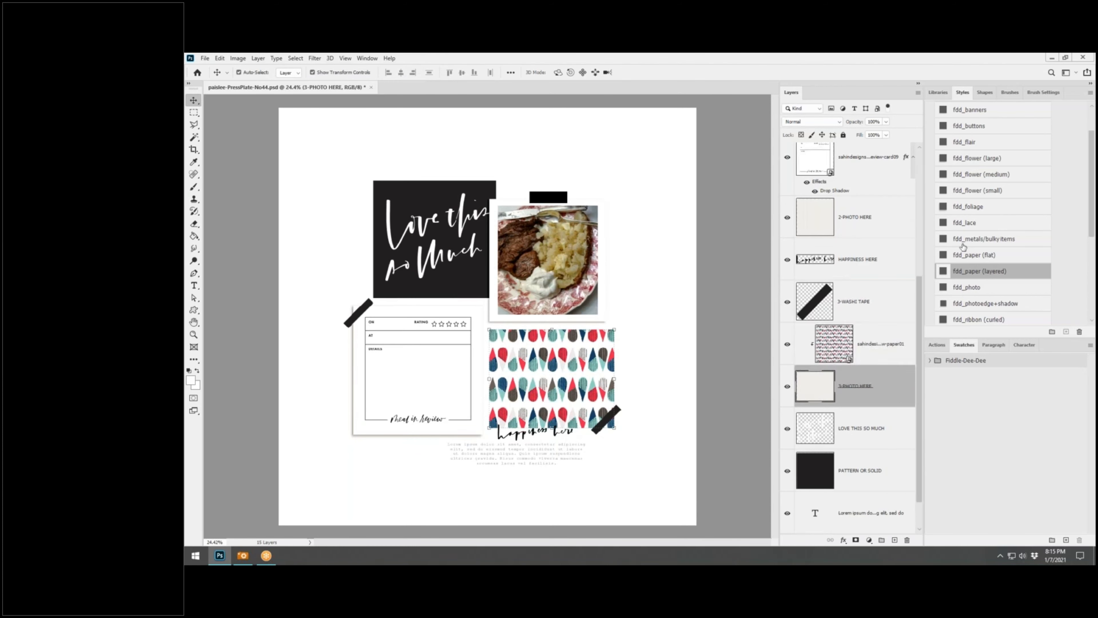
click(979, 271)
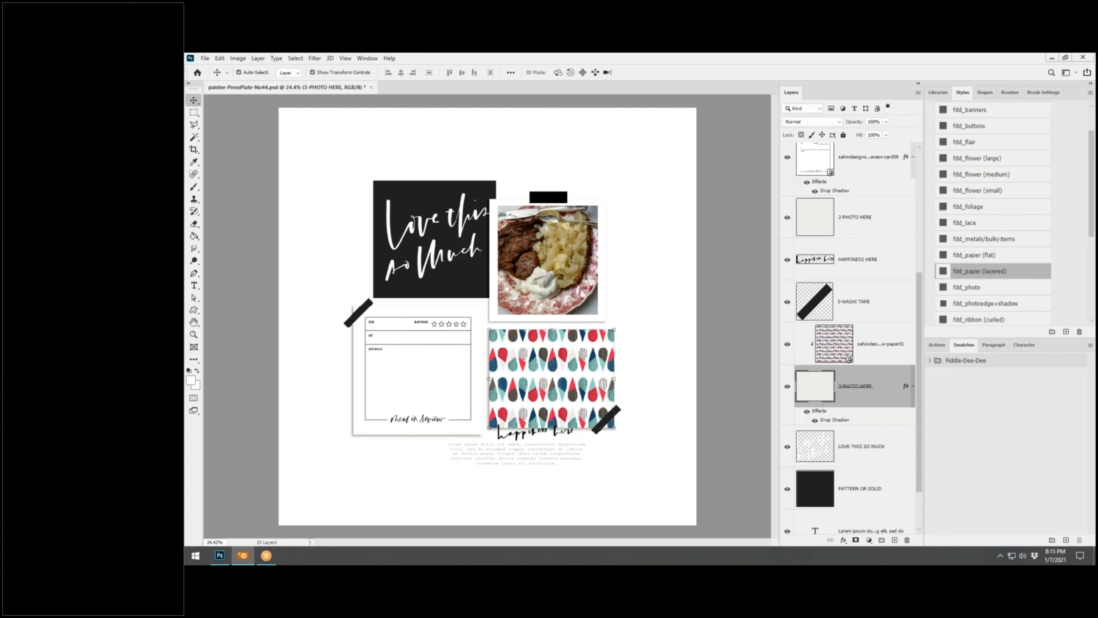
Place the cutlery card mealinreview-card03 over the black square, scaled to about 88%, and give it the fdd_paper (layered) style
click(451, 245)
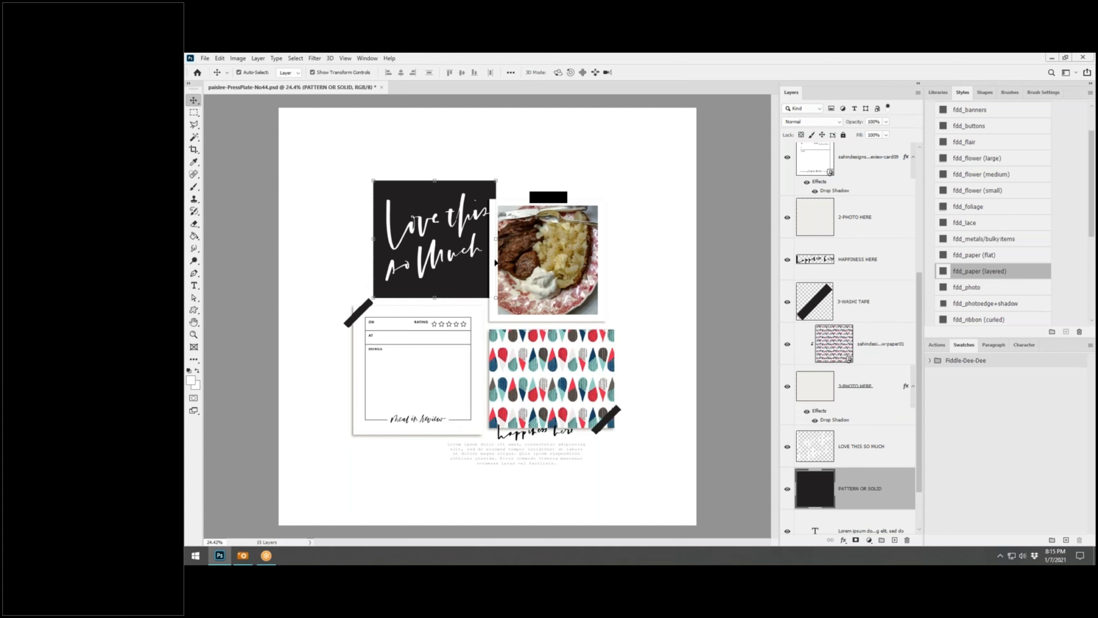
click(879, 442)
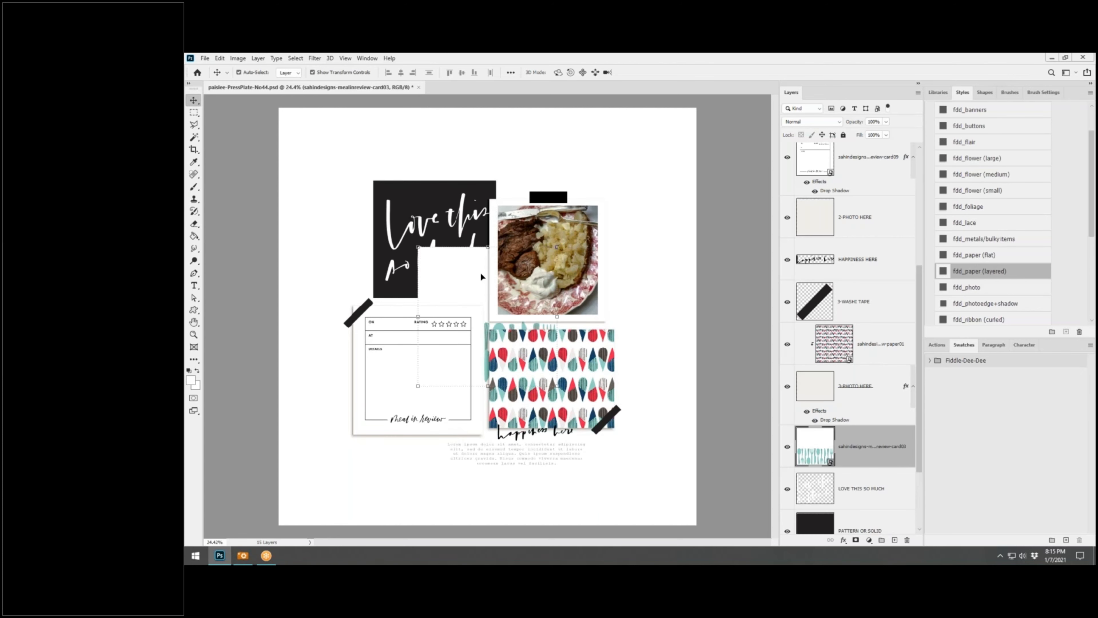
drag(458, 266, 426, 186)
drag(513, 159, 496, 174)
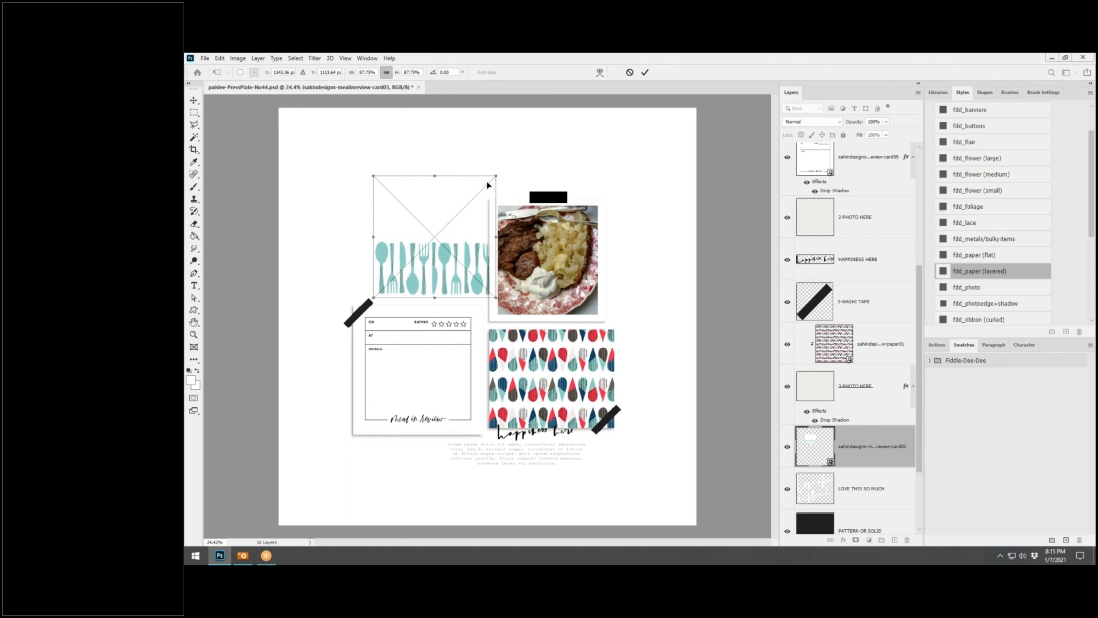
click(645, 72)
click(981, 271)
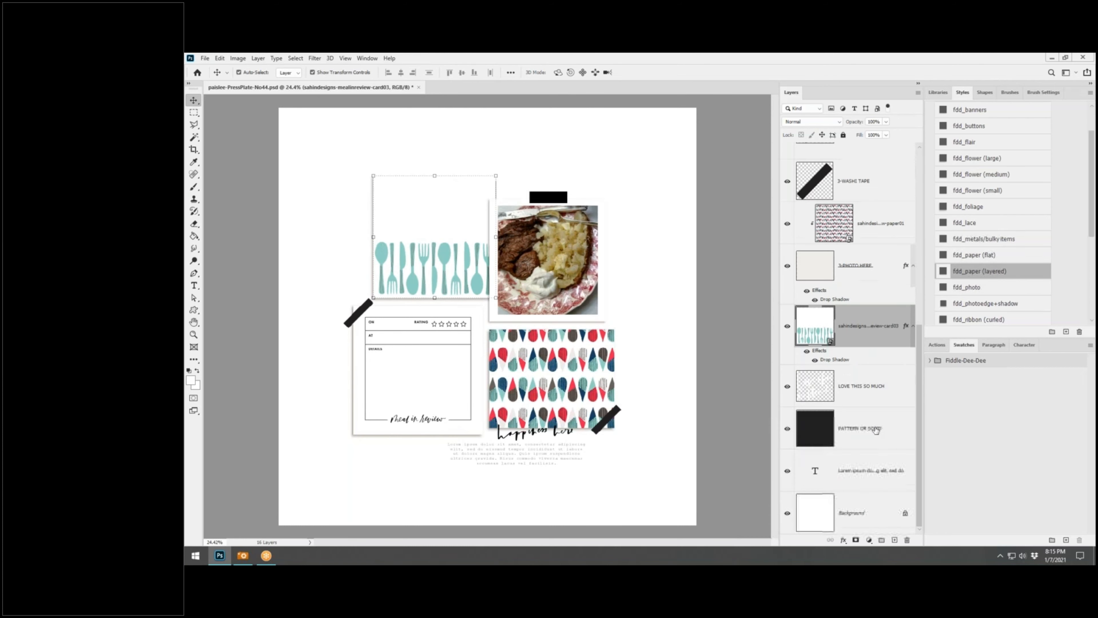
Hide the LOVE THIS SO MUCH and PATTERN OR SOLID layers
scroll(876, 420, down, 3)
click(875, 385)
shift+click(860, 428)
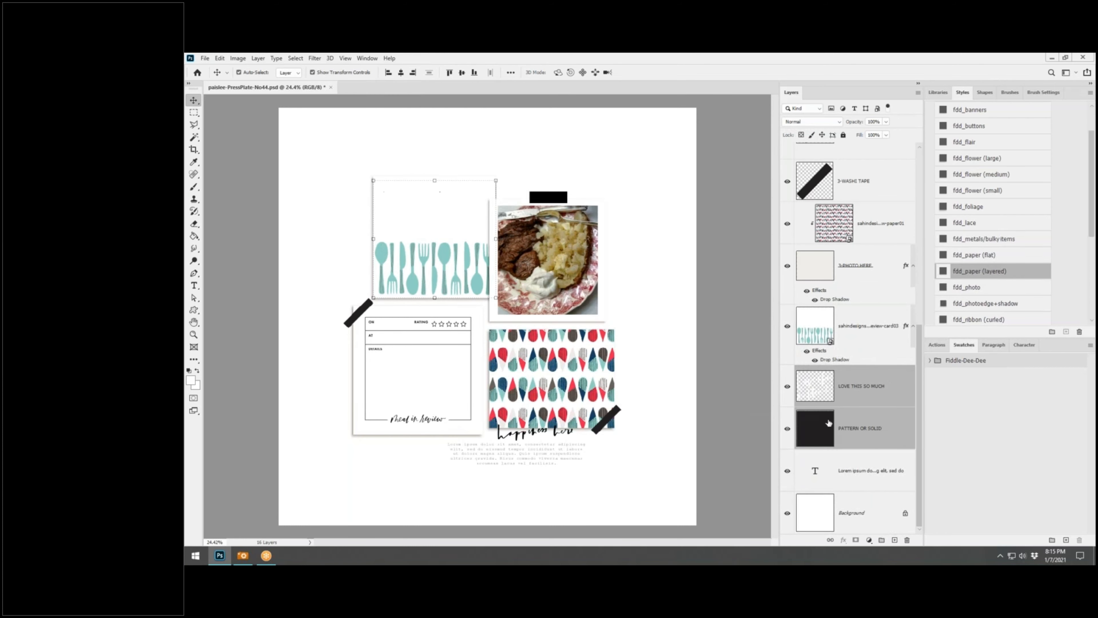
right_click(786, 388)
click(813, 394)
click(599, 307)
scroll(875, 275, up, 1)
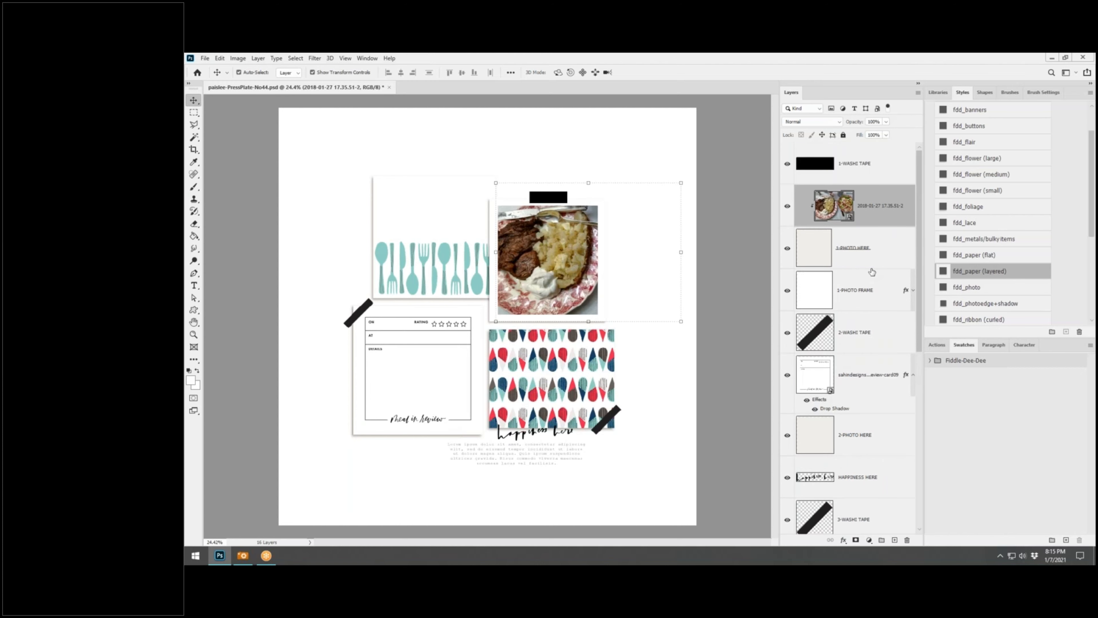
click(869, 256)
click(869, 283)
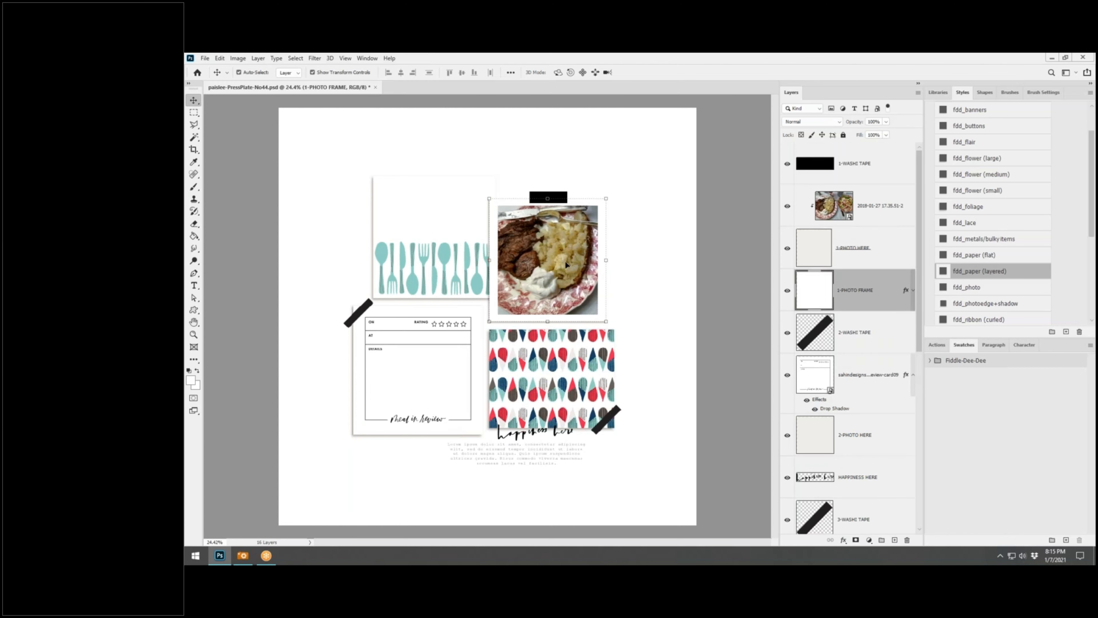
click(566, 265)
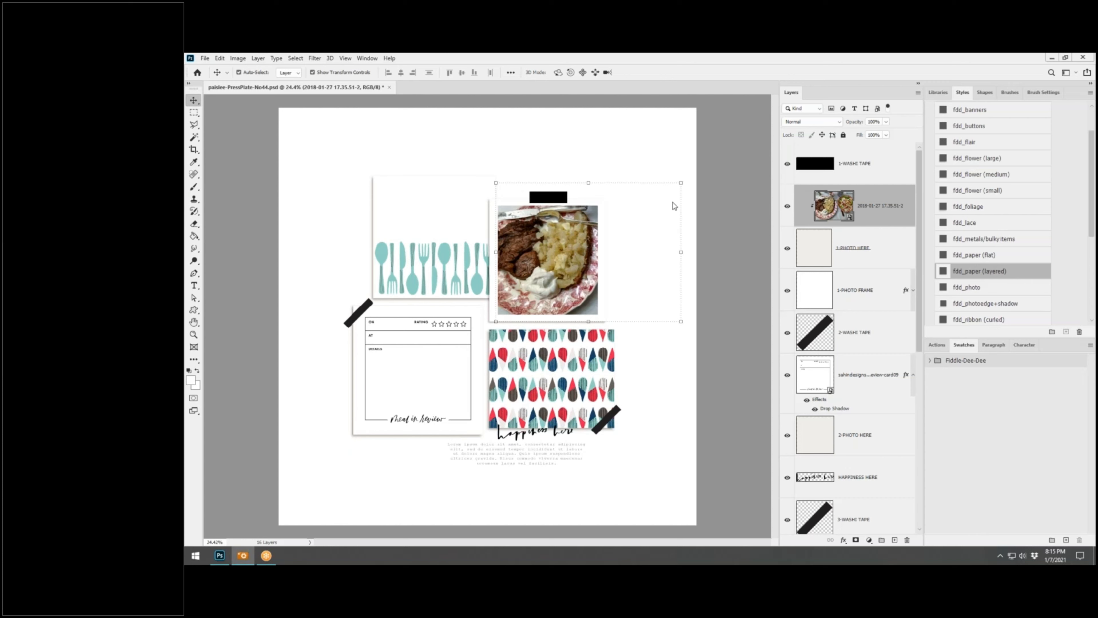
Place the speckled off-white mealinreview-solid06 paper across the page and move it directly above the Background layer
scroll(822, 396, down, 5)
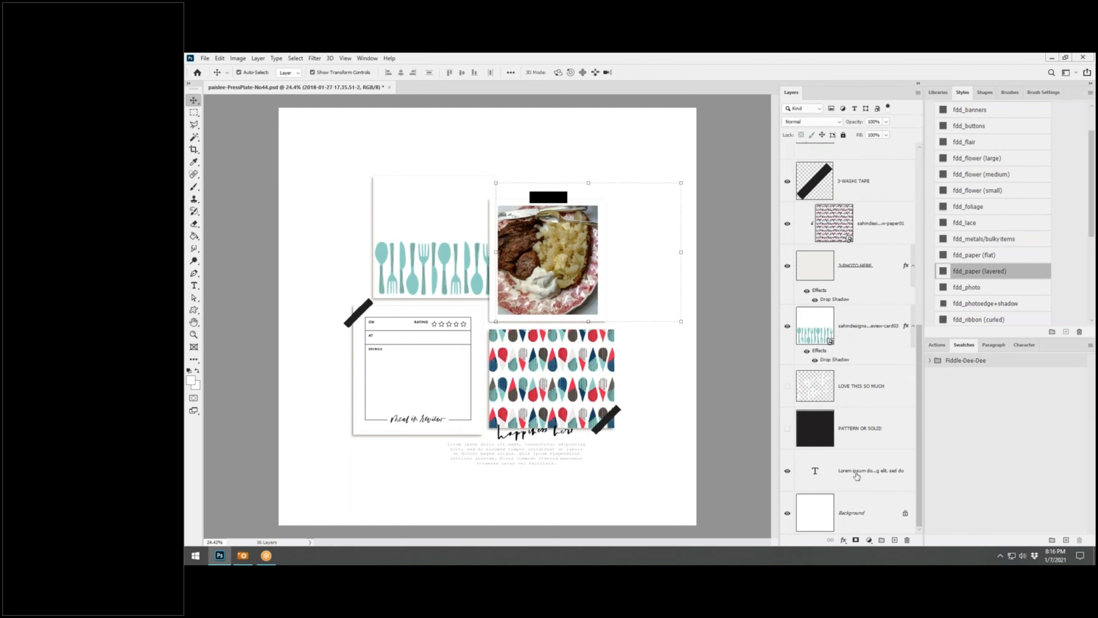
click(857, 476)
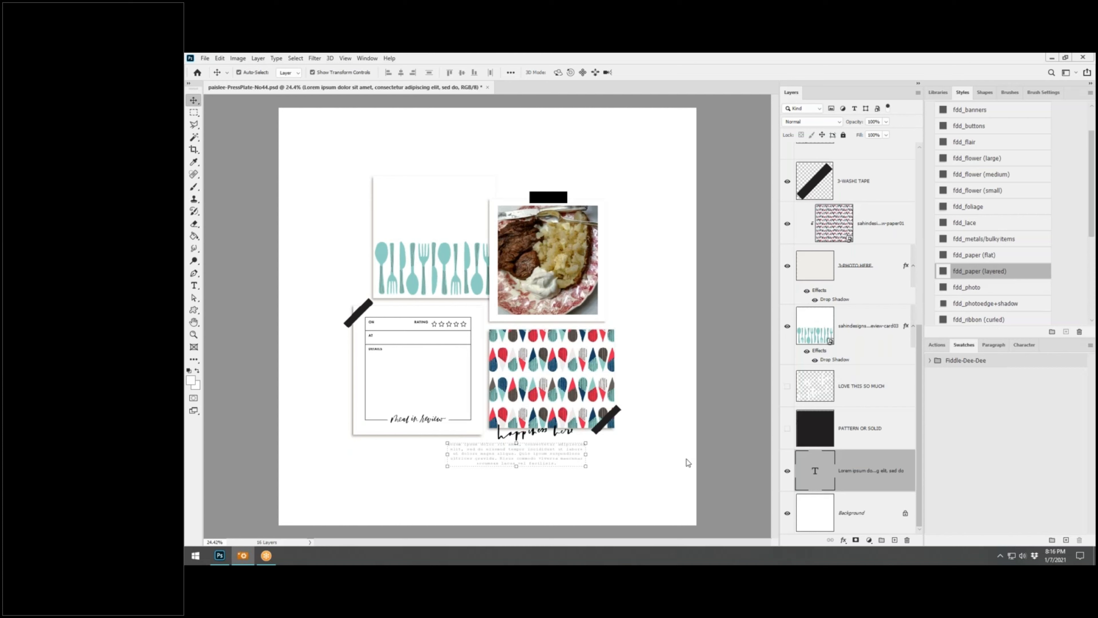
click(666, 475)
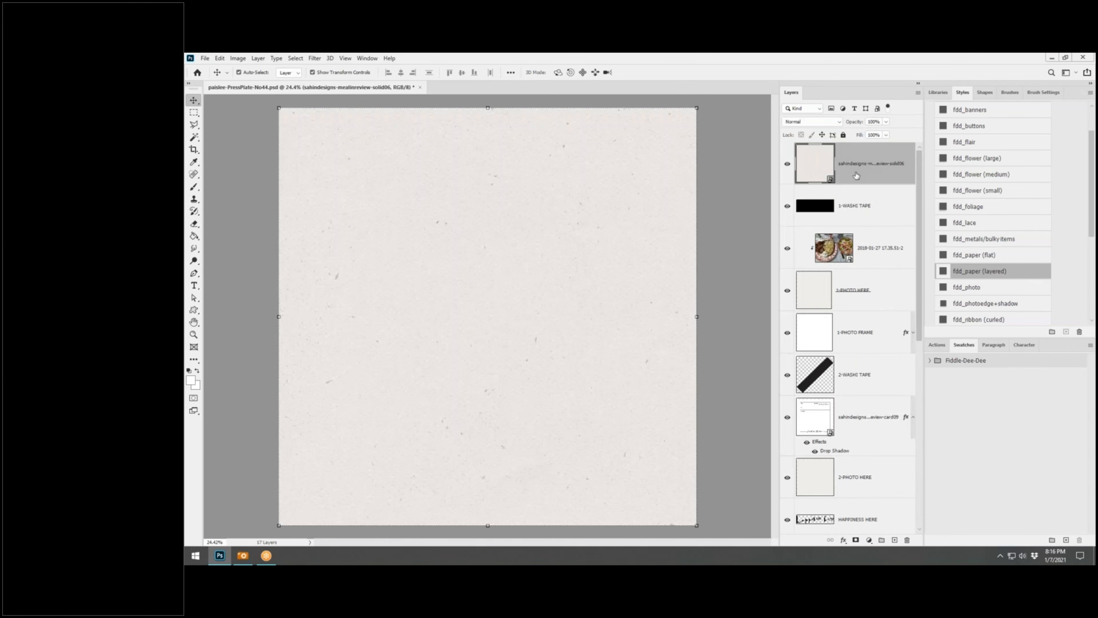
drag(857, 176, 856, 496)
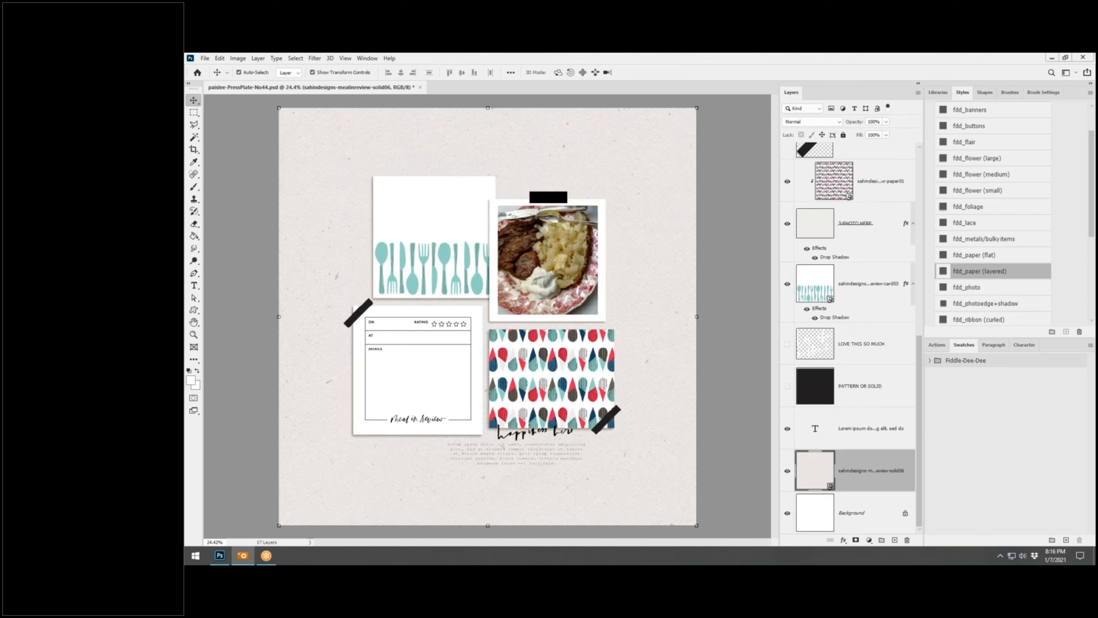
Add the dotted mealinreview-paper07 and the teal mealinreview-solid04 as background papers, with paper07 stacked above solid04
drag(186, 310, 640, 308)
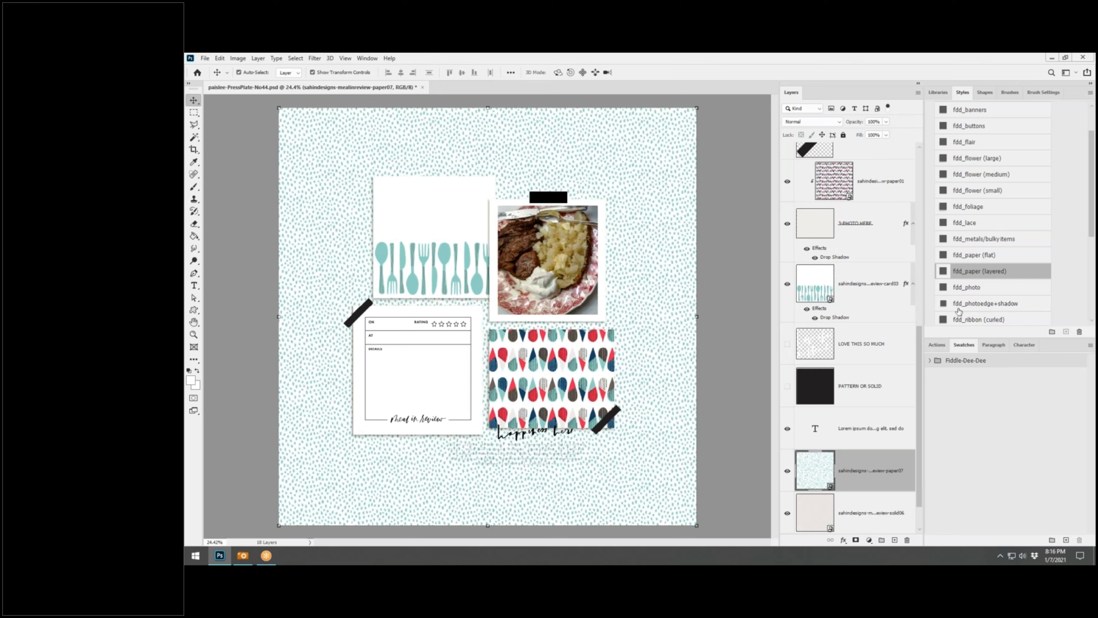
click(243, 555)
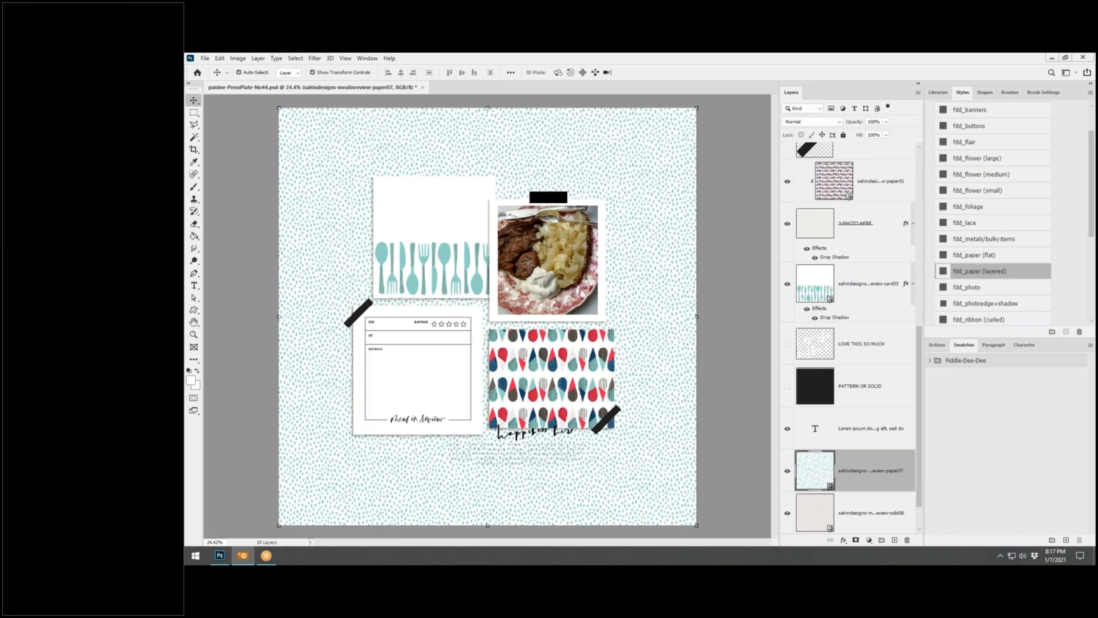
drag(1094, 432, 580, 430)
scroll(877, 423, down, 2)
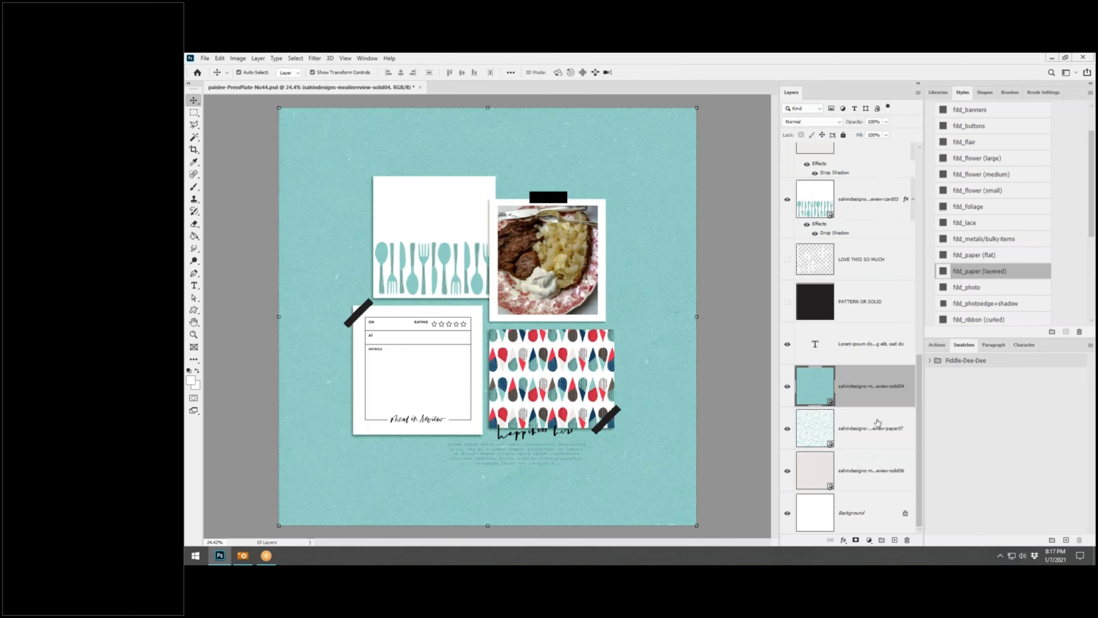
drag(878, 423, 861, 370)
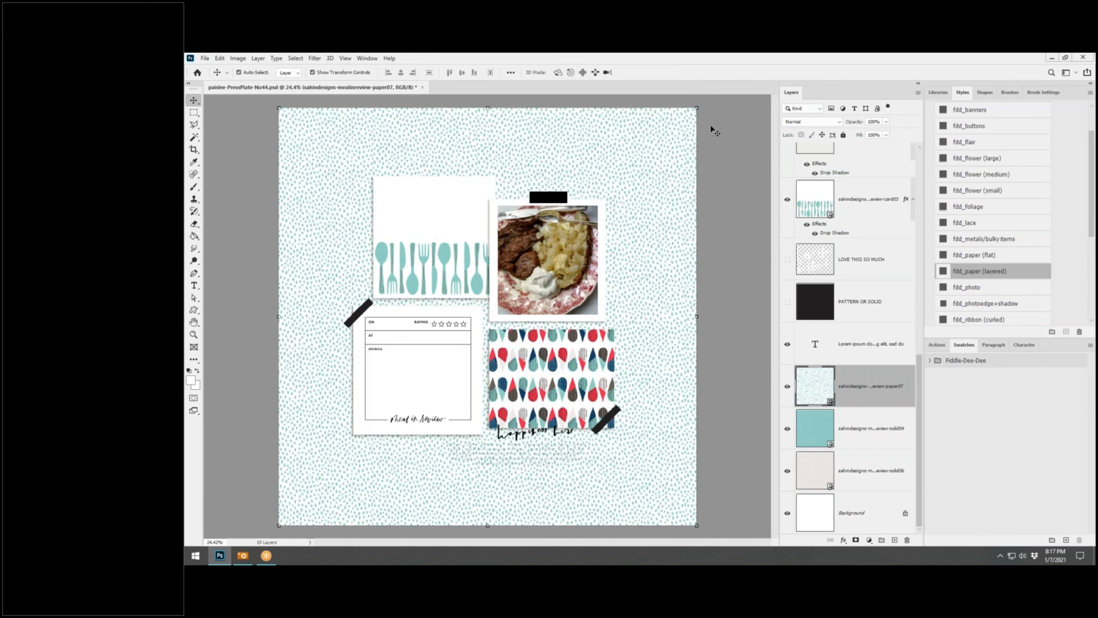
Scale the dotted mealinreview-paper07 background to 97% and give it the fdd_paper (layered) style
click(696, 108)
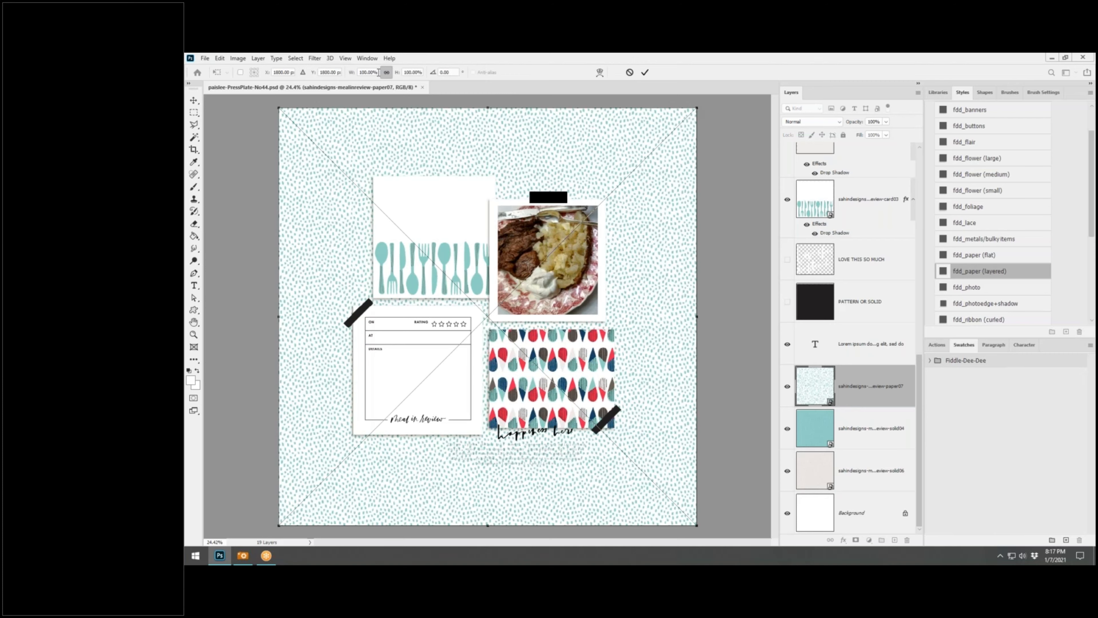
drag(379, 73, 329, 68)
text(90)
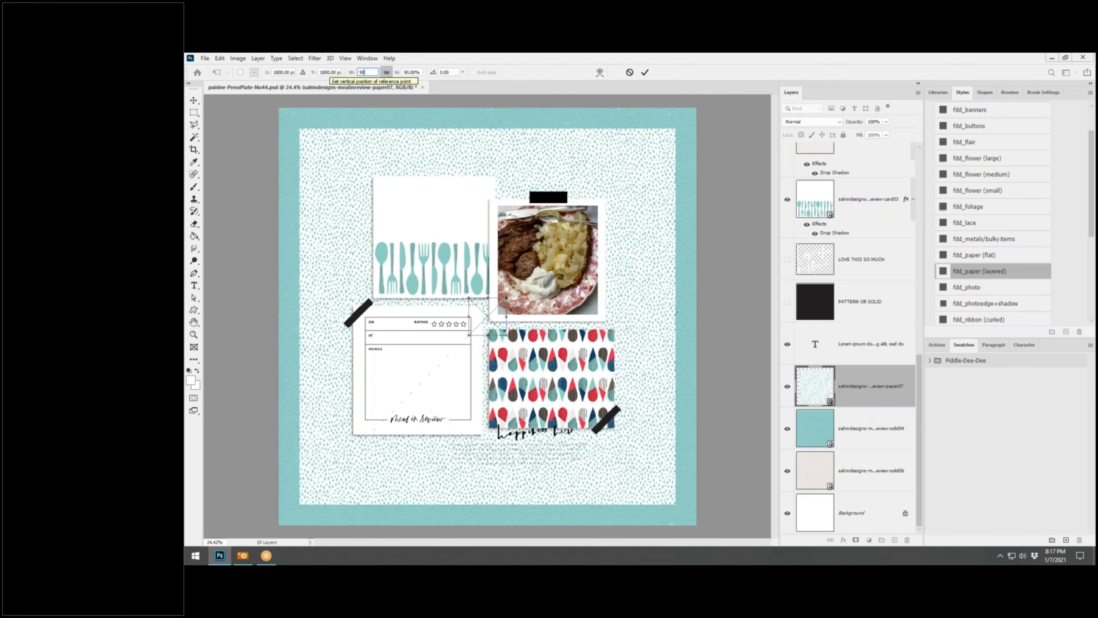
key(BackSpace)
key(BackSpace)
text(95)
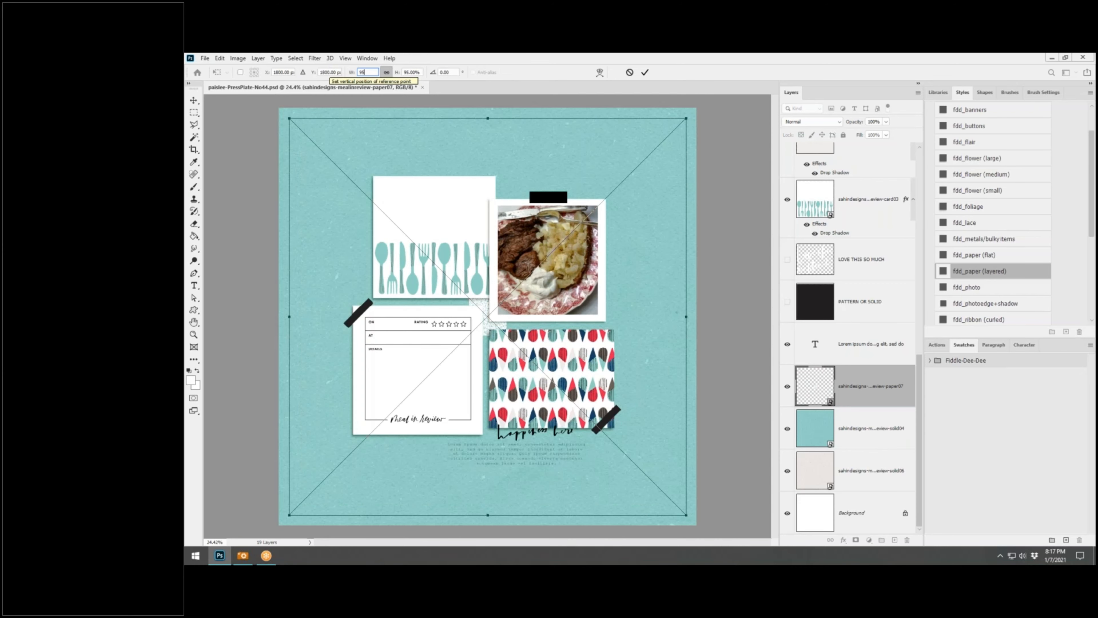
key(BackSpace)
text(7)
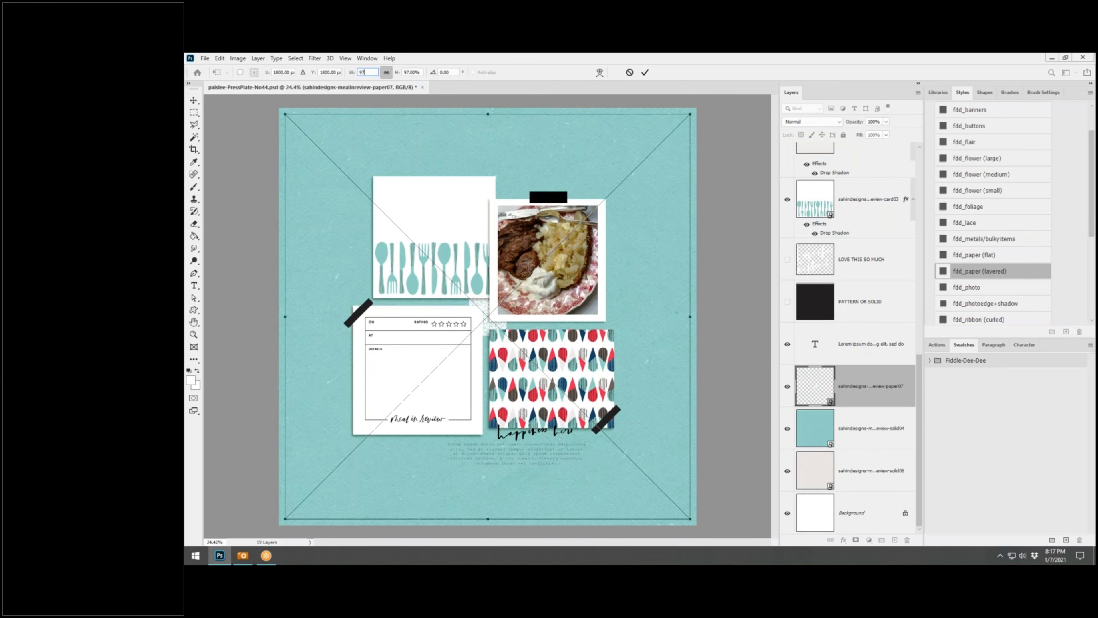
key(Return)
click(645, 72)
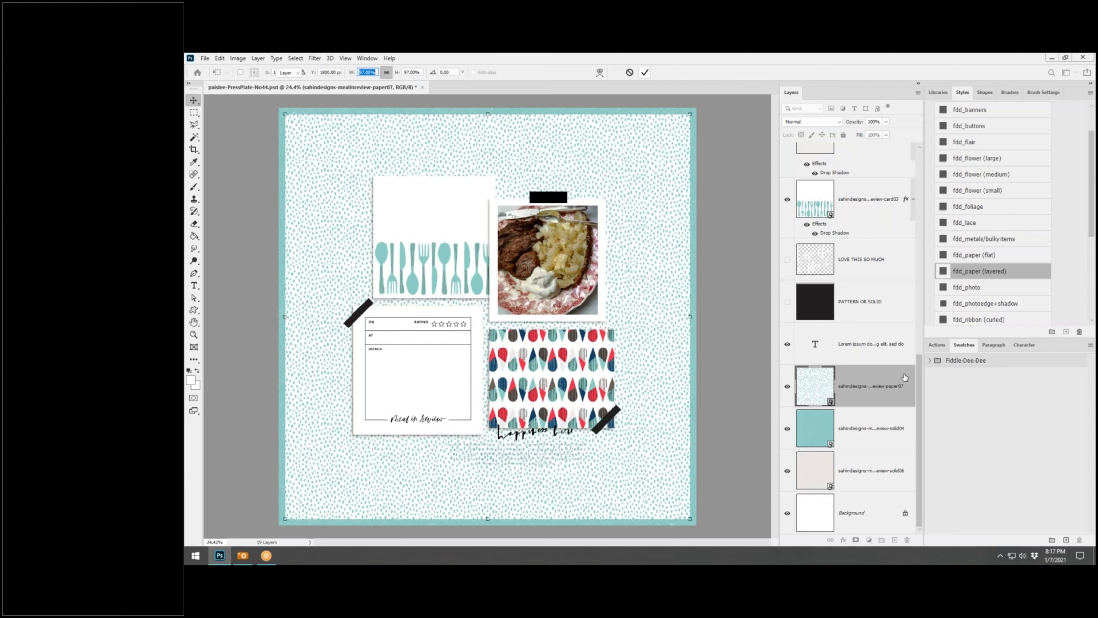
click(984, 272)
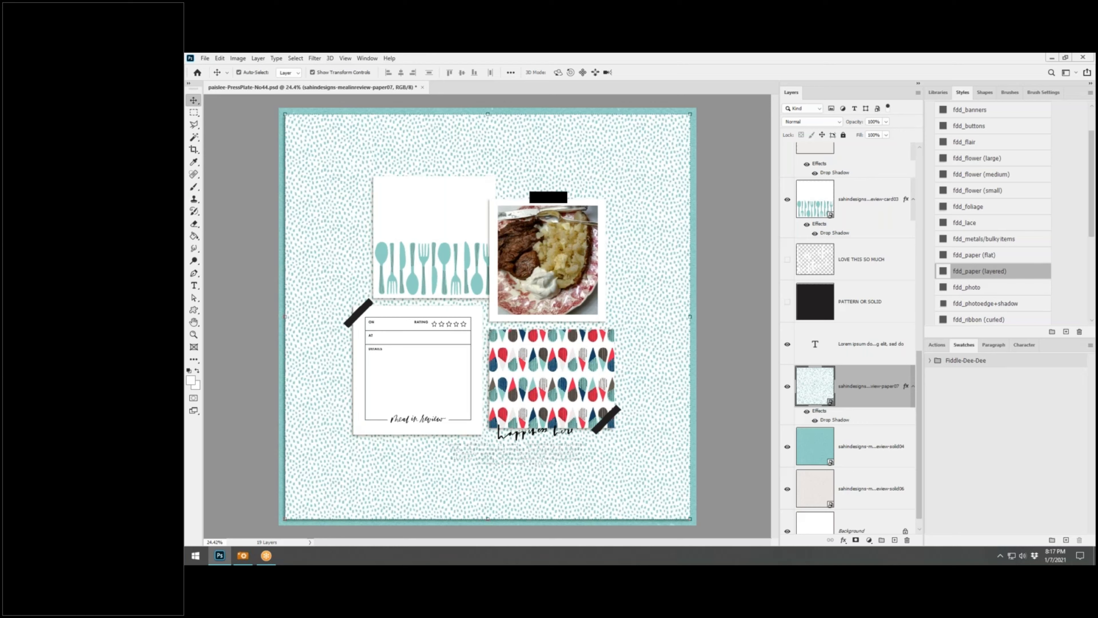
Try the herb-print mealinreview-paper06 clipped over the droplet-patterned paper below the photo, and delete it
click(609, 364)
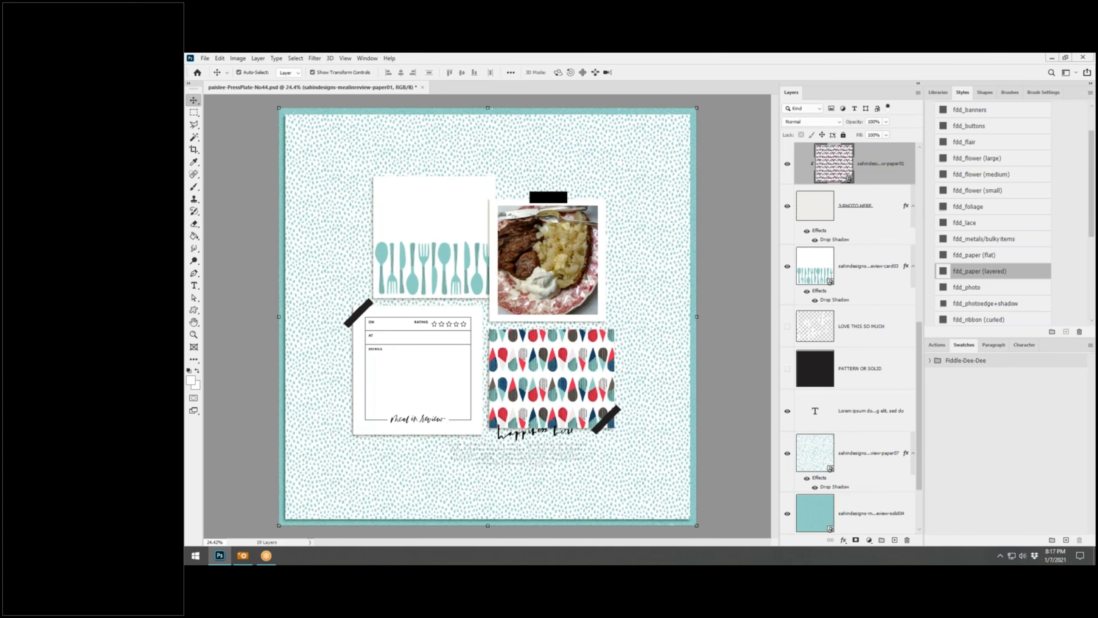
key(ctrl+alt+g)
drag(564, 384, 550, 362)
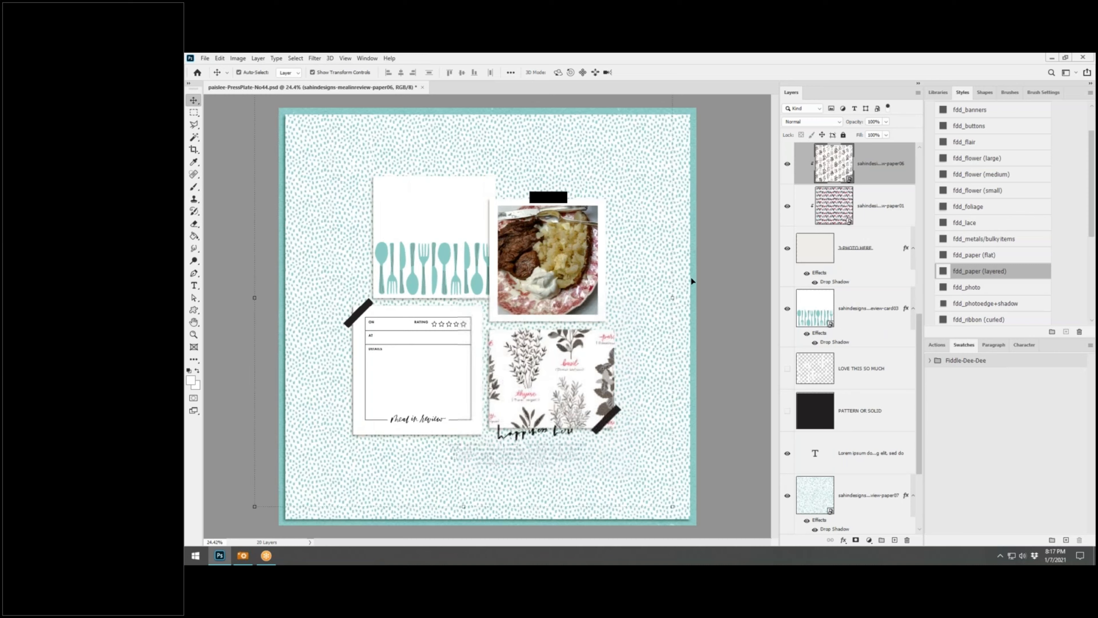
right_click(908, 164)
click(951, 172)
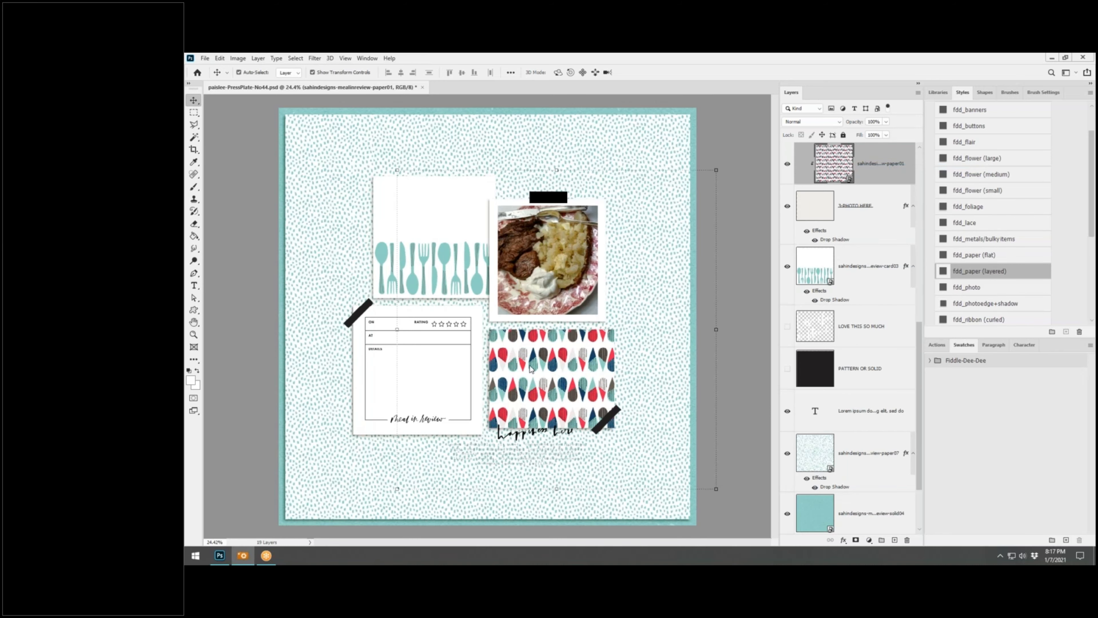
Try the red mealinreview-paper12 and the floral mealinreview-paper09 as clipped papers above the droplet-patterned mealinreview-paper01
drag(684, 370, 666, 346)
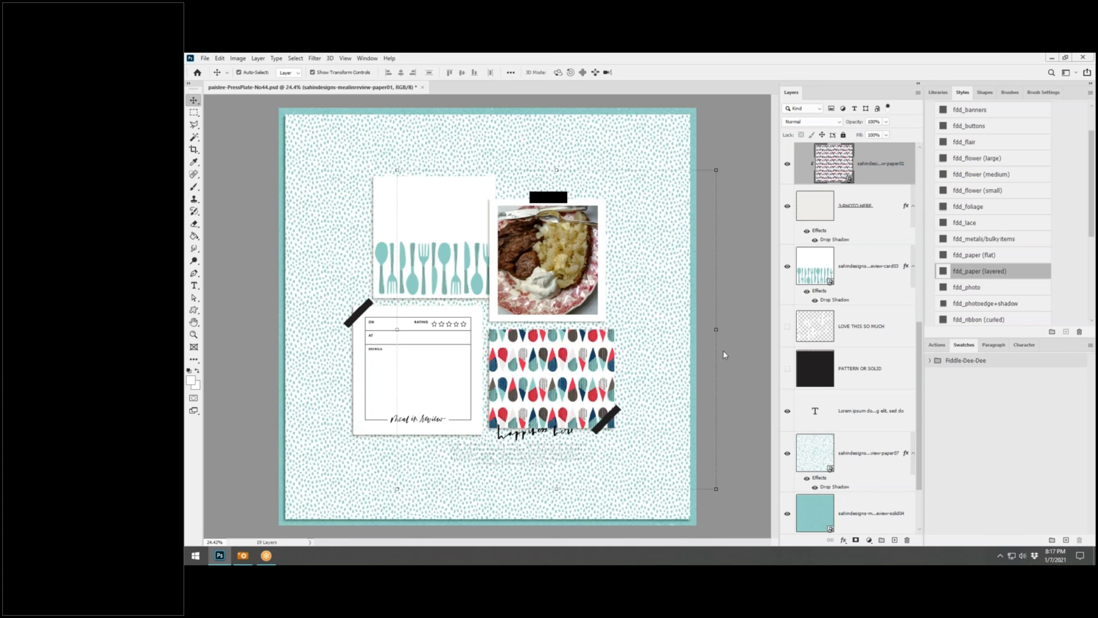
key(ctrl+alt+g)
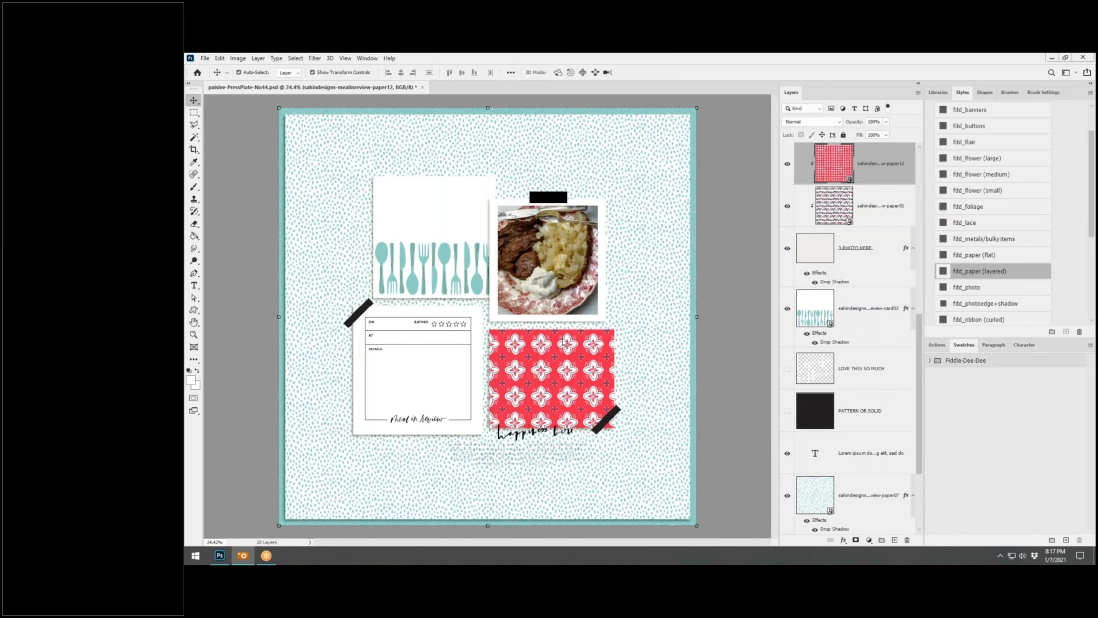
key(ctrl+alt+g)
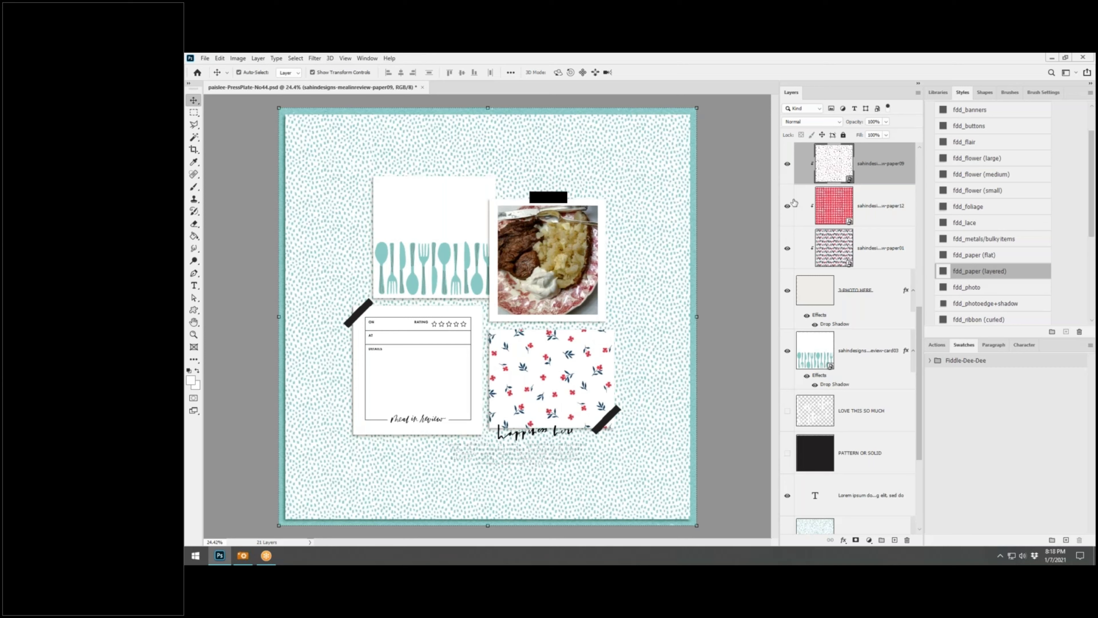
Hide mealinreview-paper12 and toggle mealinreview-paper09 to compare it with the droplet-patterned paper below the photo
click(787, 206)
click(787, 164)
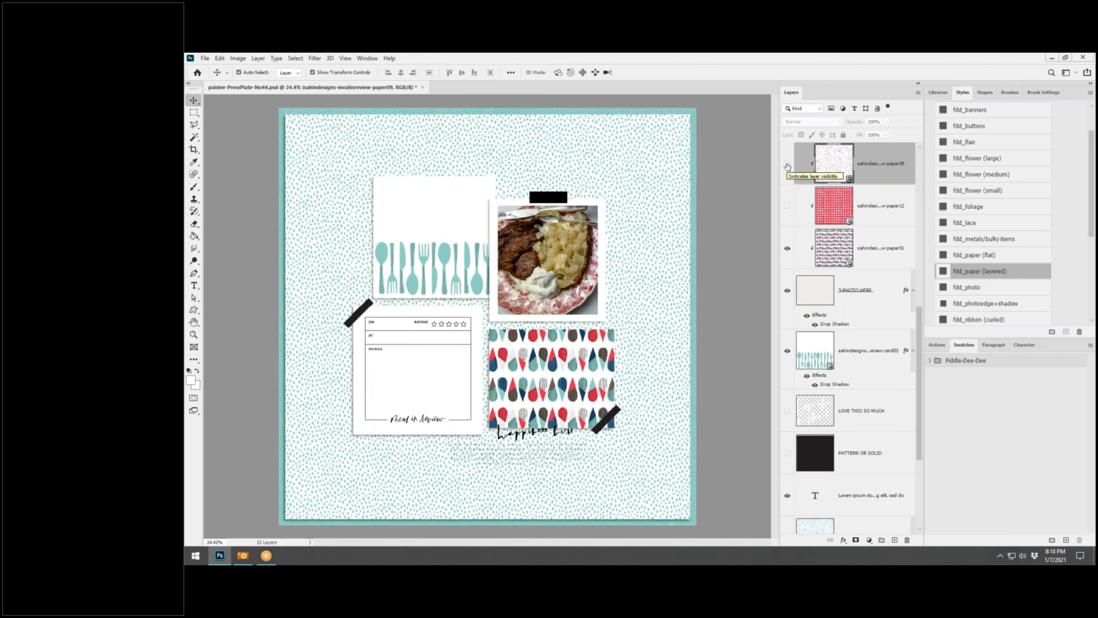
click(788, 164)
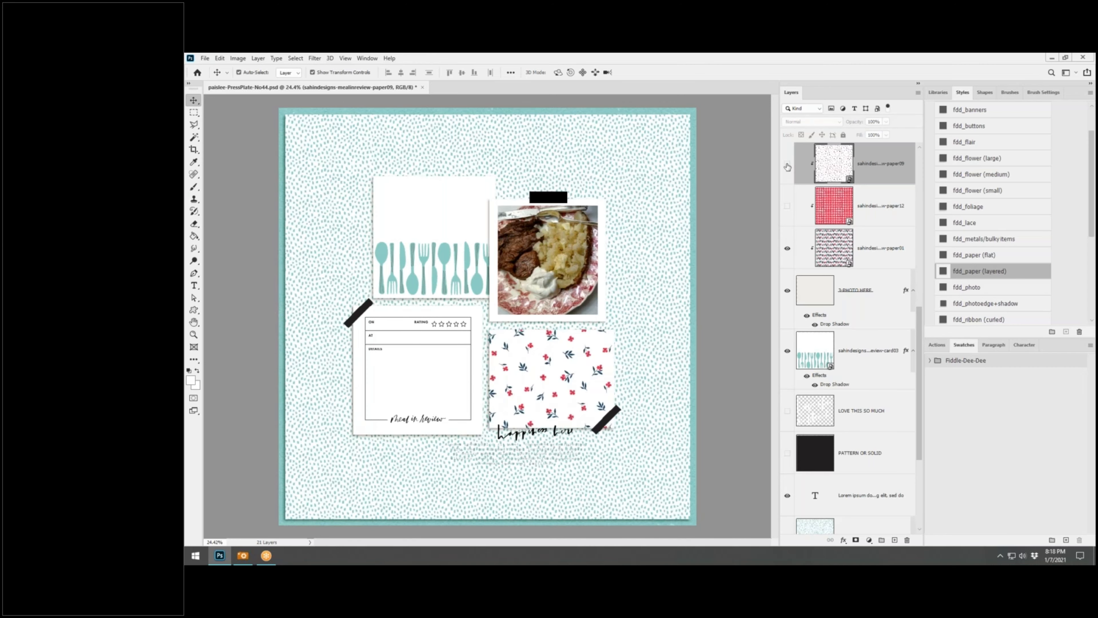
click(788, 164)
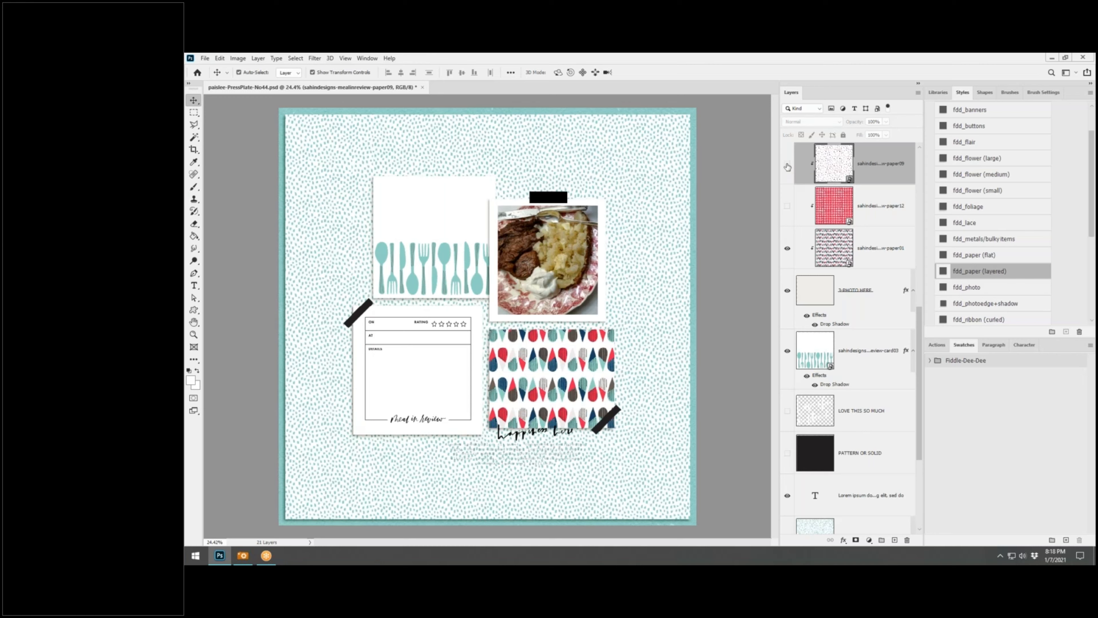
click(788, 163)
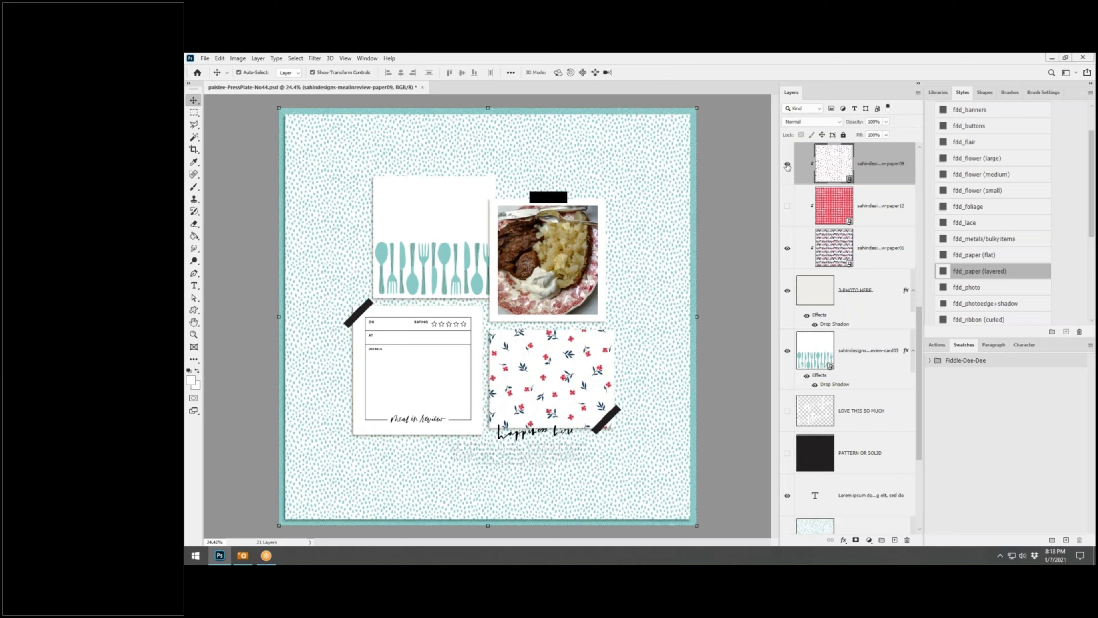
click(788, 164)
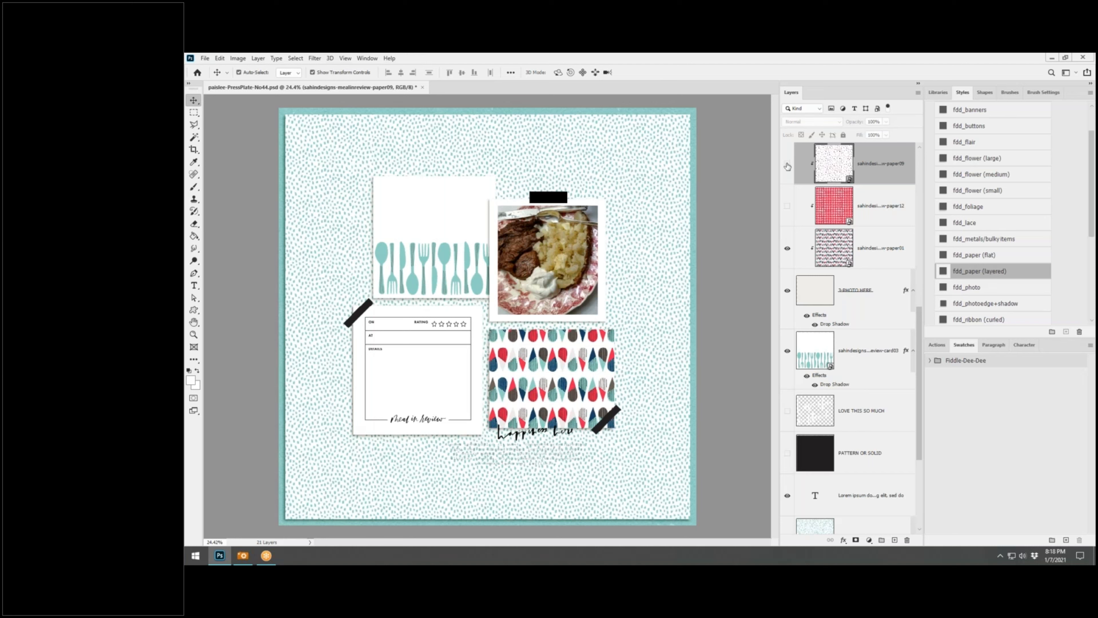
Show and shift the red mealinreview-paper12, and delete both the mealinreview-paper12 and mealinreview-paper09 layers
click(787, 207)
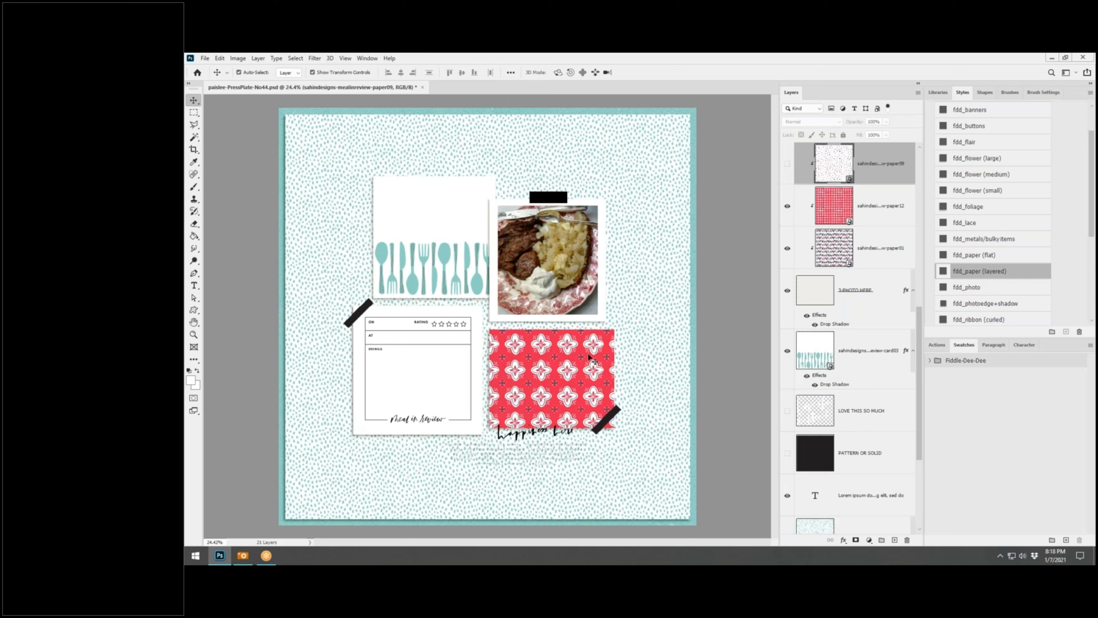
drag(588, 365, 595, 366)
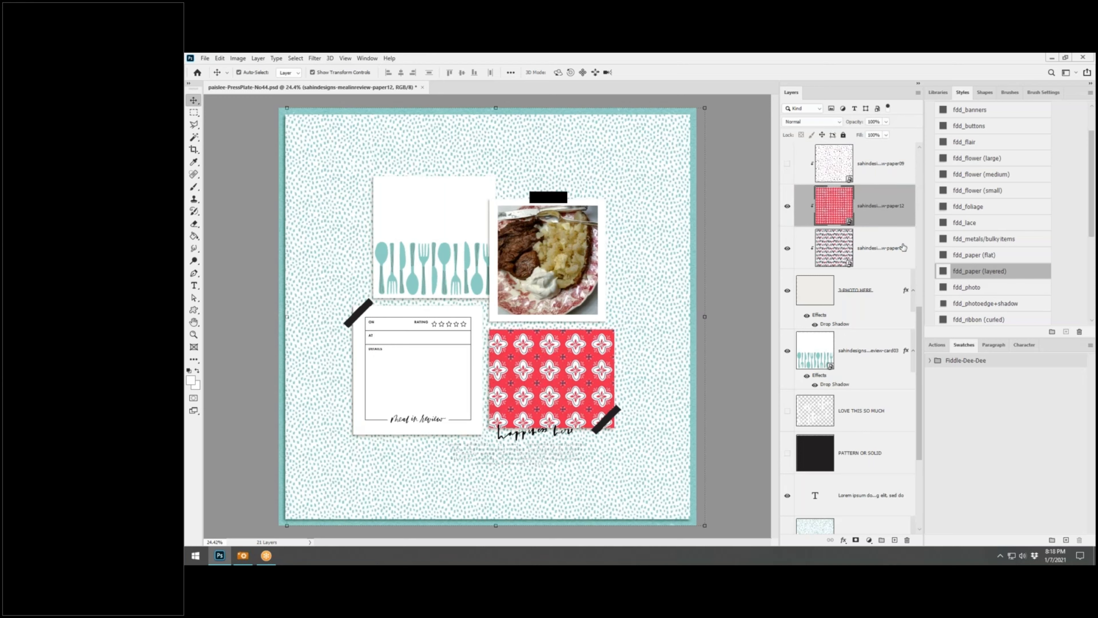
right_click(886, 210)
click(904, 170)
right_click(884, 164)
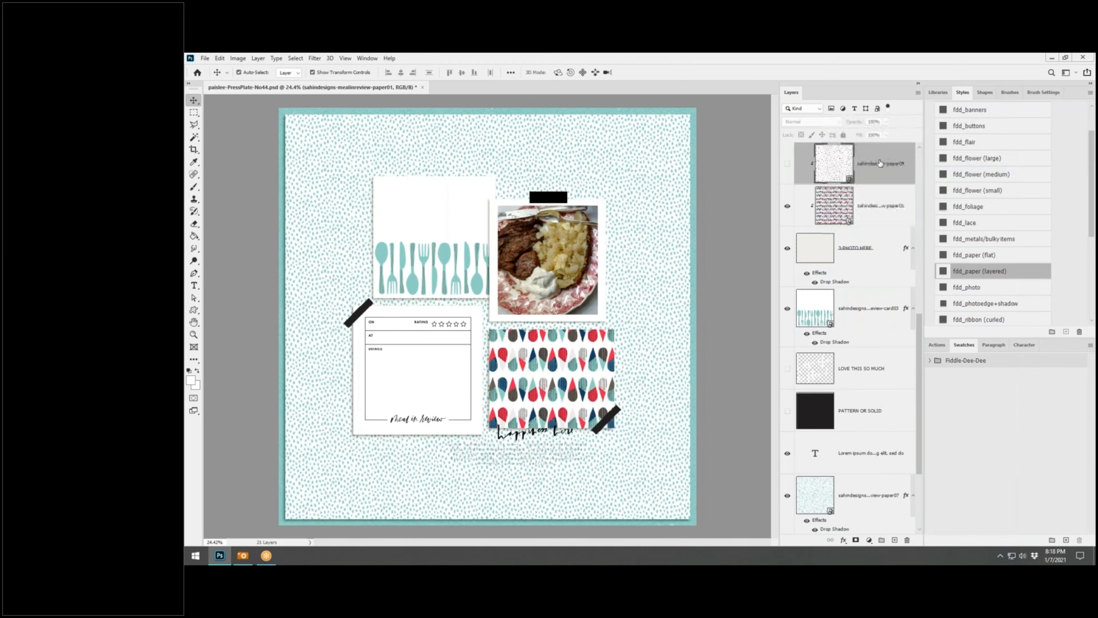
click(907, 169)
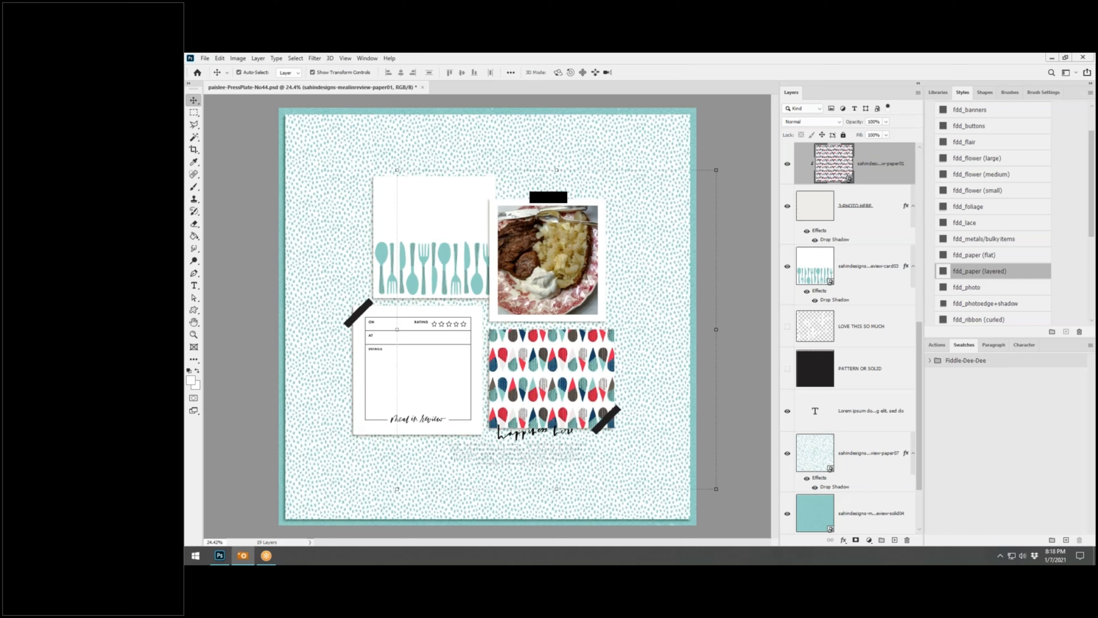
Place the round red mealinreview-good sticker on the cutlery card's lower-left corner with the fdd_paper (flat) style
drag(956, 426, 506, 264)
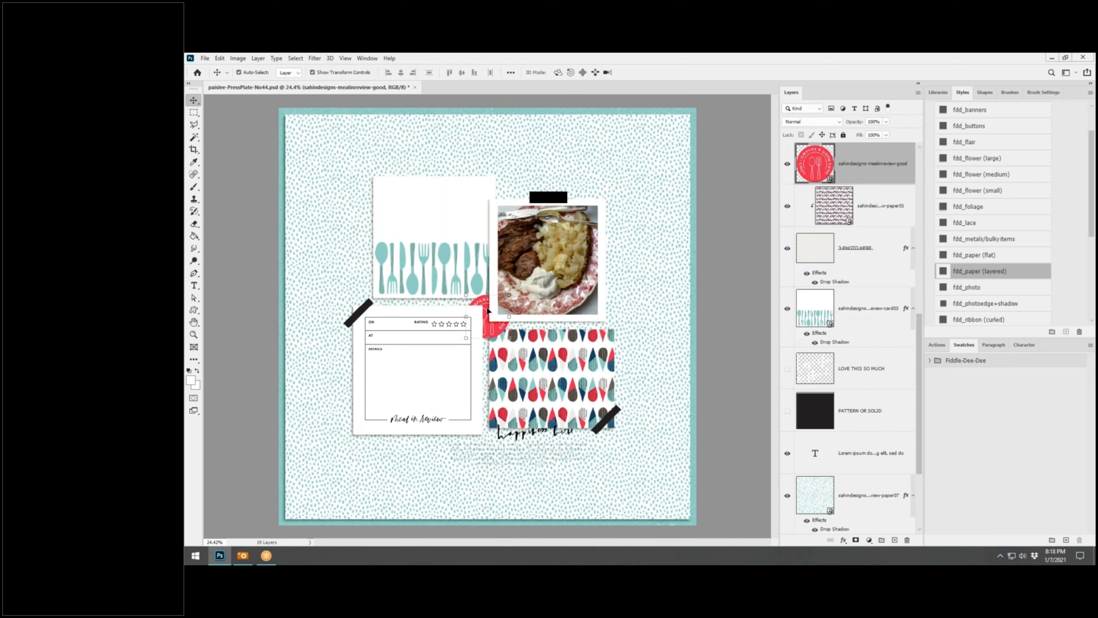
drag(488, 309, 399, 260)
click(974, 254)
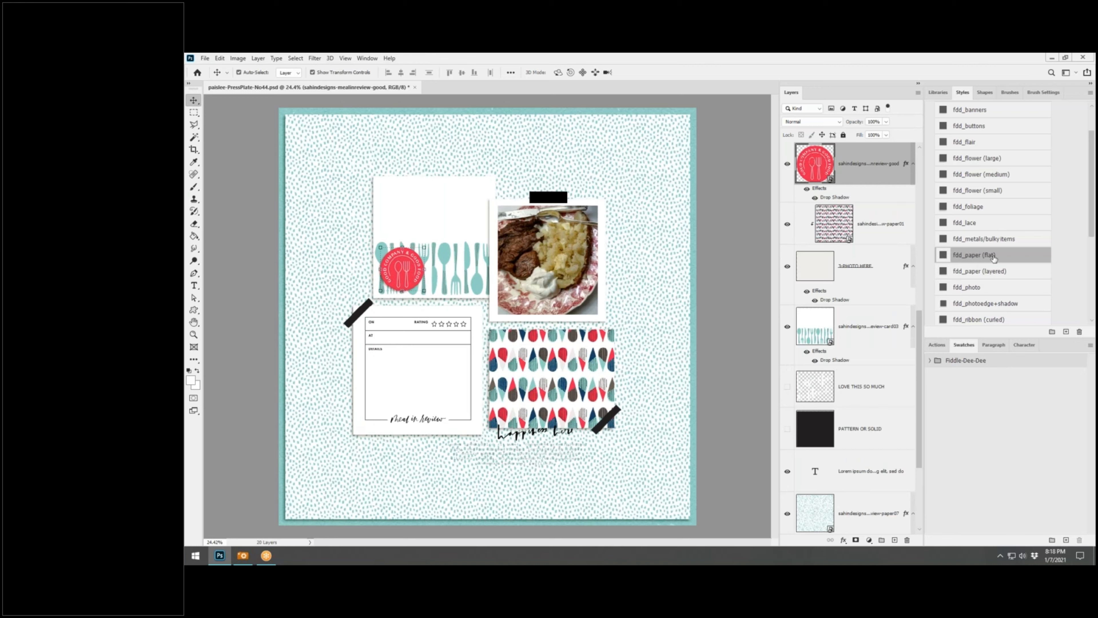
key(alt+Tab)
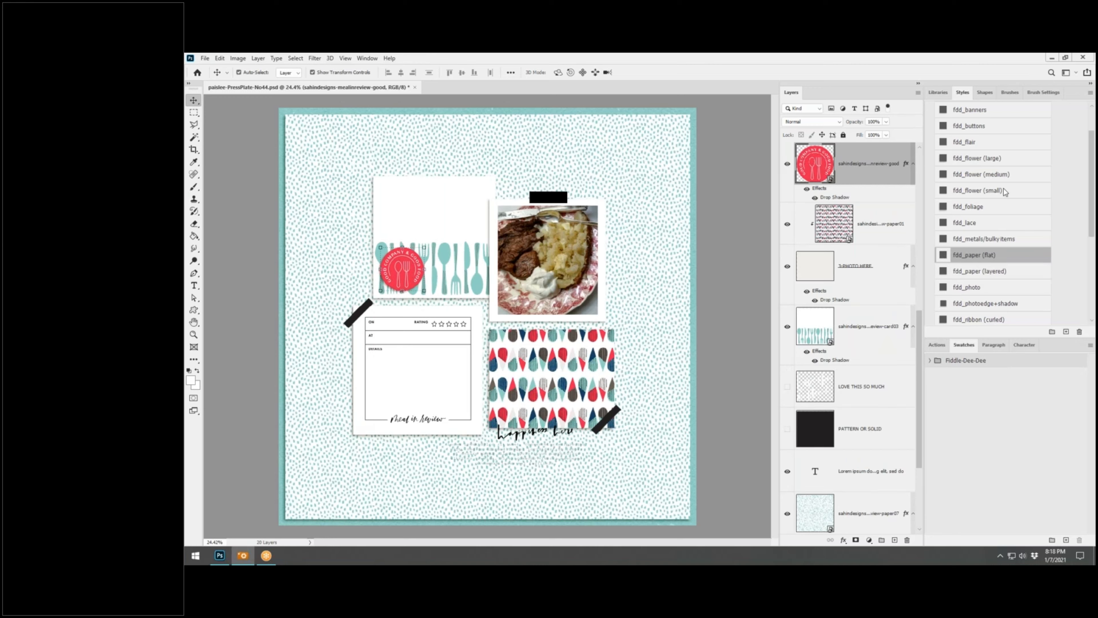
Add the mealinreview-paint1 splatter directly above the dotted paper07 layer and position it behind the meal review card
click(562, 197)
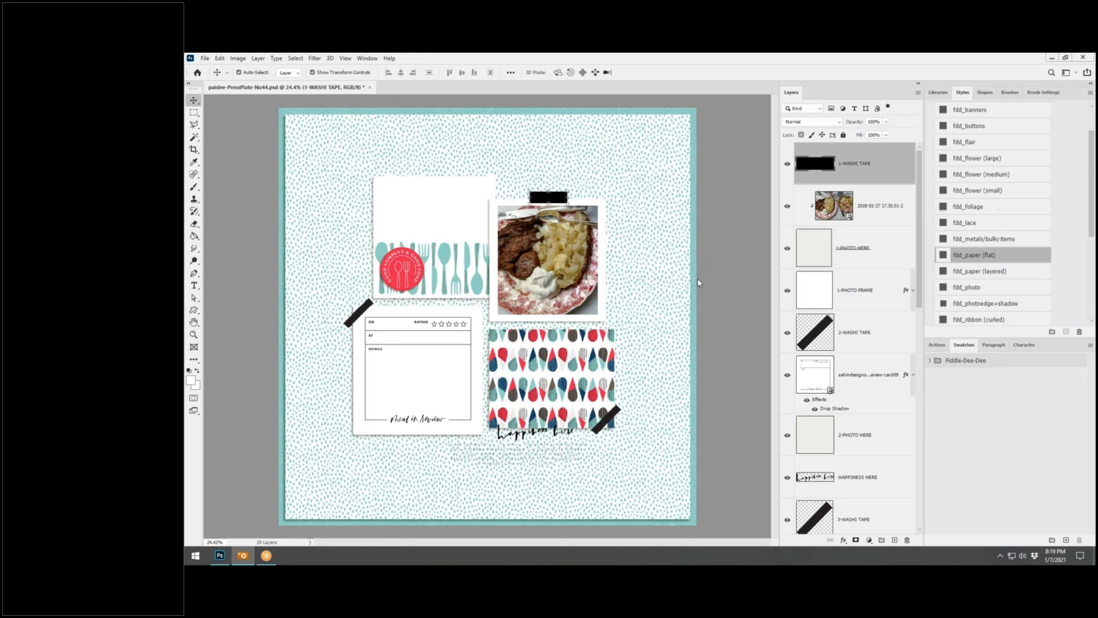
click(656, 293)
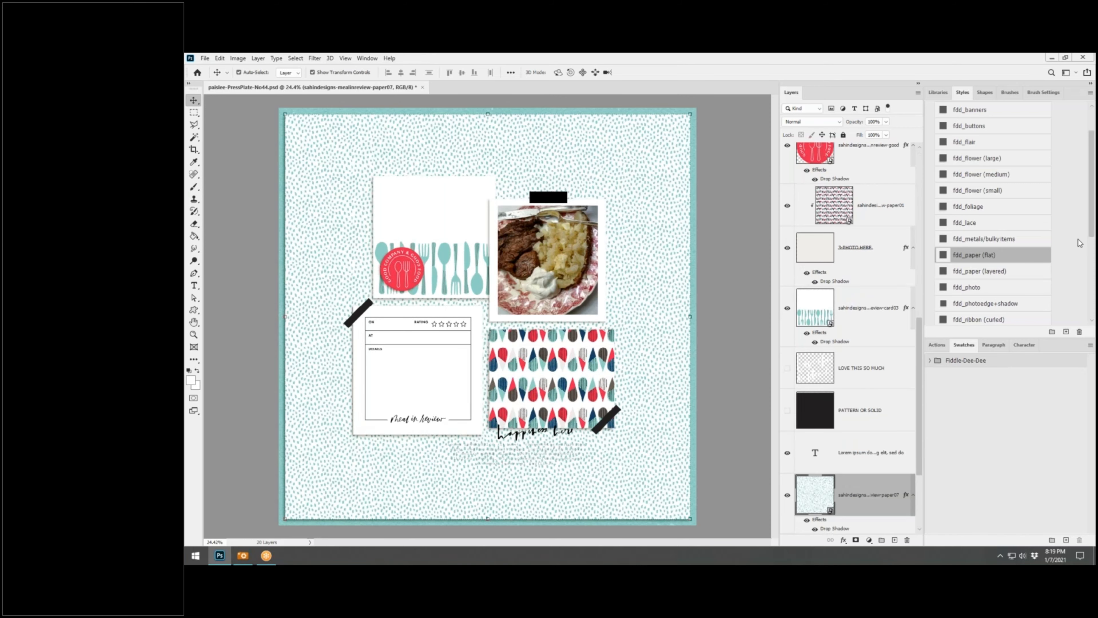
mouse_move(1097, 242)
mouse_down()
mouse_move(851, 230)
mouse_move(589, 313)
mouse_up()
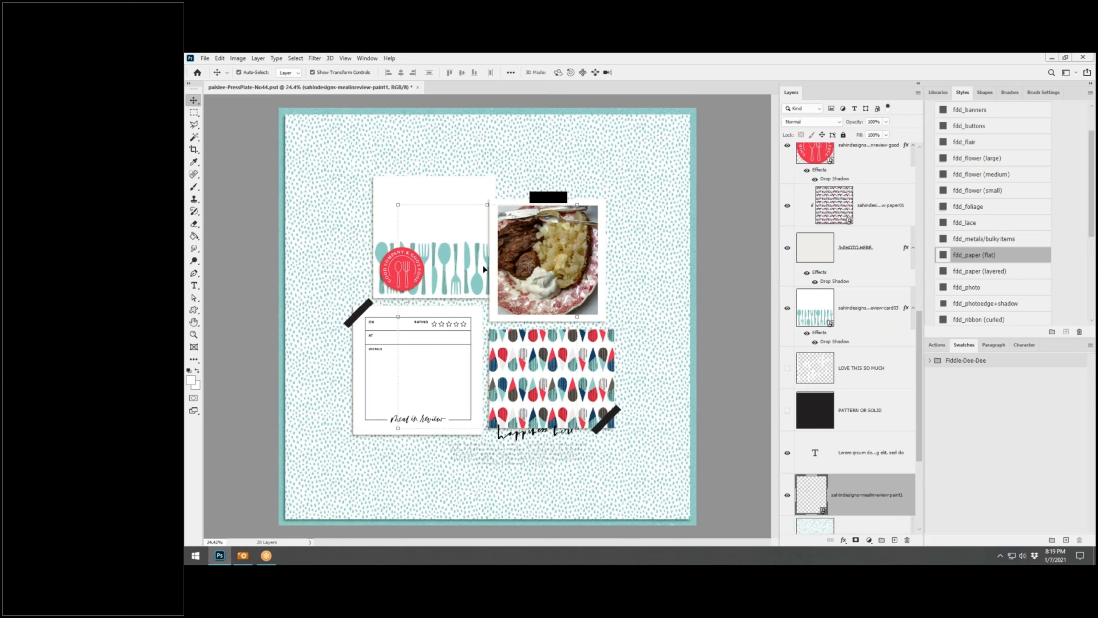
mouse_move(470, 260)
mouse_down()
mouse_move(410, 266)
mouse_move(377, 234)
mouse_move(391, 204)
mouse_move(398, 320)
mouse_move(521, 384)
mouse_move(564, 339)
mouse_move(513, 328)
mouse_move(541, 391)
mouse_move(363, 304)
mouse_move(386, 284)
mouse_move(388, 310)
mouse_up()
Add two mealinreview-paint4 splatters, one beside the review card's left edge and one rotated beside the photo's lower-right corner
key(ctrl+v)
mouse_move(492, 314)
mouse_down()
mouse_move(329, 340)
mouse_move(380, 377)
mouse_move(627, 311)
mouse_move(603, 349)
mouse_up()
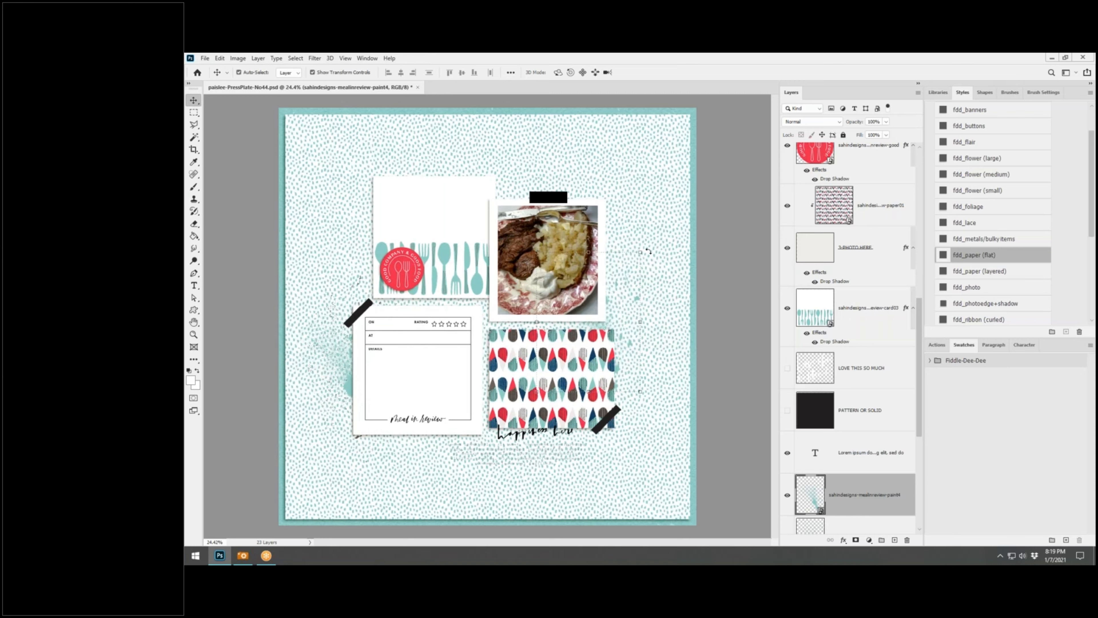
drag(657, 252, 656, 264)
click(645, 72)
Place the red mealinreview-solid05 paper and a duplicate of it, clipping one to each mealinreview-paint4 splatter
drag(1094, 346, 590, 382)
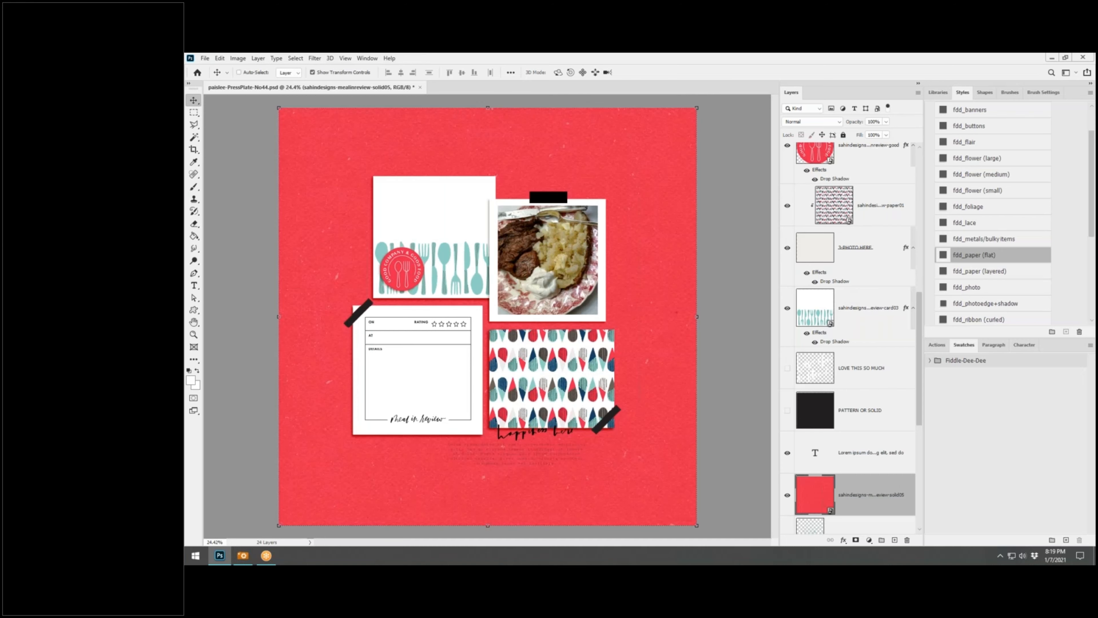
key(ctrl+alt+g)
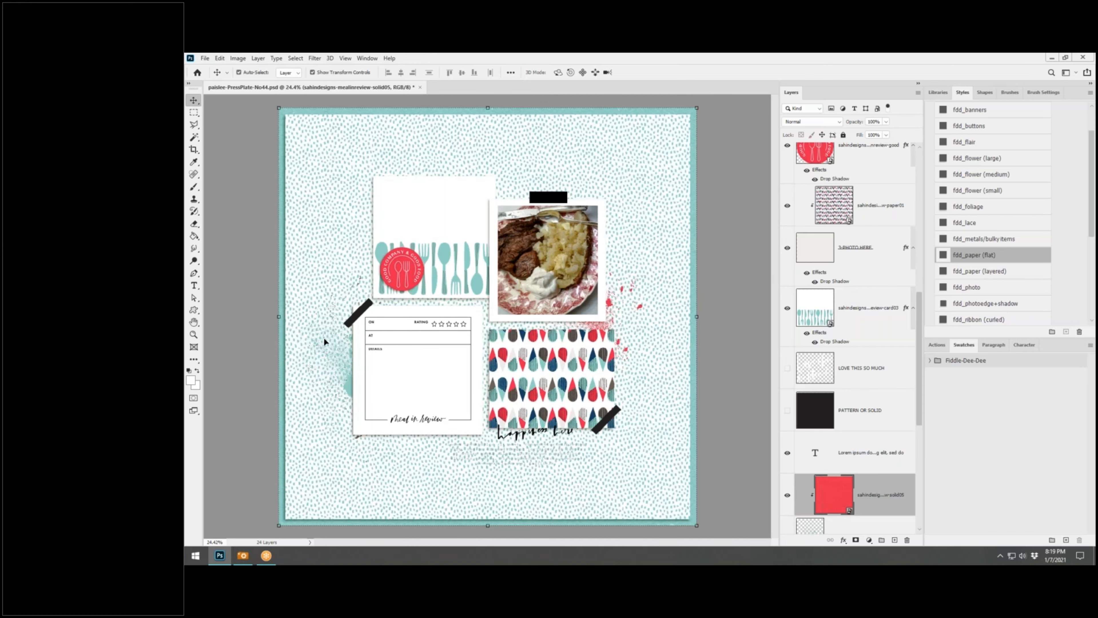
scroll(892, 478, down, 3)
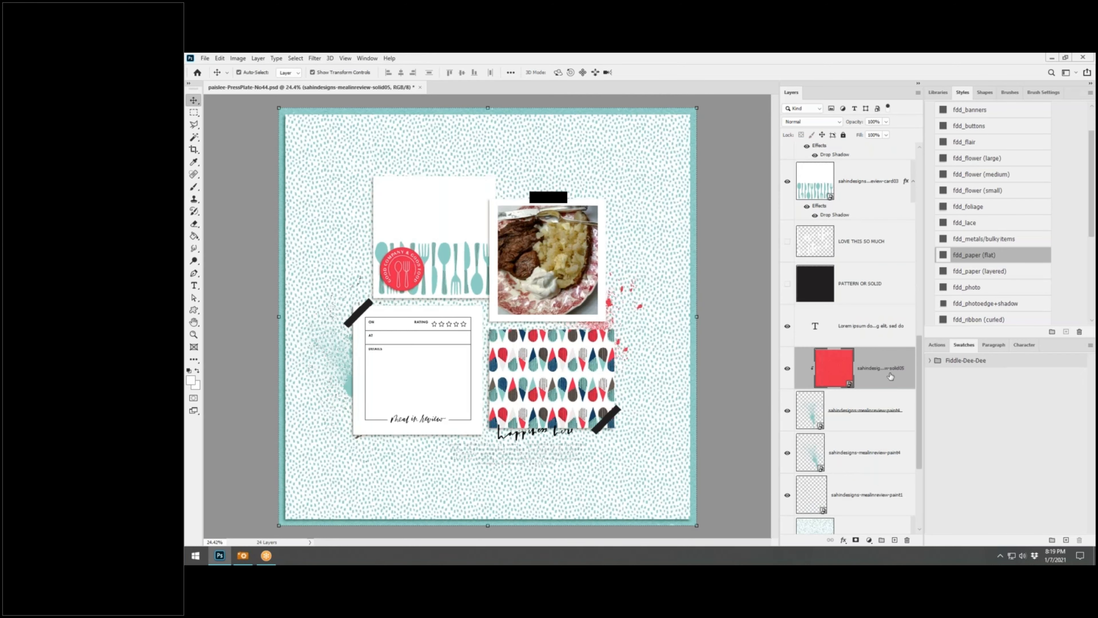
alt+drag(884, 374, 868, 438)
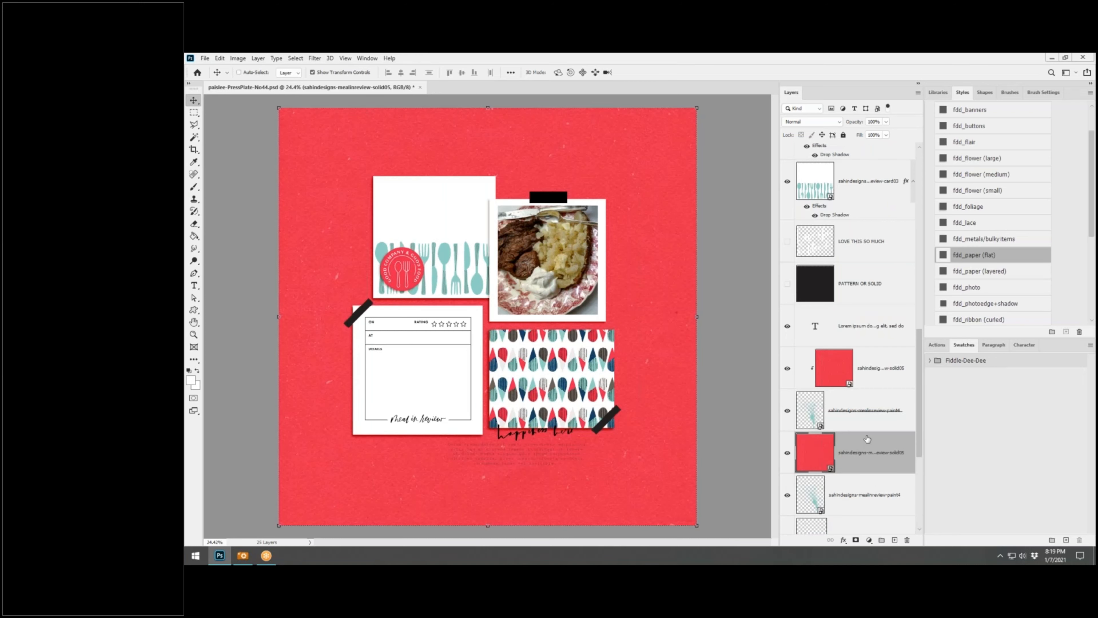
key(ctrl+alt+g)
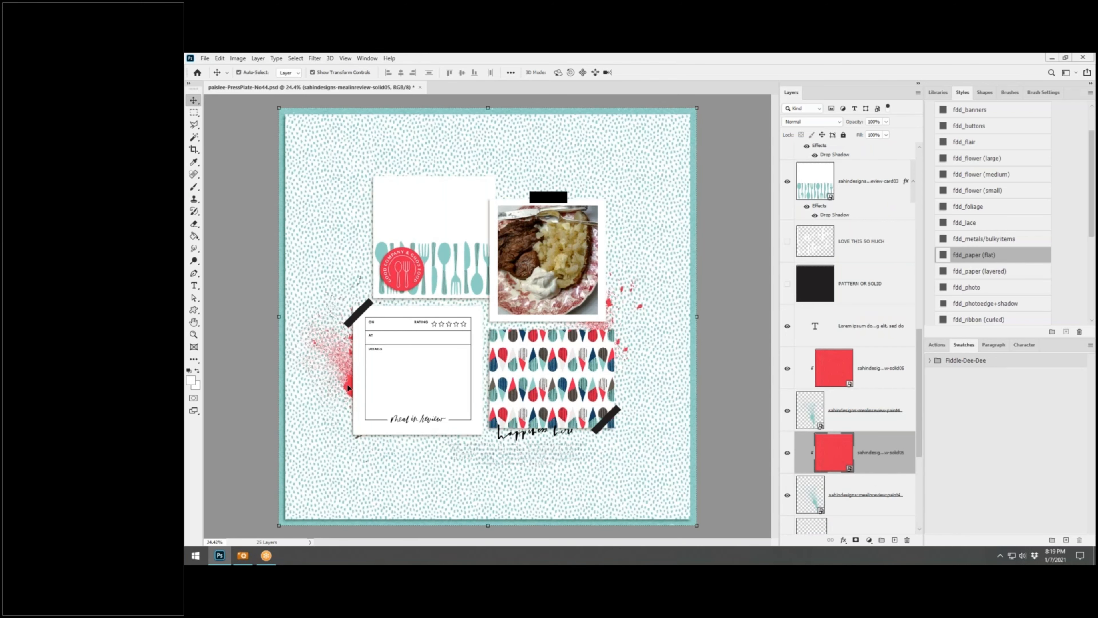
Rotate the mealinreview-paint4 splatter beside the review card about 15.5° counterclockwise and tuck it further under the card's left edge
click(348, 376)
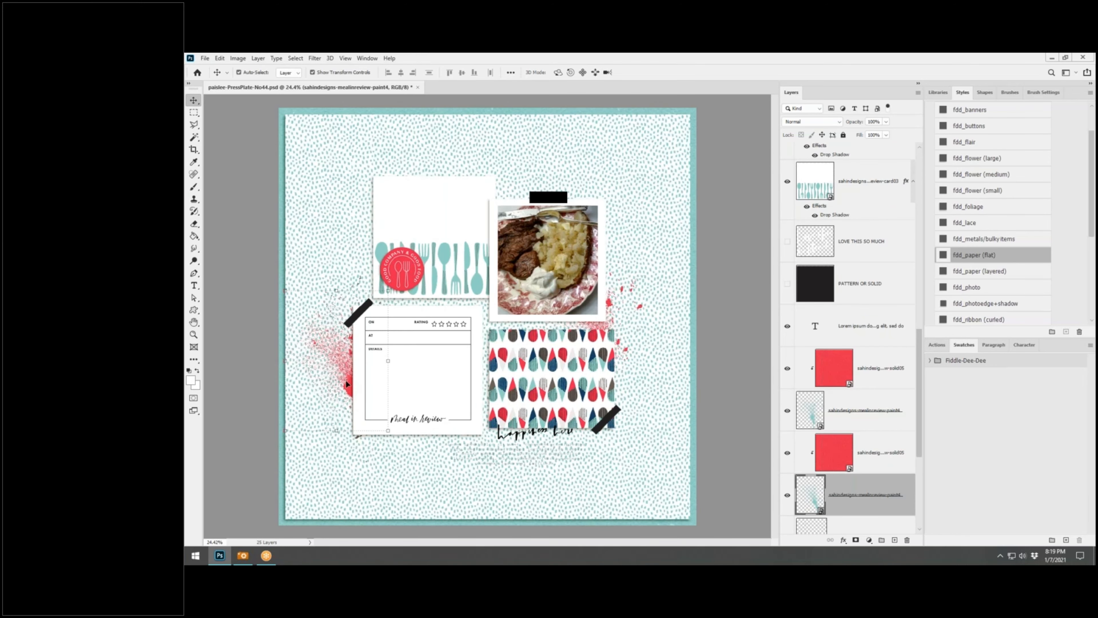
drag(347, 382, 358, 387)
click(854, 492)
drag(395, 289, 375, 277)
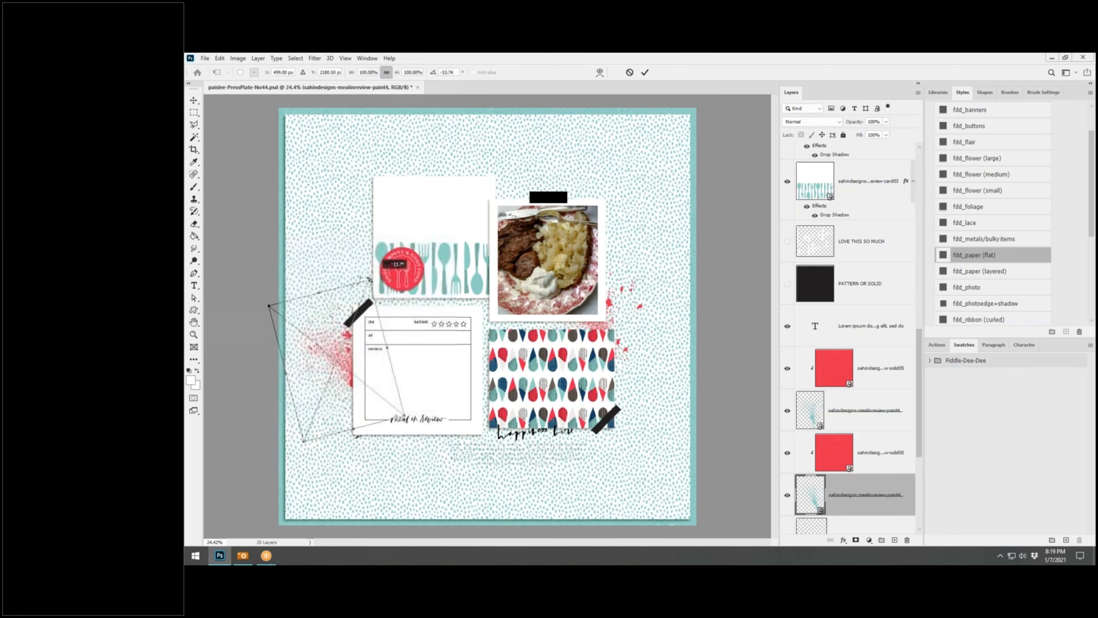
drag(365, 355, 383, 375)
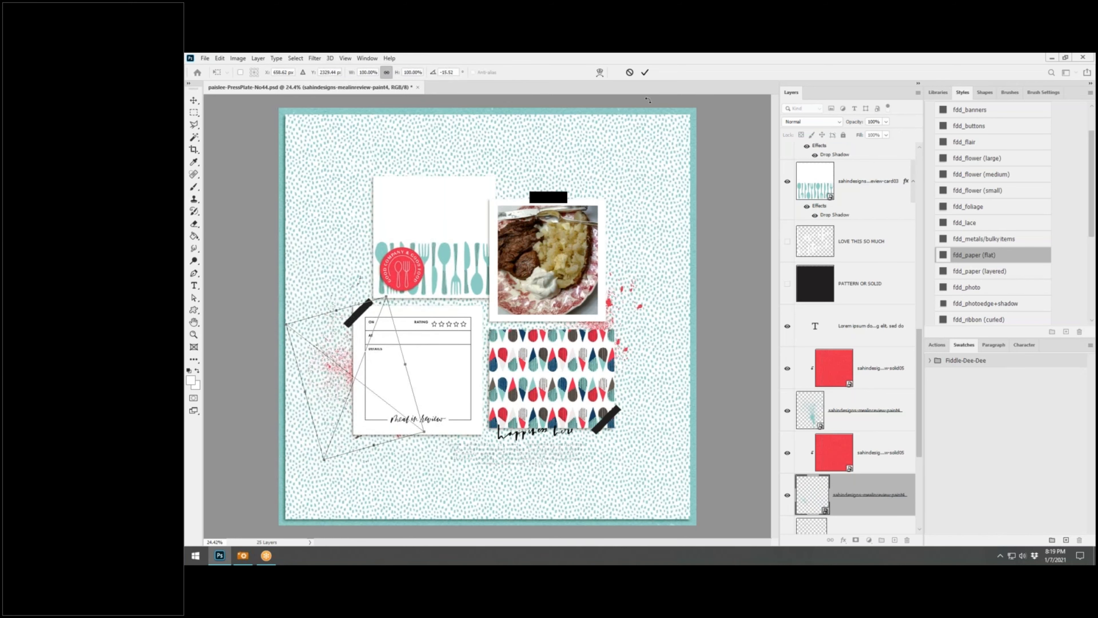
click(644, 72)
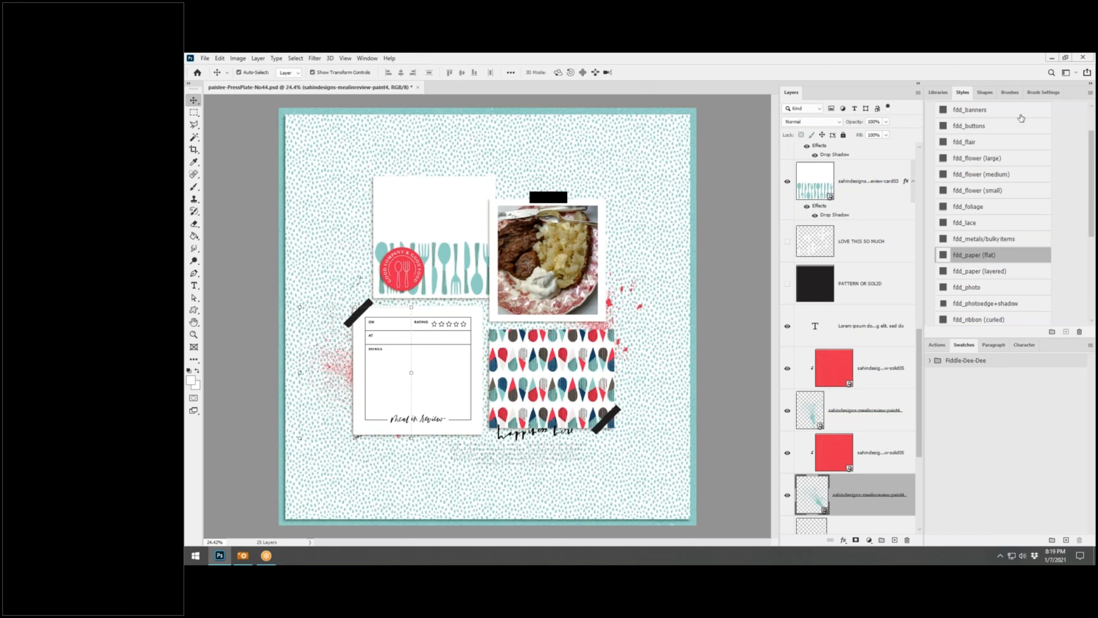
Add the mealinreview-branch element at the cutlery card's upper-left corner and clip the loose red mealinreview-solid05 paper to its paint splatter again
drag(1095, 208, 607, 284)
drag(492, 322, 346, 192)
drag(850, 496, 849, 346)
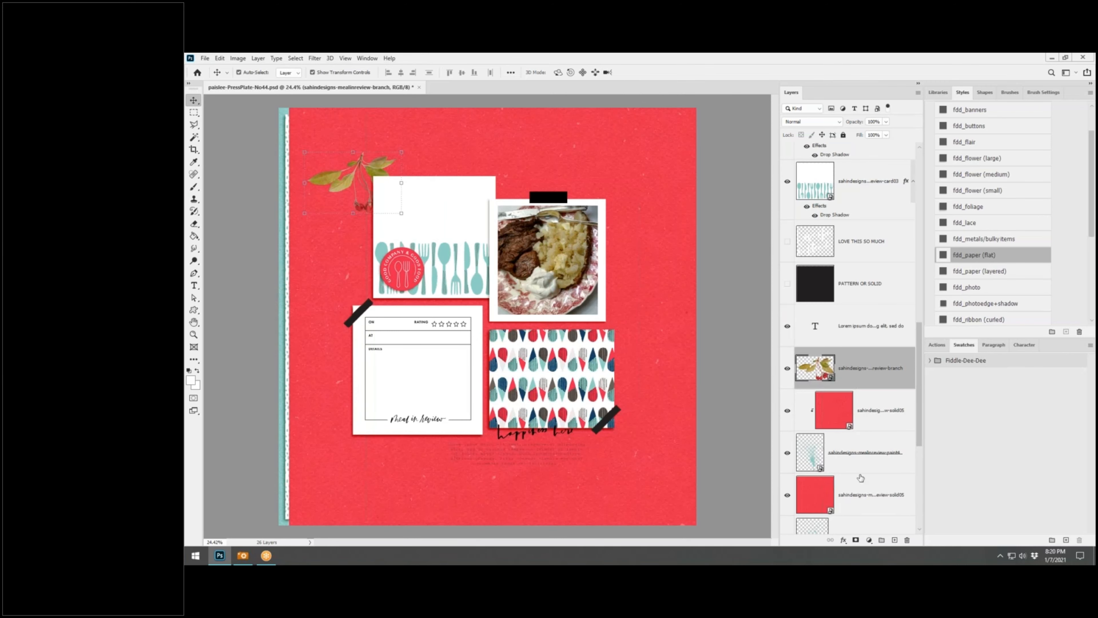
click(861, 489)
key(ctrl+alt+g)
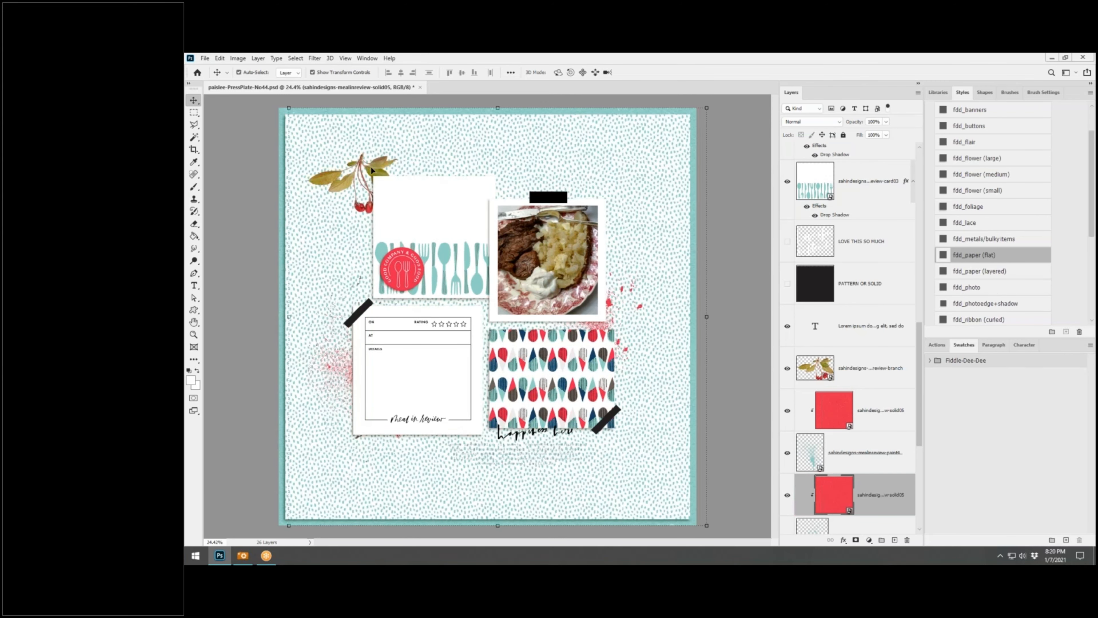
Rotate the branch nearly upright beside the cutlery card's left edge and stack its layer directly below the round sticker
drag(372, 169, 376, 304)
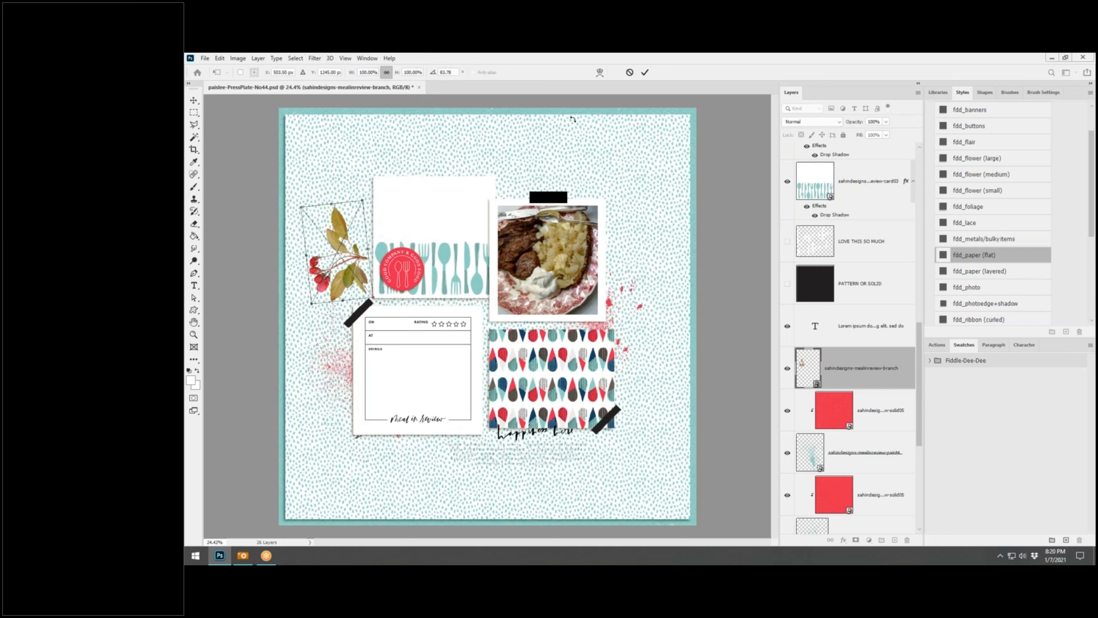
click(645, 72)
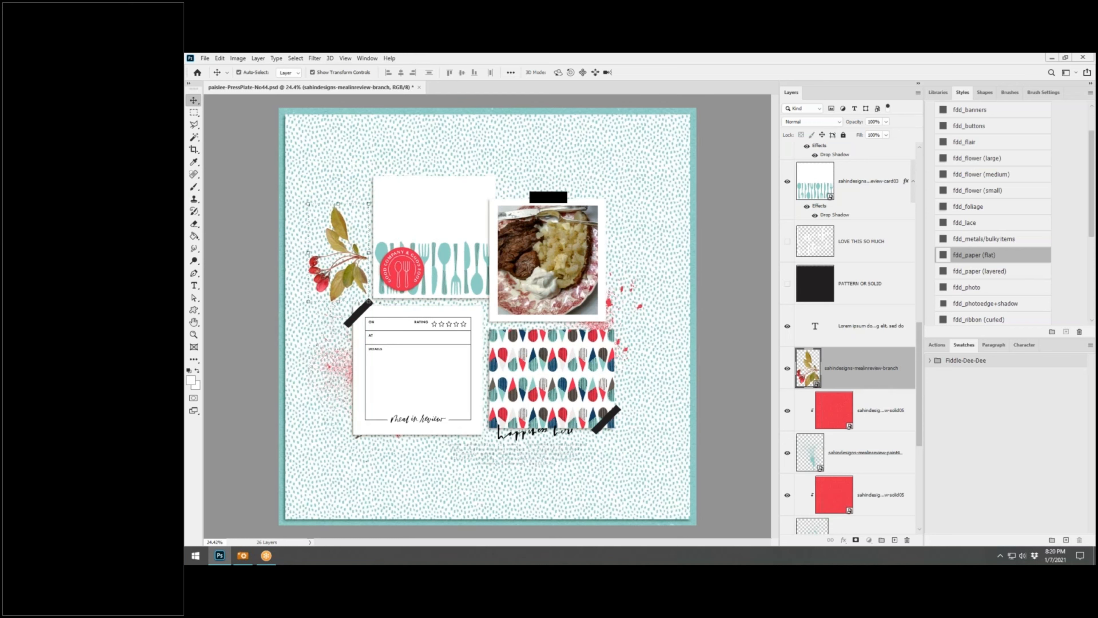
drag(854, 368, 854, 283)
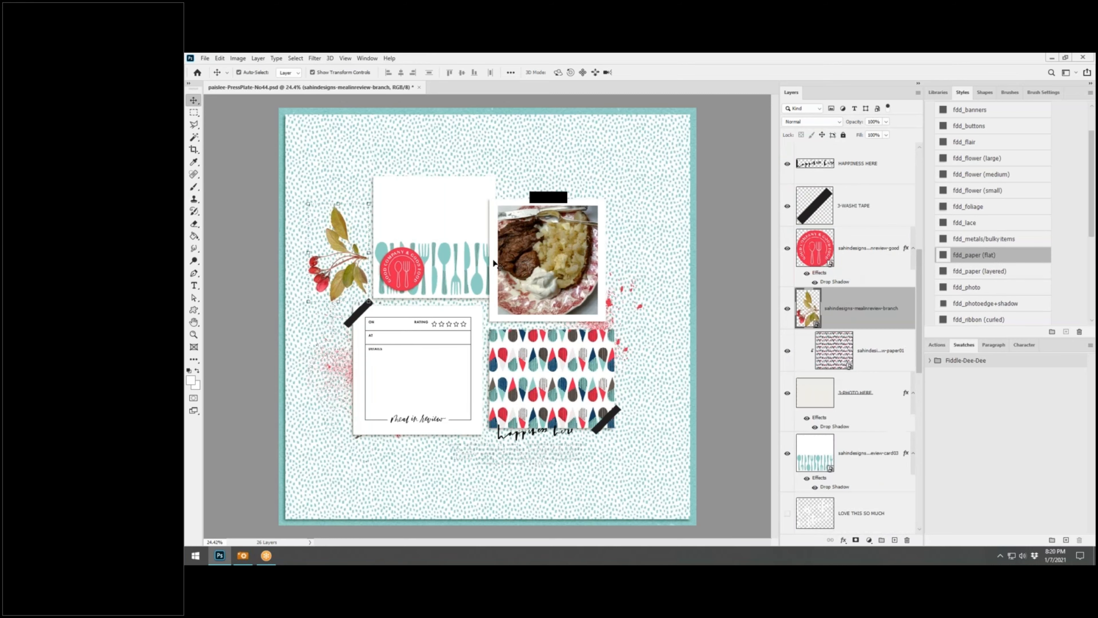
Tuck the branch behind the round red sticker with the fdd_flower (medium) style, and apply fdd_paper (layered) to the sticker
click(970, 173)
drag(340, 221, 394, 232)
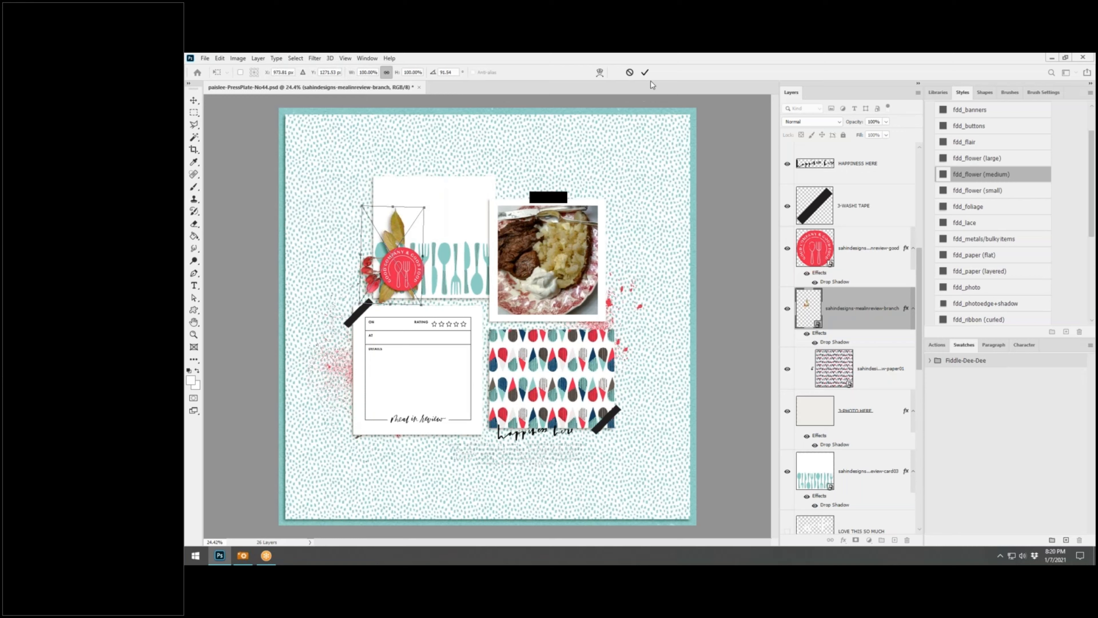
click(644, 73)
click(878, 248)
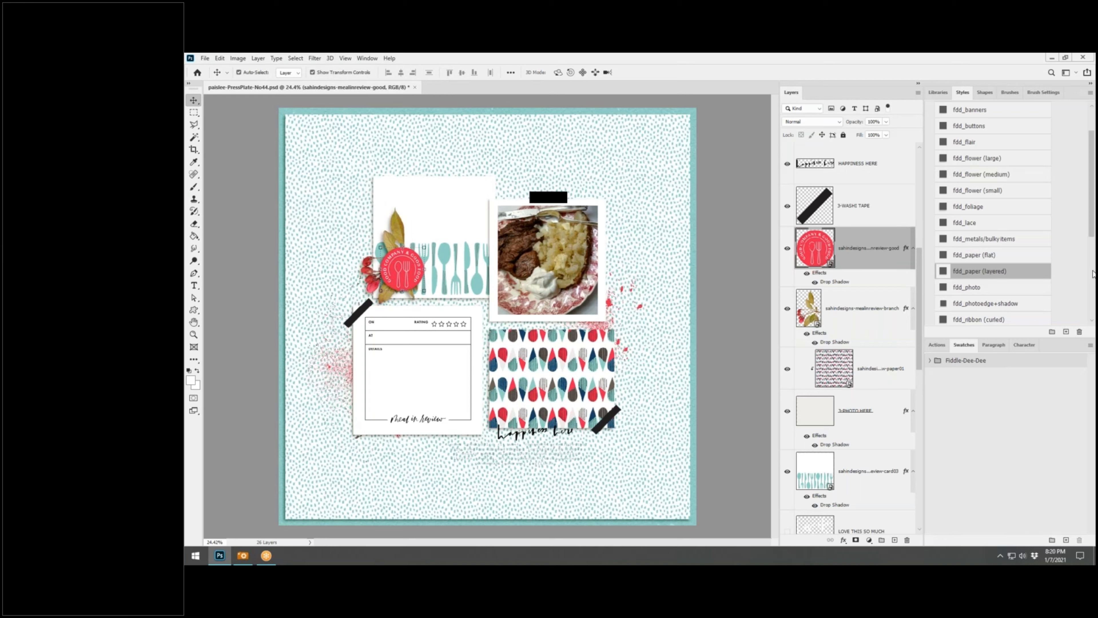
Place the mealinreview-sequins beside the photo's lower-right edge with the fdd_sequins/scatters style, and duplicate them beside the review card's left edge
key(alt+Tab)
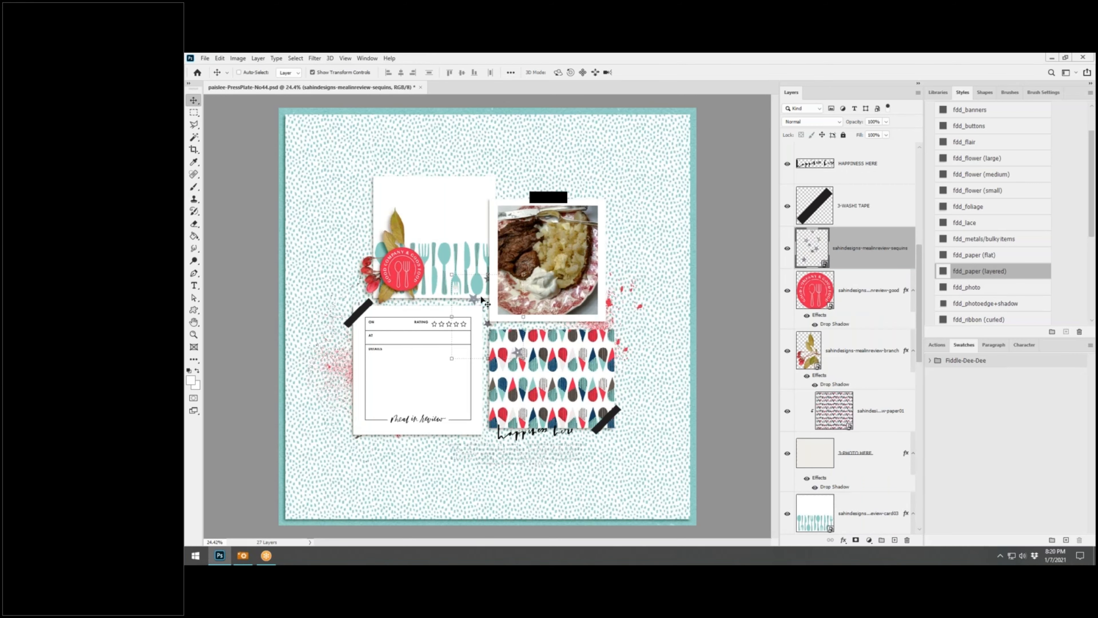
drag(483, 298, 642, 266)
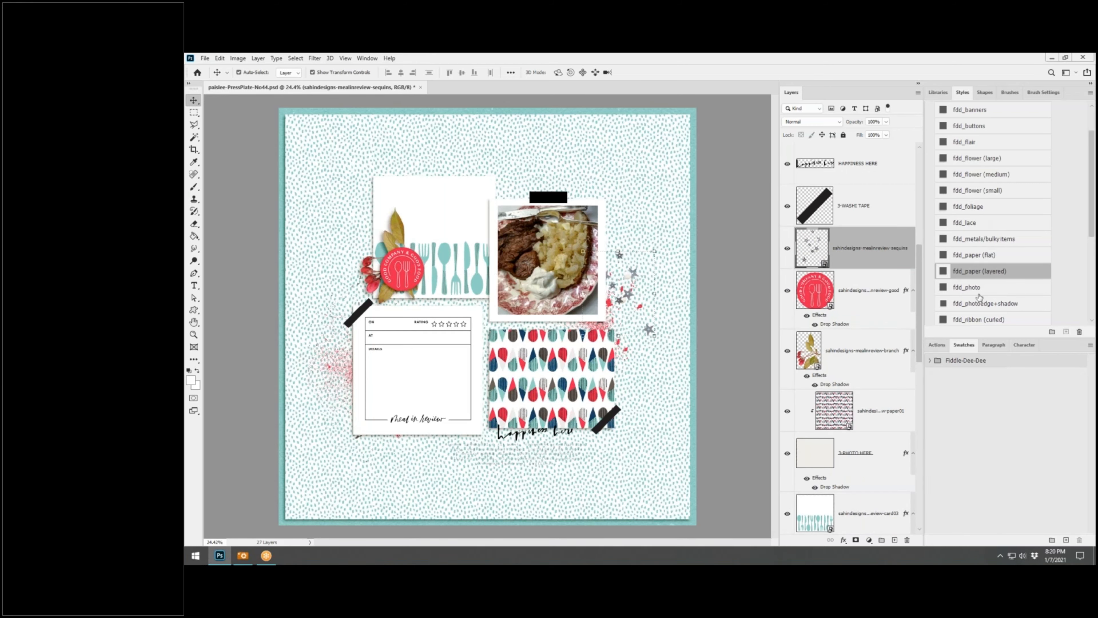
scroll(982, 299, down, 1)
scroll(982, 299, down, 3)
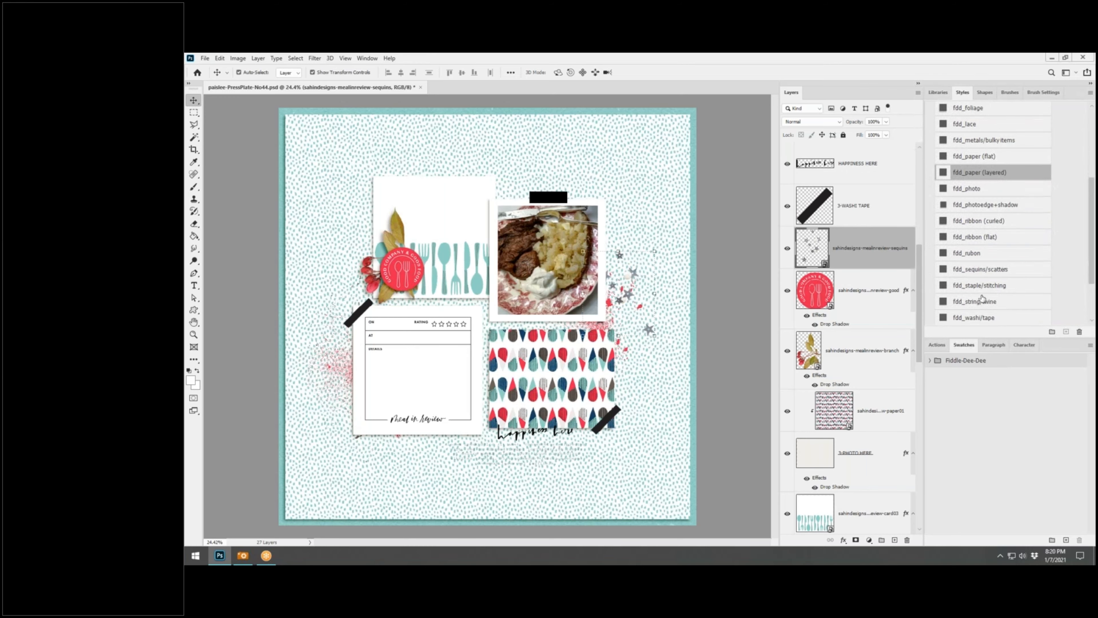
click(981, 270)
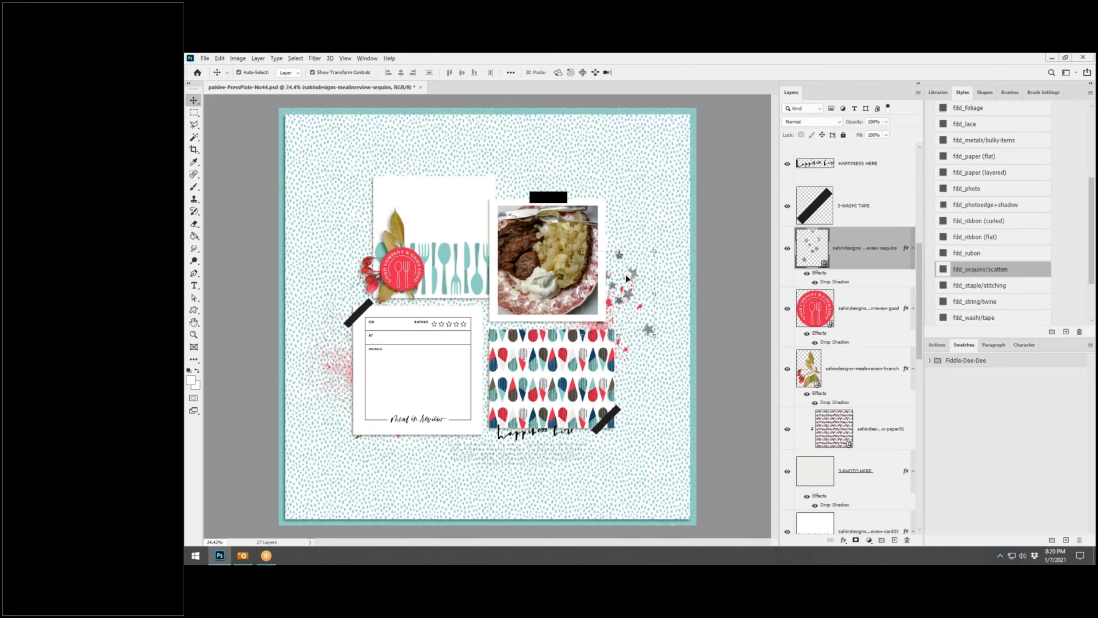
drag(626, 280, 353, 354)
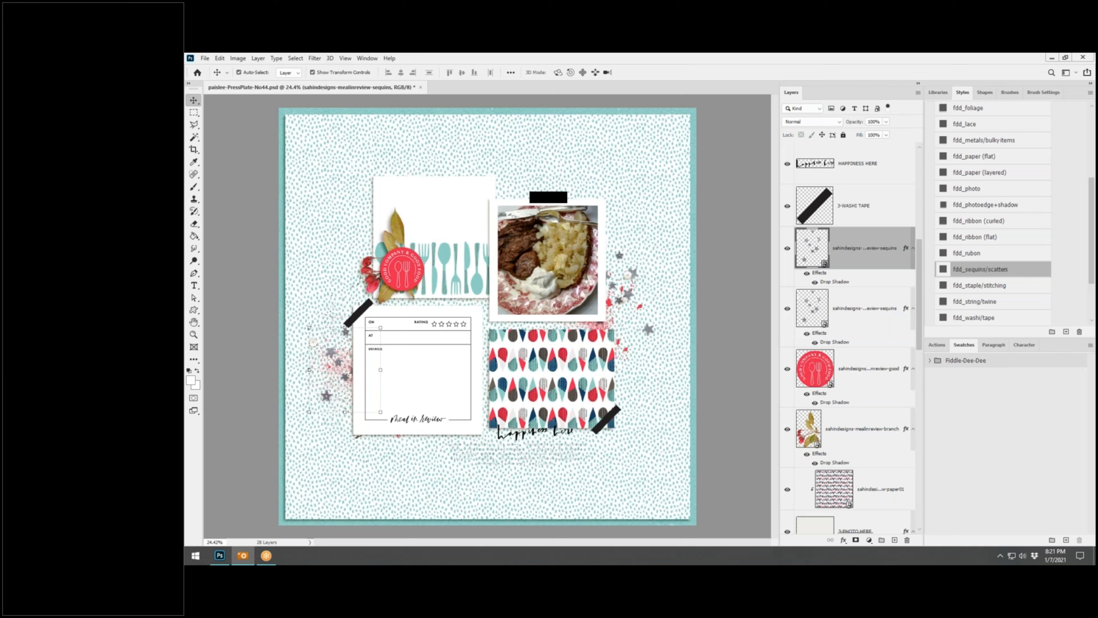
Add the "food brings people together" word strip across the cutlery card up to the photo frame, using the fdd_paper (flat) style
drag(186, 277, 478, 274)
drag(486, 314, 548, 197)
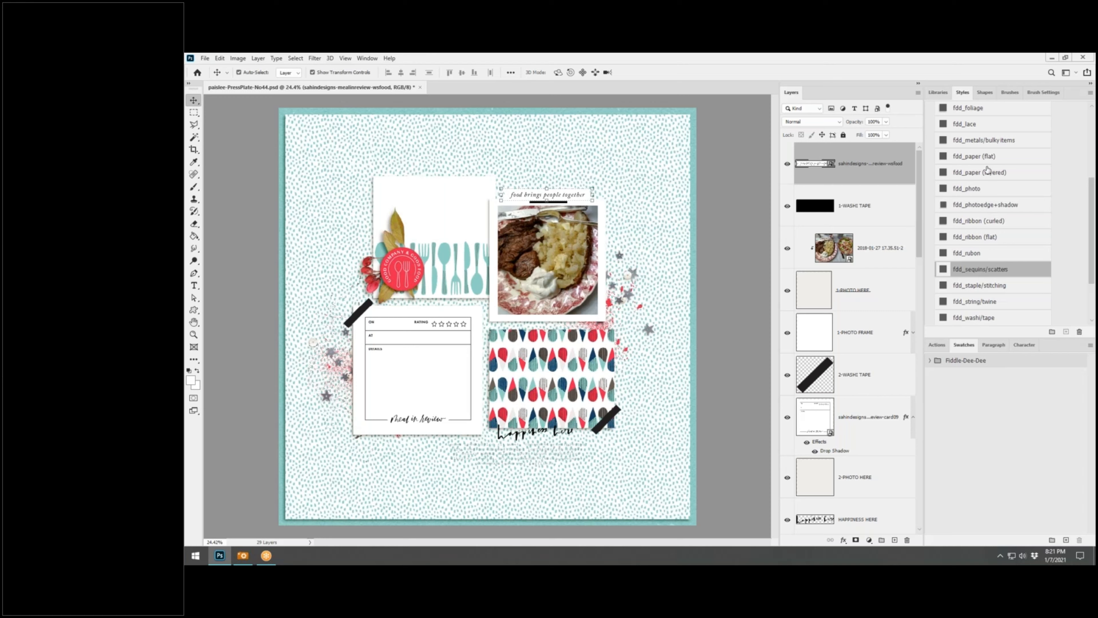
click(977, 156)
drag(585, 196, 494, 232)
Add the mealinreview-yumm word art over the photo frame's top edge directly above the 1-WASHI TAPE layer, with the fdd_paper (flat) style
click(558, 197)
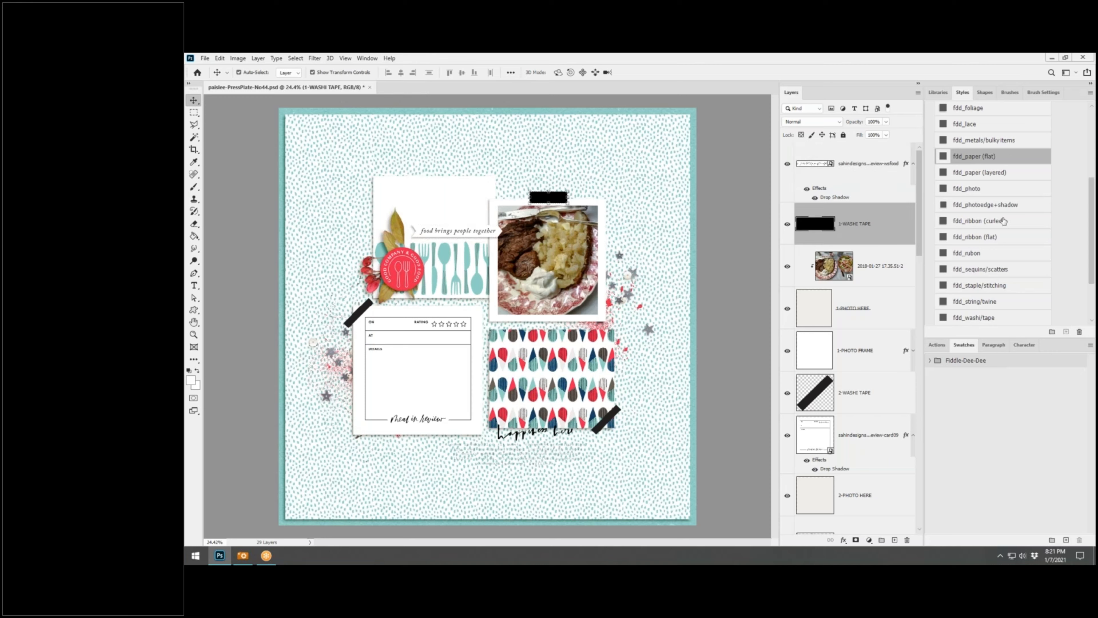
key(alt+Tab)
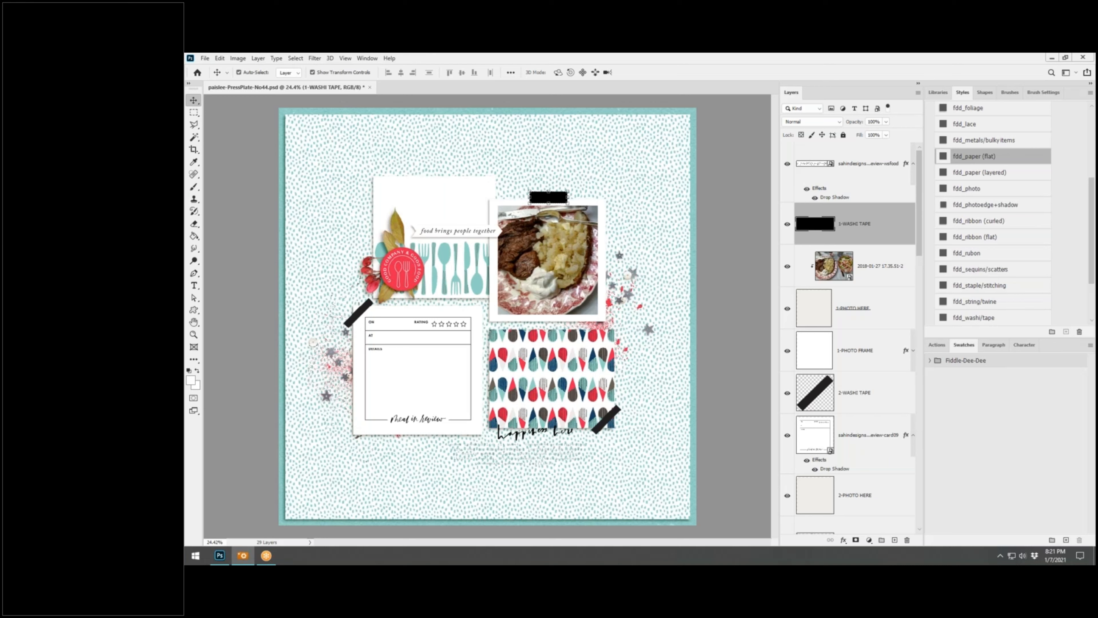
drag(590, 304, 605, 288)
drag(500, 320, 563, 197)
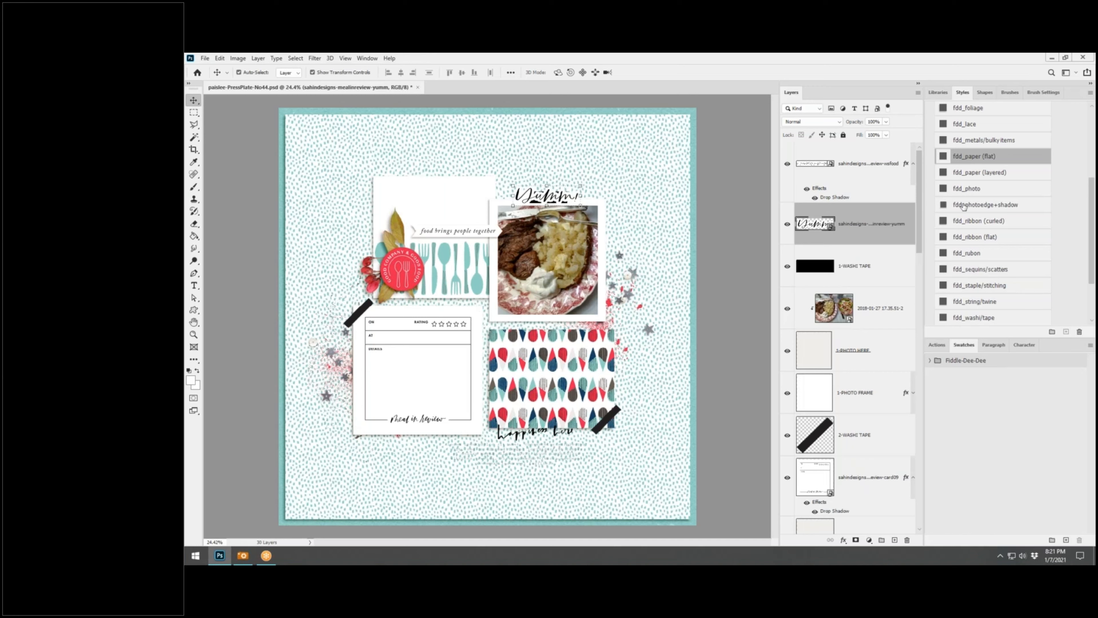
click(971, 159)
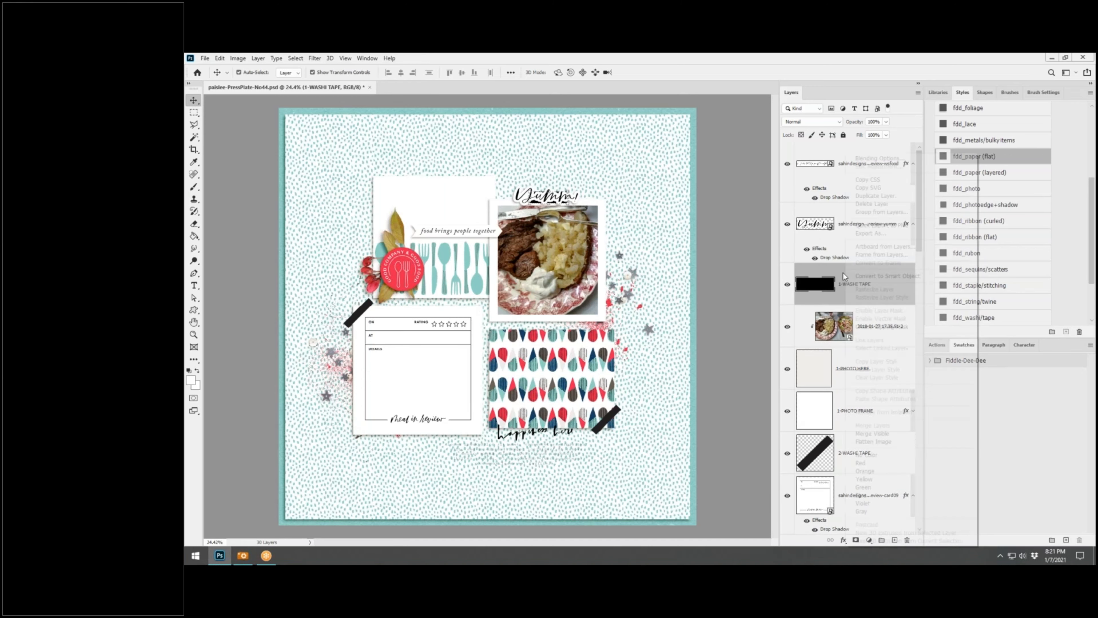
Delete the 1-WASHI TAPE layer and nudge the mealinreview-yumm word art slightly upward above the photo
right_click(846, 282)
click(872, 204)
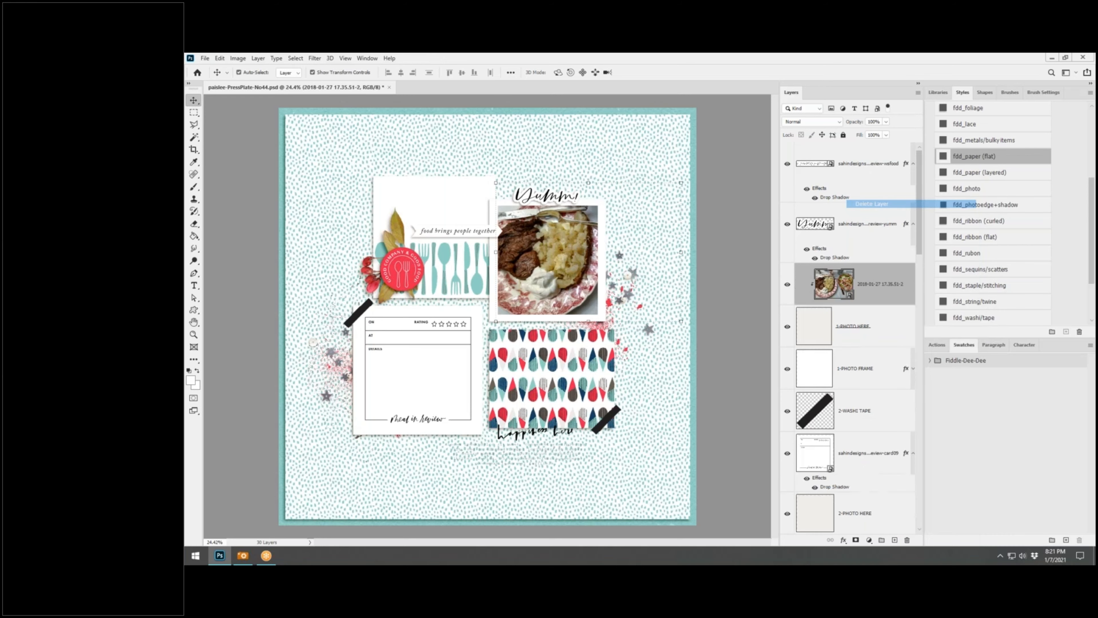
click(552, 200)
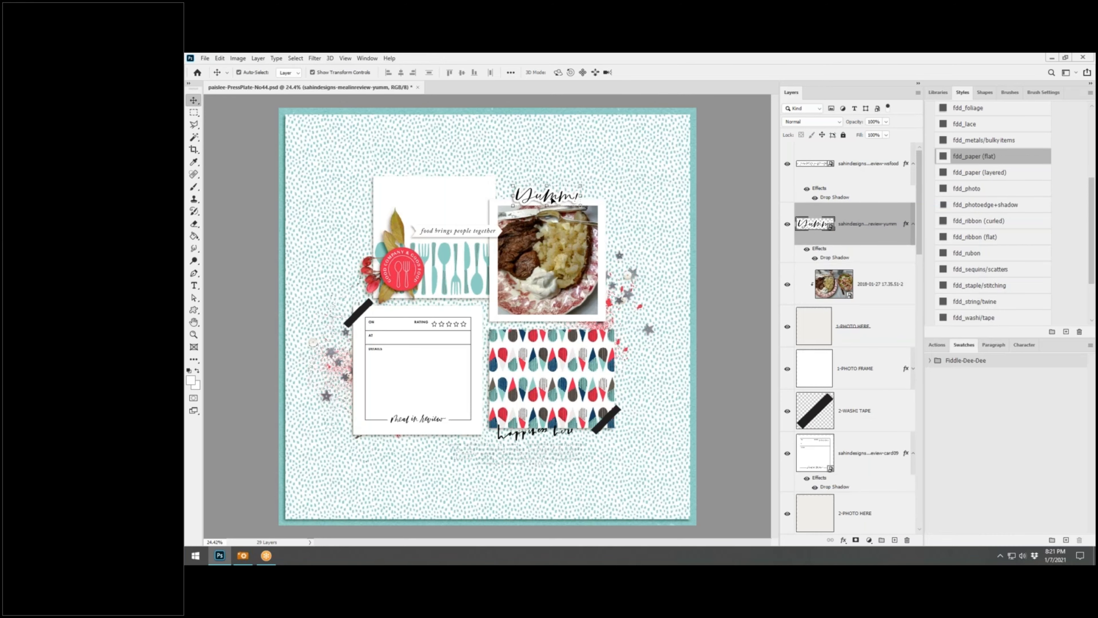
key(alt+Tab)
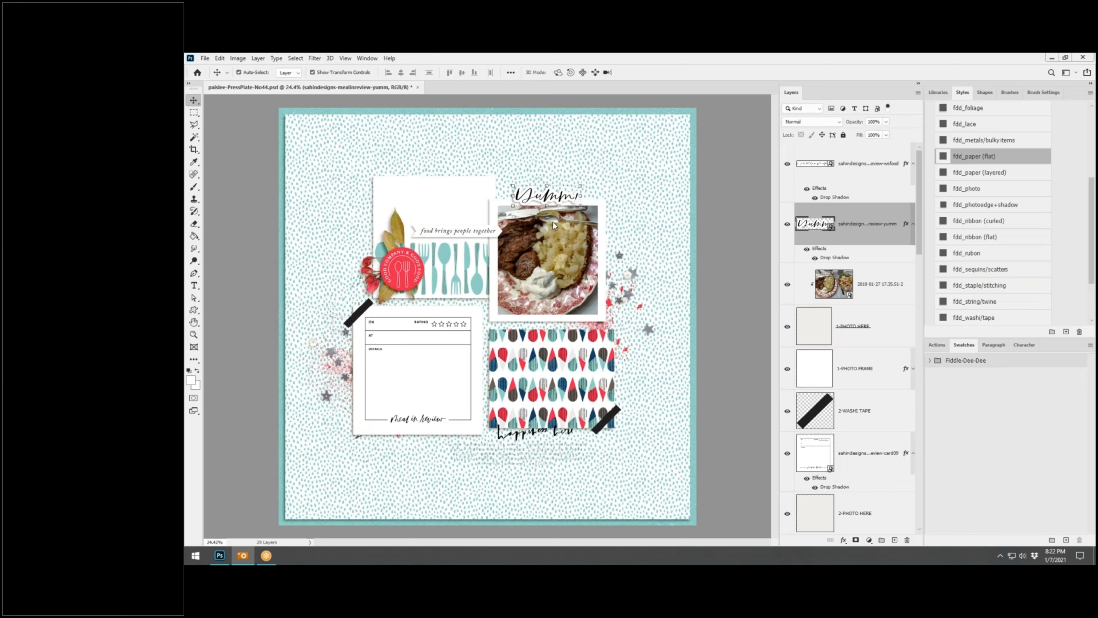
drag(558, 196, 562, 194)
Add the mealinreview-staple above the word art layer, place it on the end of the yumm word, and rotate it about 29°
drag(93, 309, 839, 245)
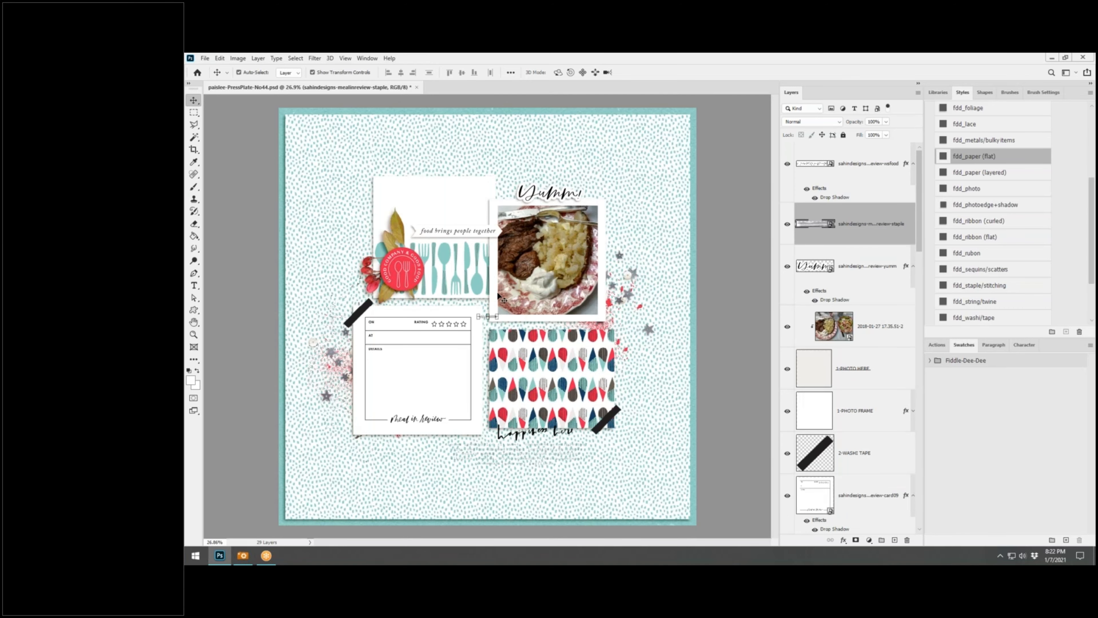
scroll(499, 294, up, 2)
scroll(498, 299, up, 1)
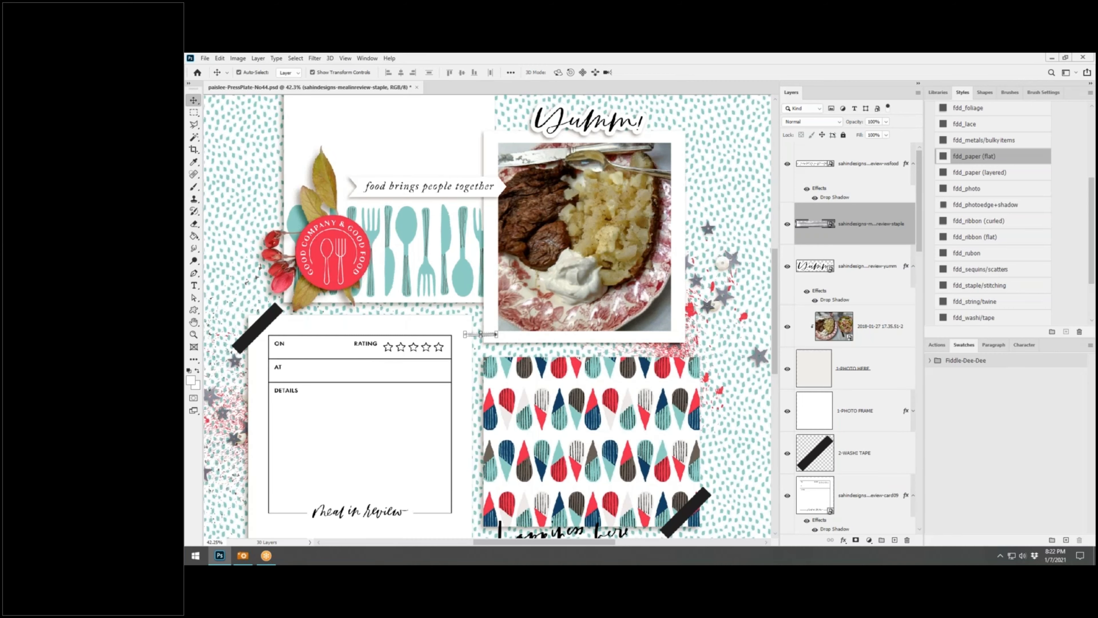
drag(485, 333, 628, 114)
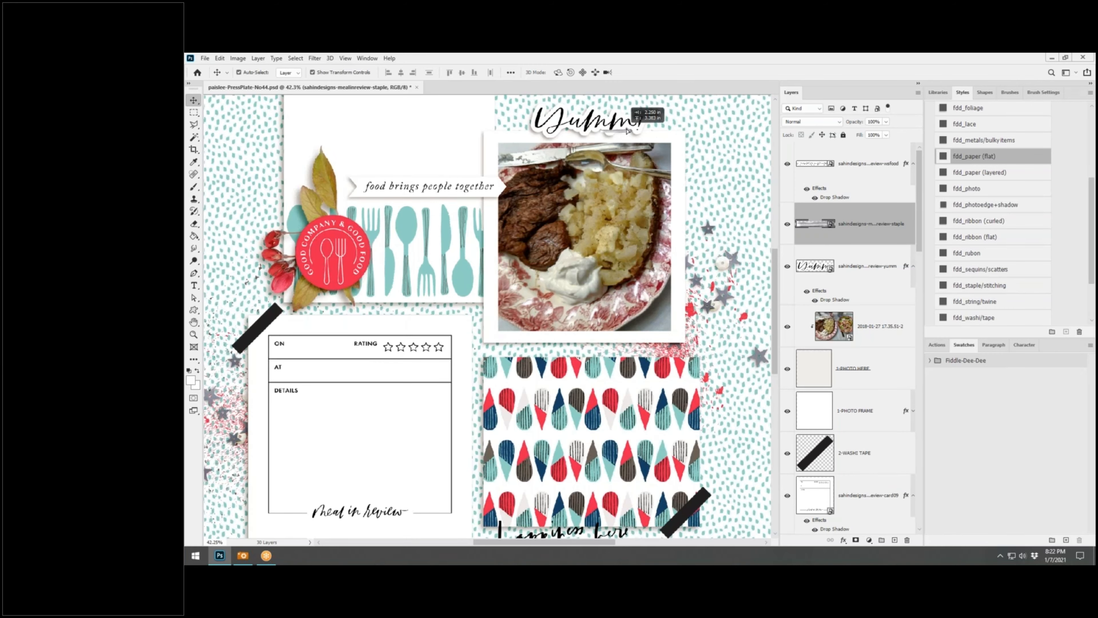
key(ctrl+t)
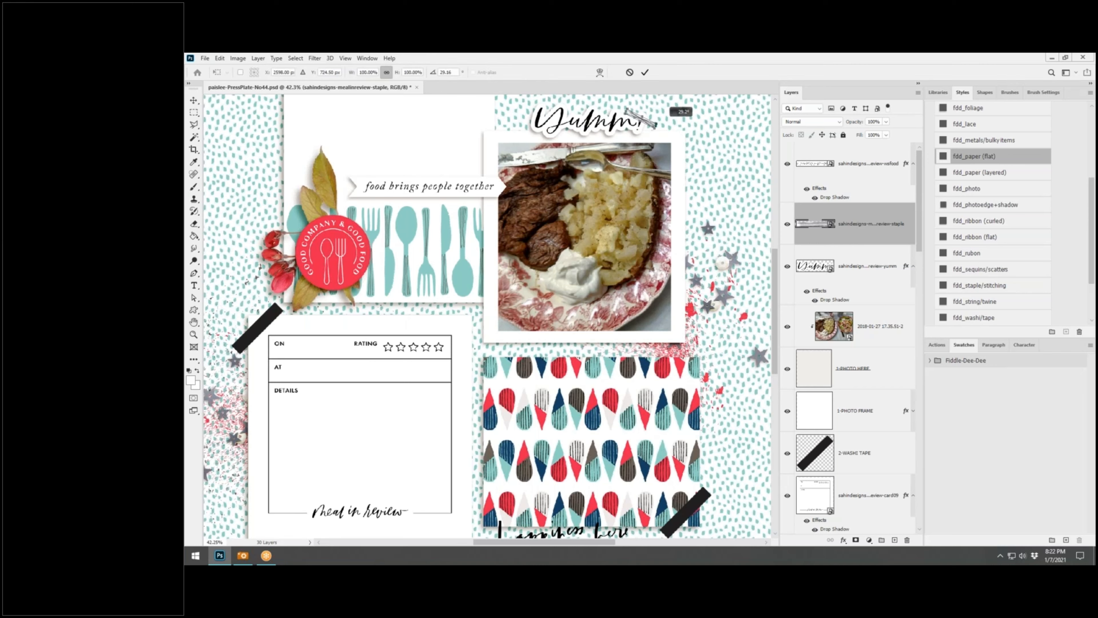
click(645, 72)
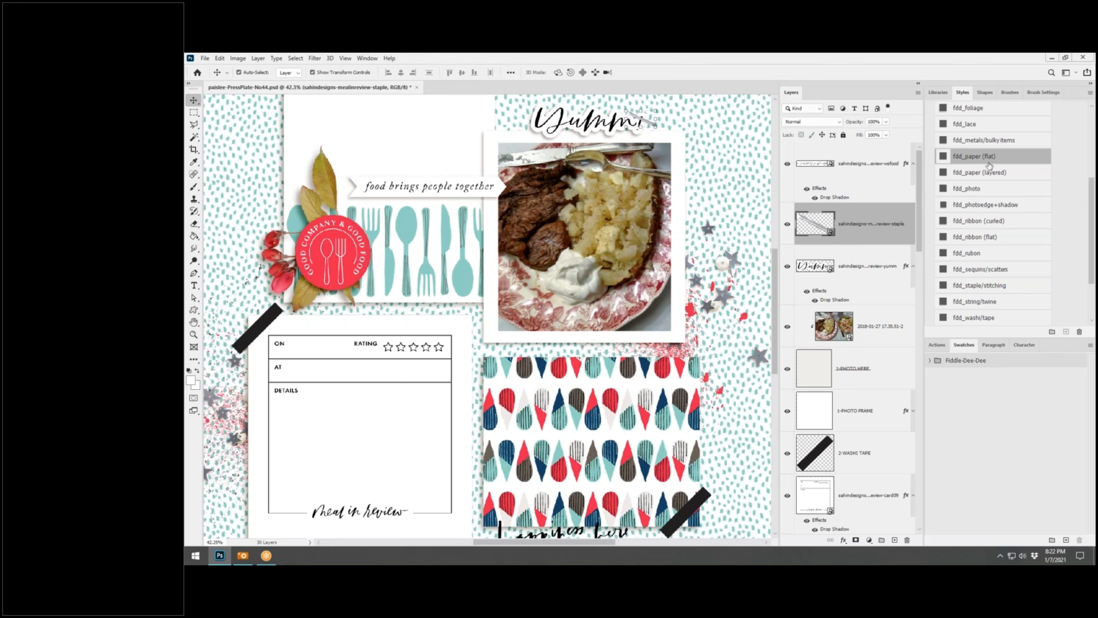
Apply the fdd_staple/stitching shadow style to the staple
scroll(987, 156, up, 5)
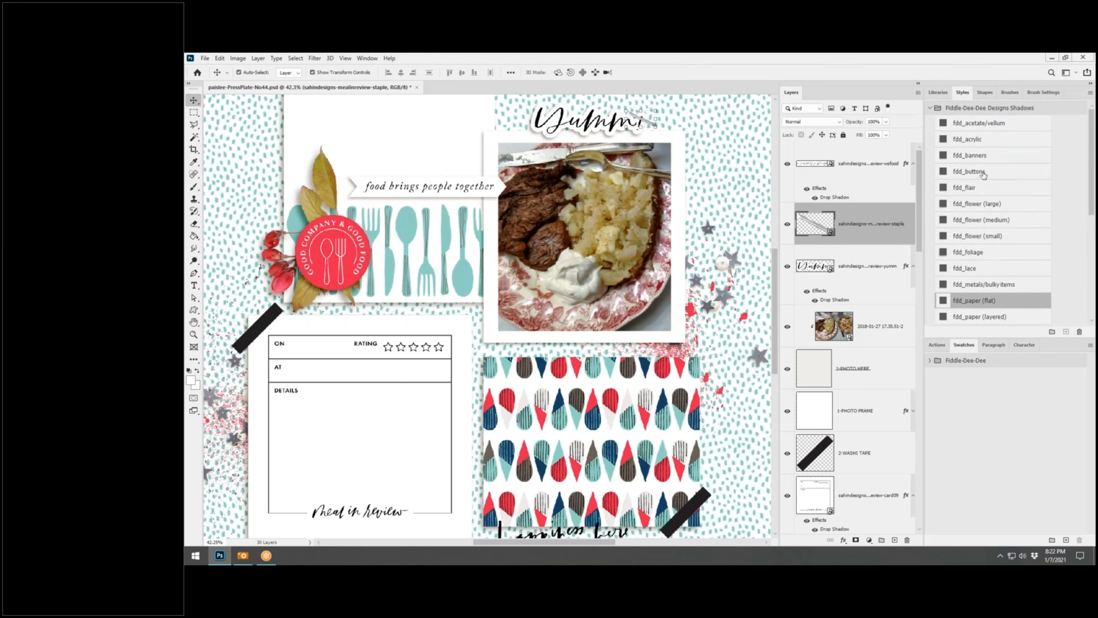
scroll(1001, 191, down, 3)
scroll(1000, 190, down, 7)
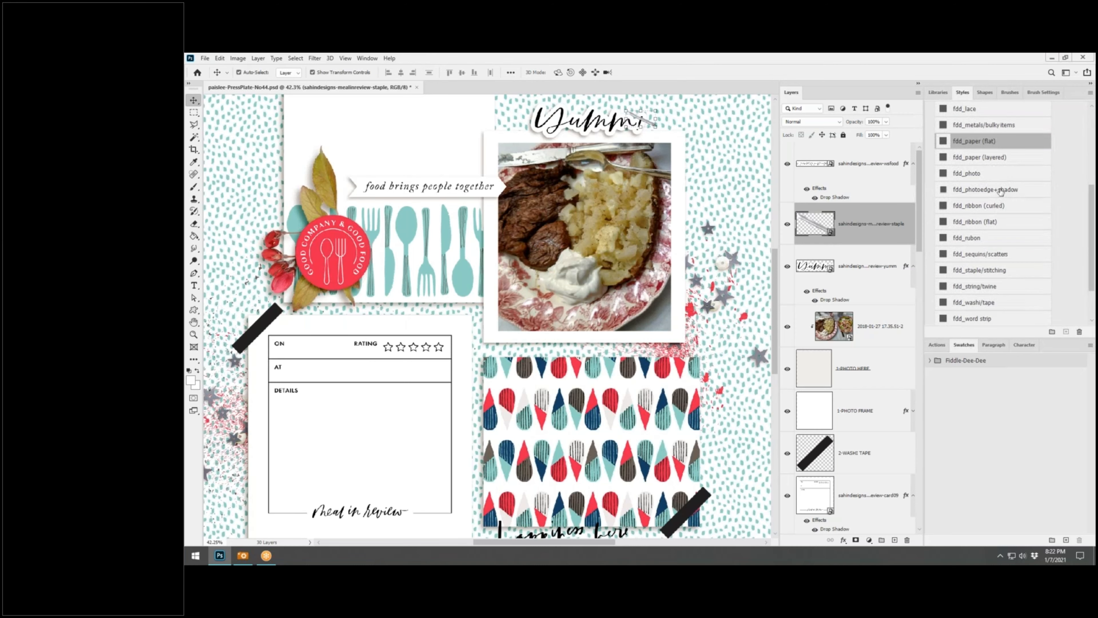
click(972, 275)
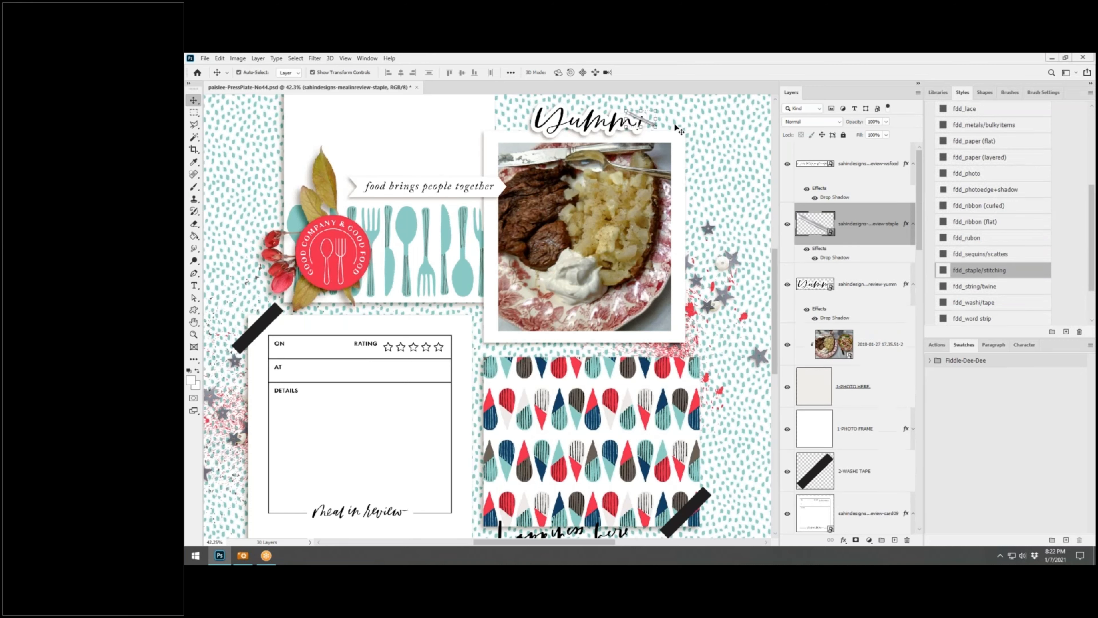
Move the staple down so it joins the yumm word art's lower-right end to the top edge of the photo frame
click(703, 122)
mouse_move(651, 125)
mouse_down()
mouse_move(639, 143)
mouse_move(583, 117)
mouse_move(589, 138)
mouse_move(649, 138)
mouse_up()
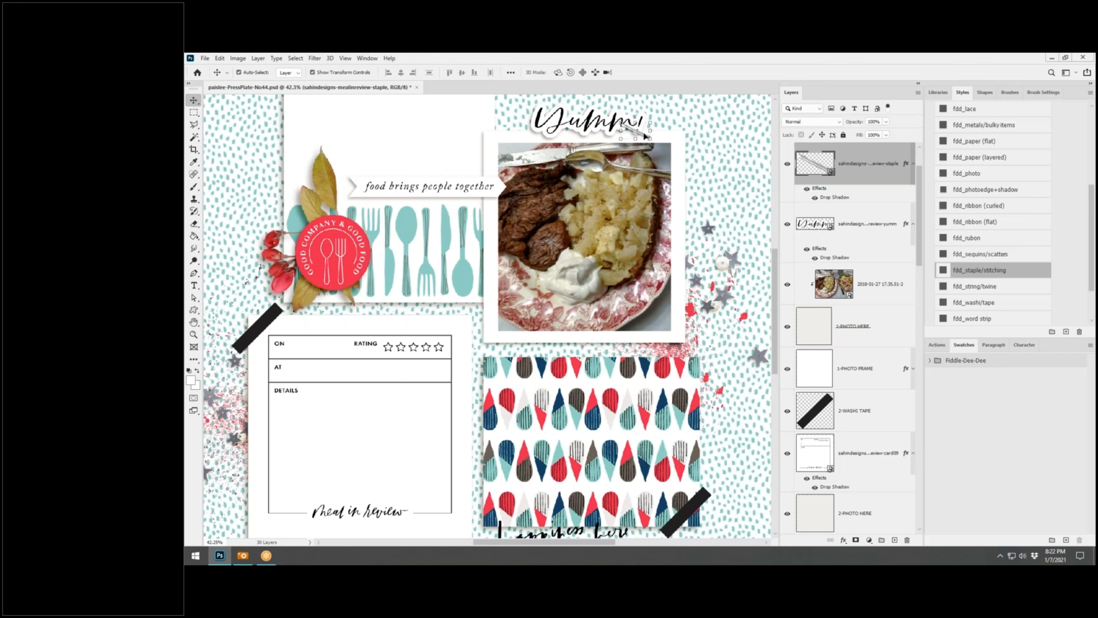
mouse_move(645, 130)
mouse_down()
mouse_move(658, 132)
mouse_move(652, 114)
mouse_move(572, 132)
mouse_move(674, 130)
mouse_move(645, 133)
mouse_up()
key(ctrl+t)
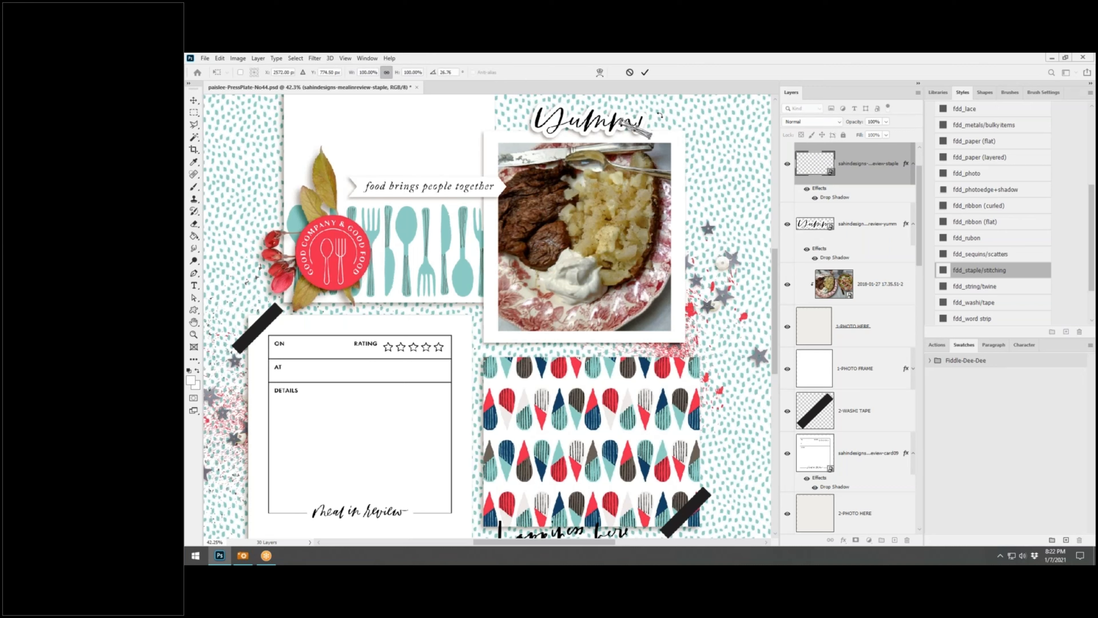
click(630, 72)
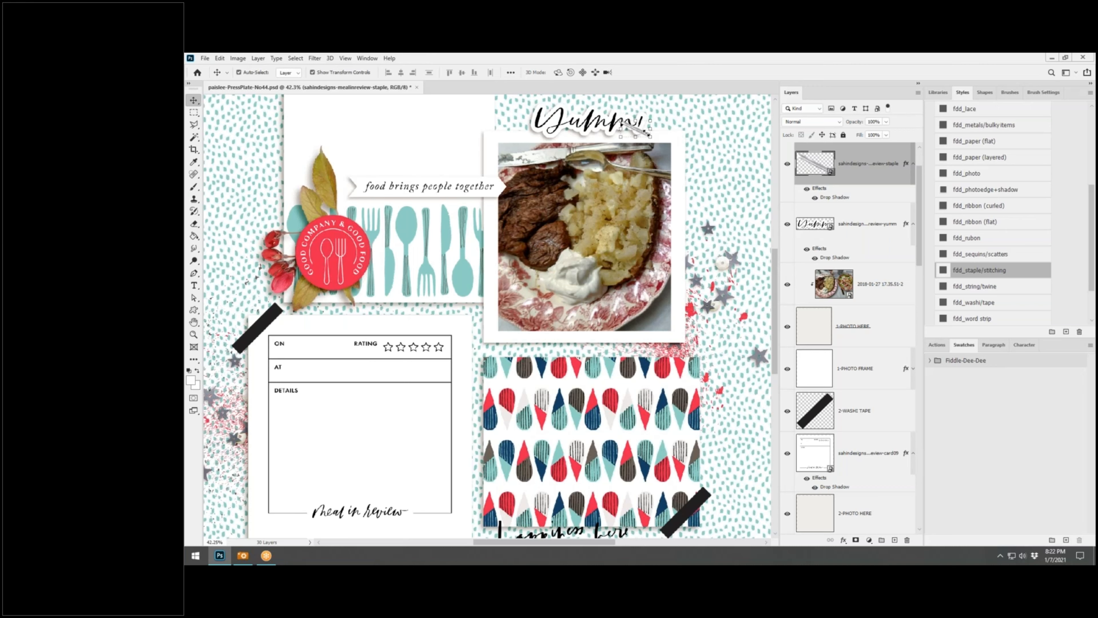
Move the staple to the photo frame's upper-right corner and shift the yumm word art right so its end meets the staple
drag(647, 136, 690, 141)
scroll(684, 126, up, 1)
scroll(683, 126, up, 7)
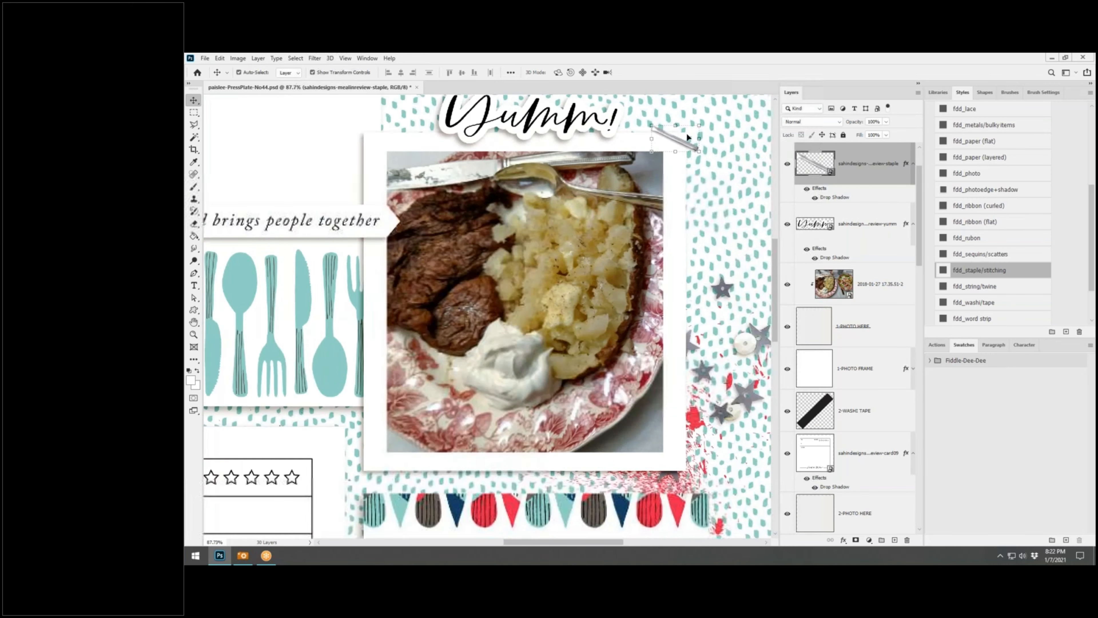
drag(681, 149, 682, 149)
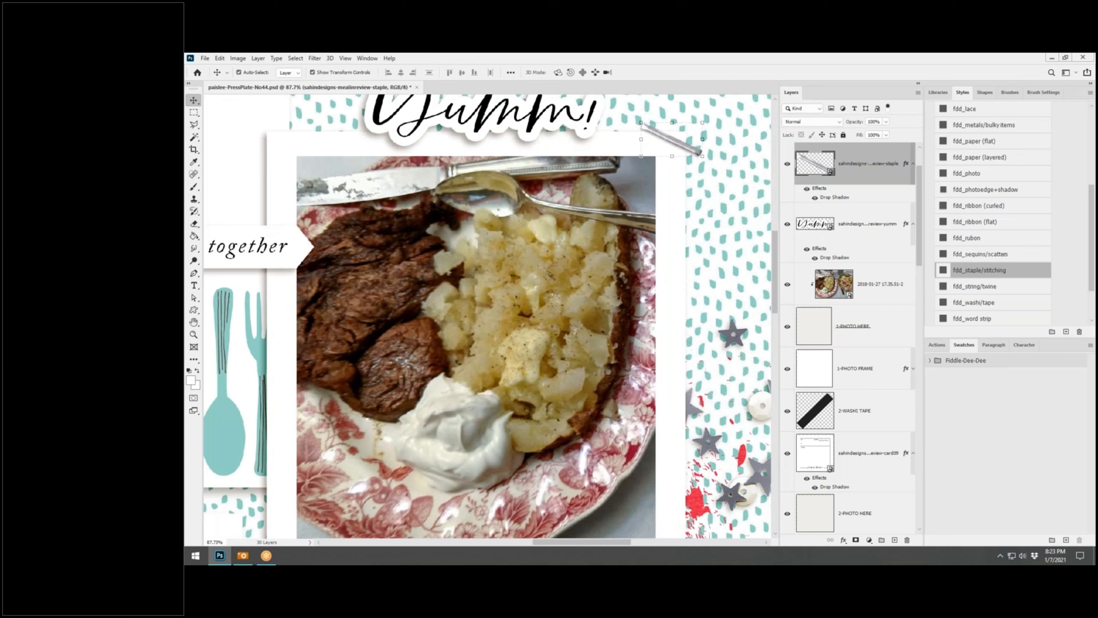
drag(588, 119, 636, 127)
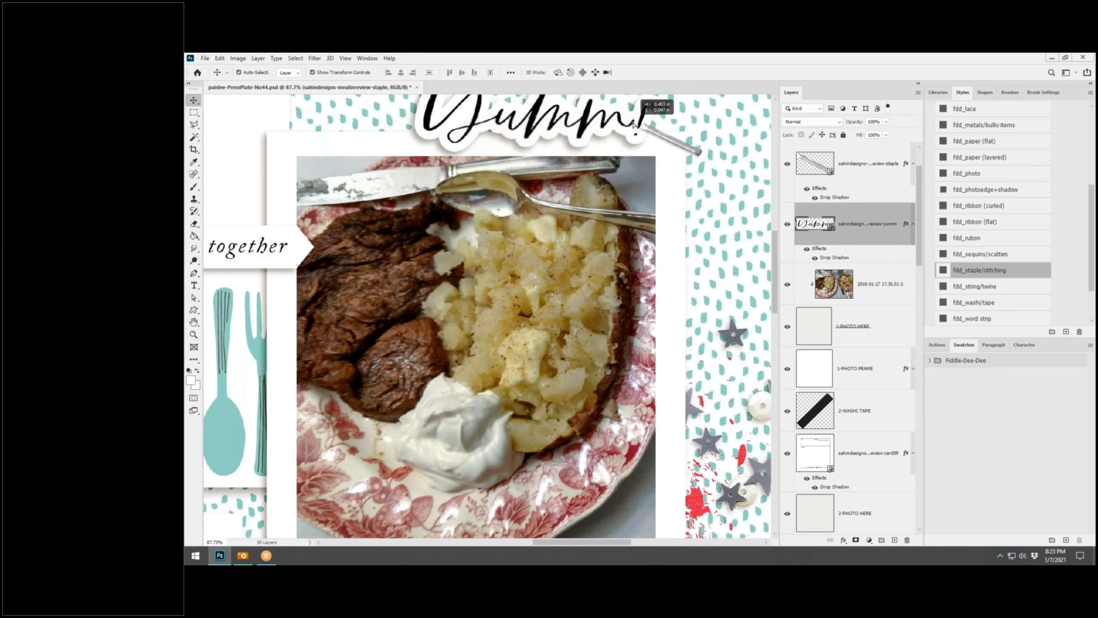
scroll(637, 159, down, 1)
scroll(637, 159, down, 10)
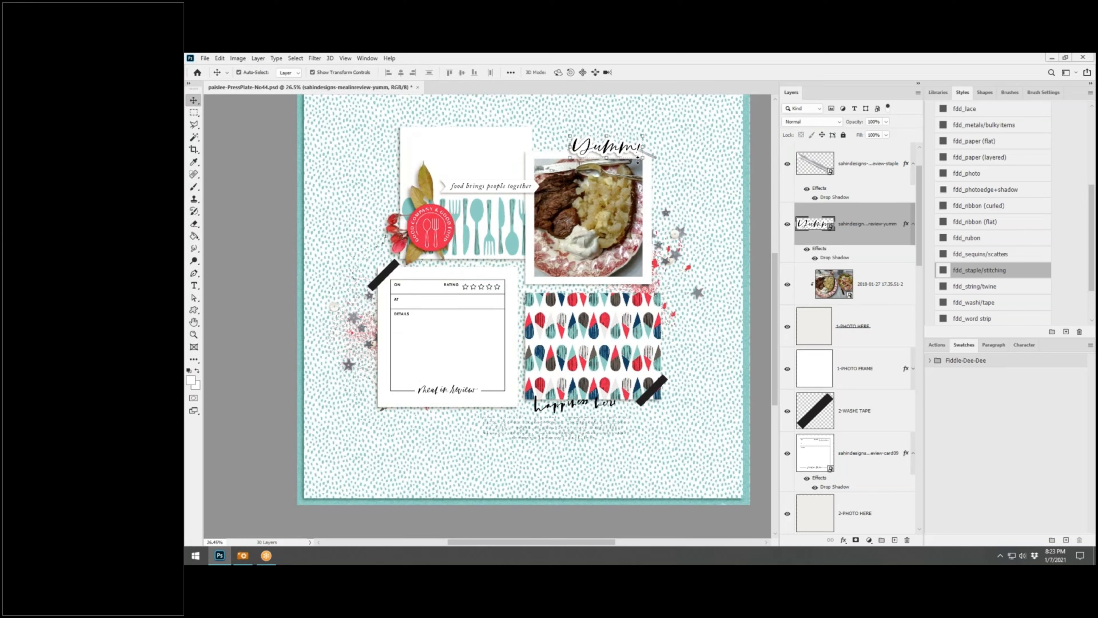
Examine the full page layout and its teal background border
key(alt+Tab)
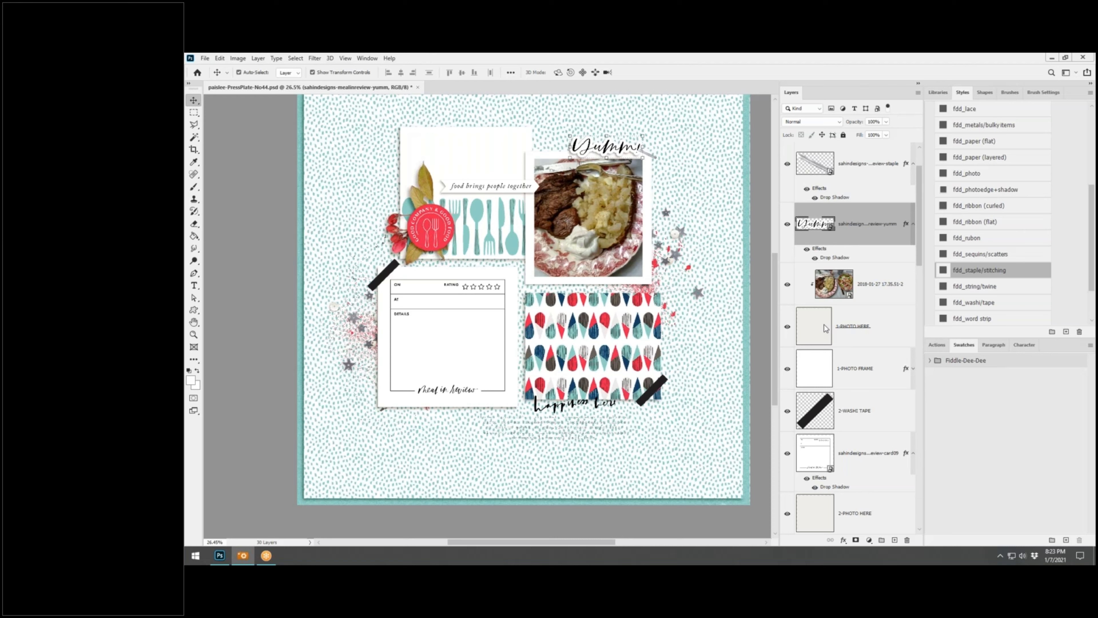
click(743, 500)
drag(743, 500, 743, 498)
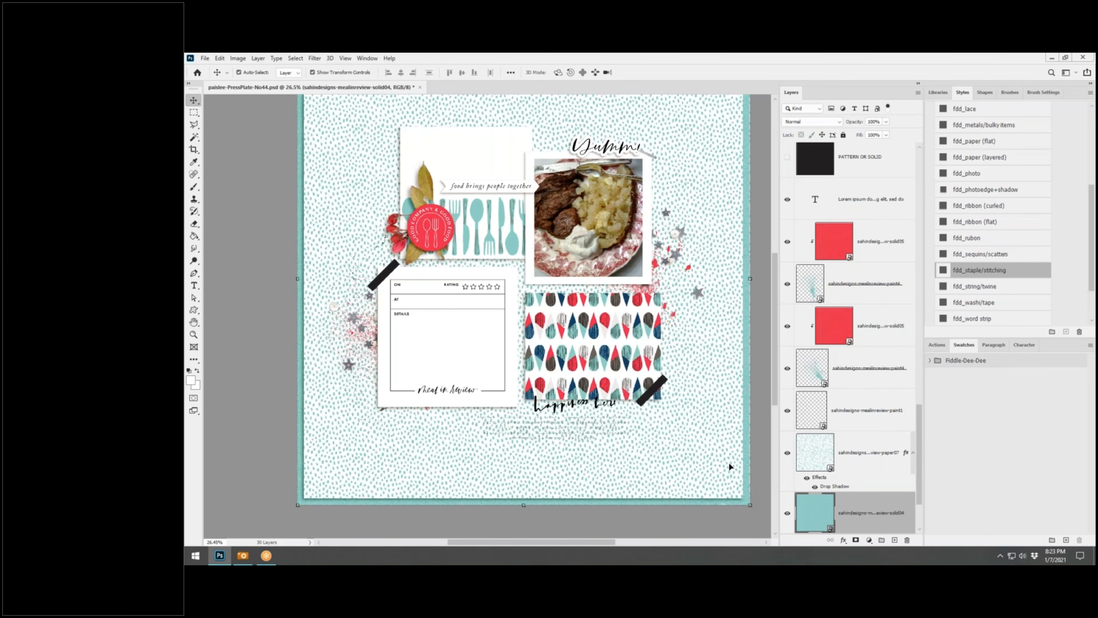
scroll(729, 463, up, 1)
scroll(738, 458, down, 6)
scroll(756, 370, up, 2)
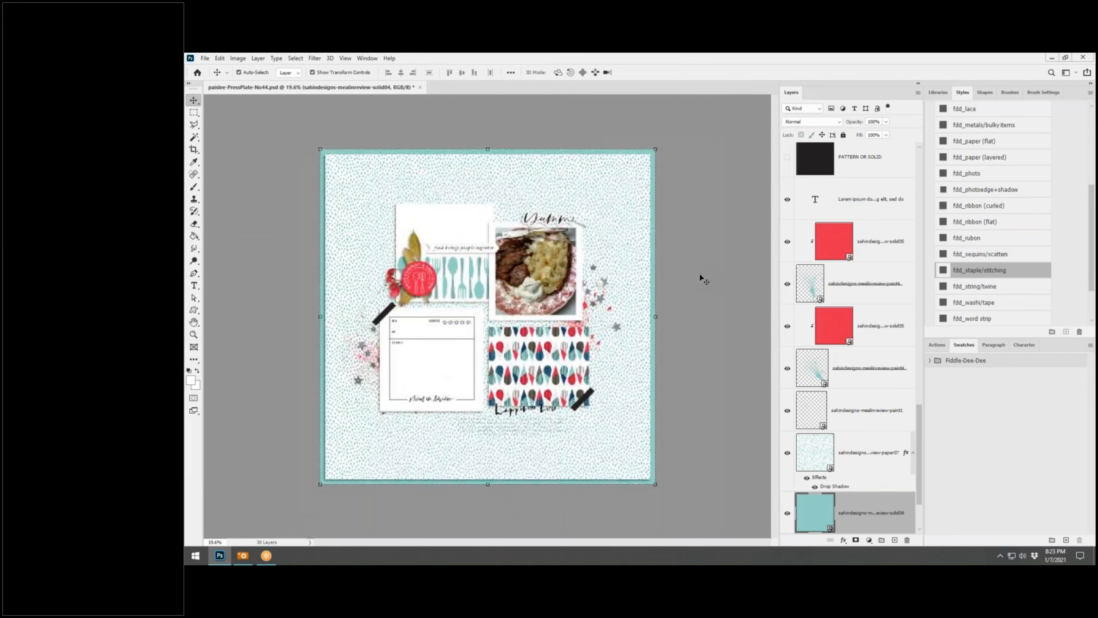
scroll(699, 273, up, 2)
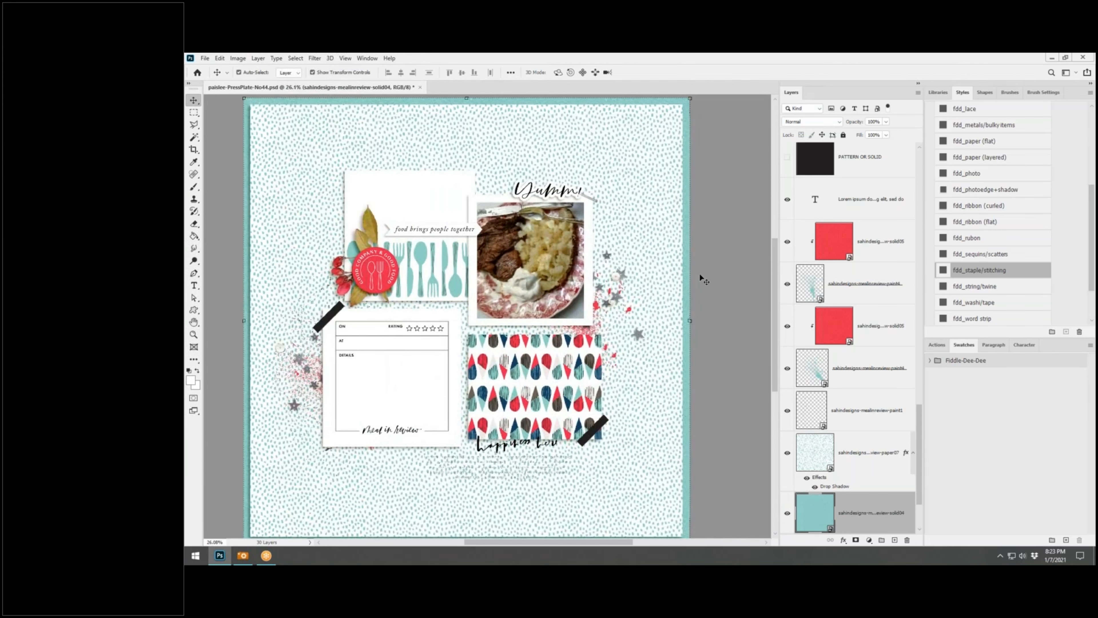
scroll(700, 274, down, 1)
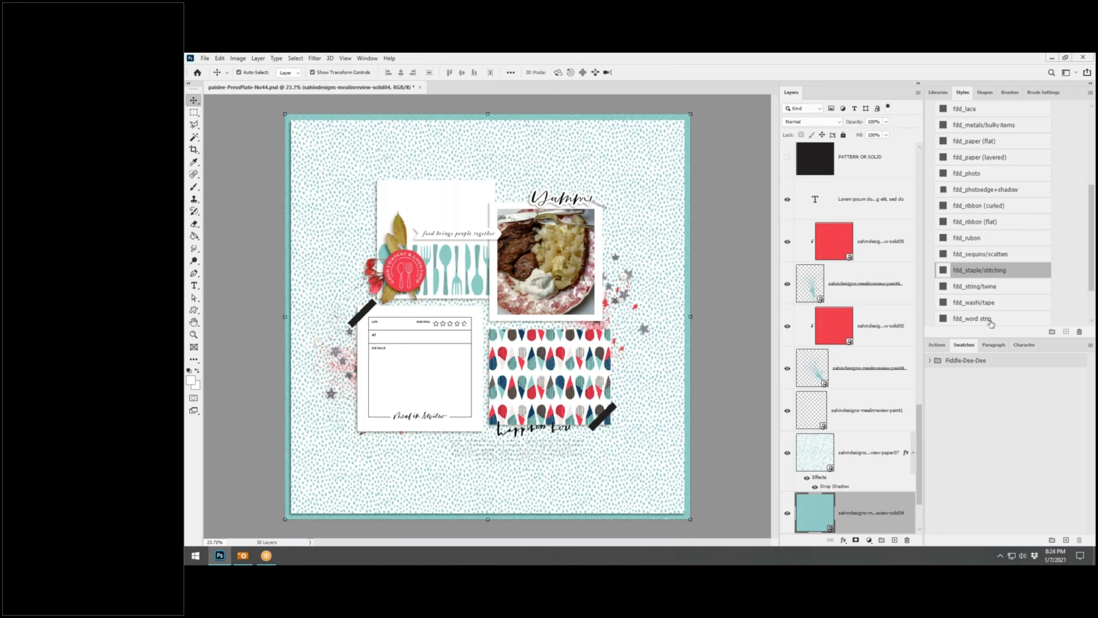
Add the mealinreview-thyme sprig above the placeholder text layer, place it left of the leaf cluster, and rotate it slightly counterclockwise
click(243, 556)
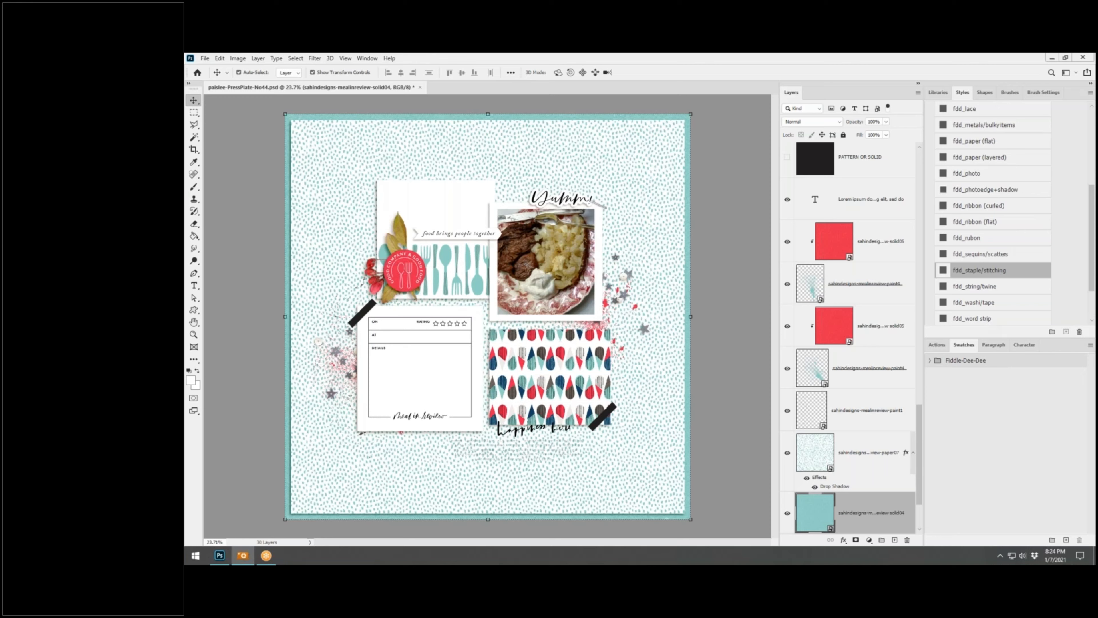
drag(848, 520, 865, 182)
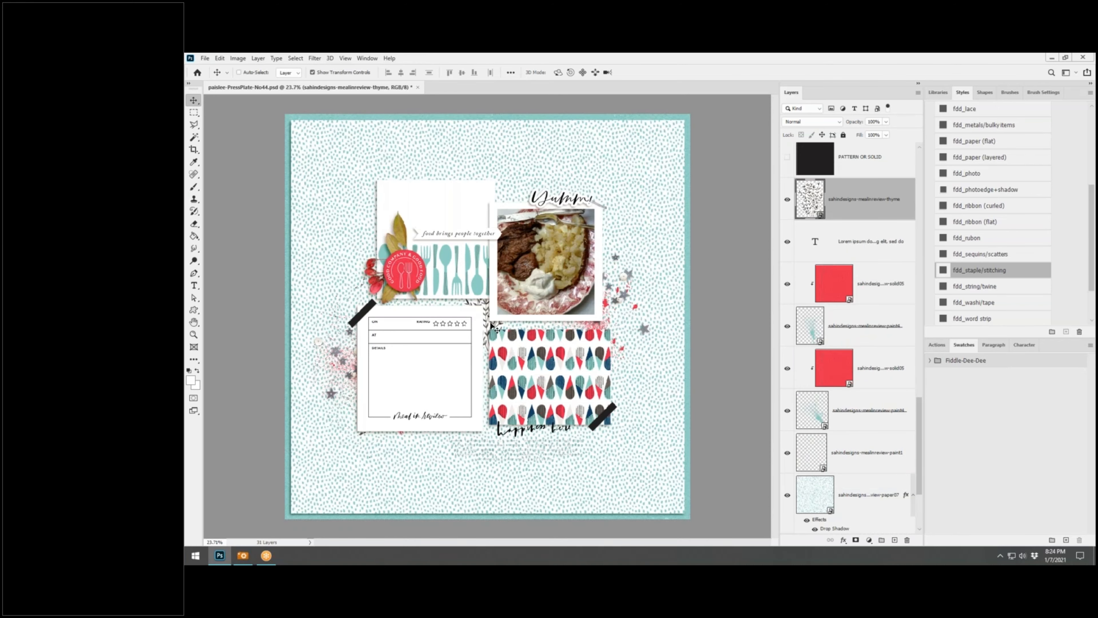
drag(494, 329, 375, 265)
key(ctrl+t)
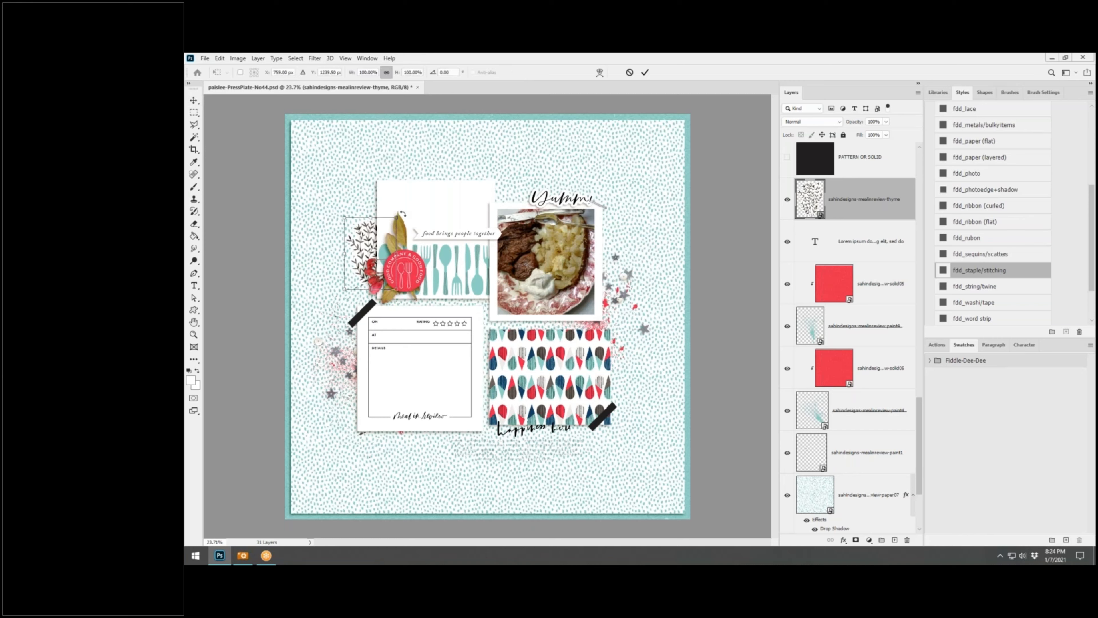
drag(396, 221, 384, 212)
click(645, 73)
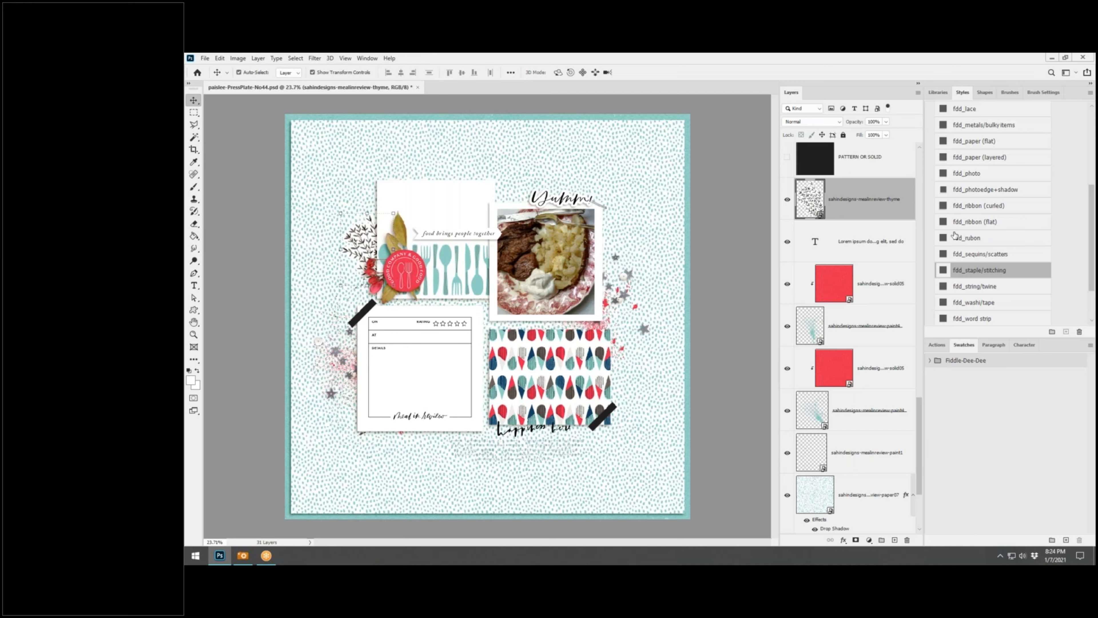
Move the thyme layer directly above the utensil card, apply the fdd_paper (layered) shadow style, and tuck it closer to the leaf cluster
scroll(886, 207, up, 4)
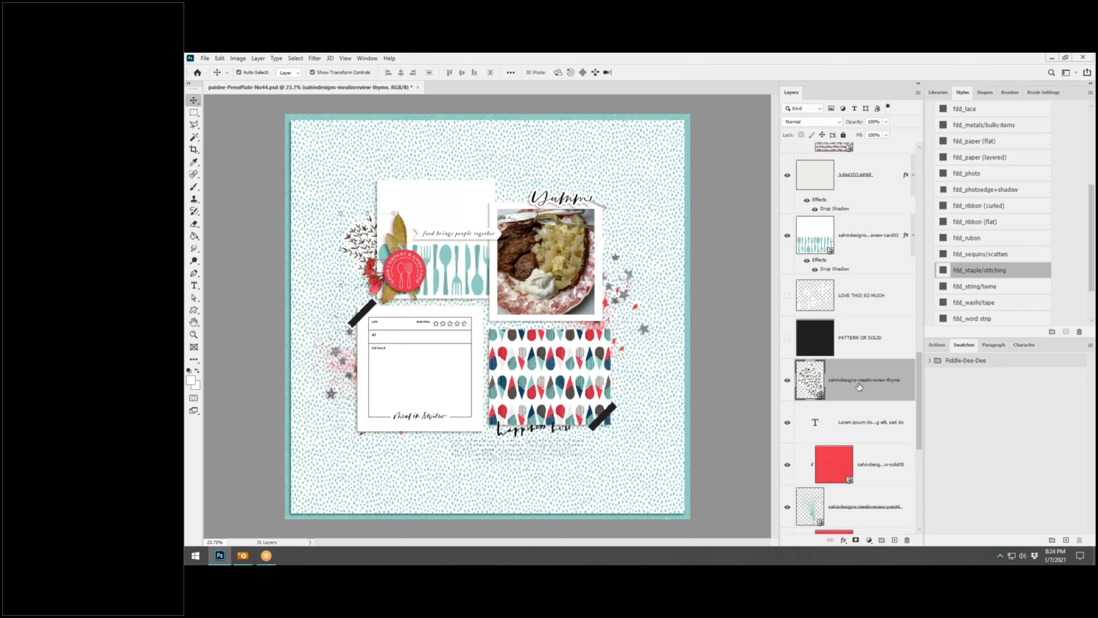
drag(859, 383, 852, 216)
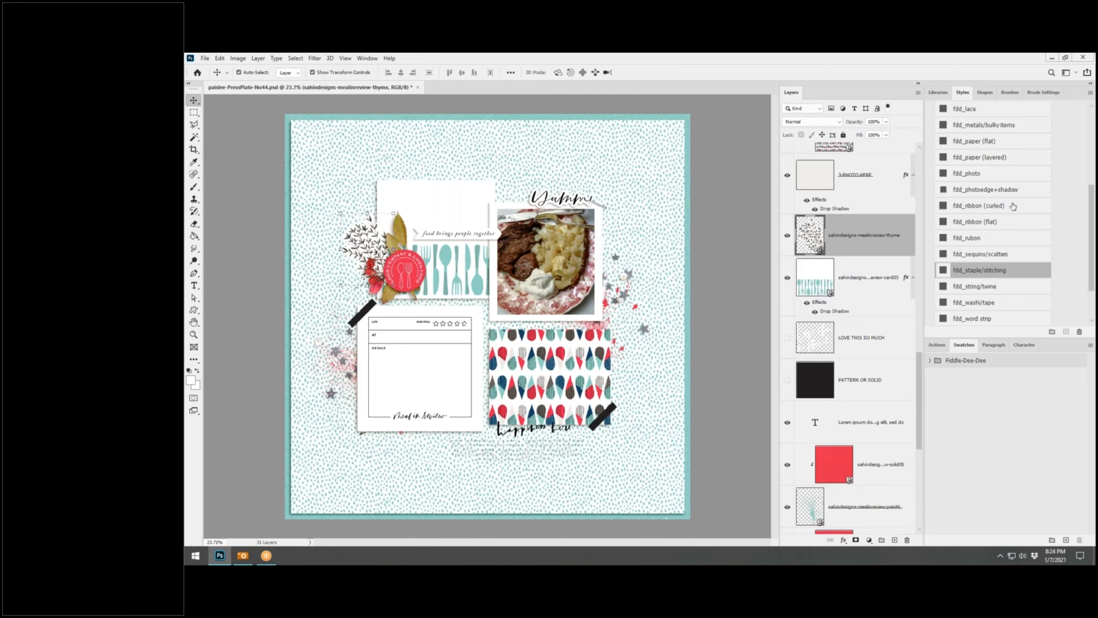
click(979, 158)
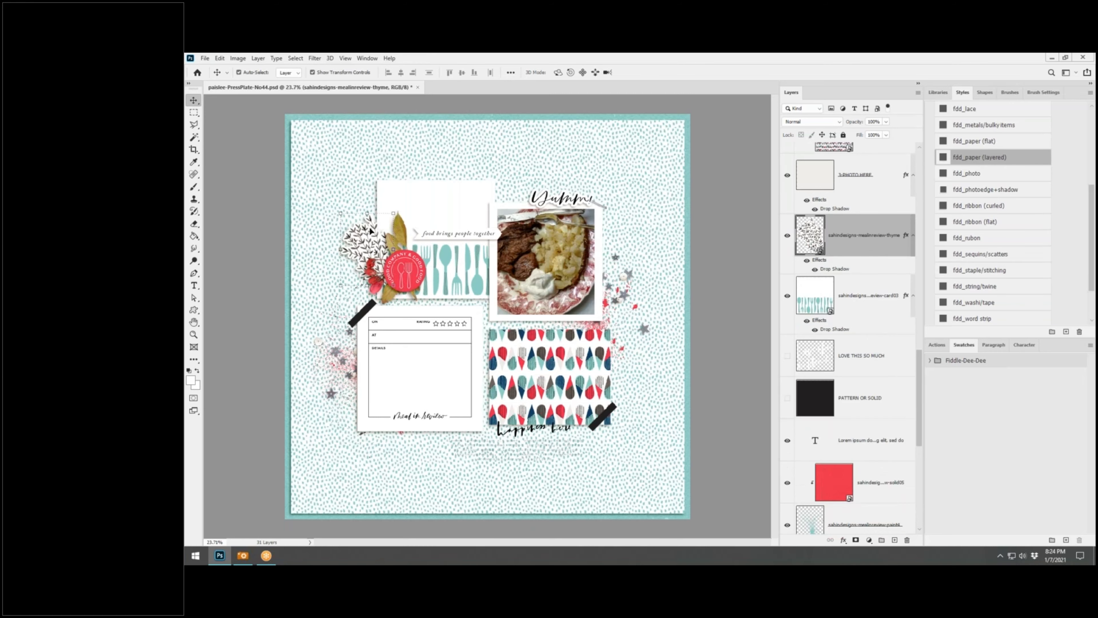
drag(371, 228, 378, 233)
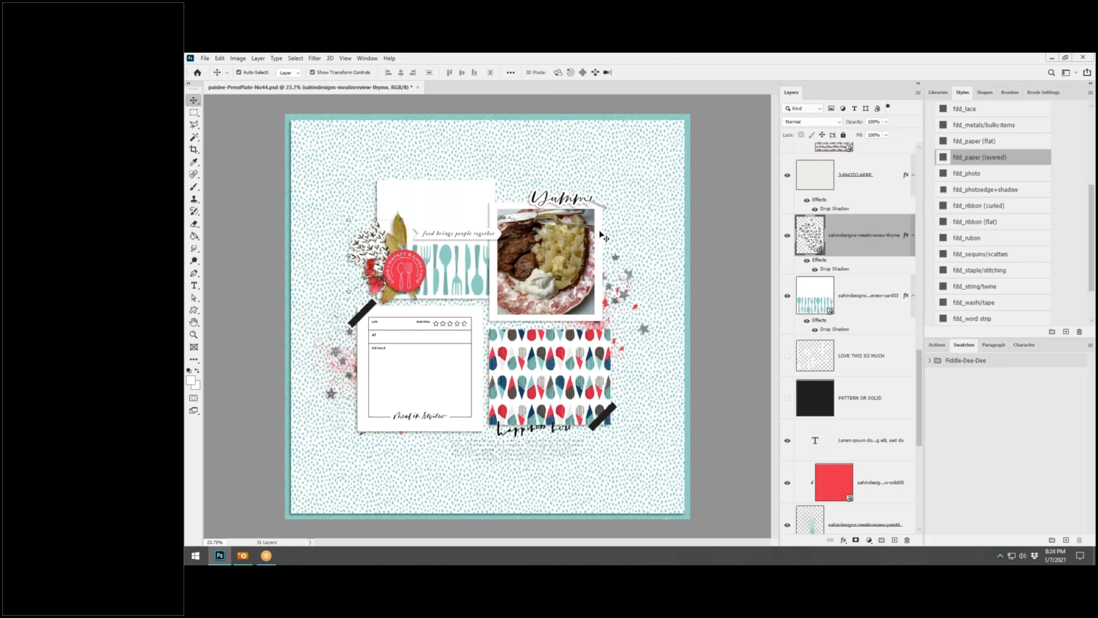
Add the mealinreview-mint sprig at the utensil card's upper-left corner, beneath the thyme layer, with the fdd_paper (layered) shadow style
drag(1094, 233, 372, 212)
scroll(819, 385, down, 2)
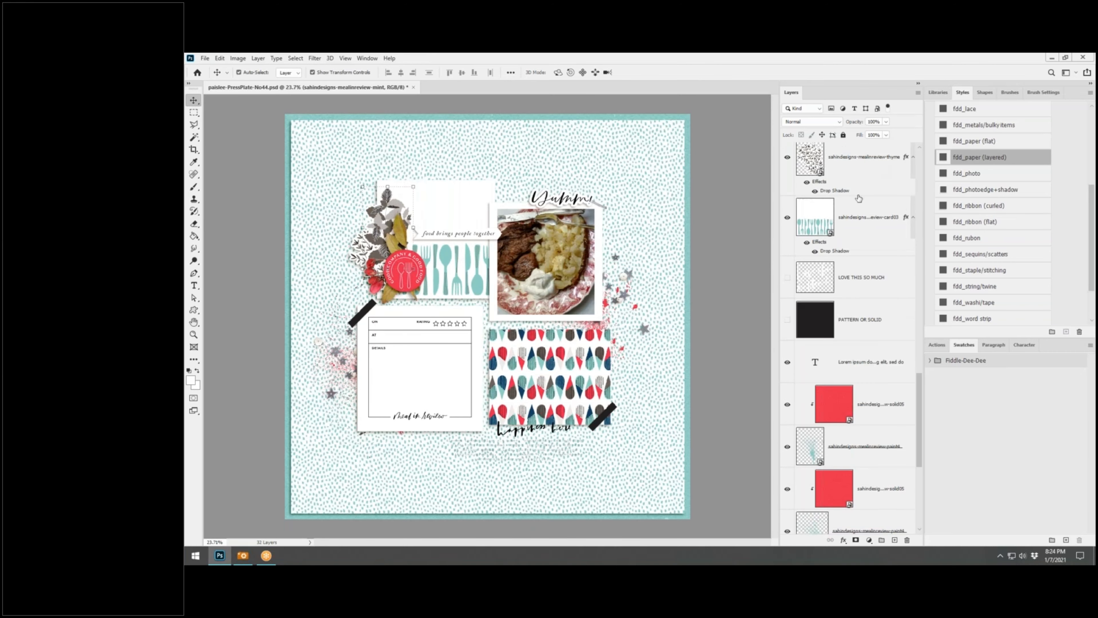
drag(854, 176, 852, 264)
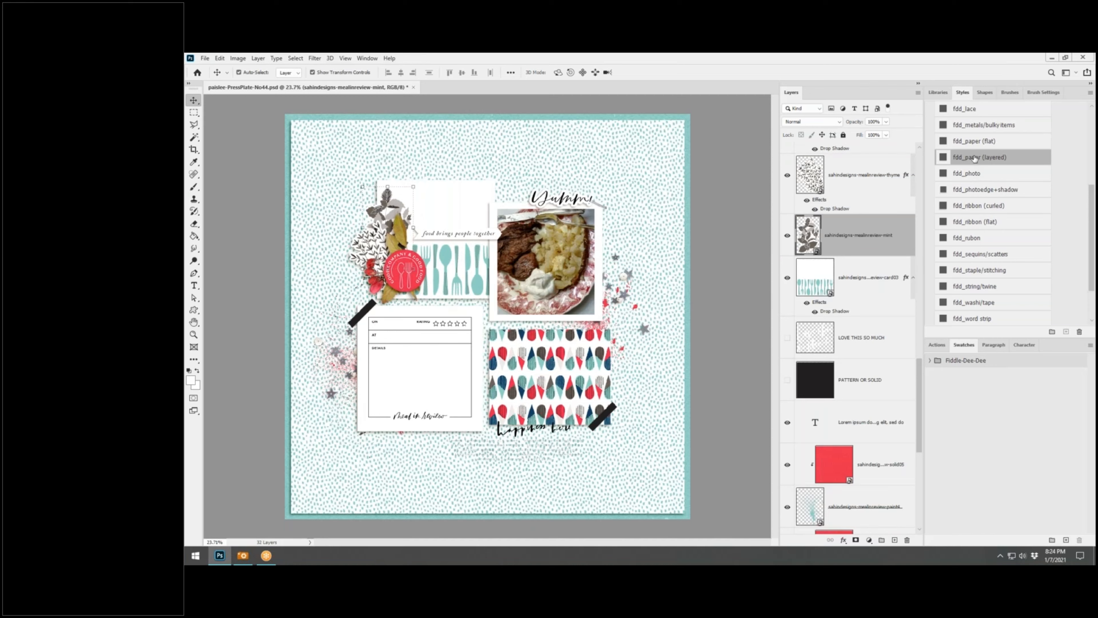
click(975, 159)
drag(385, 208, 385, 208)
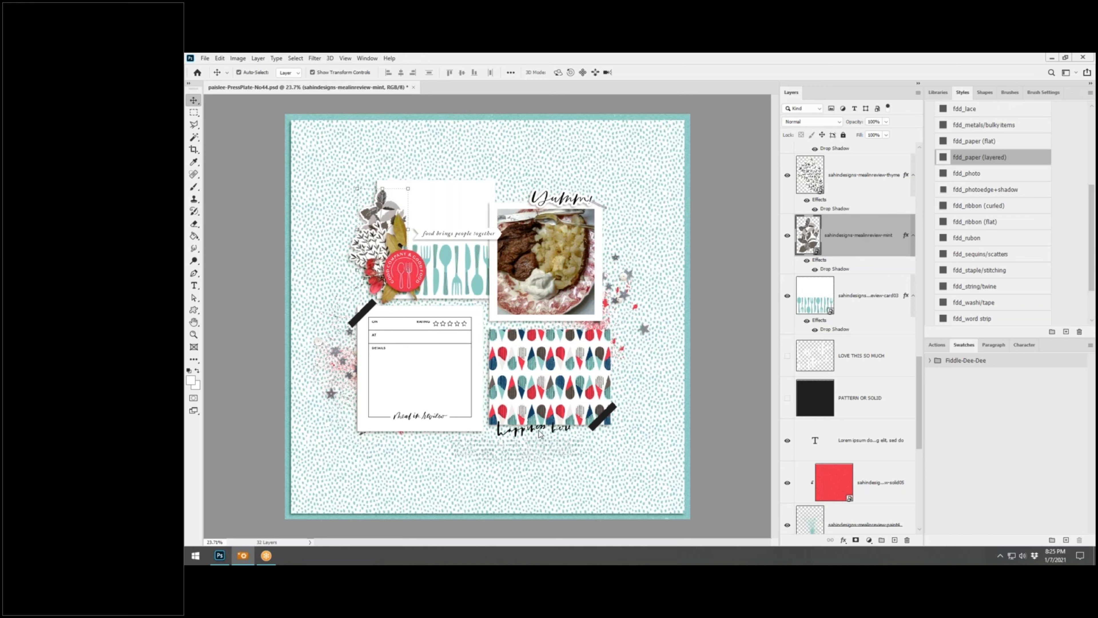
Delete the Lorem ipsum placeholder text layer below the happiness here title
click(550, 456)
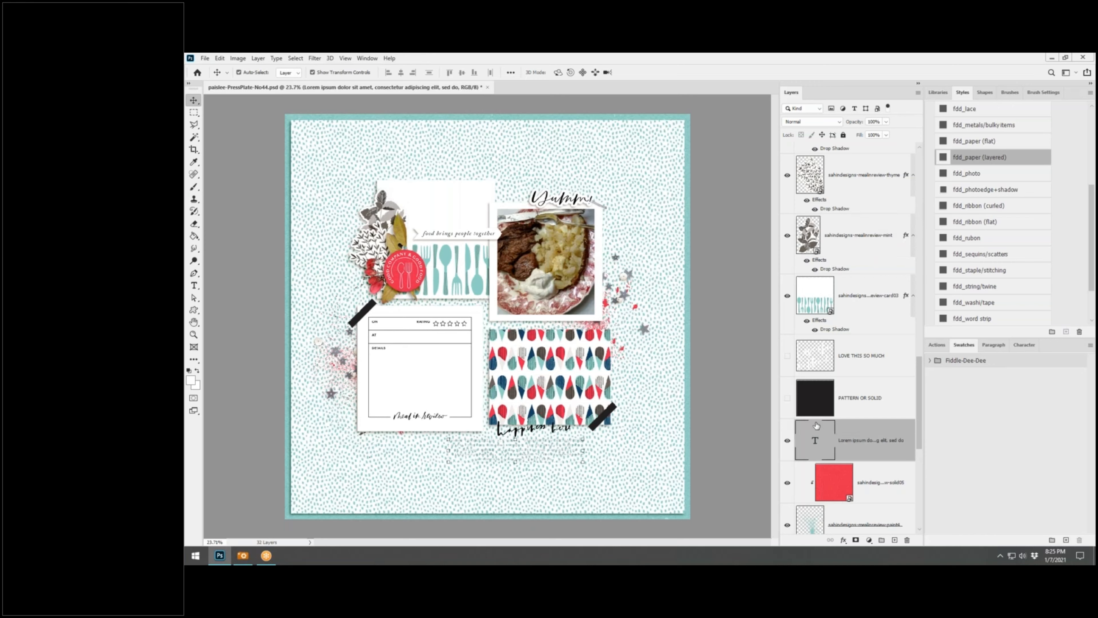
key(Delete)
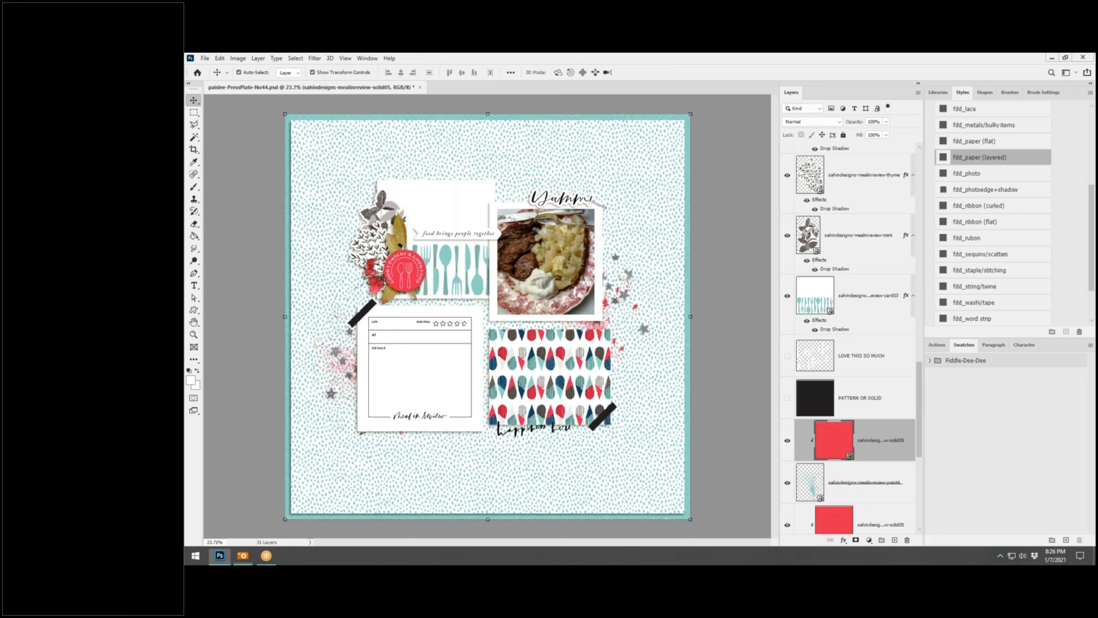
Add the mealinreview-flower as the top layer, apply the fdd_flower (small) shadow style, and place it at the red badge's lower-right edge
click(243, 556)
drag(93, 303, 416, 233)
click(645, 72)
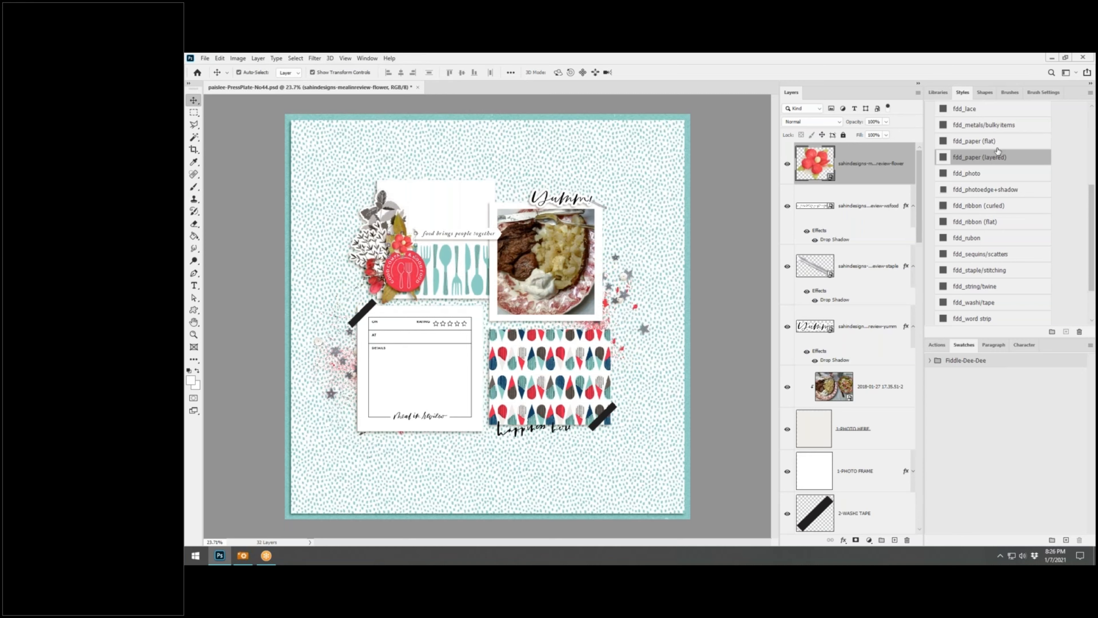
scroll(996, 157, up, 4)
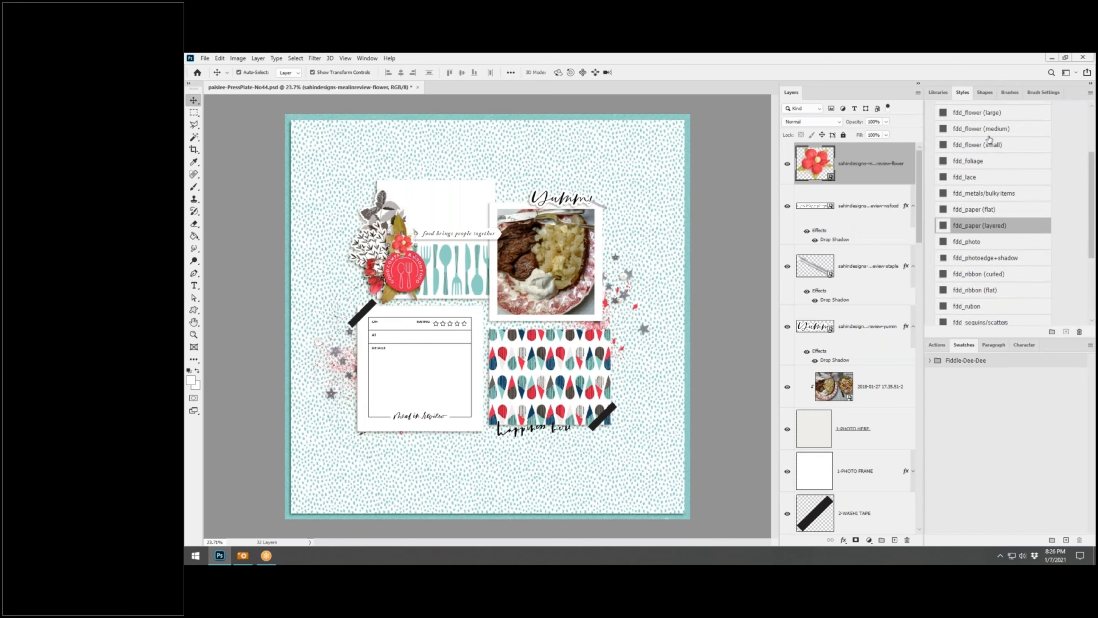
click(985, 147)
drag(403, 245, 420, 293)
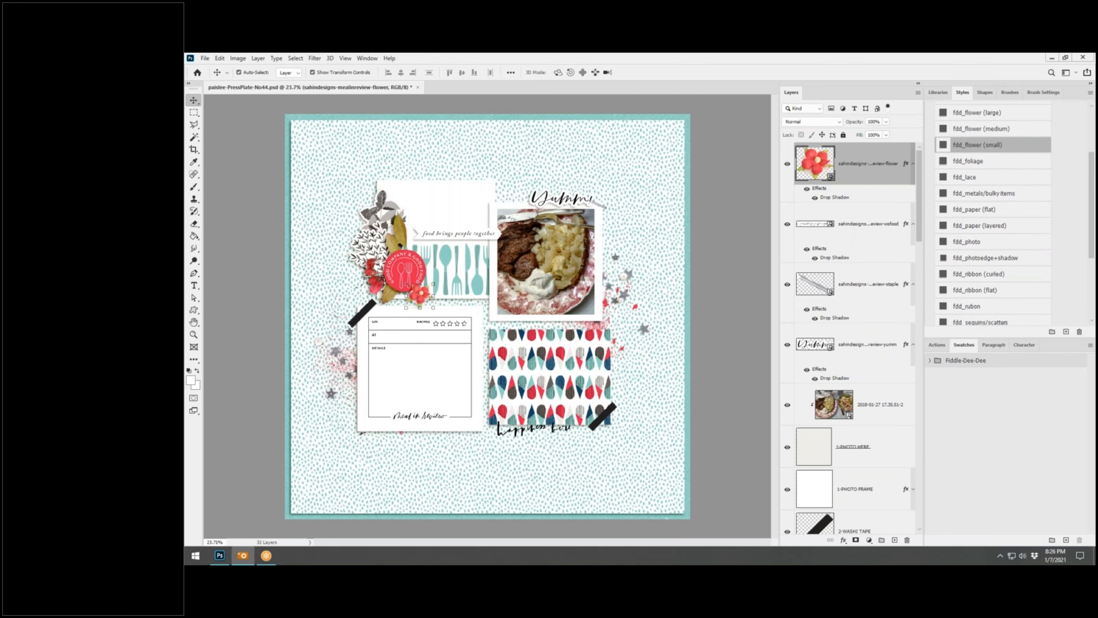
Add the mealinreview-goodeats burger card, place it in the raindrop paper's lower-right corner, and apply the fdd_paper (flat) shadow style
drag(749, 340, 573, 367)
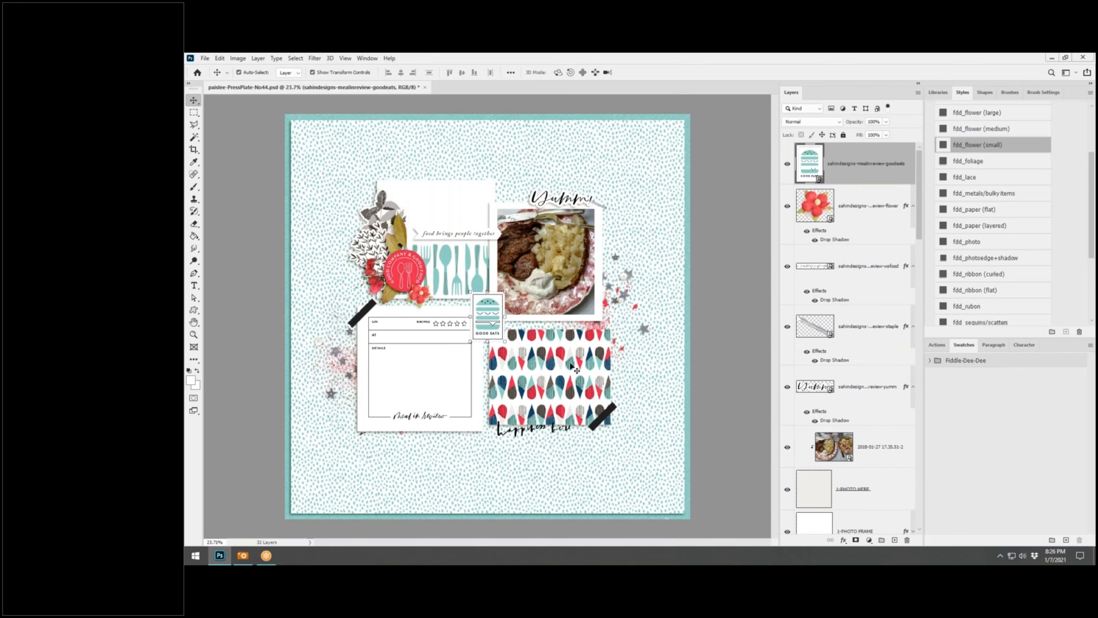
drag(497, 323, 603, 404)
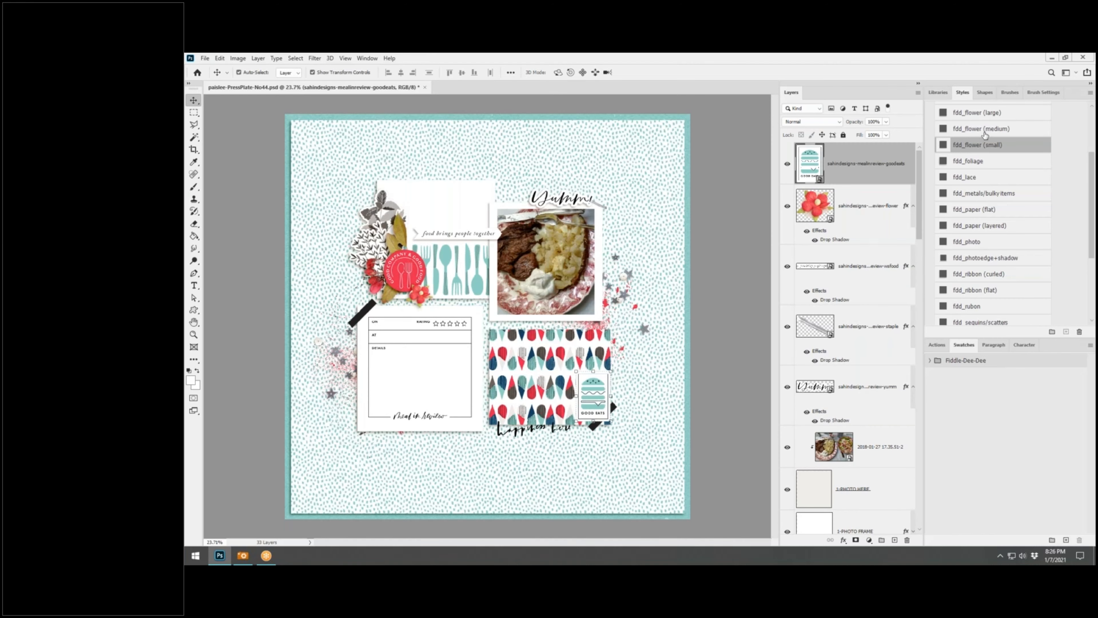
click(990, 227)
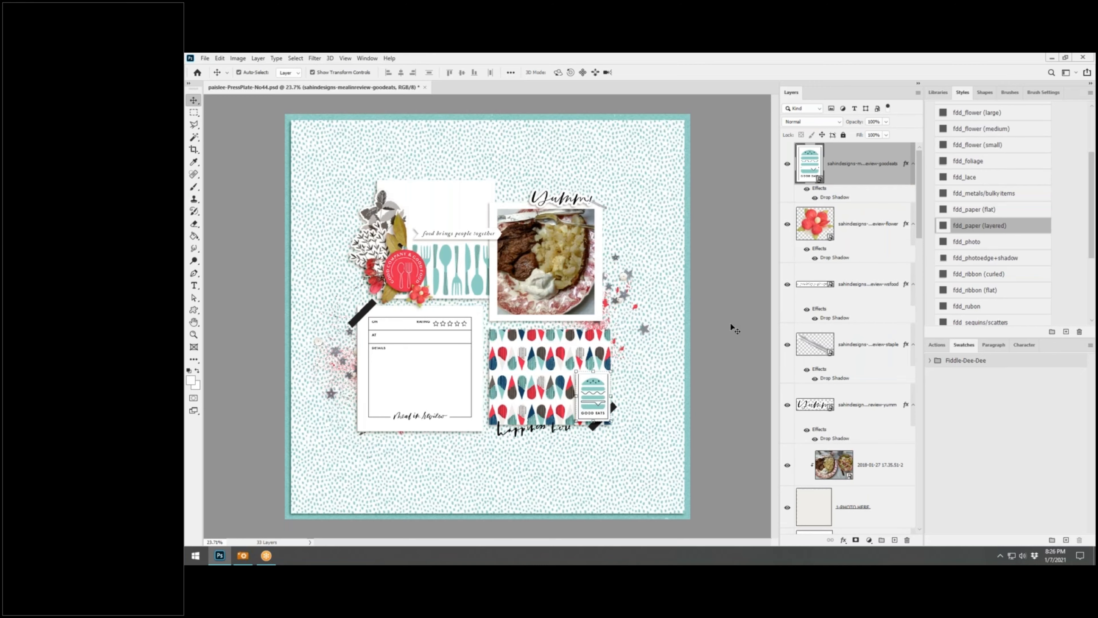
click(981, 209)
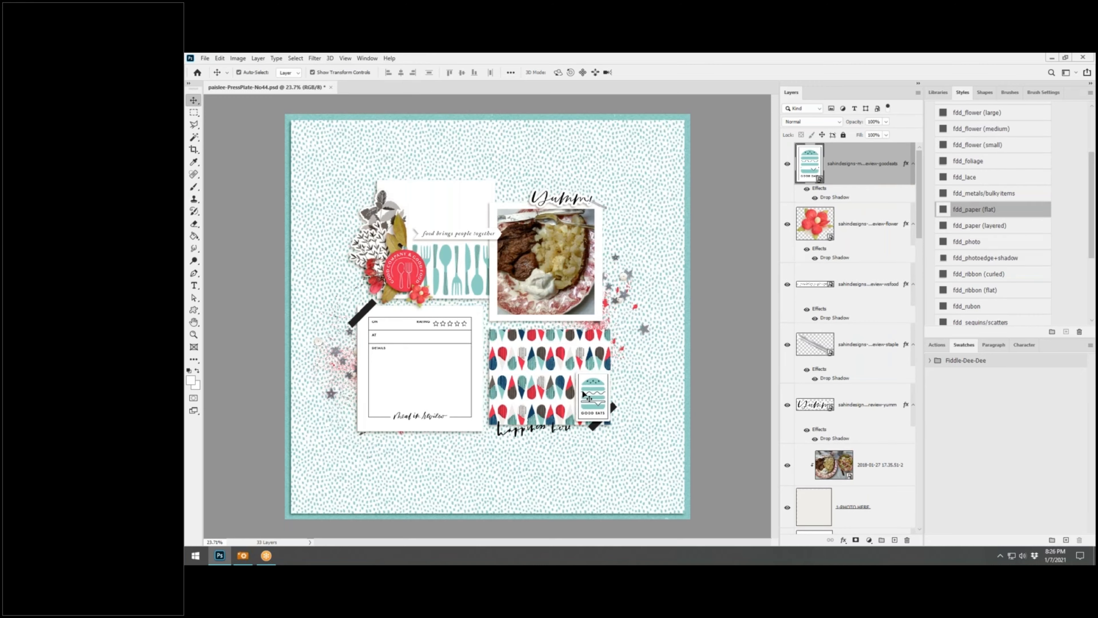
drag(585, 396, 581, 396)
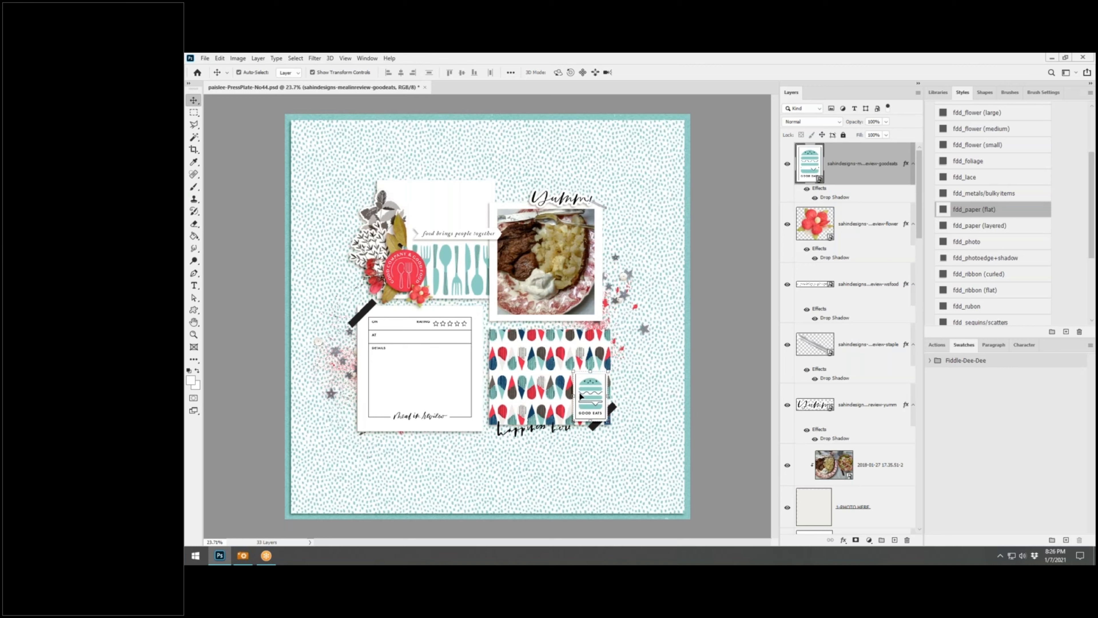
click(692, 348)
Delete the 3-WASHI TAPE and 2-WASHI TAPE layers
click(616, 411)
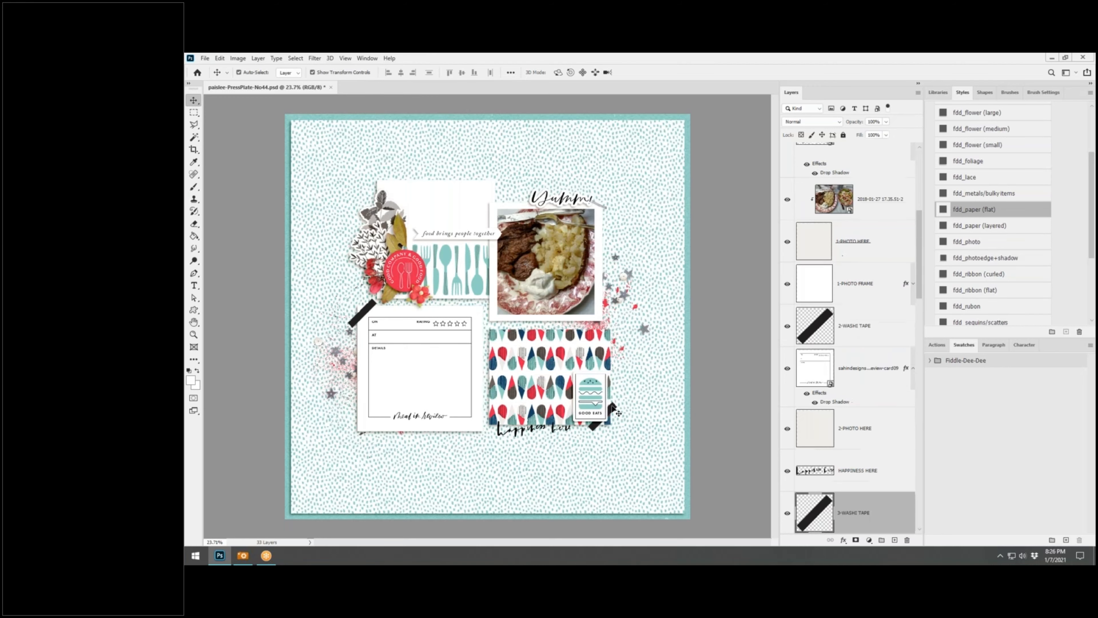
right_click(863, 512)
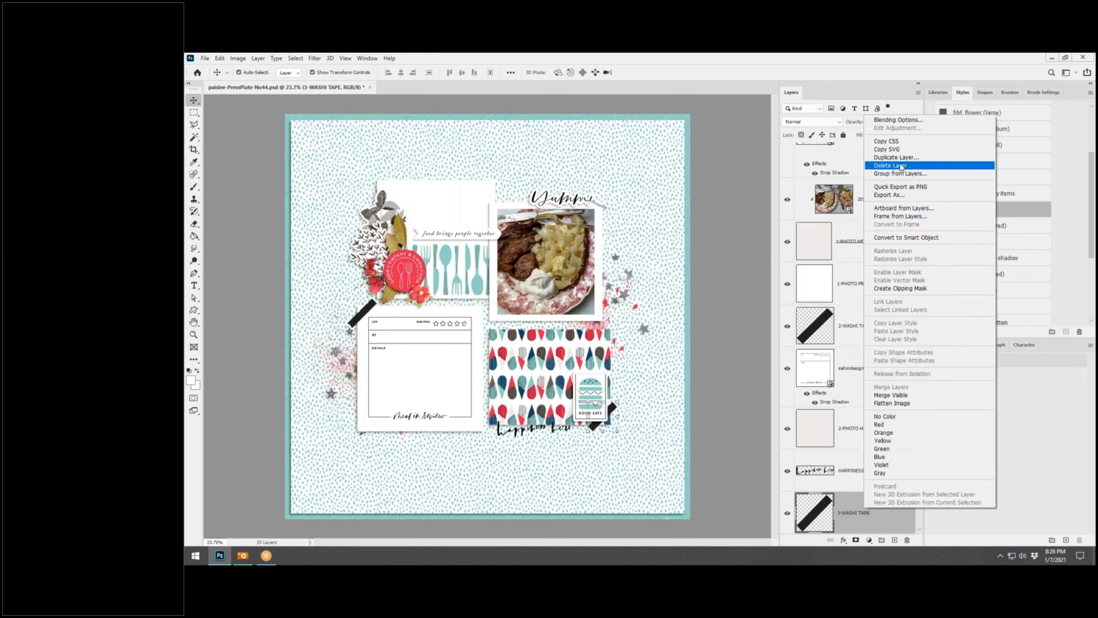
click(934, 164)
click(858, 308)
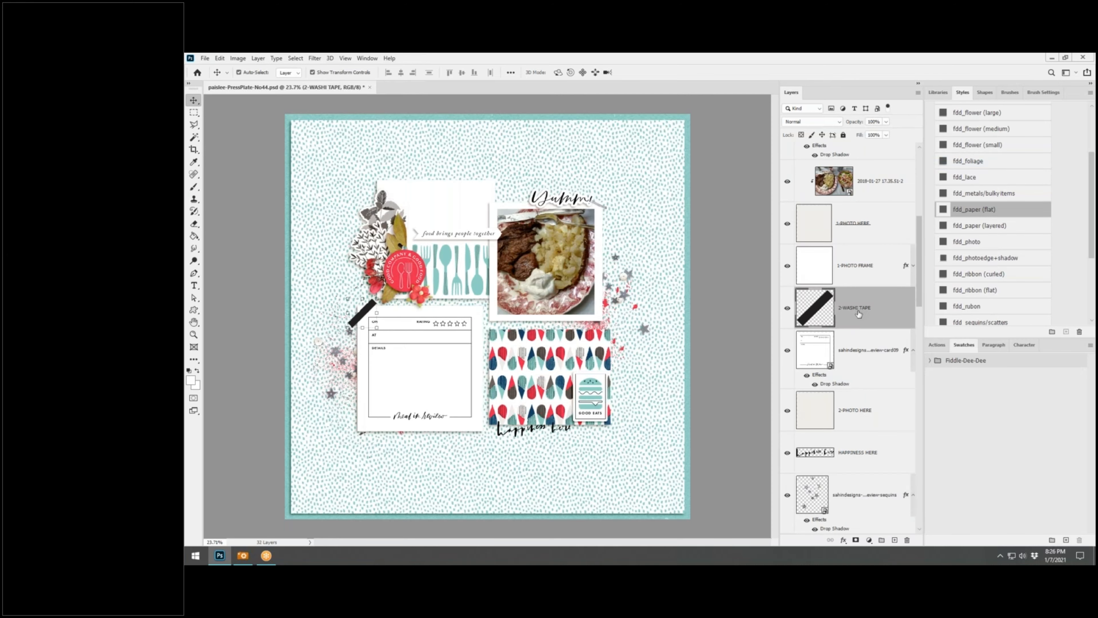
right_click(859, 314)
click(934, 165)
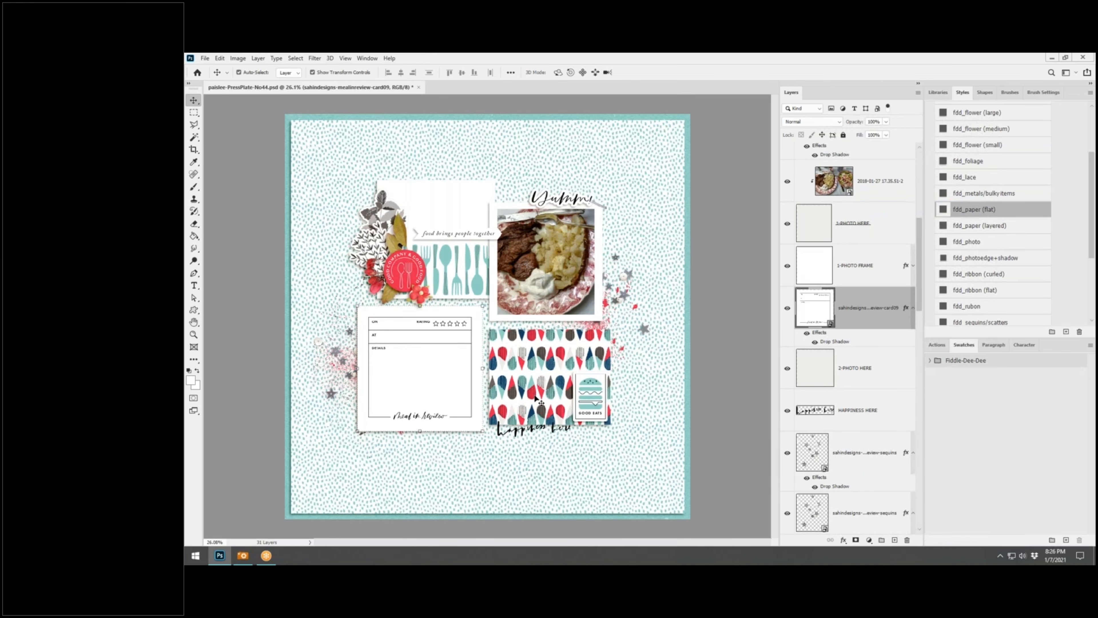
scroll(541, 403, up, 1)
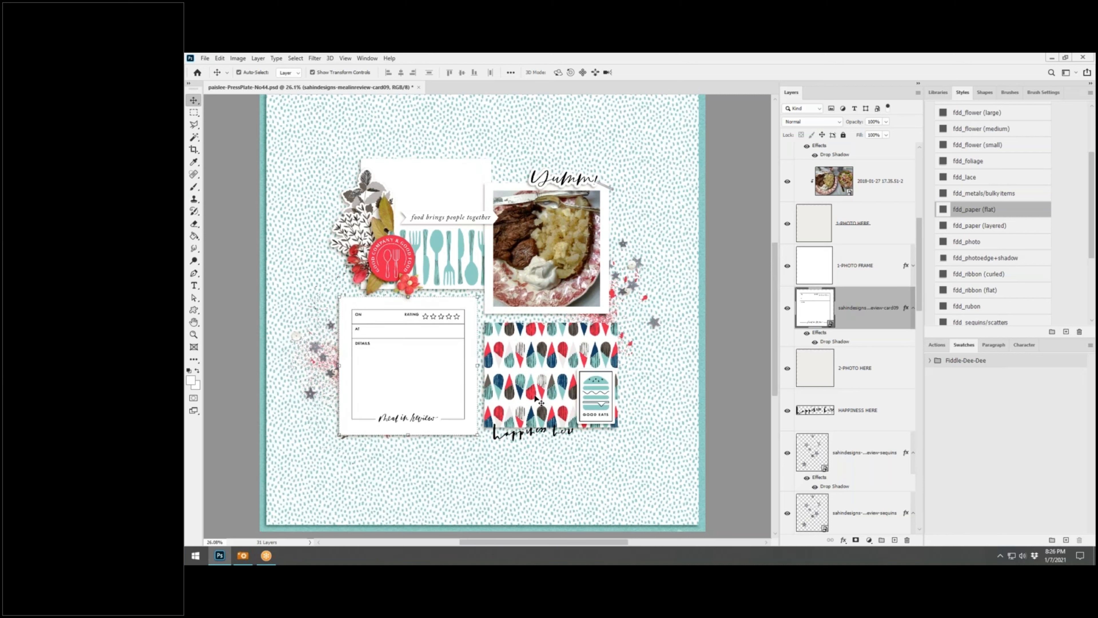
Add white mealinreview-paint2 splashes behind the cluster's left side and the photo's right edge, layered just above the dotted paper
key(alt+Tab)
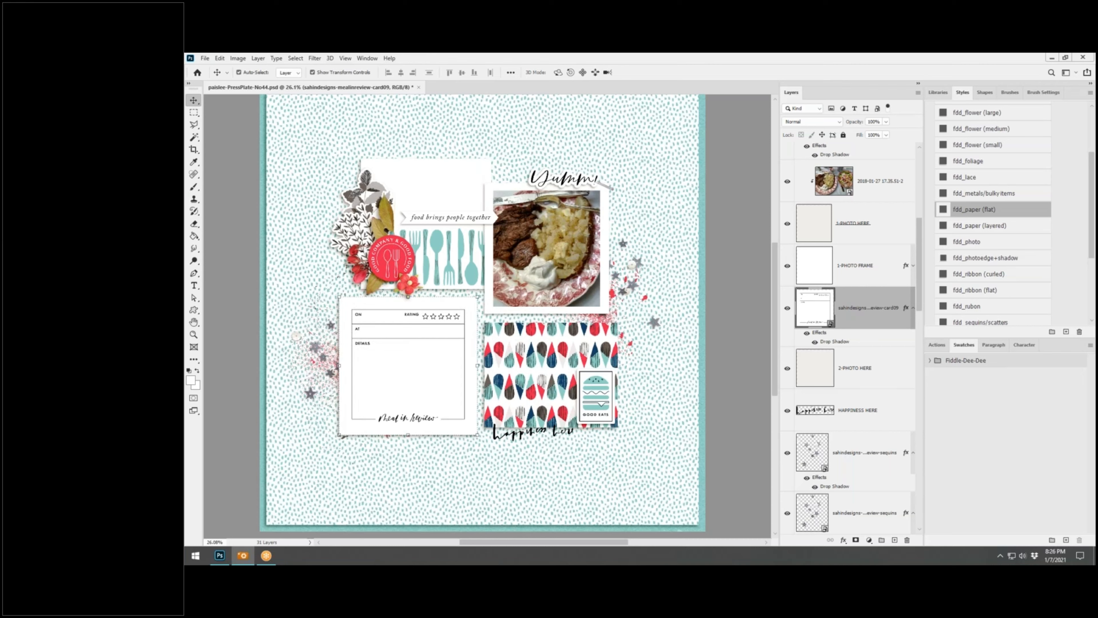
drag(1094, 230, 728, 230)
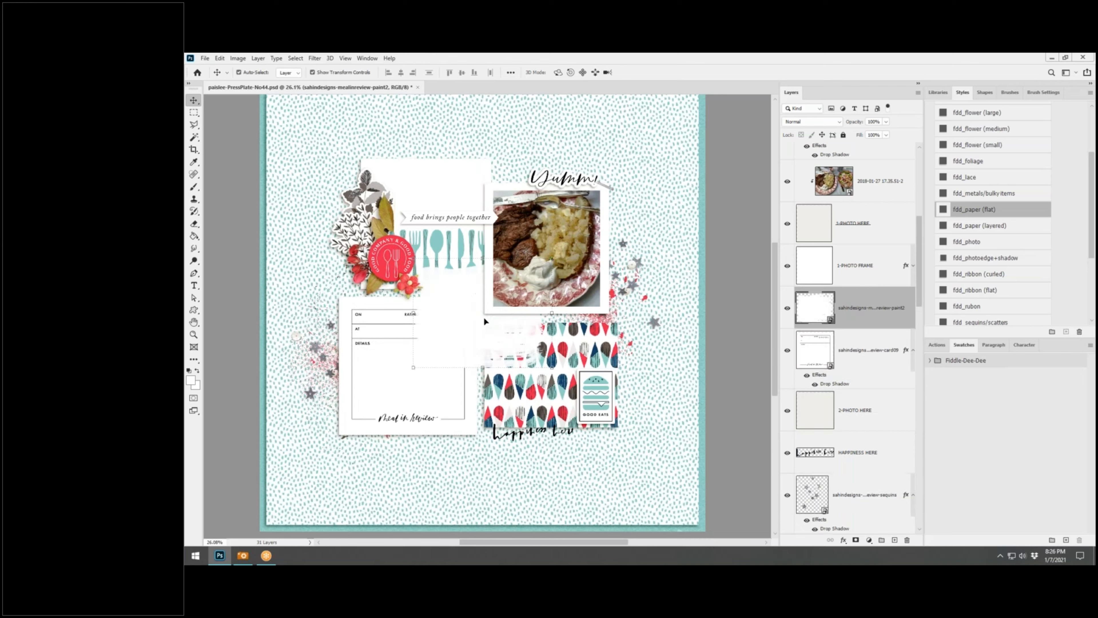
mouse_move(465, 336)
mouse_down()
mouse_move(532, 389)
mouse_move(584, 311)
mouse_up()
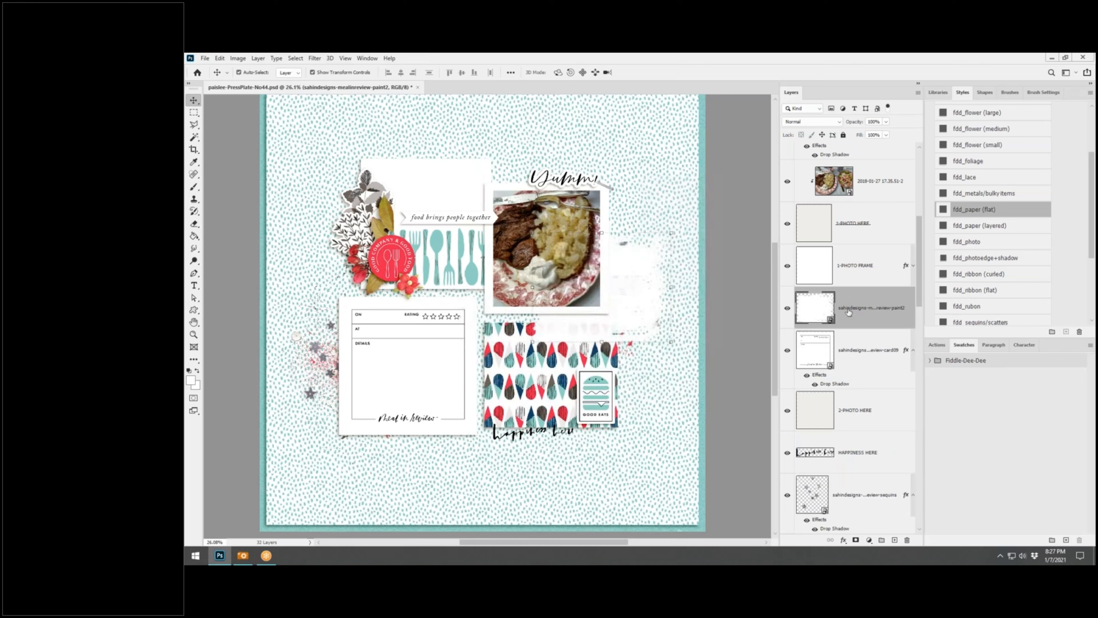
mouse_move(849, 311)
mouse_down()
mouse_move(857, 562)
mouse_move(858, 353)
mouse_up()
mouse_move(639, 308)
mouse_down()
mouse_move(629, 327)
mouse_move(632, 266)
mouse_move(626, 279)
mouse_move(410, 346)
mouse_move(426, 256)
mouse_move(447, 242)
mouse_move(527, 255)
mouse_move(445, 249)
mouse_move(430, 212)
mouse_move(441, 219)
mouse_move(421, 289)
mouse_move(423, 343)
mouse_move(493, 329)
mouse_move(598, 284)
mouse_move(626, 248)
mouse_move(628, 233)
mouse_move(613, 226)
mouse_up()
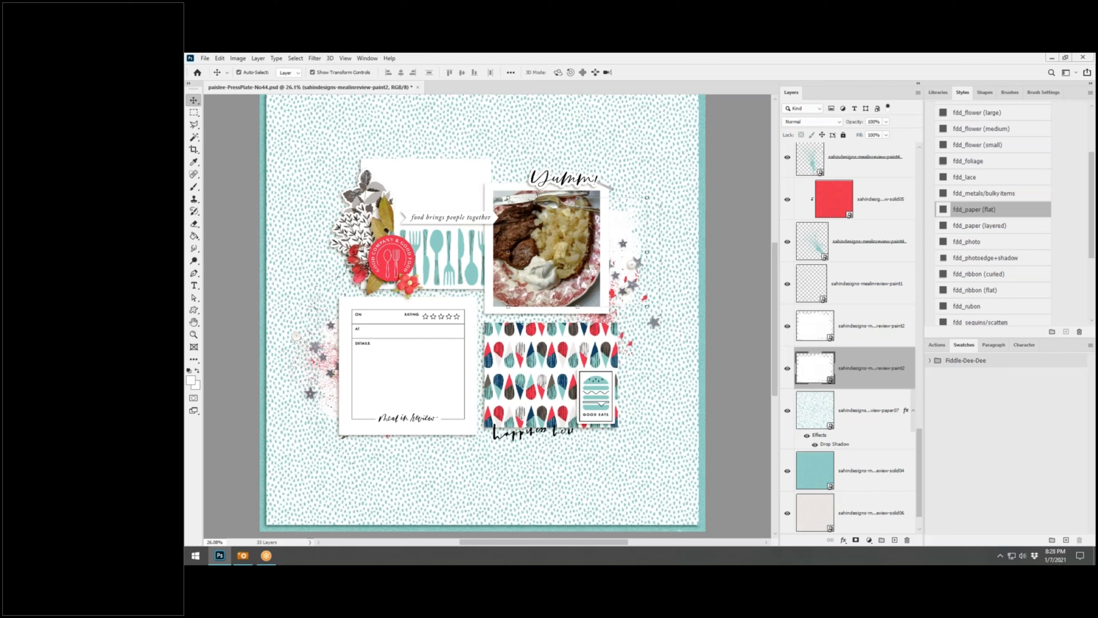
key(alt+Tab)
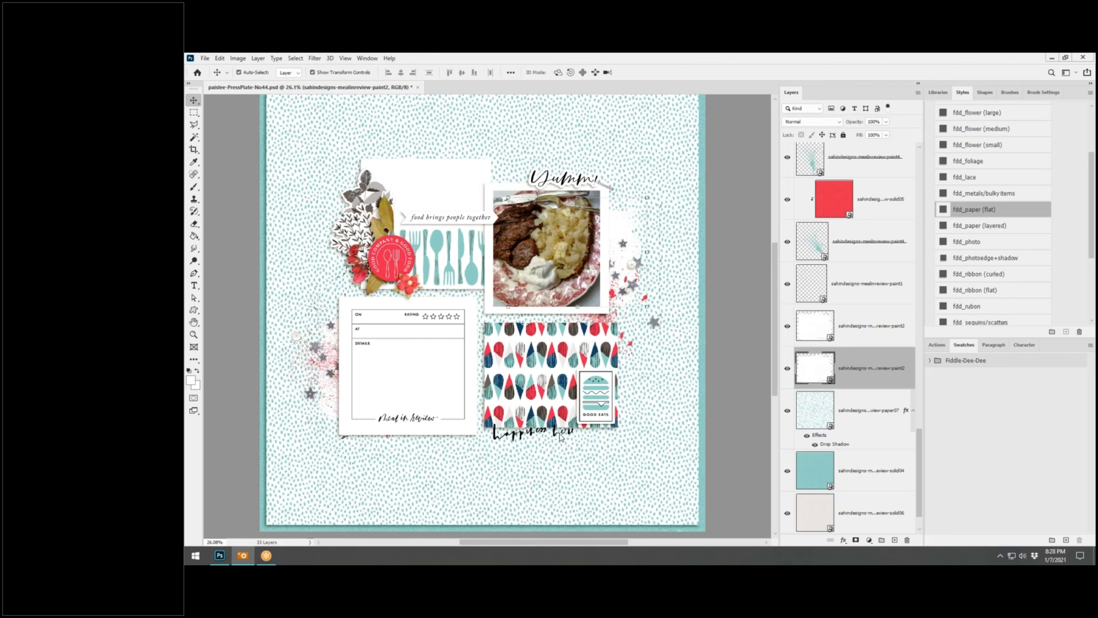
click(560, 436)
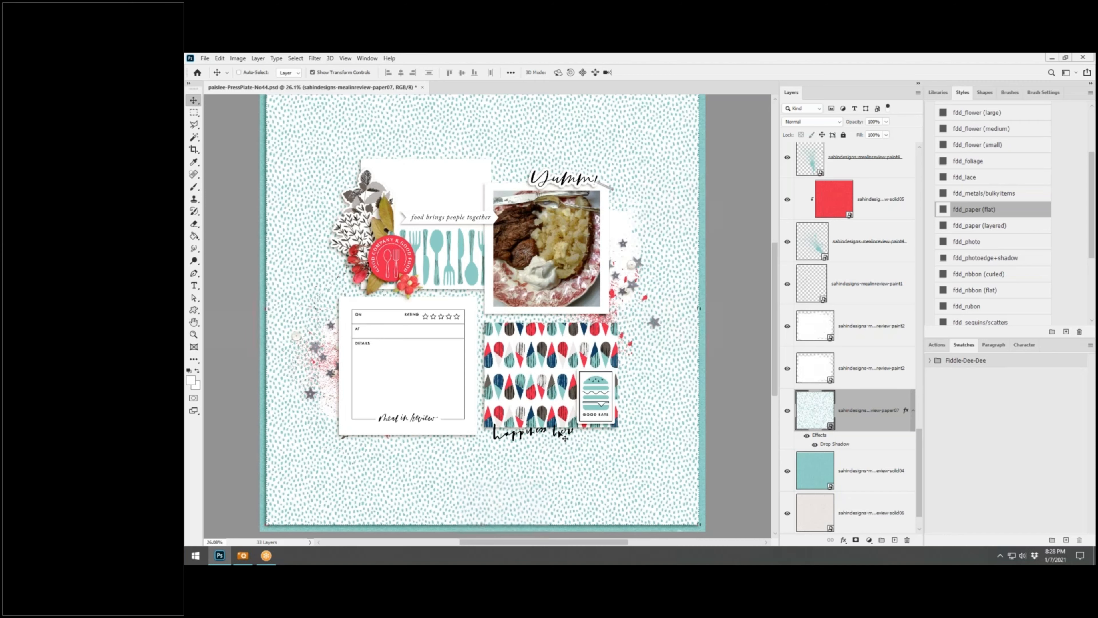
drag(560, 436, 565, 434)
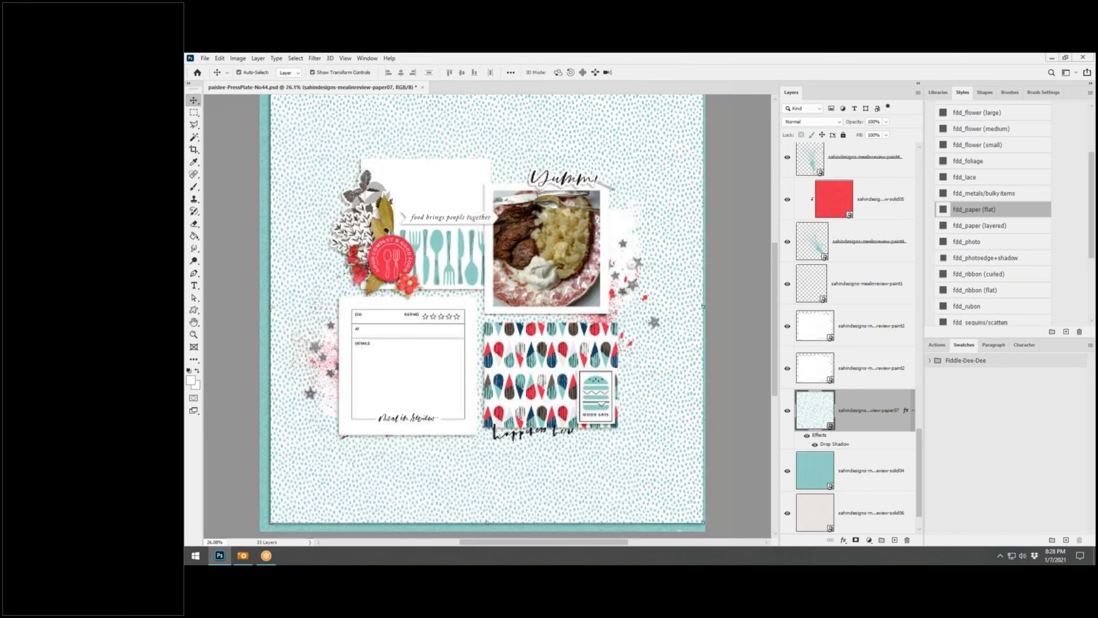
click(220, 59)
click(231, 69)
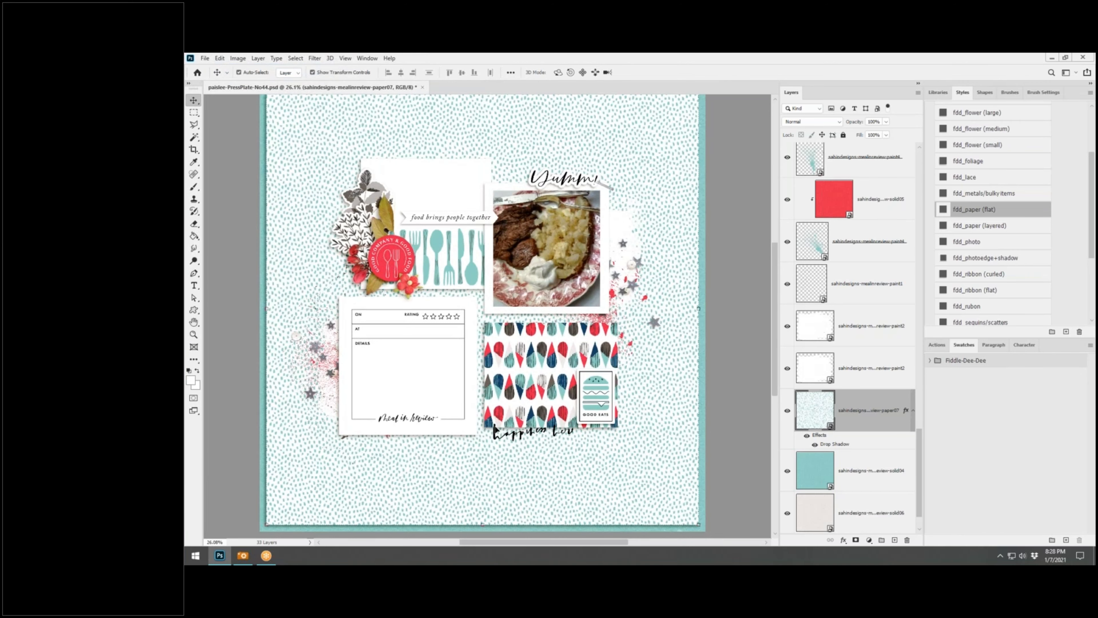
Move the happiness here title onto the cutlery card, just above the food brings people together strip, and fine-tune its fit
click(494, 425)
drag(494, 426, 399, 198)
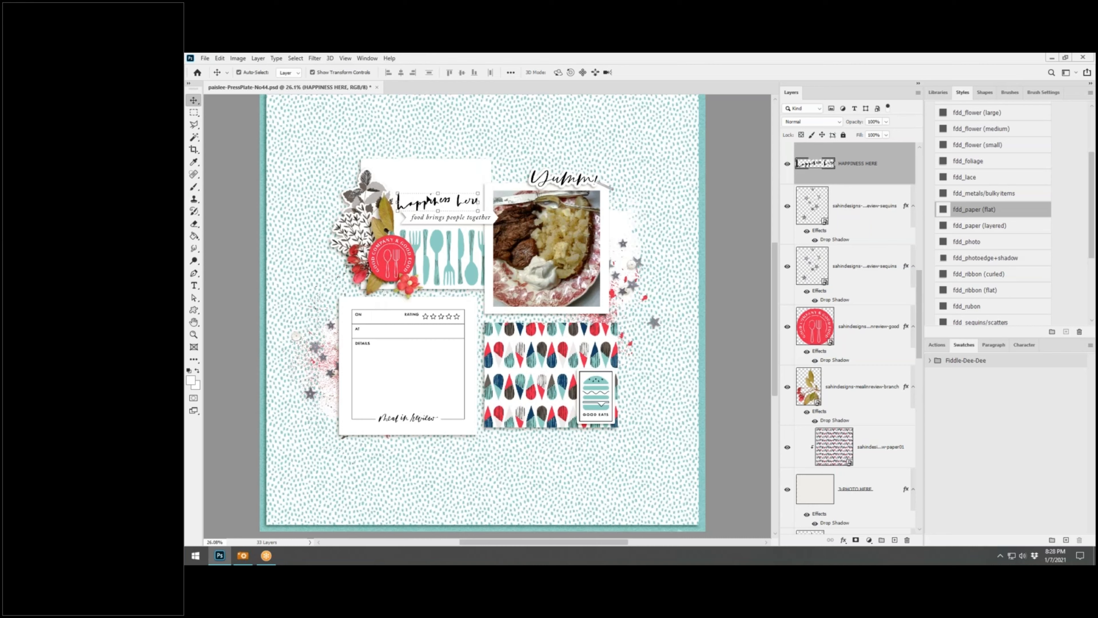
drag(487, 187, 462, 200)
key(Return)
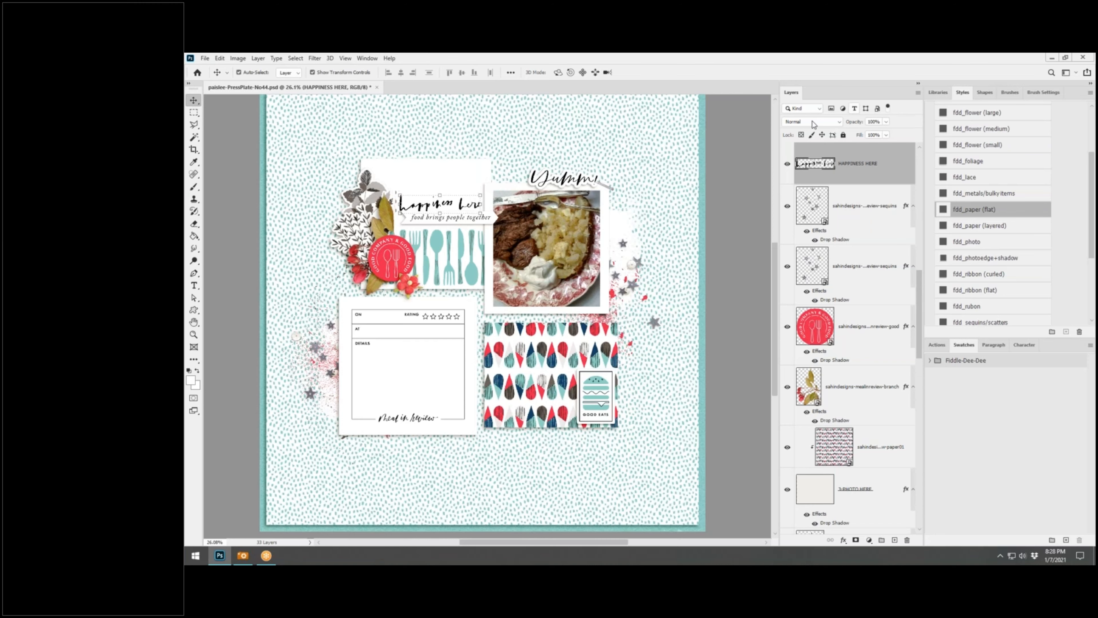
click(733, 173)
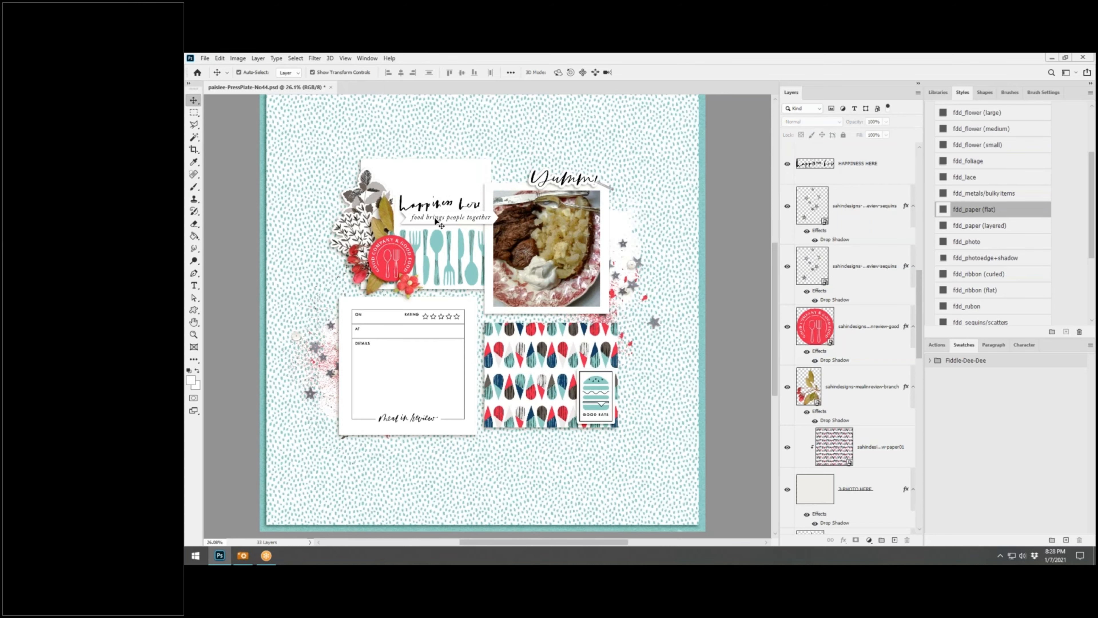
Delete the hidden mealinreview-solid06 paper layer beneath the teal solid paper
scroll(437, 222, up, 1)
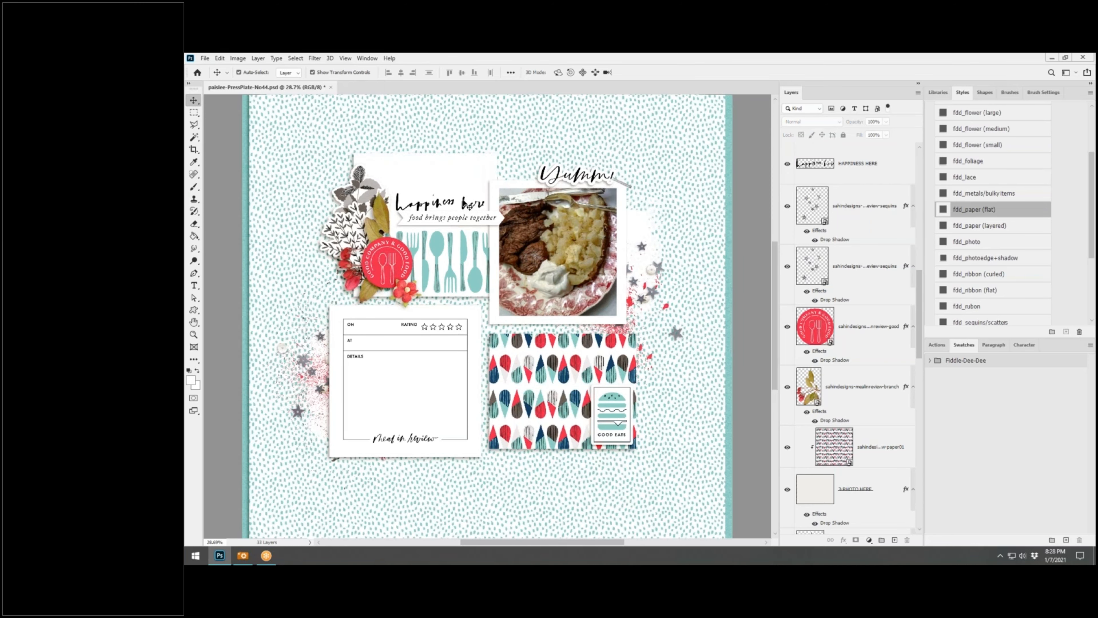
click(469, 206)
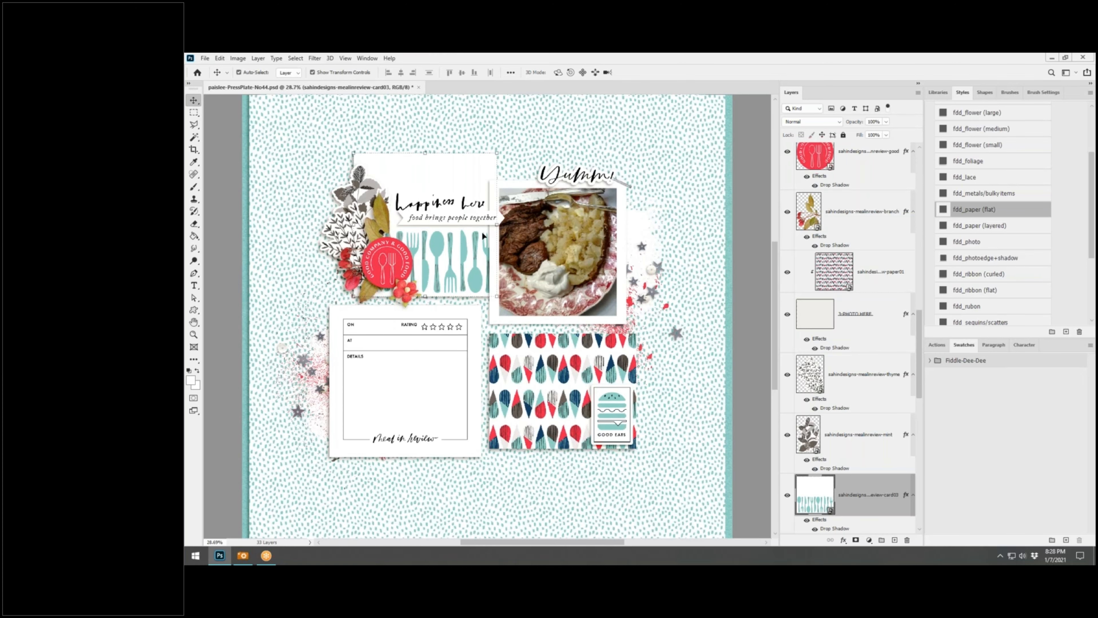
scroll(483, 234, down, 1)
scroll(483, 235, down, 1)
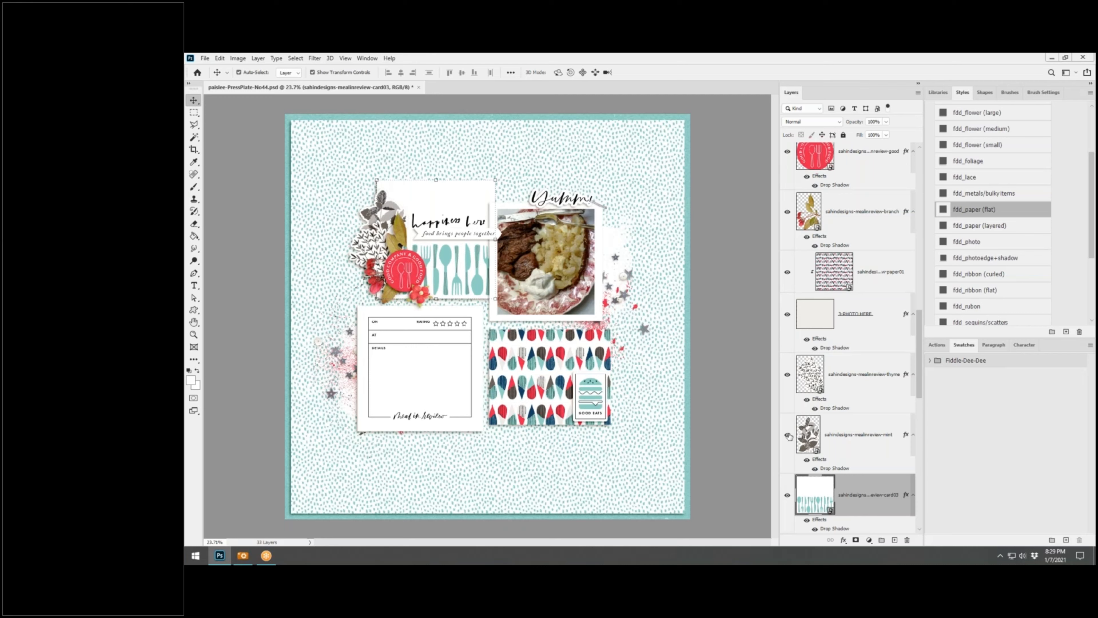
scroll(878, 475, down, 5)
scroll(878, 475, down, 5)
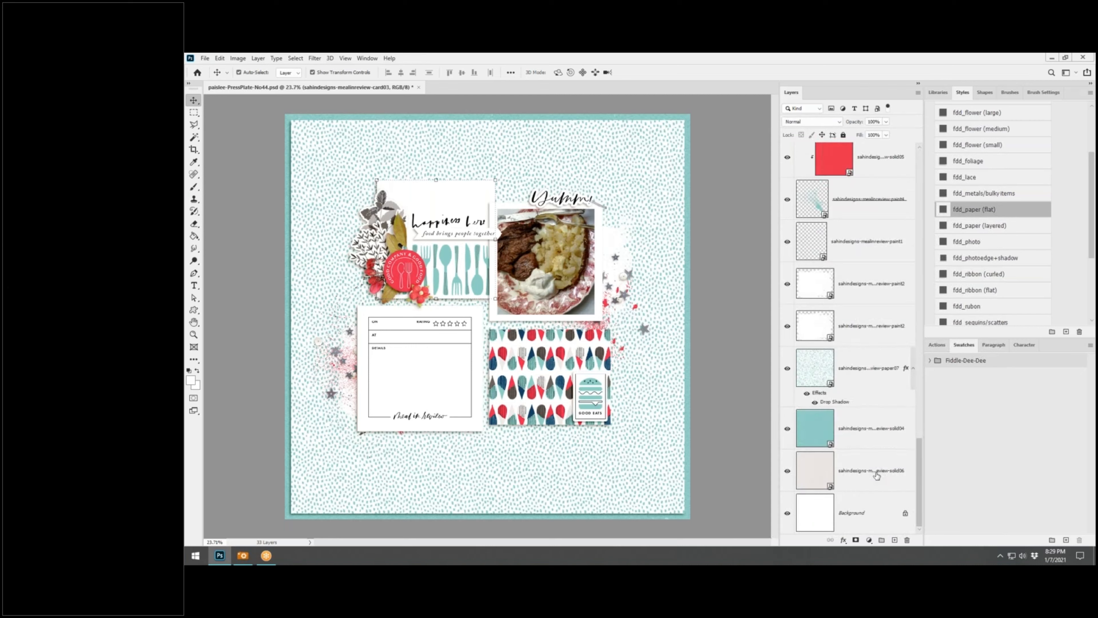
click(876, 475)
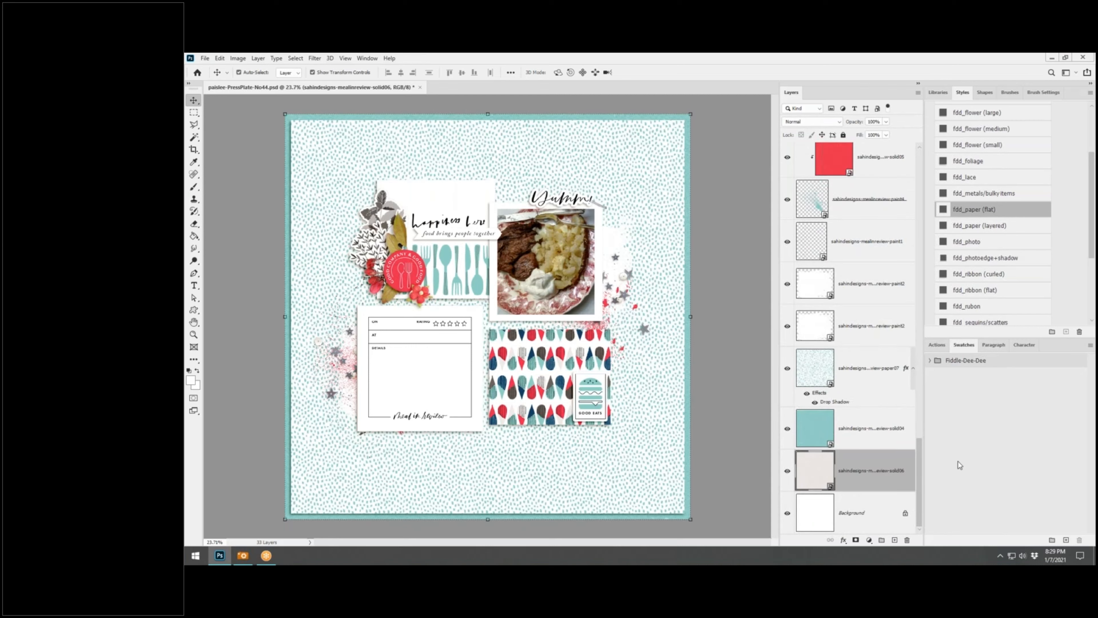
right_click(871, 476)
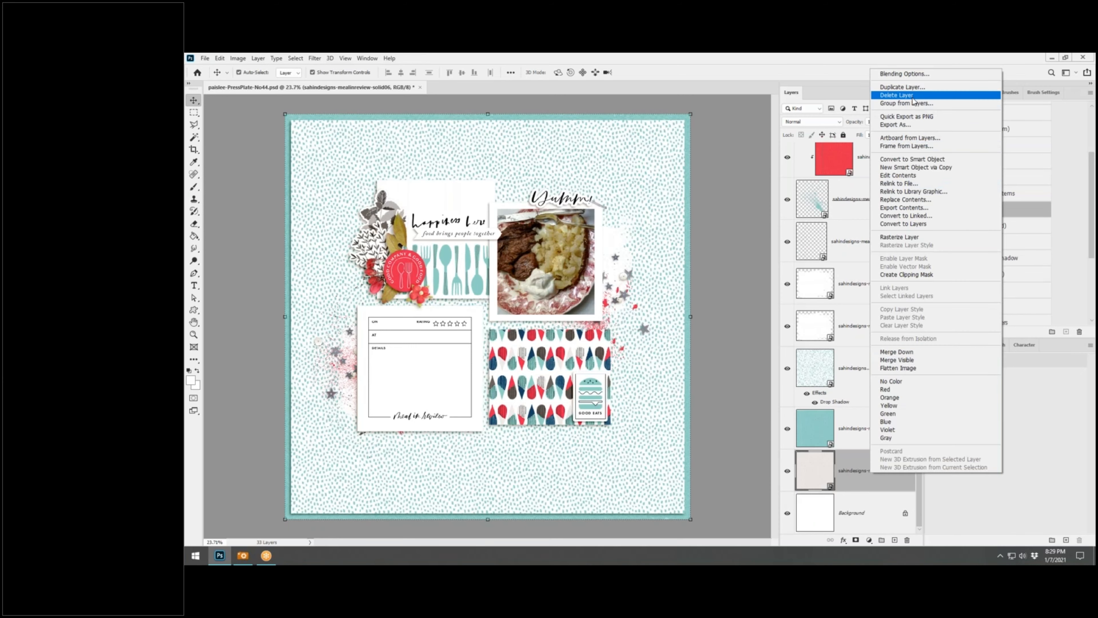
click(911, 96)
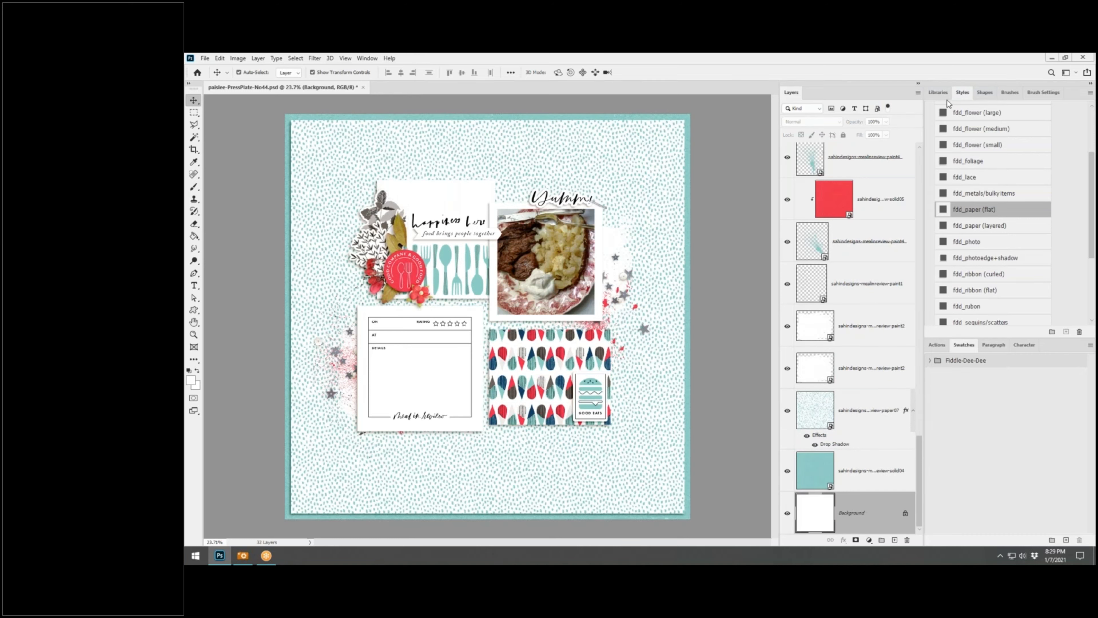
Add the mealinreview-paper01 raindrop paper beneath the teal paper, and scale the dotted and teal papers together to 97%
drag(1095, 216, 652, 359)
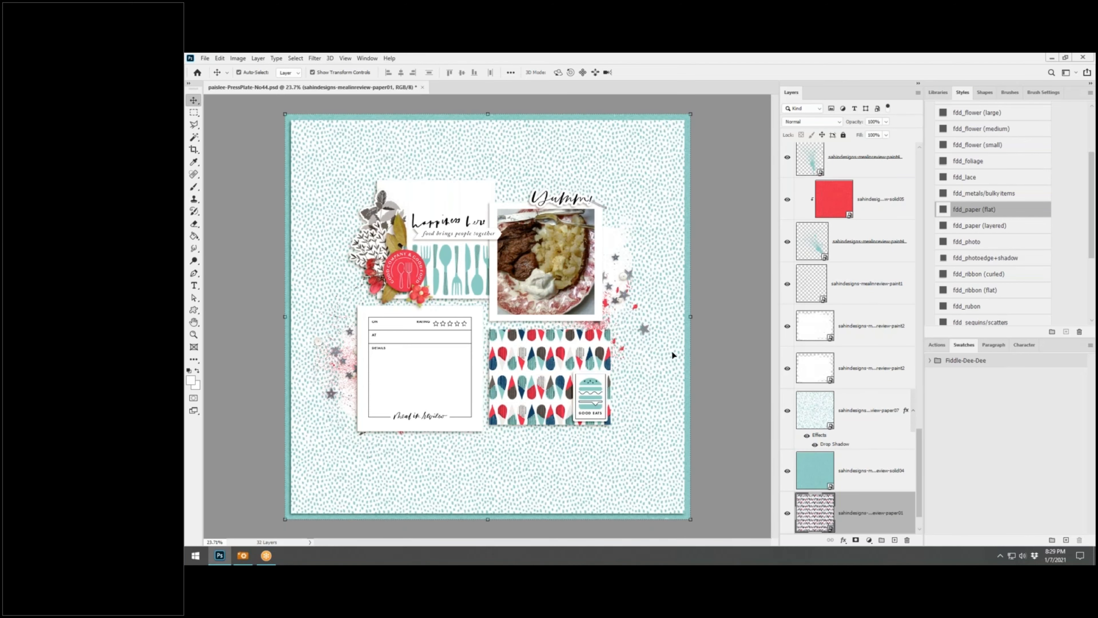
shift+click(872, 481)
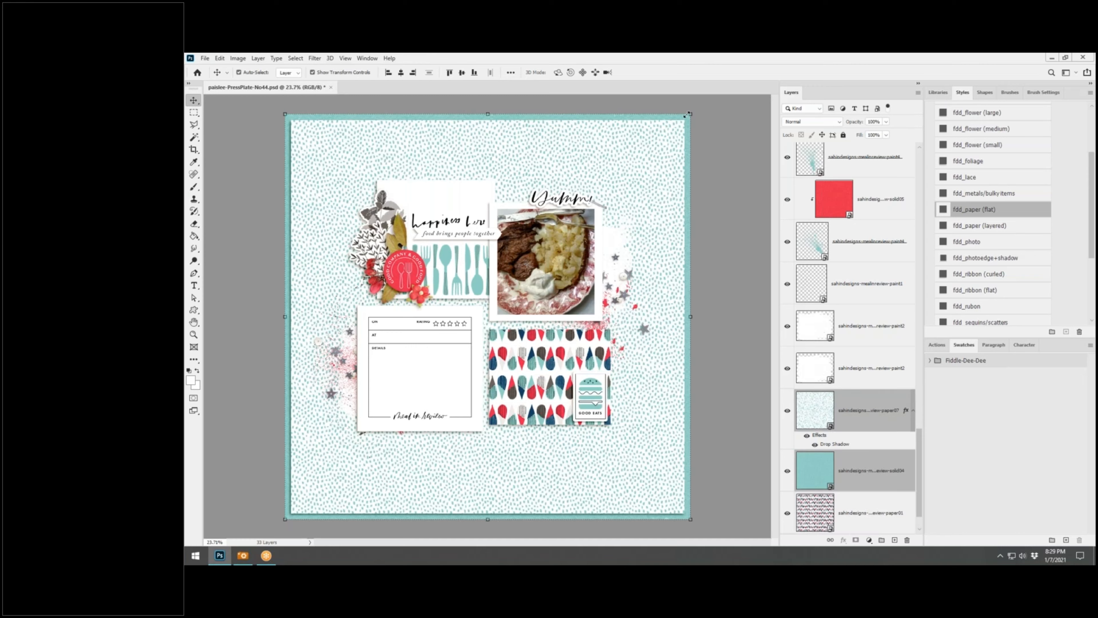
key(ctrl+t)
click(362, 73)
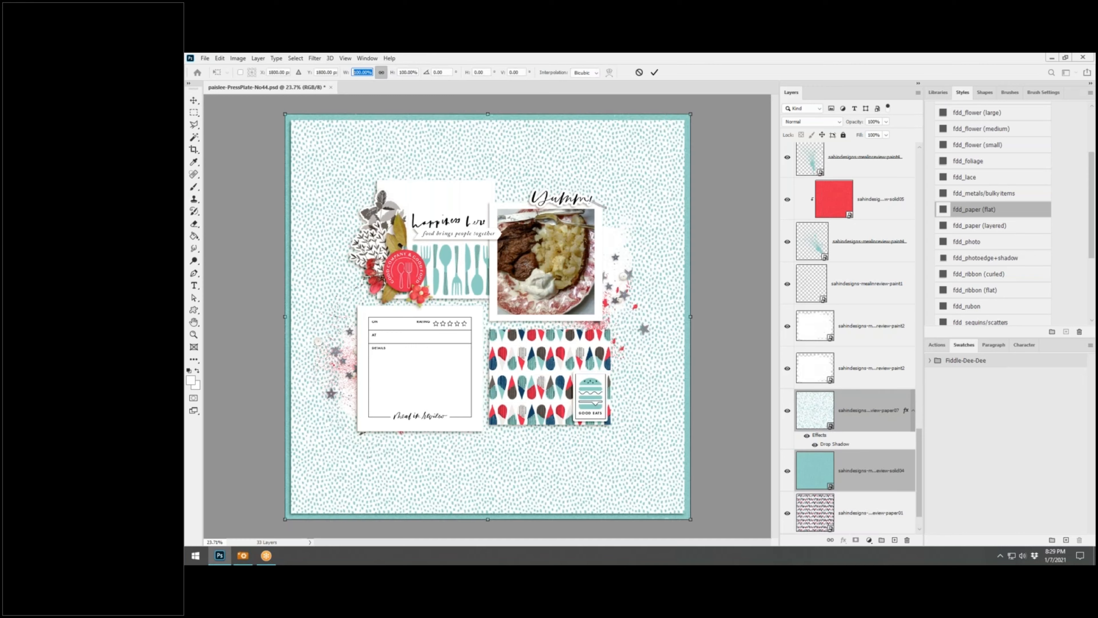
text(95)
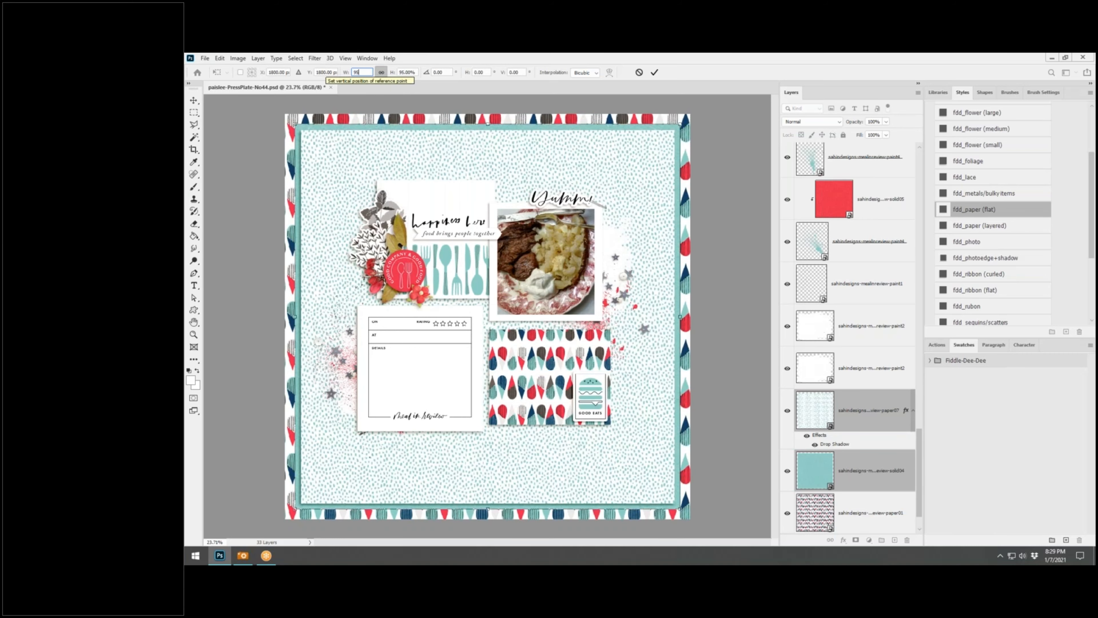
key(BackSpace)
text(7)
key(Return)
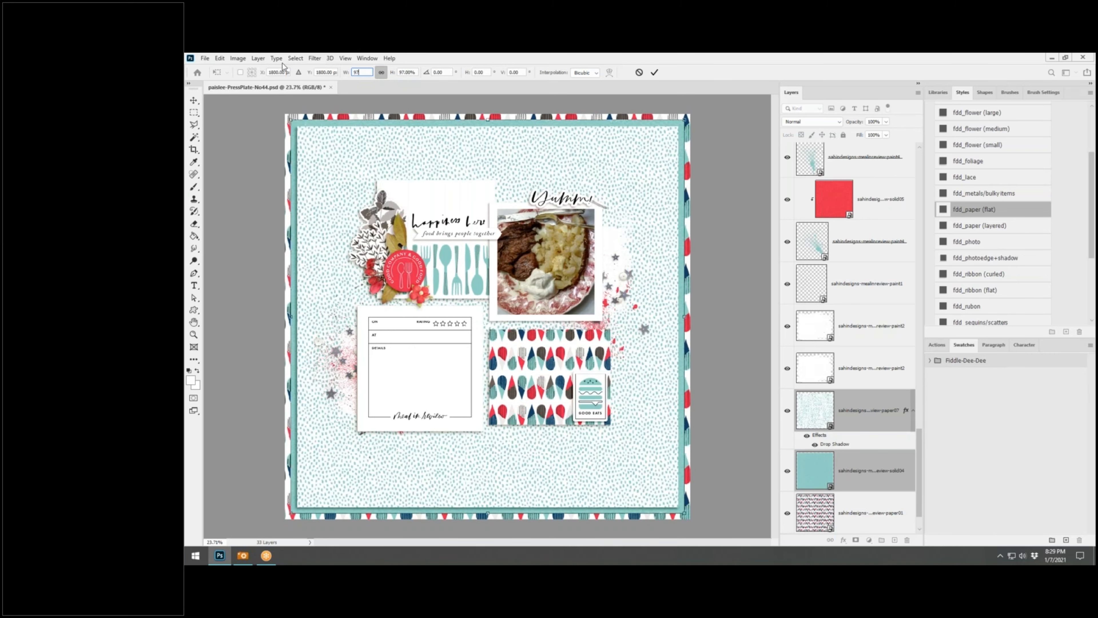
click(654, 73)
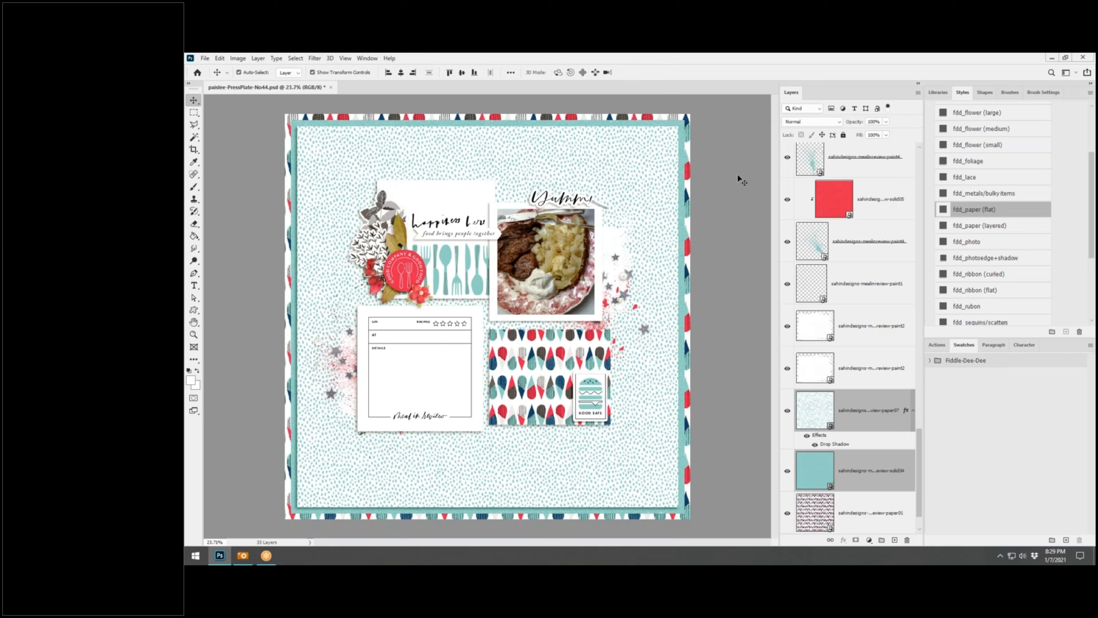
Delete the white Background layer at the bottom of the layer stack
scroll(856, 303, down, 1)
right_click(877, 511)
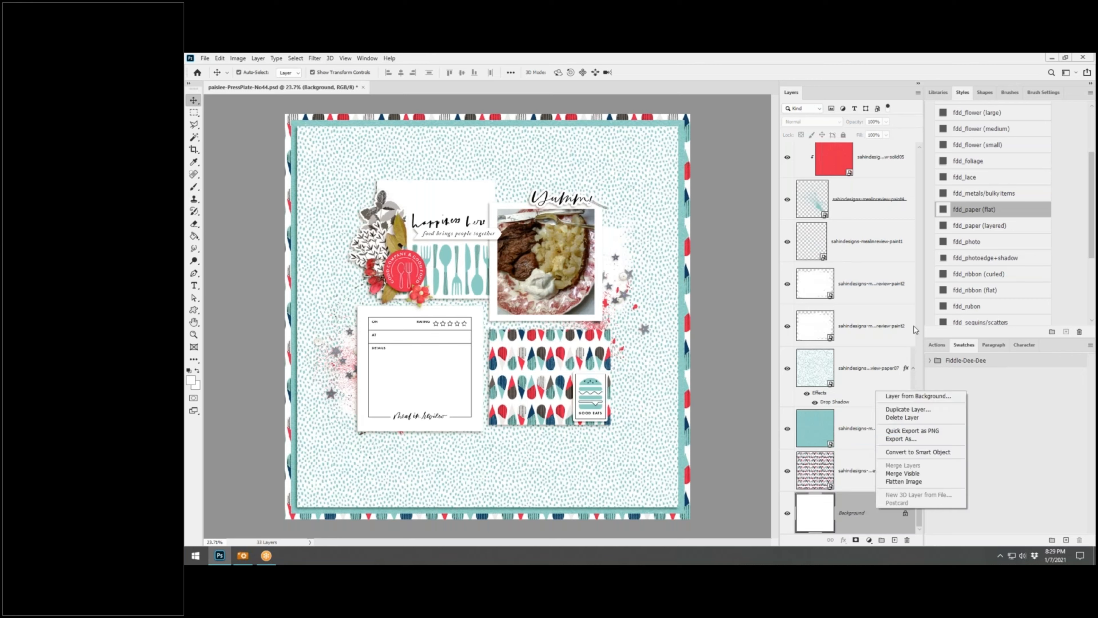
click(902, 416)
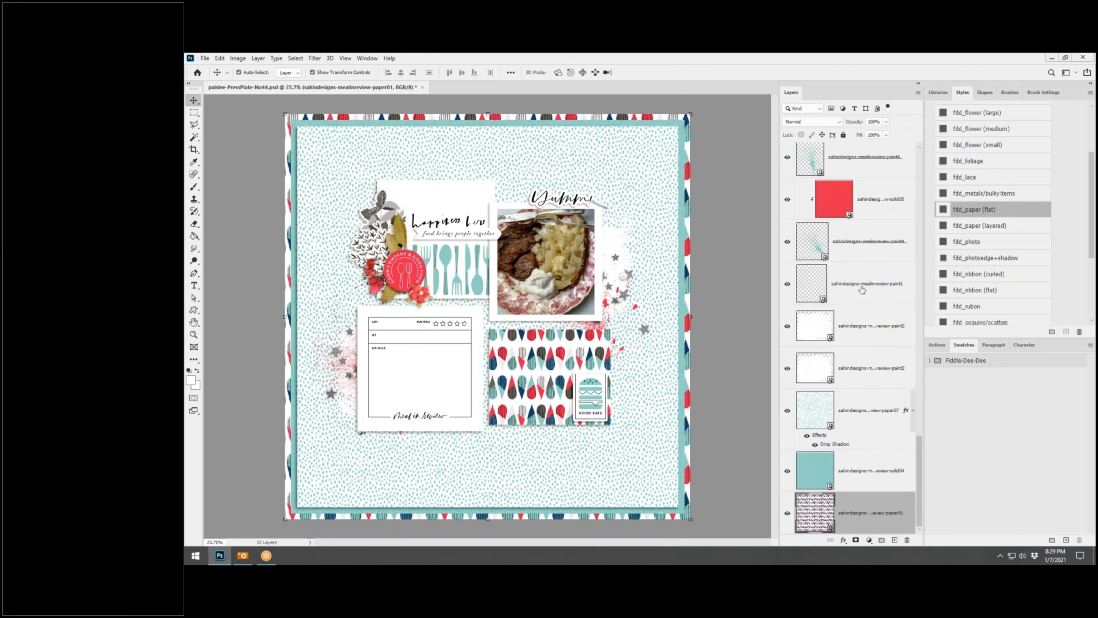
Delete the unused LOVE THIS SO MUCH and PATTERN OR SOLID template layers
scroll(862, 290, up, 1)
click(875, 259)
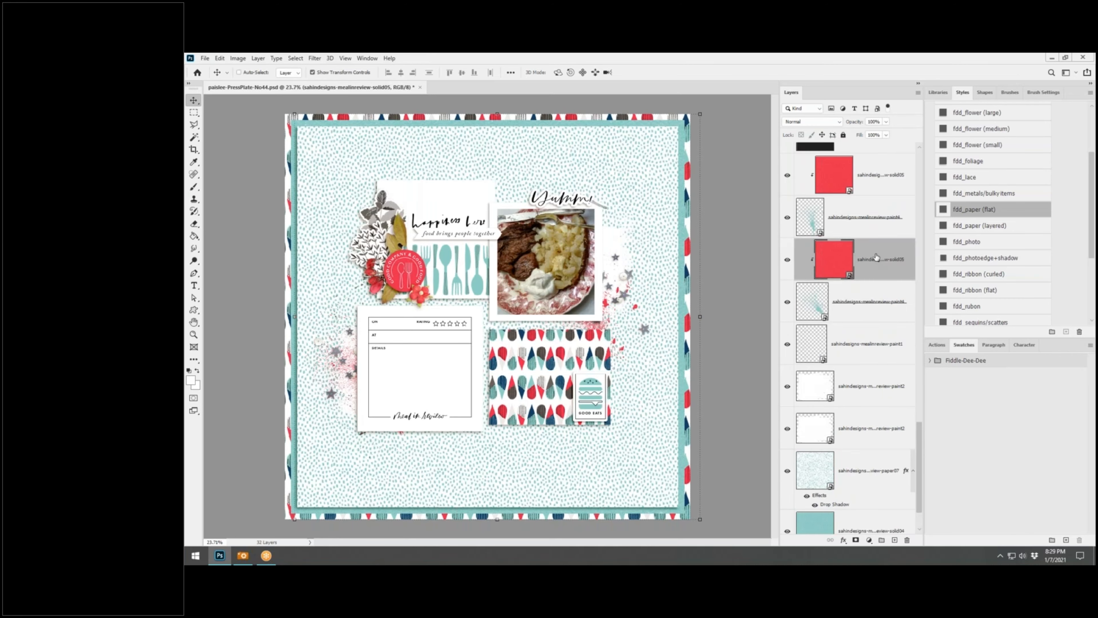
click(873, 230)
scroll(873, 243, up, 3)
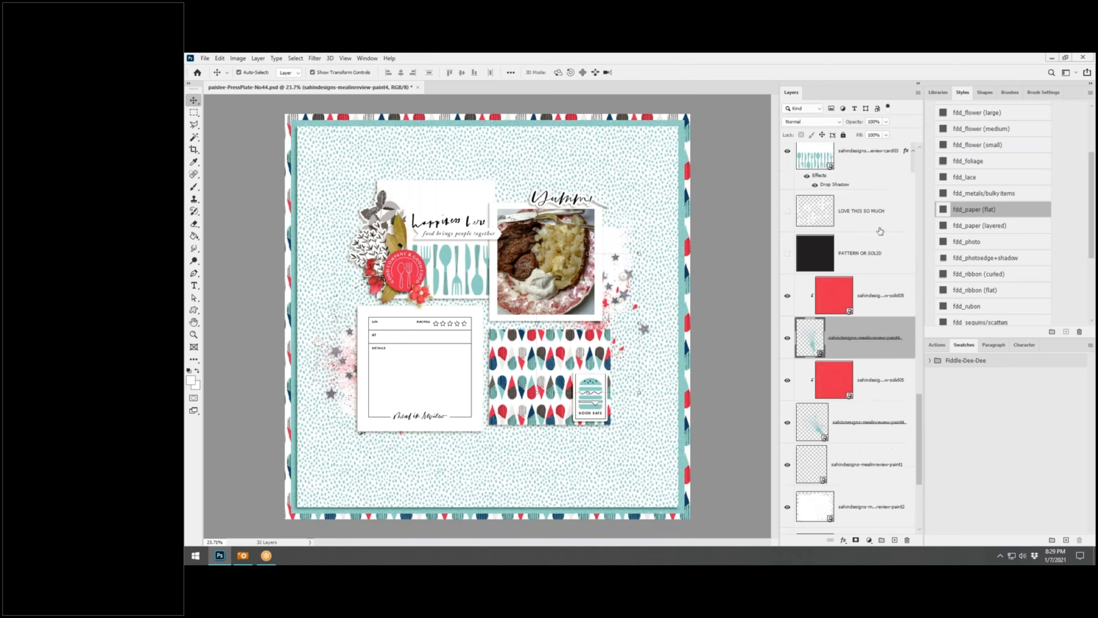
click(875, 251)
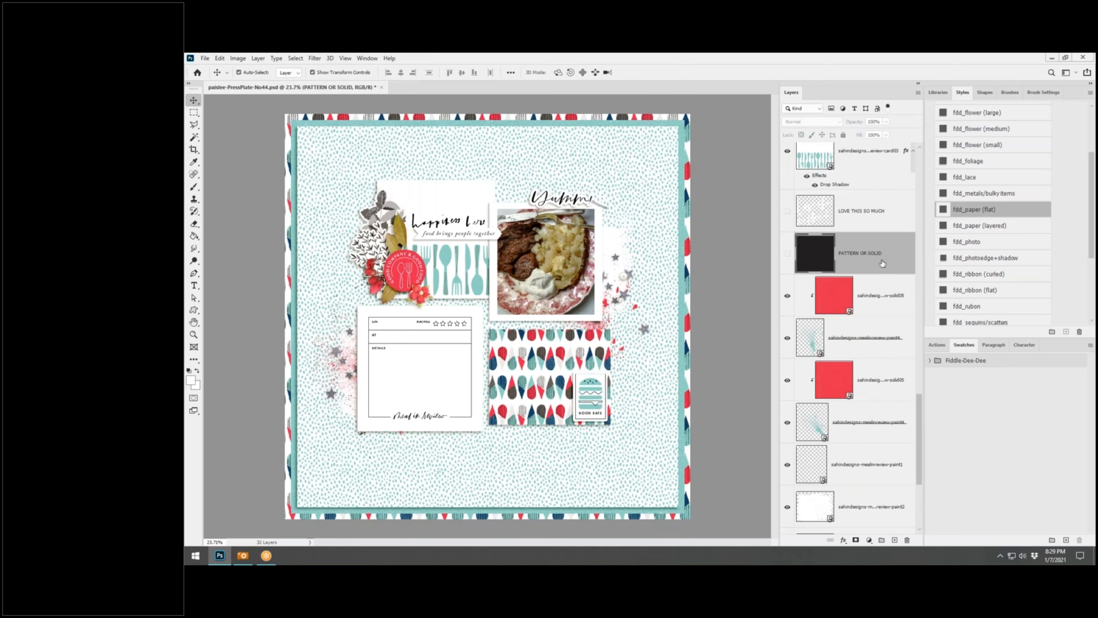
shift+click(881, 220)
right_click(881, 220)
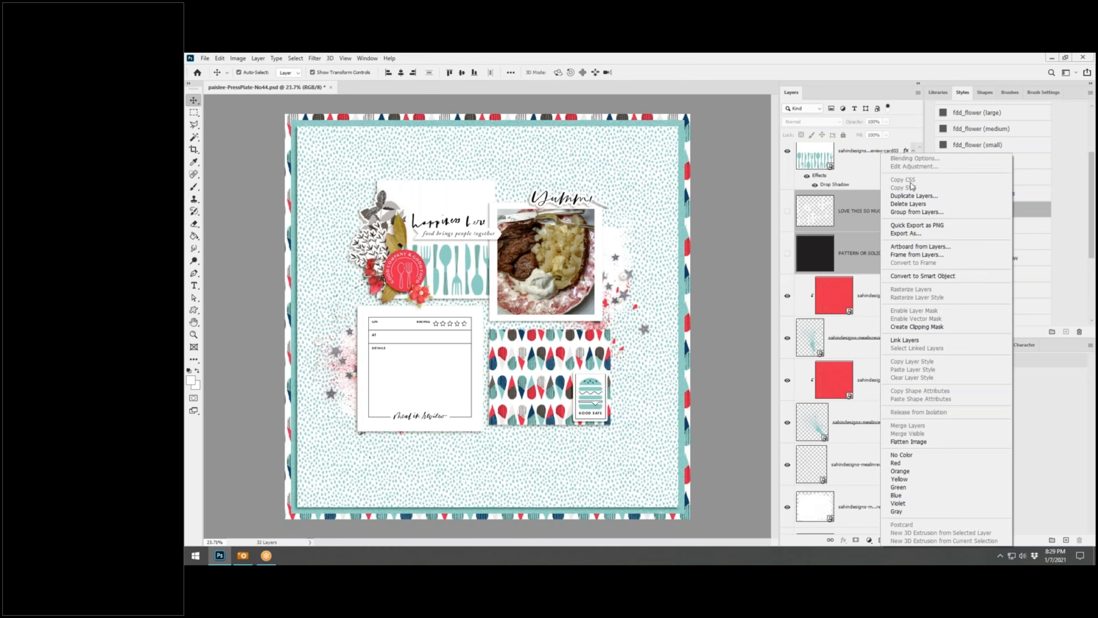
click(900, 200)
Look through the layer stack for leftover template layers and select the meal in review journaling card
click(876, 272)
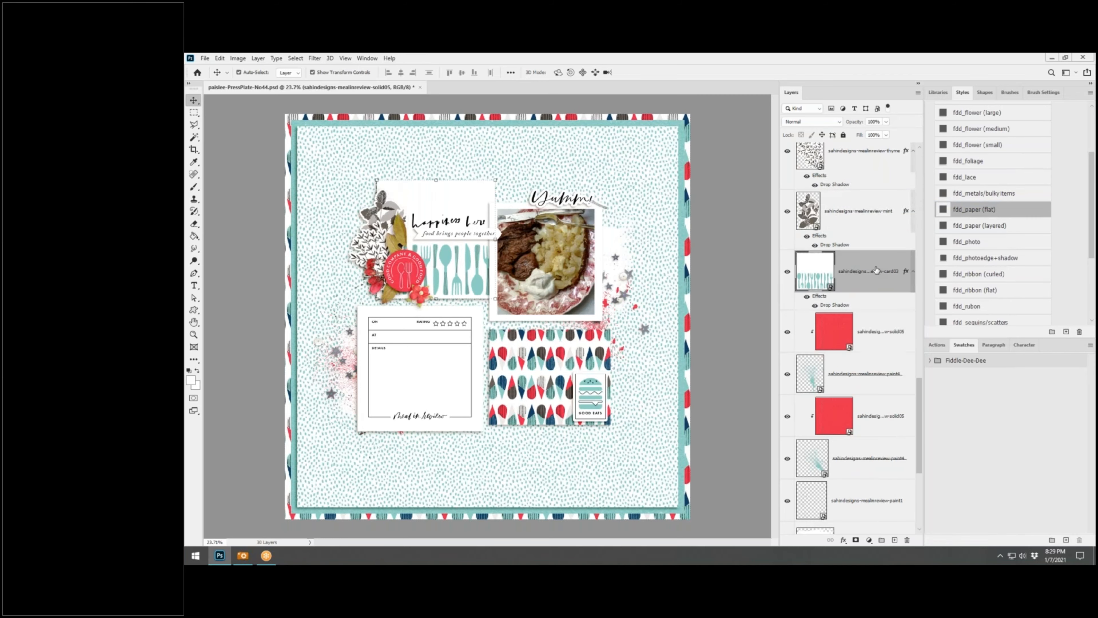
scroll(879, 224, up, 3)
scroll(880, 226, up, 2)
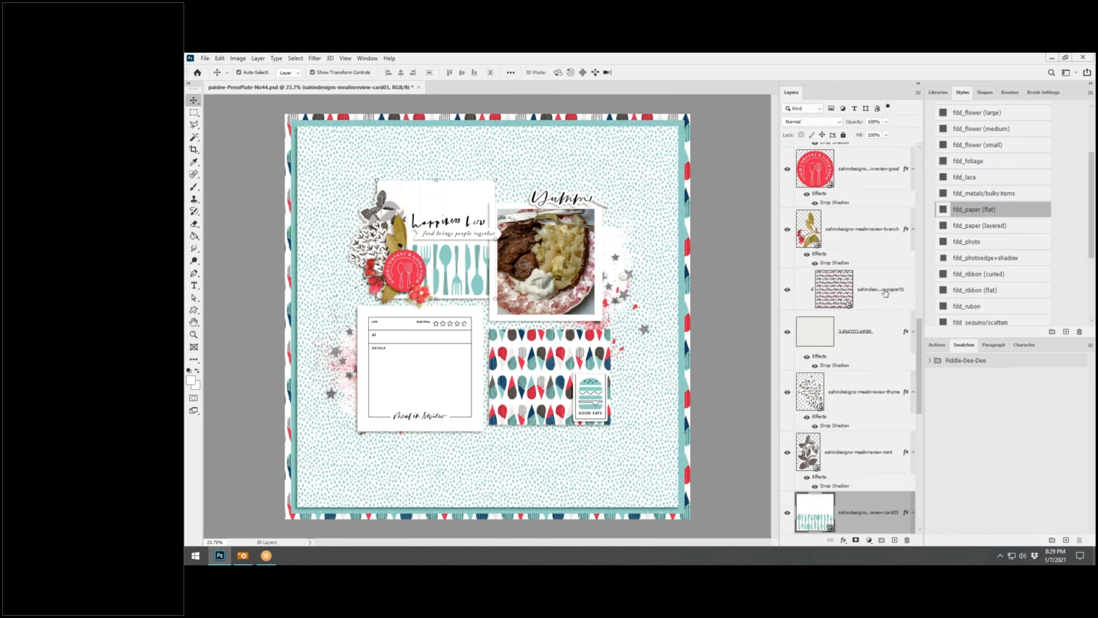
click(886, 293)
scroll(885, 293, up, 4)
scroll(885, 292, up, 4)
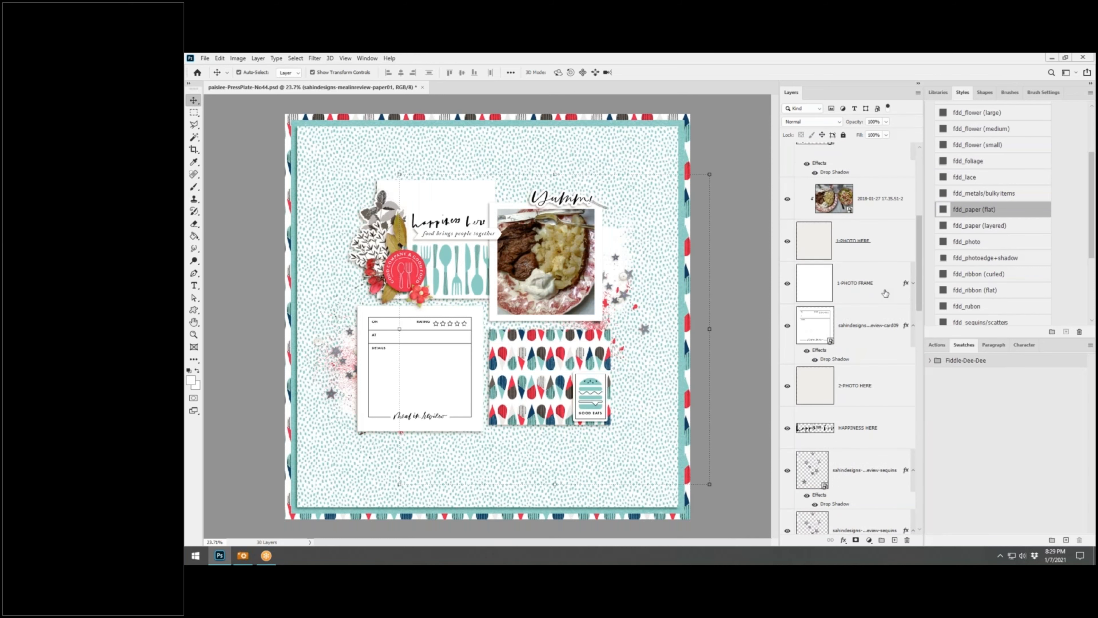
scroll(886, 293, down, 7)
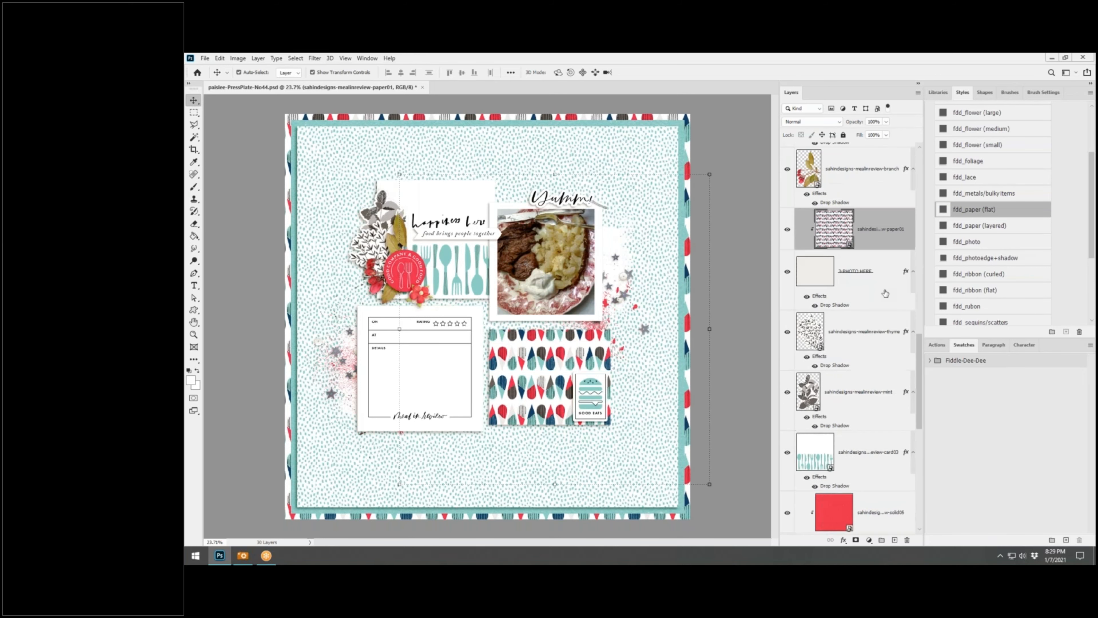
click(883, 269)
click(457, 369)
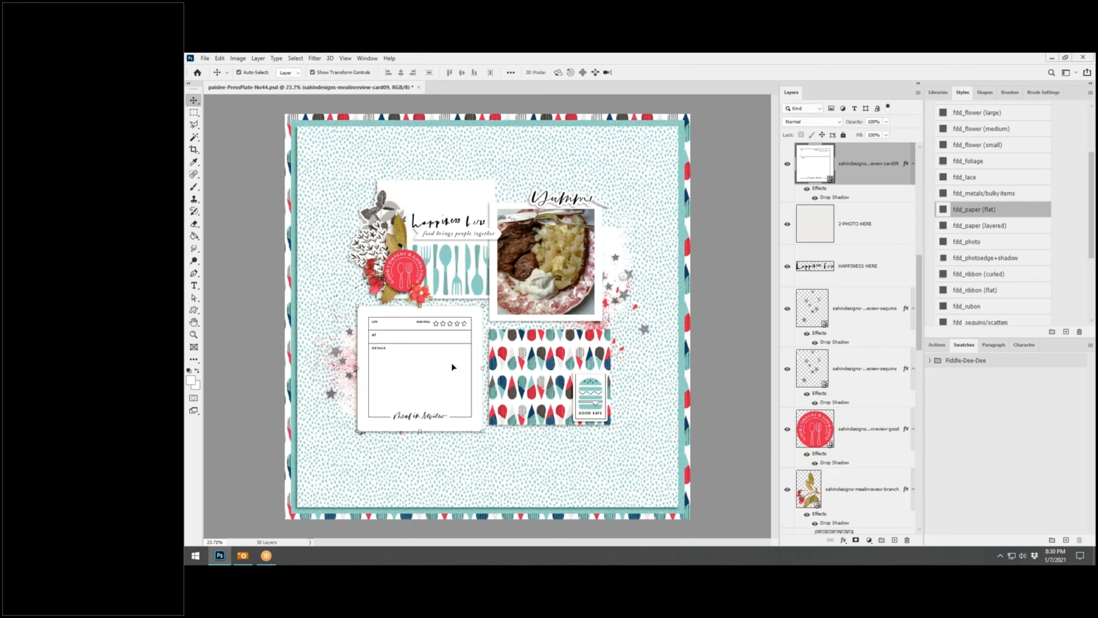
Apply the fdd_paper (layered) style to the teal background paper
click(681, 130)
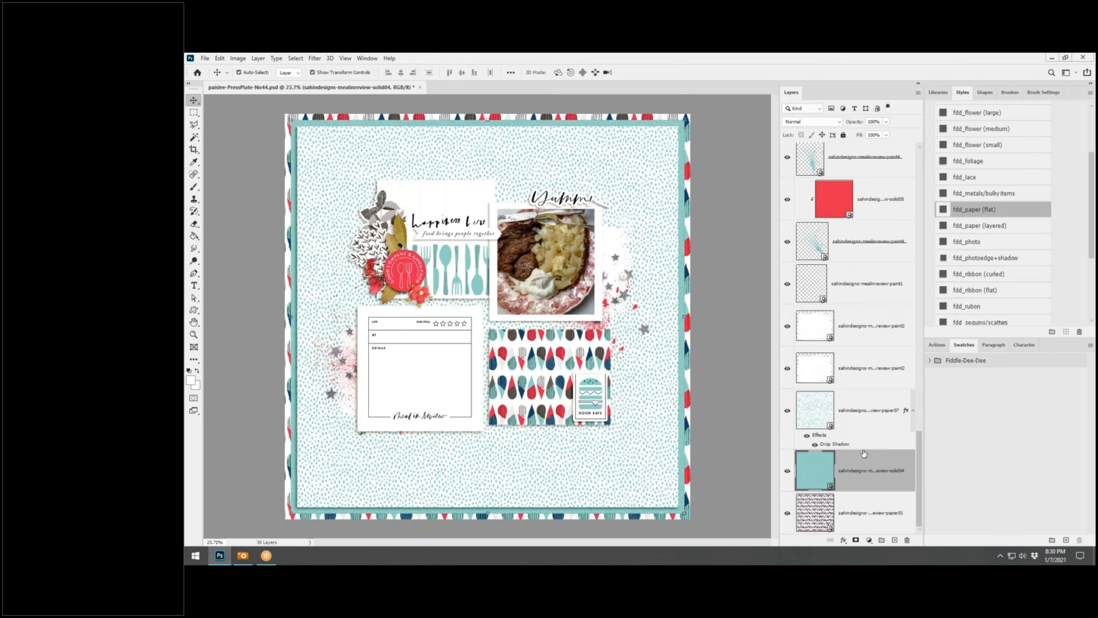
click(980, 225)
click(889, 425)
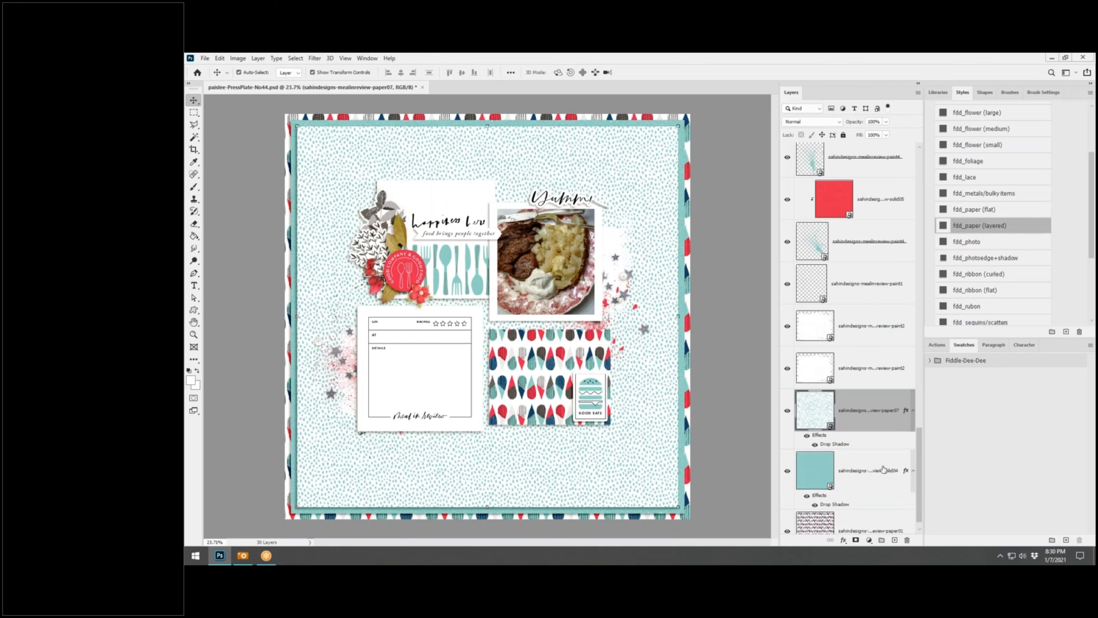
click(866, 458)
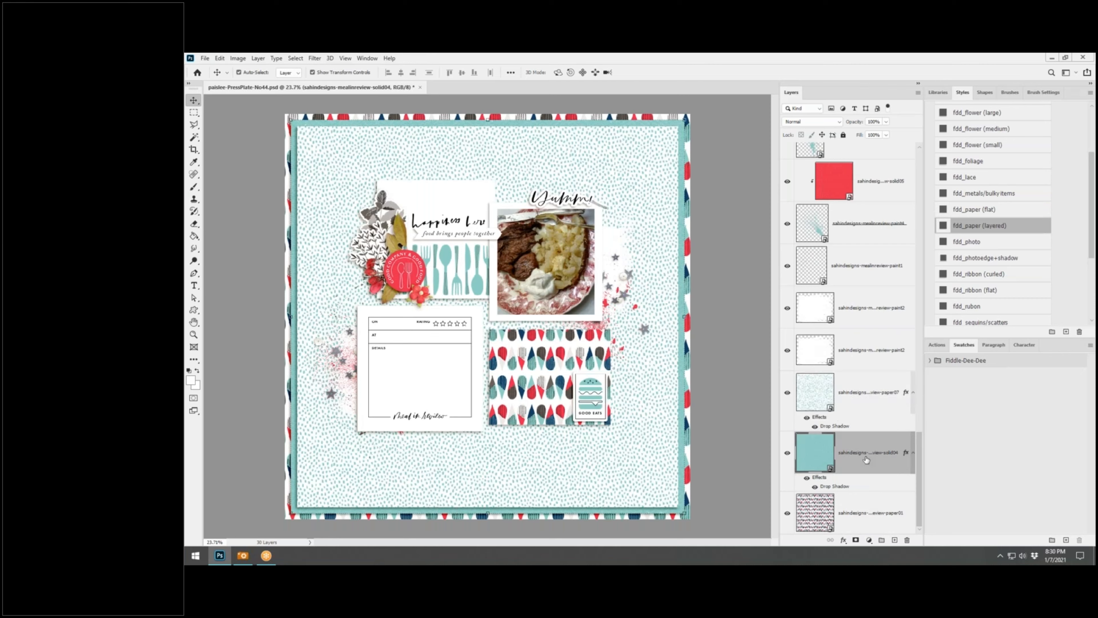
right_click(906, 456)
click(865, 462)
click(205, 58)
click(221, 174)
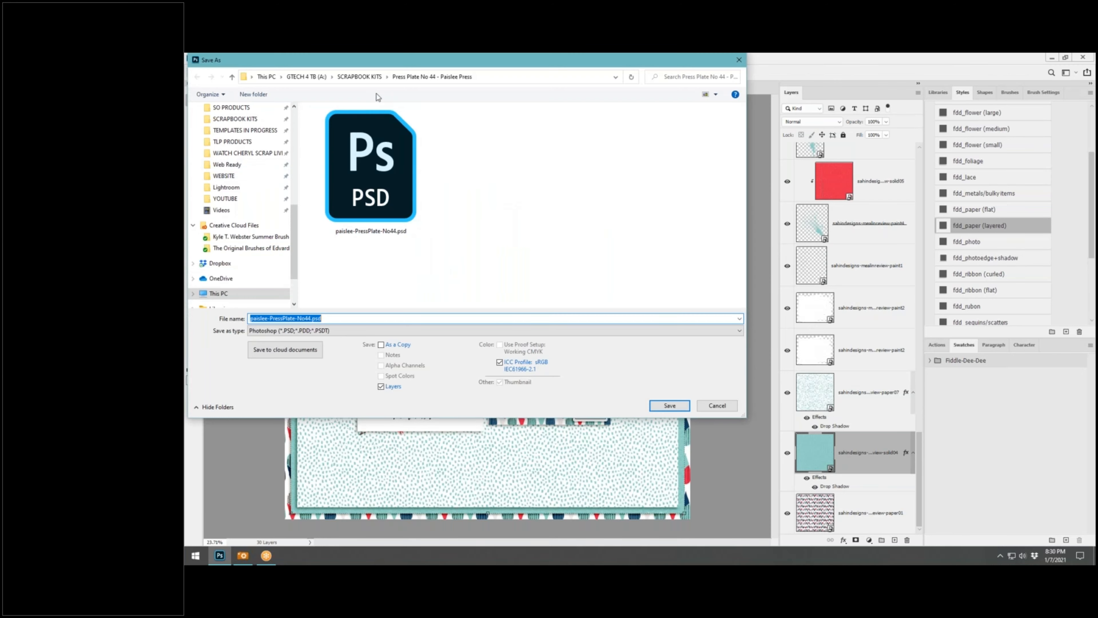
scroll(269, 184, up, 1)
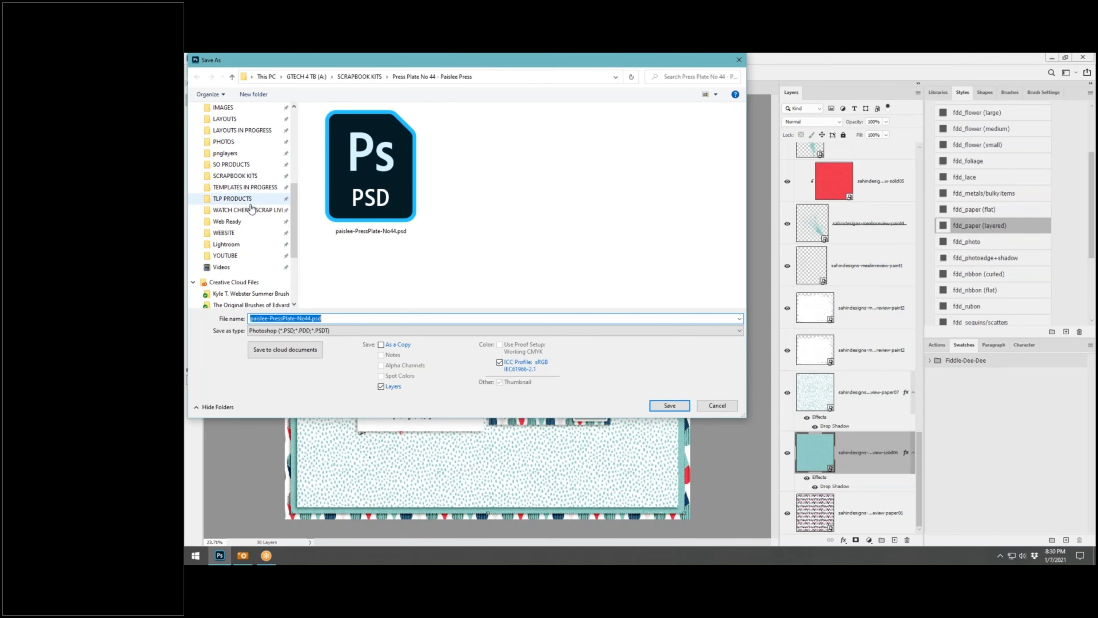
click(236, 134)
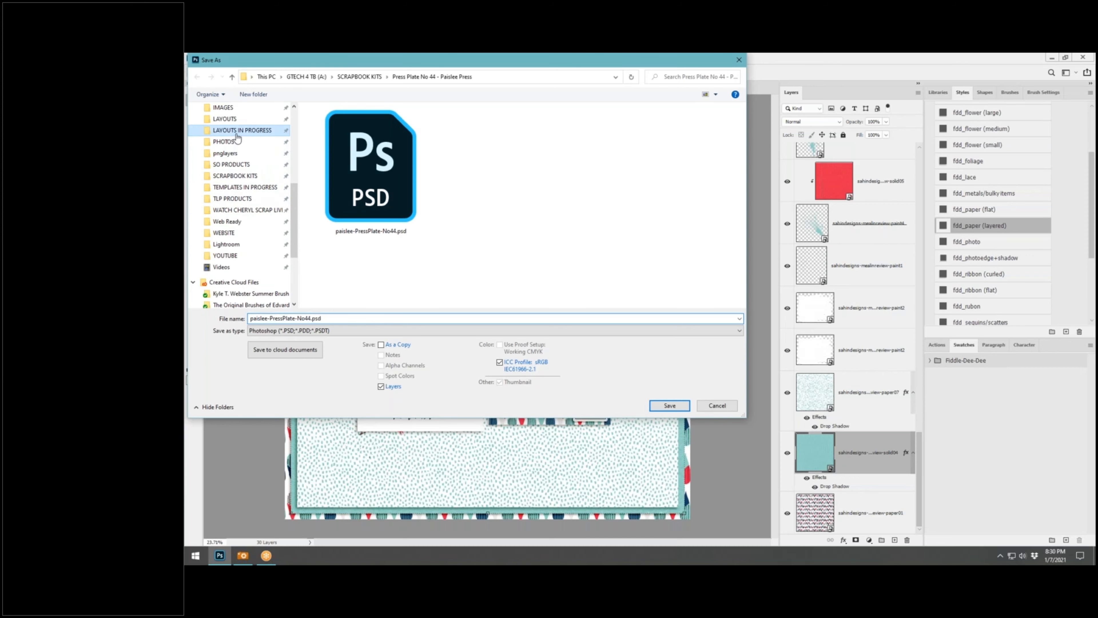
click(332, 318)
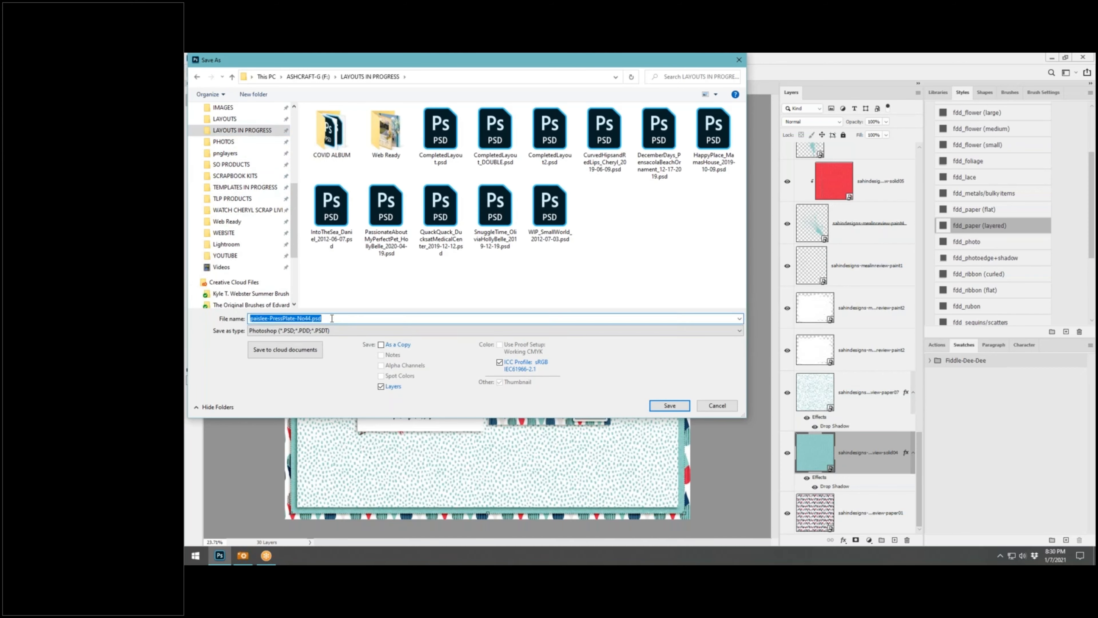
drag(440, 62, 604, 177)
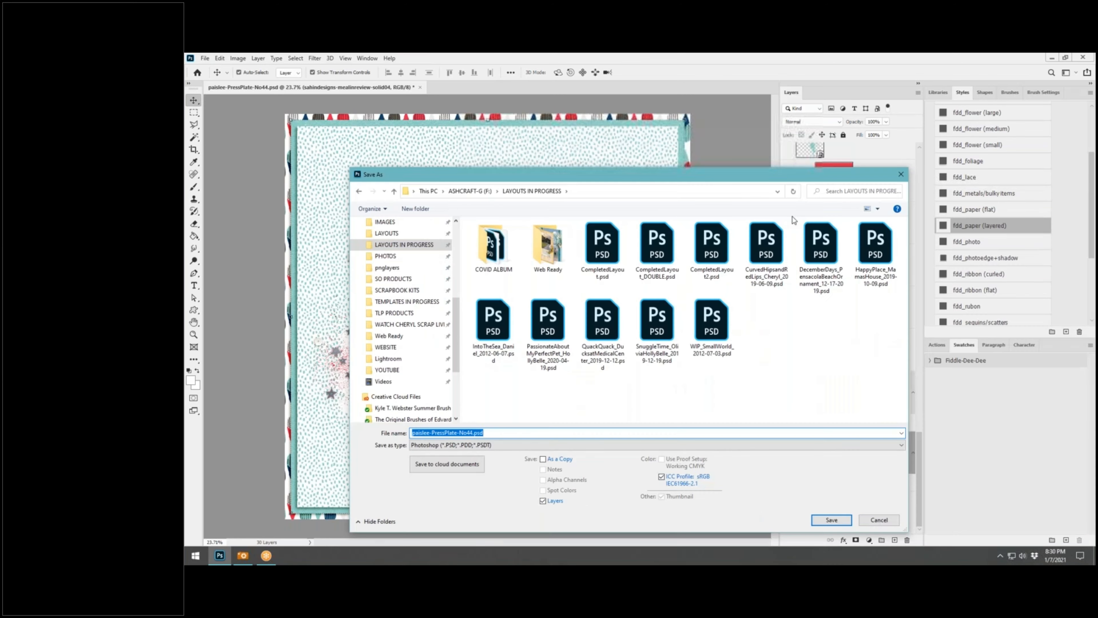
click(879, 520)
Save the page as a Photoshop file named MealInReview_MamasBDay_1-27-2018 in the LAYOUTS IN PROGRESS folder
scroll(874, 241, up, 5)
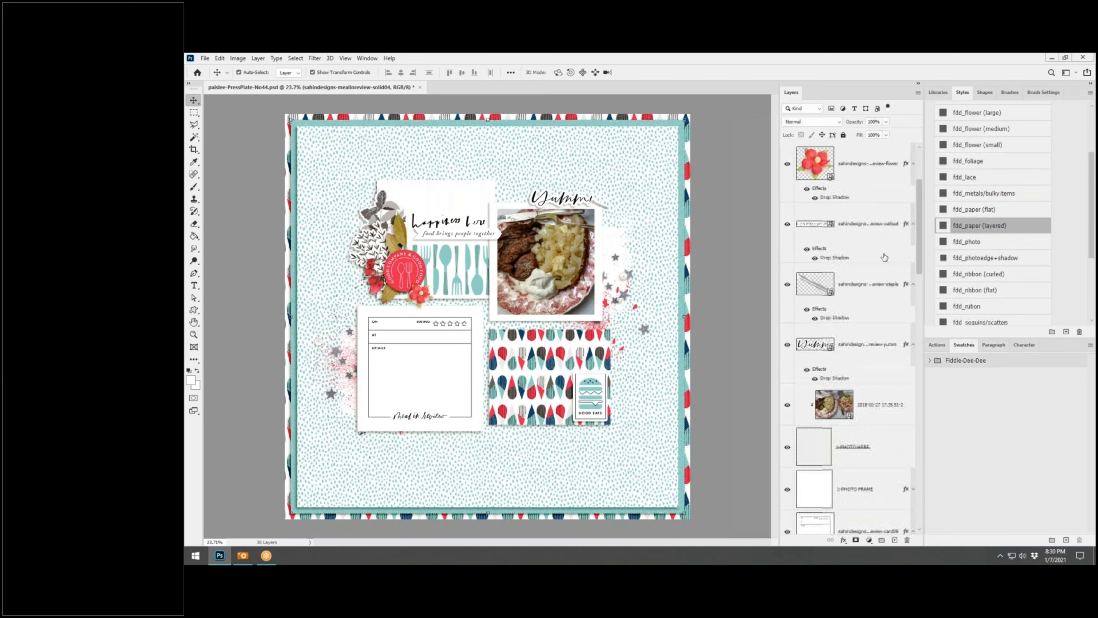
click(205, 58)
click(220, 172)
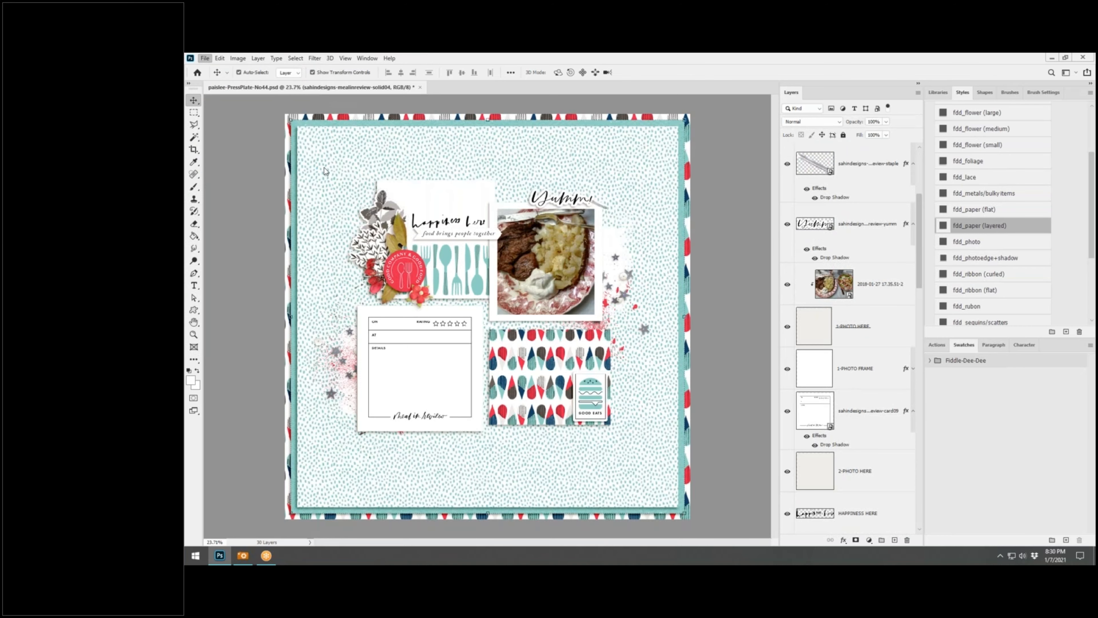
scroll(423, 271, up, 1)
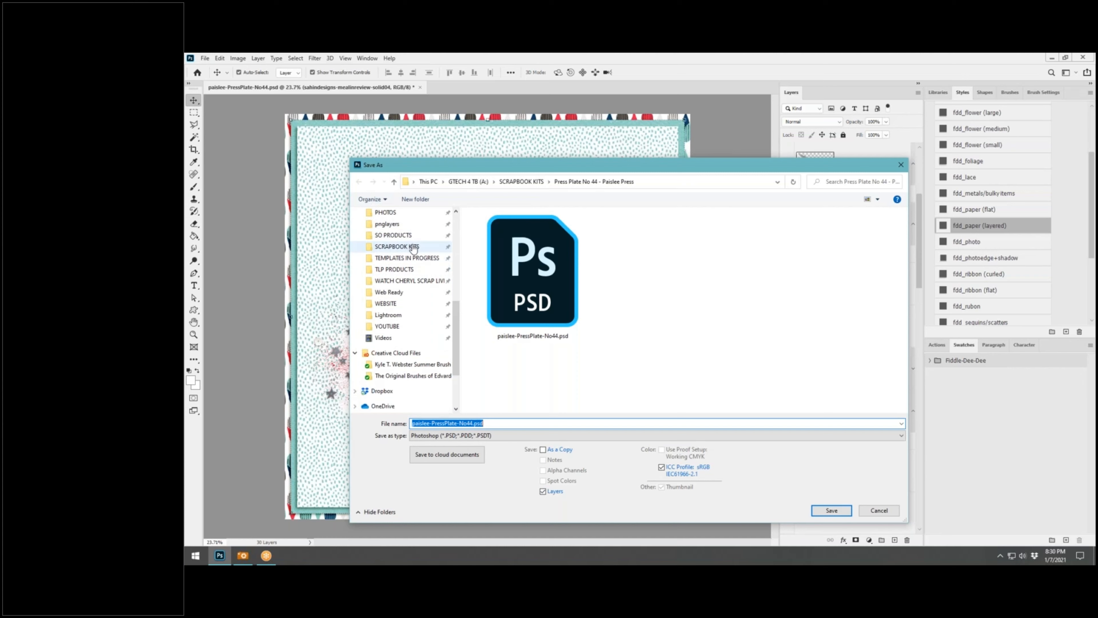
scroll(411, 249, up, 2)
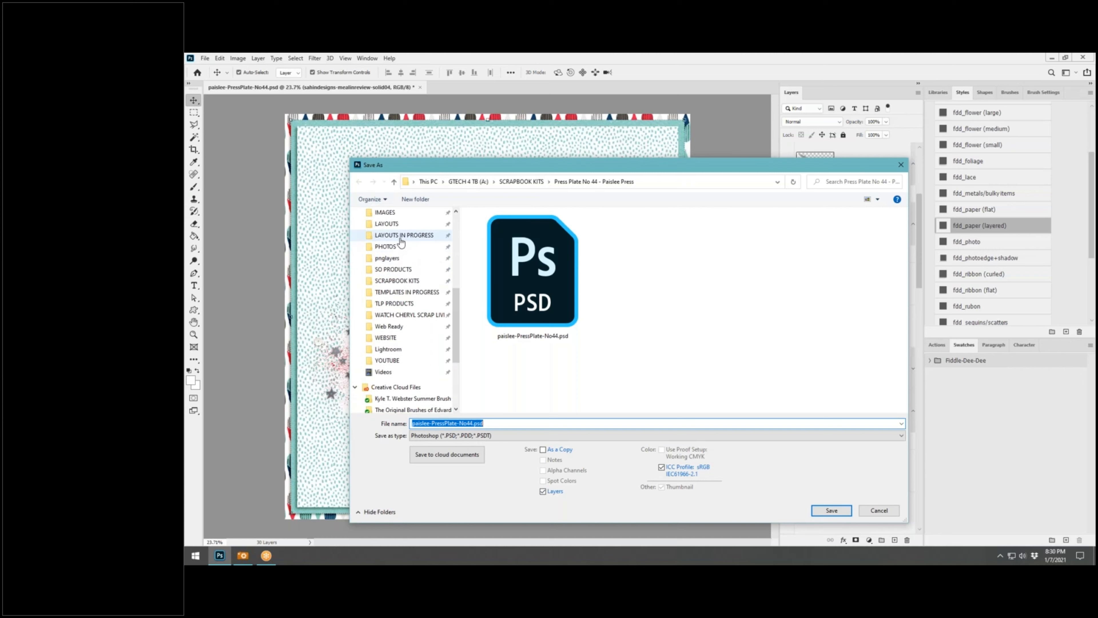
click(401, 236)
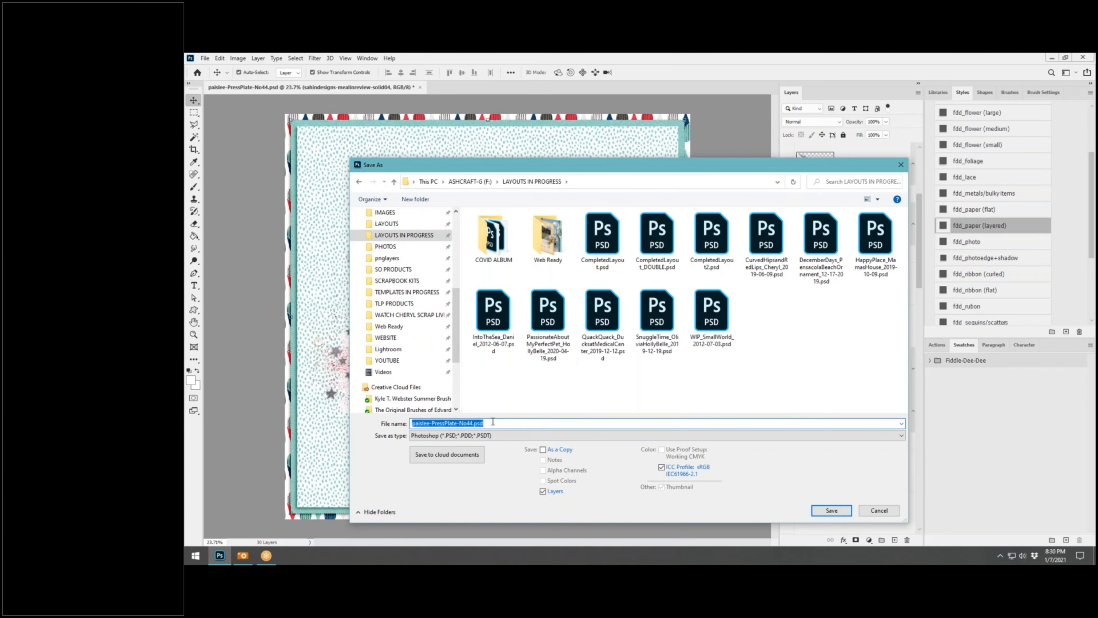
text(MealInReview_MamasBDay_1-27-2018)
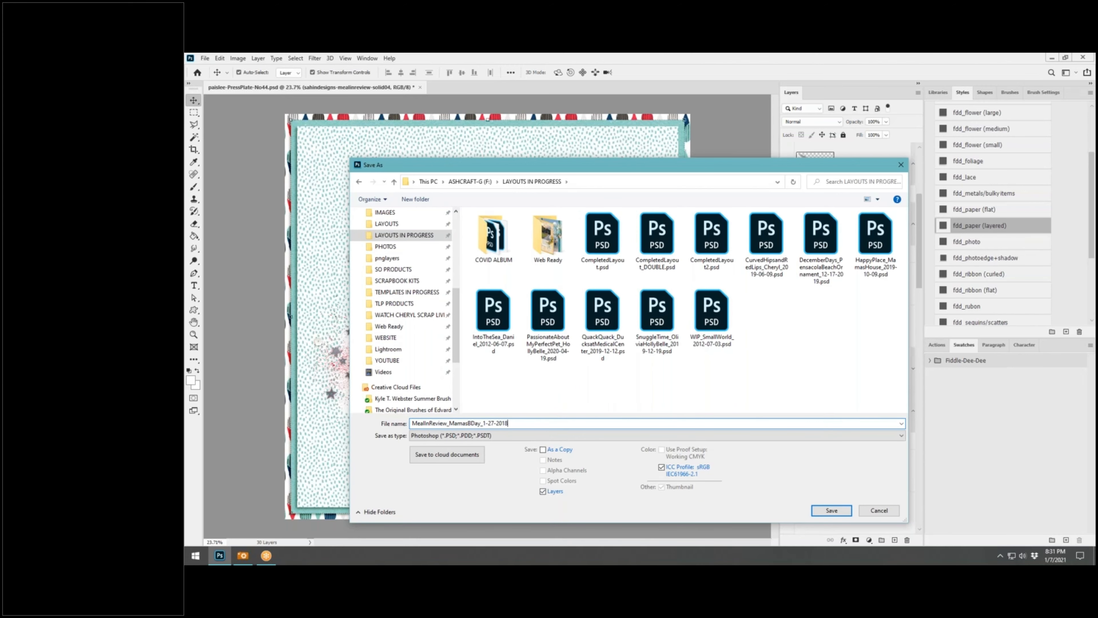
key(Return)
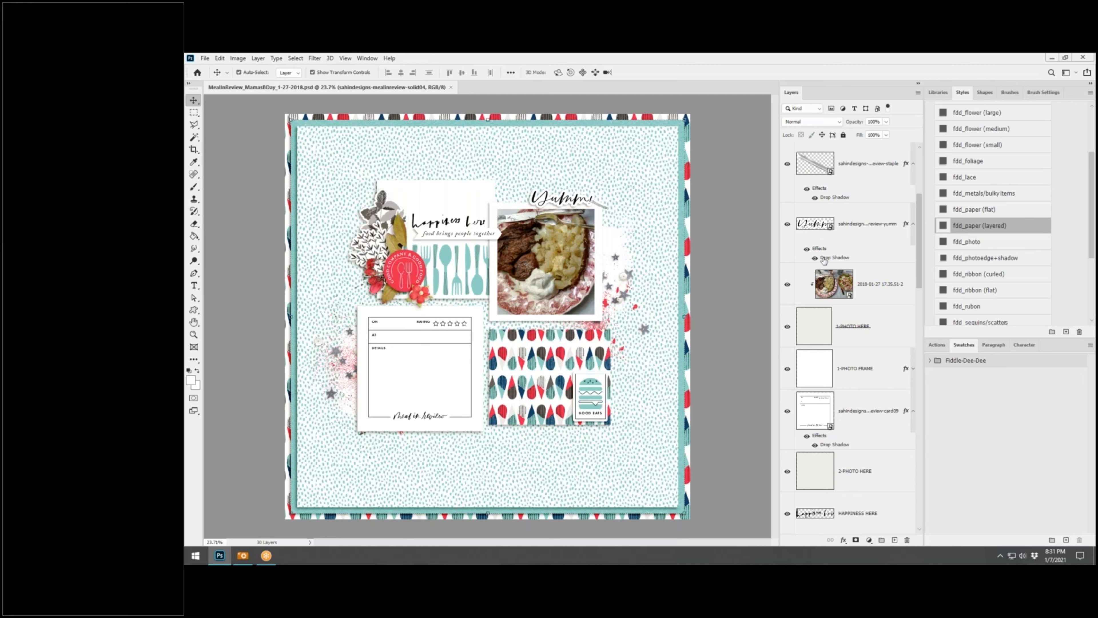
Delete the unused 2-PHOTO HERE template layer
click(870, 284)
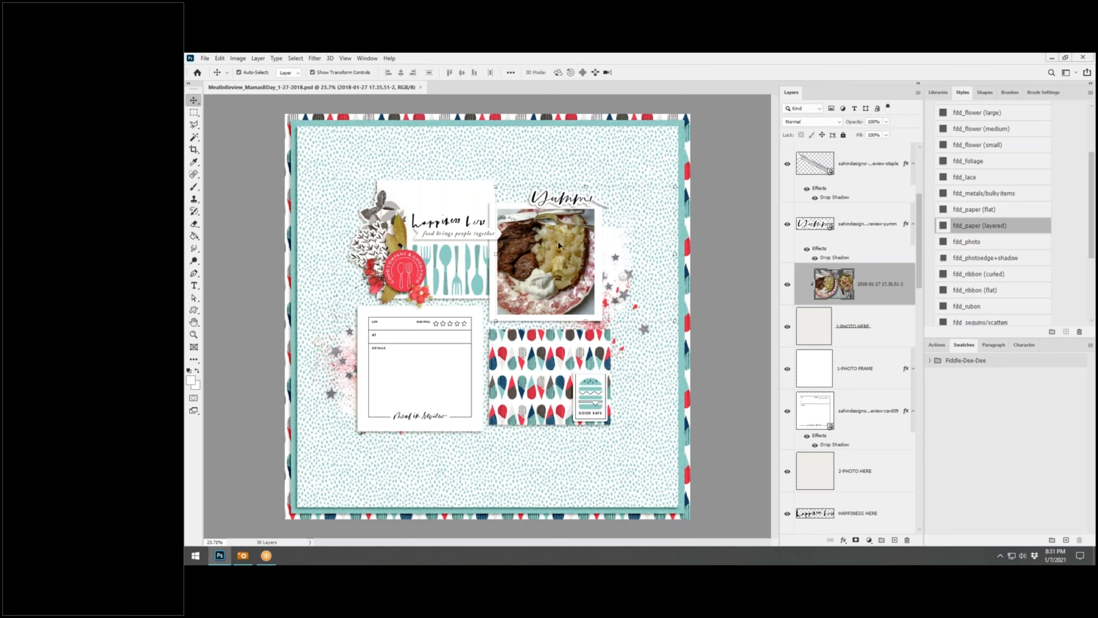
click(603, 254)
click(598, 246)
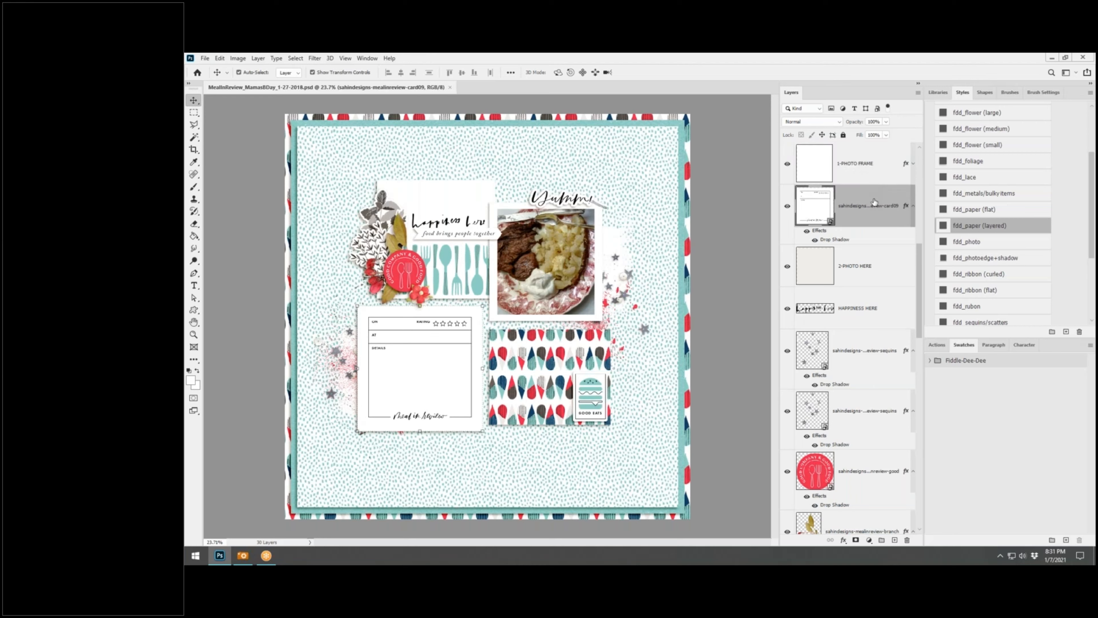
click(865, 265)
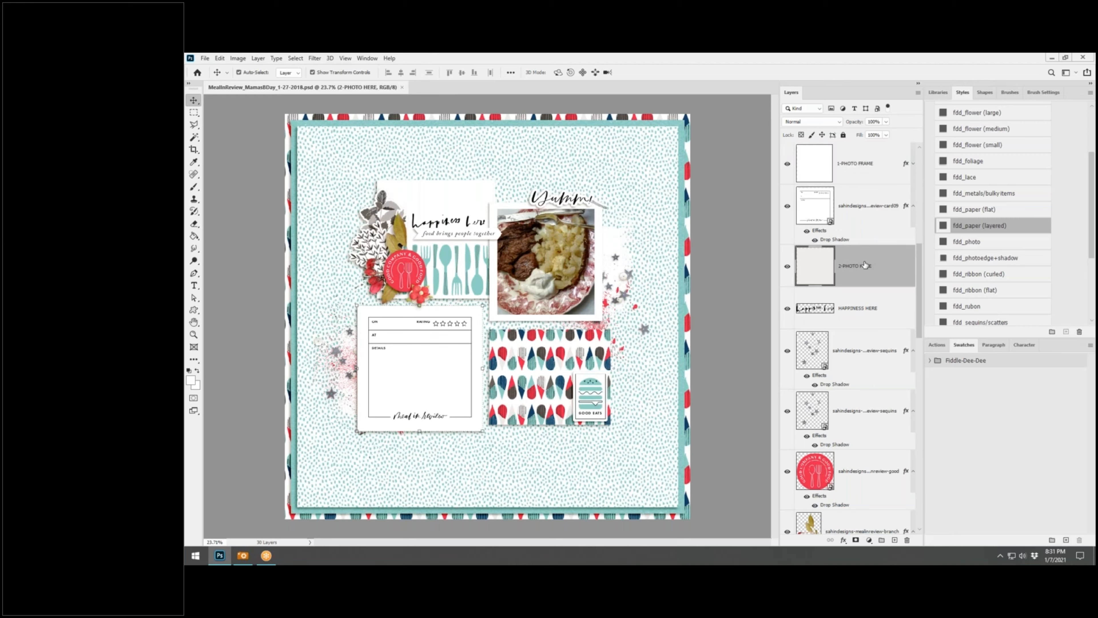
right_click(865, 265)
click(882, 205)
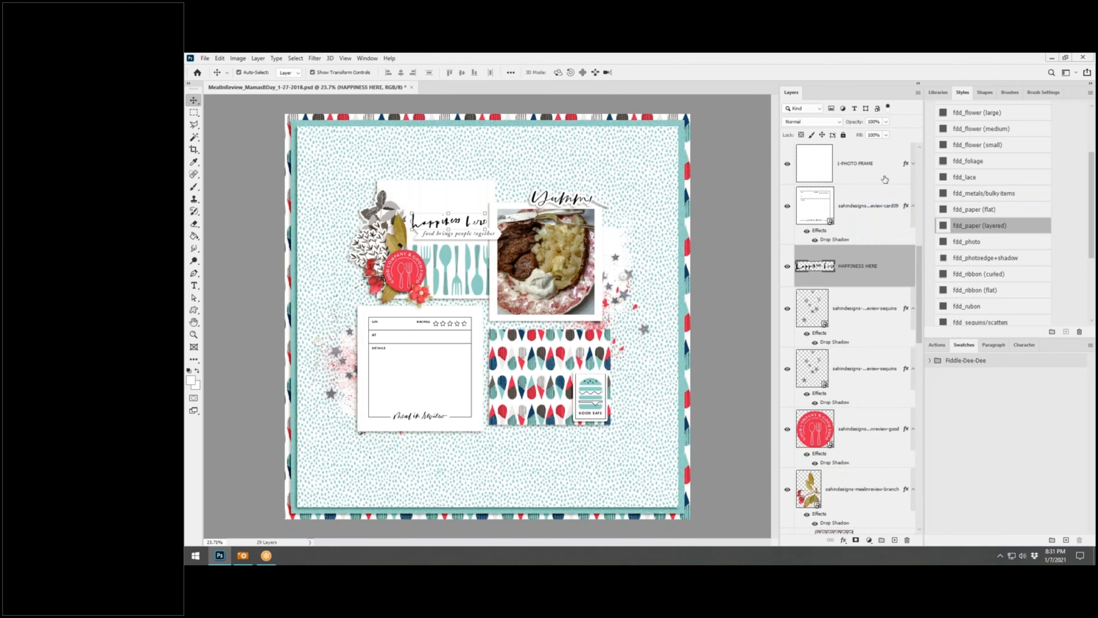
Clear the existing layer style from the 1-PHOTO FRAME layer and apply the fdd_paper (layered) style to it
click(882, 170)
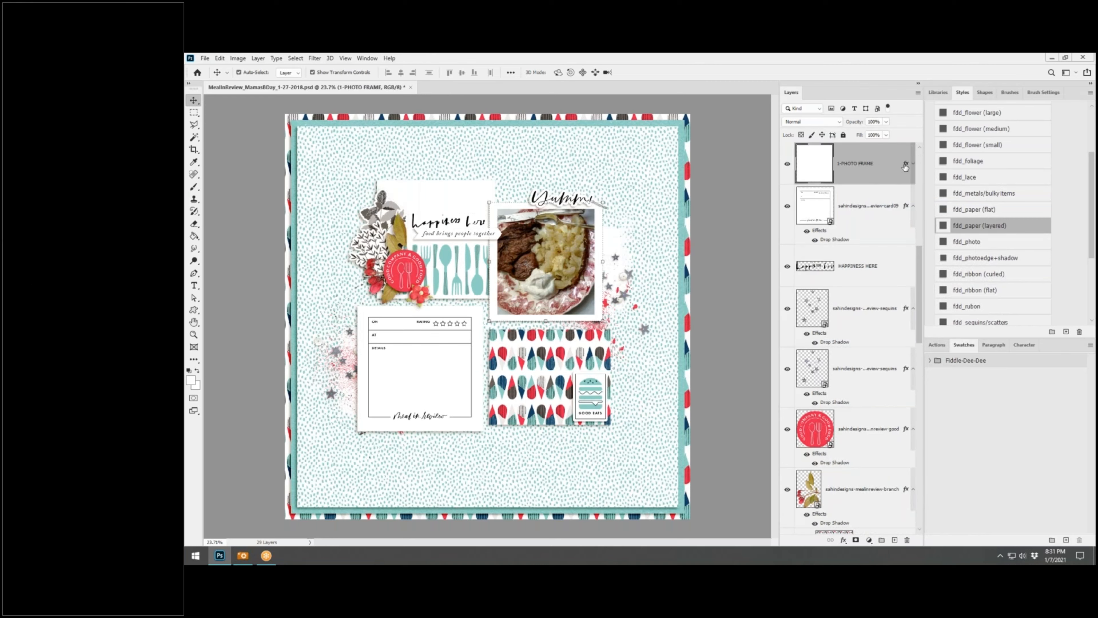
right_click(906, 165)
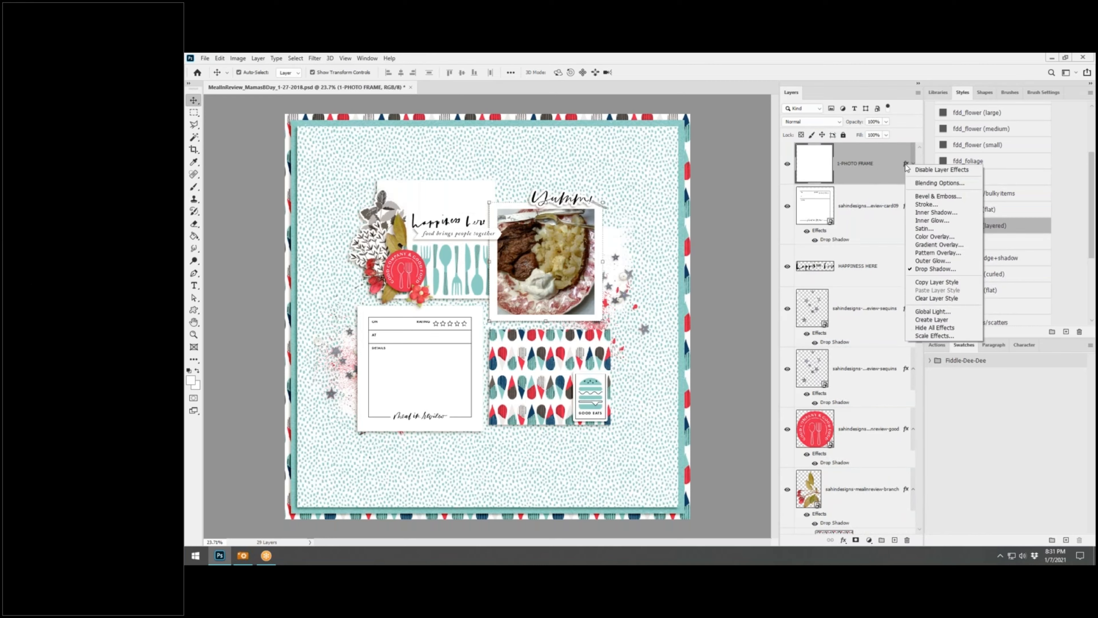
click(882, 167)
scroll(571, 267, up, 2)
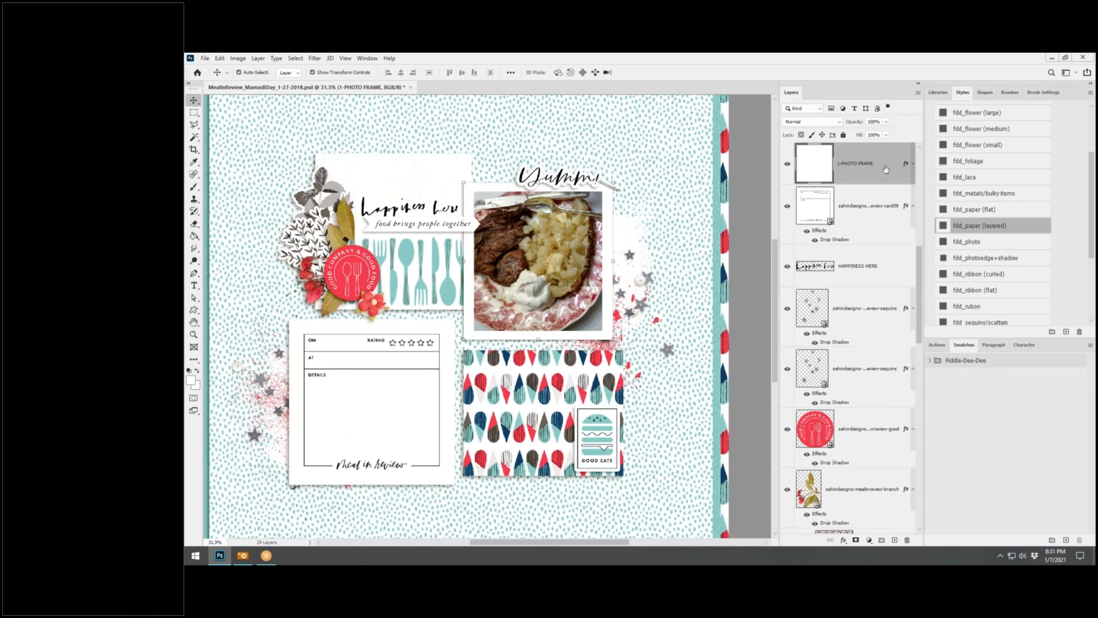
right_click(907, 165)
click(868, 178)
right_click(864, 172)
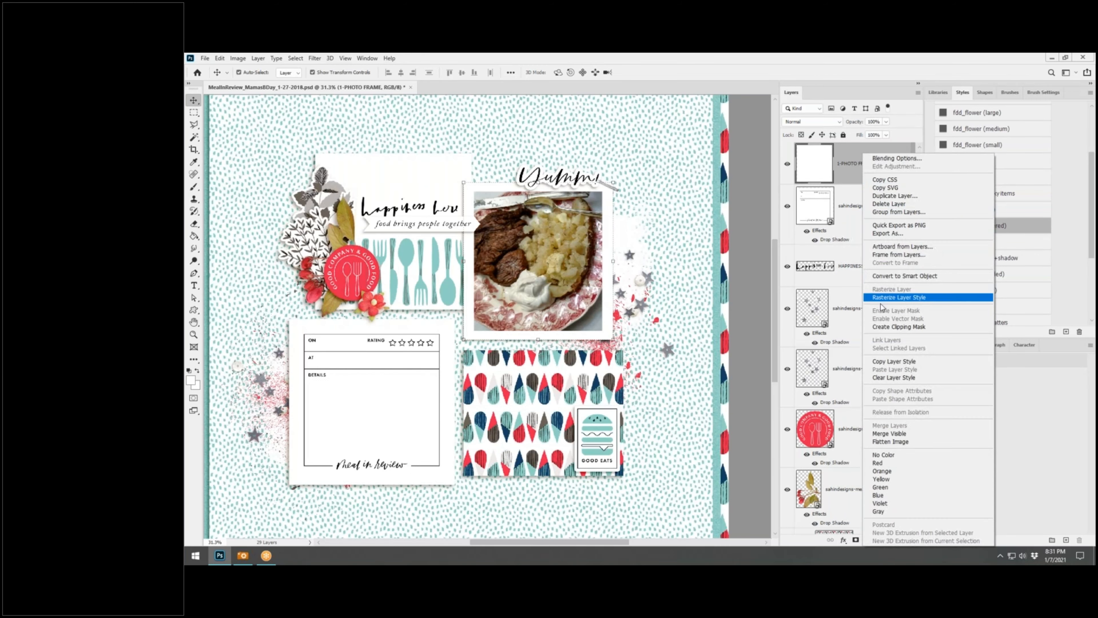
click(894, 378)
click(994, 227)
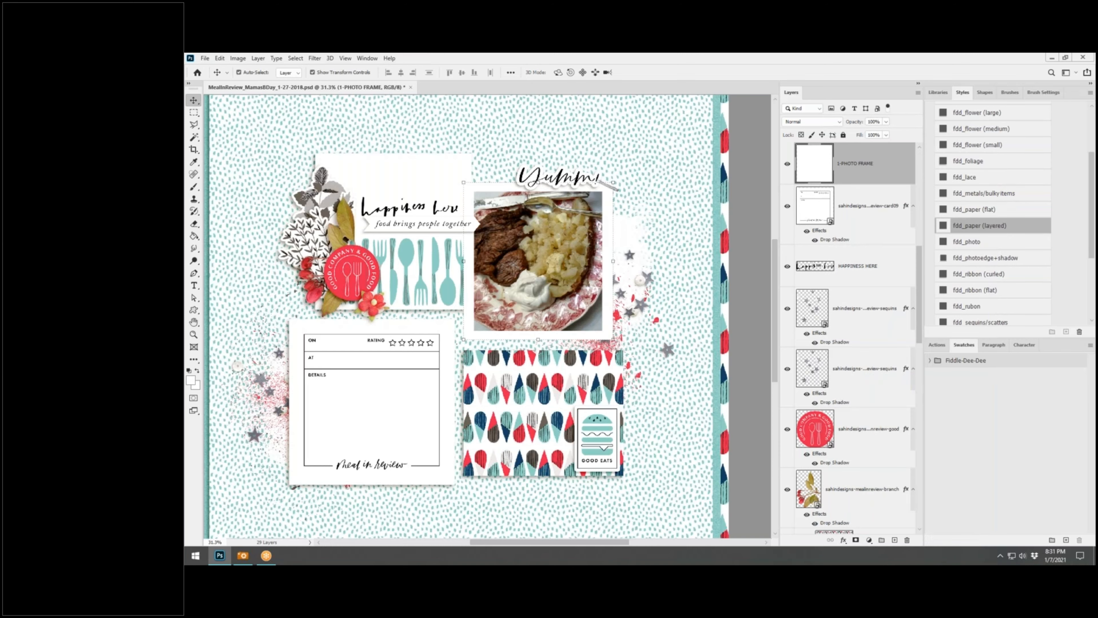
Check the shadow effects on the raindrop paper's 3-PHOTO HERE base, the cutlery card and the photo frame
click(558, 369)
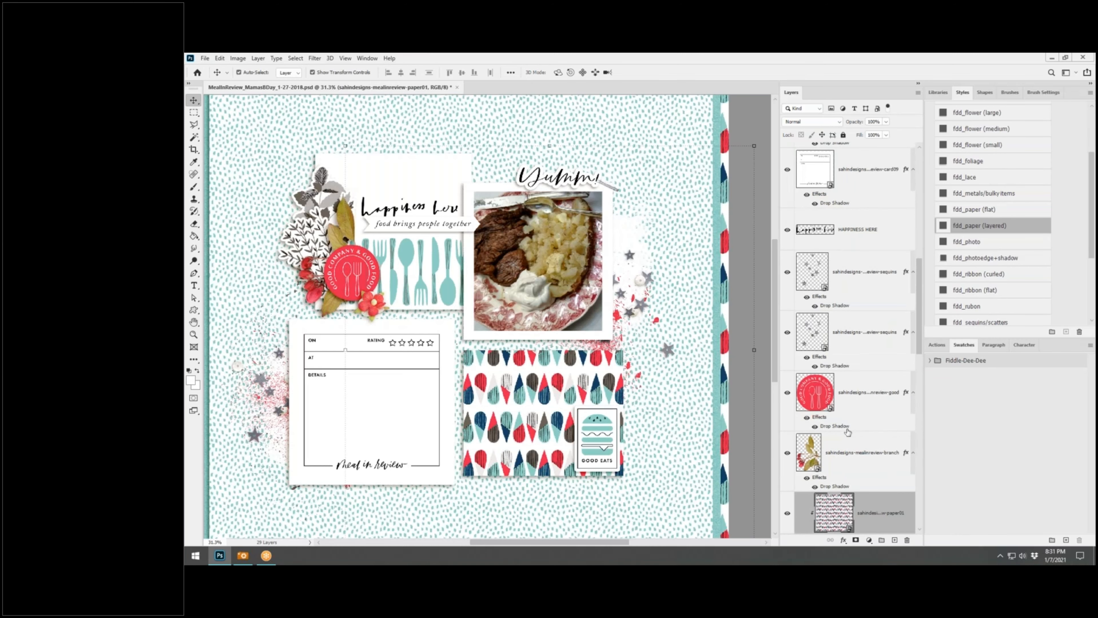
scroll(847, 431, down, 4)
right_click(858, 319)
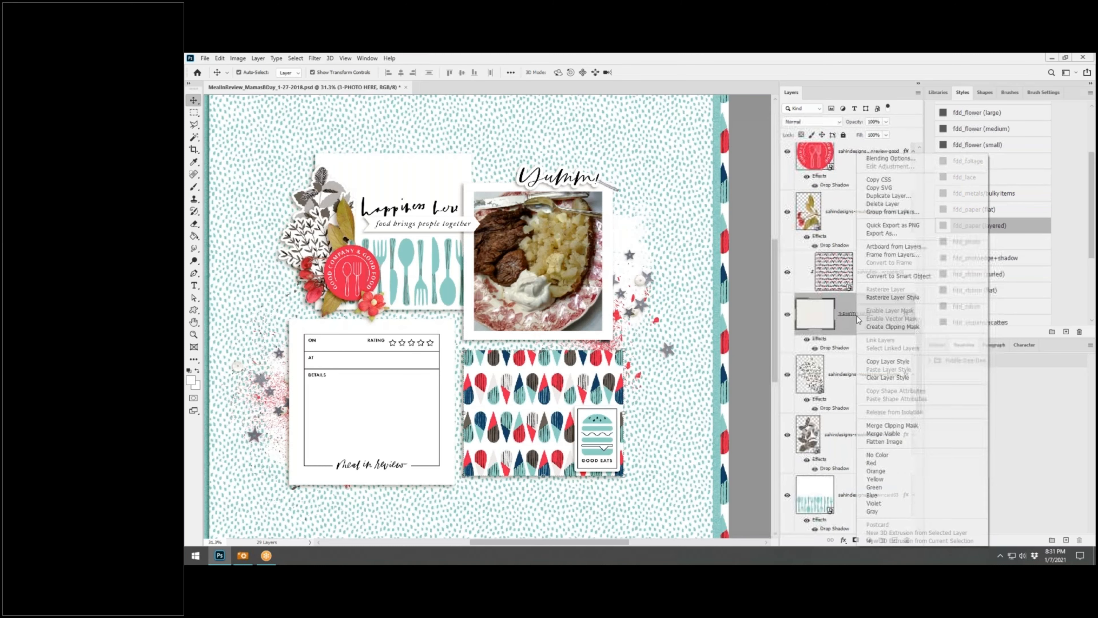
click(892, 327)
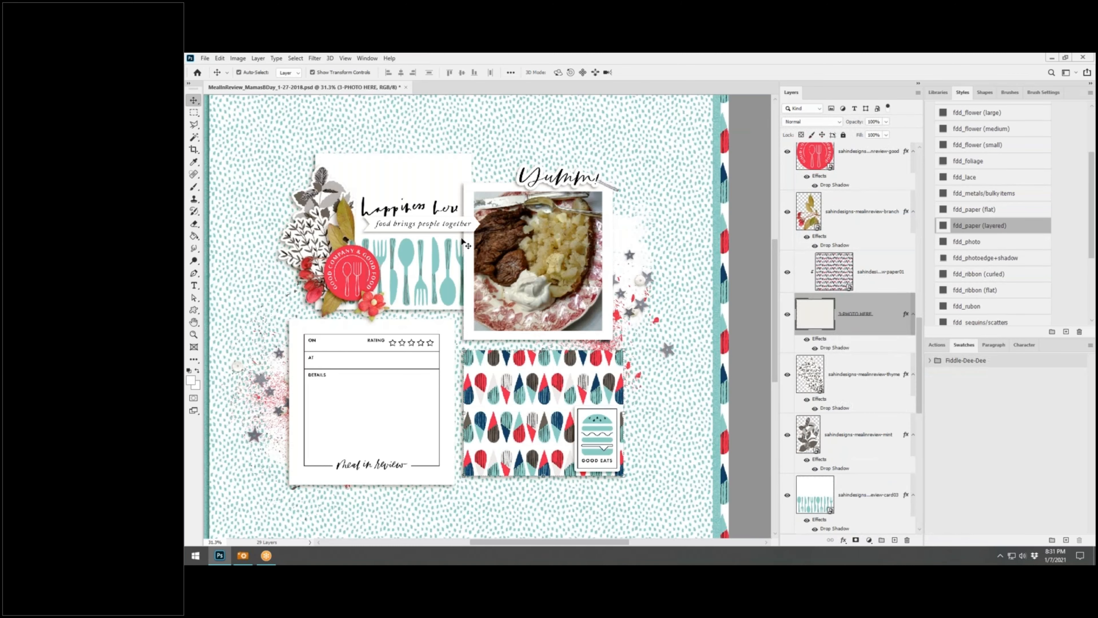
click(419, 185)
scroll(828, 391, down, 3)
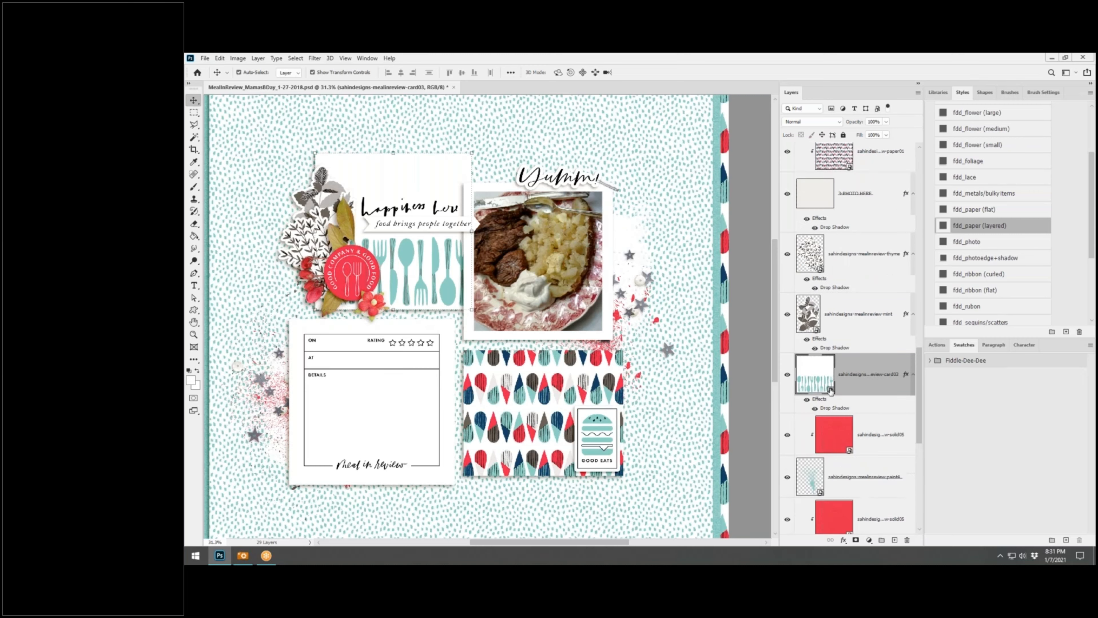
click(611, 198)
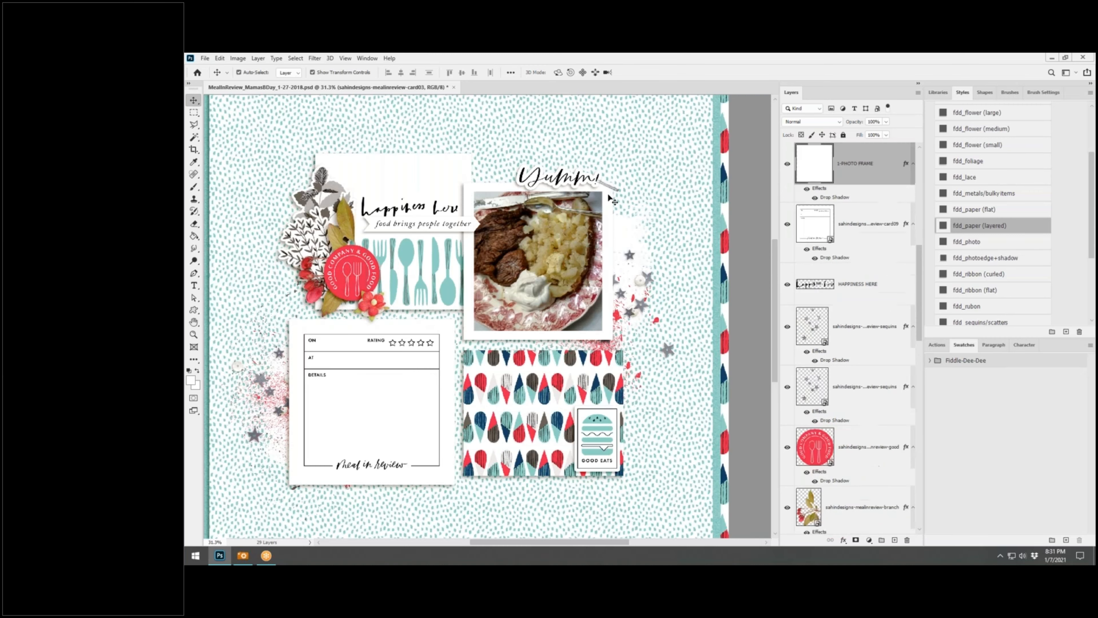
click(743, 174)
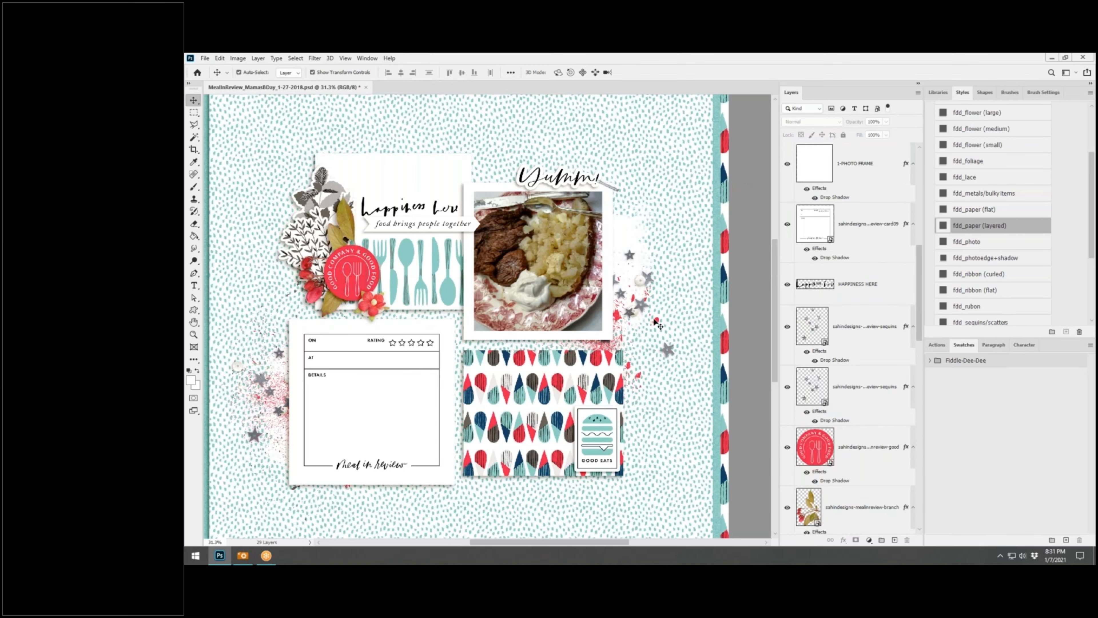
Separate the teal background paper's drop shadow onto its own layer
key(ctrl+0)
click(651, 160)
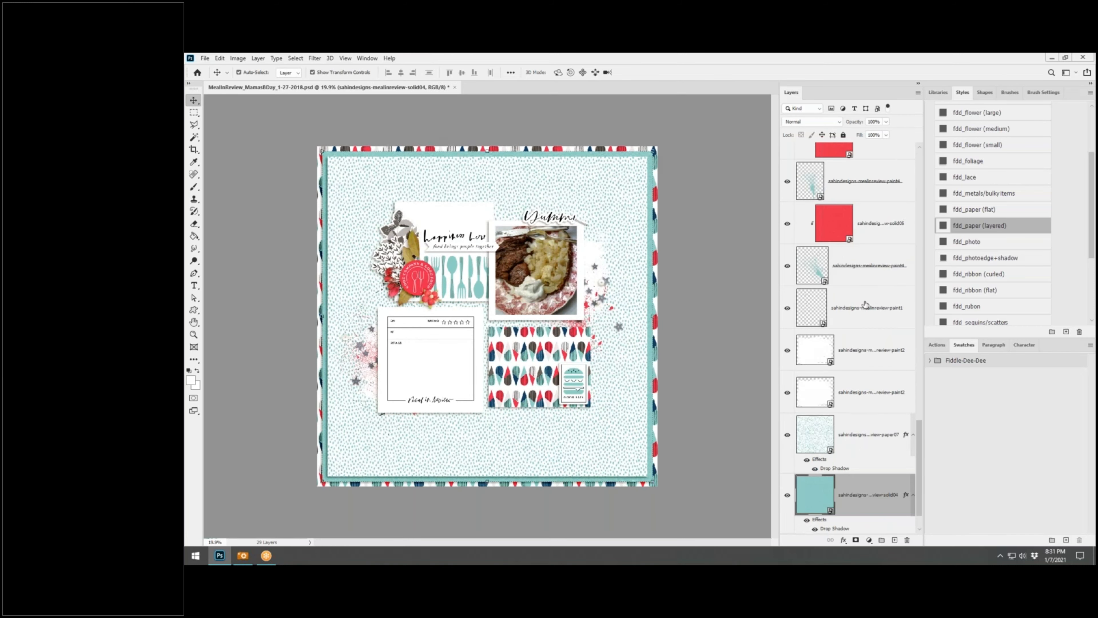
scroll(867, 414, down, 1)
right_click(906, 454)
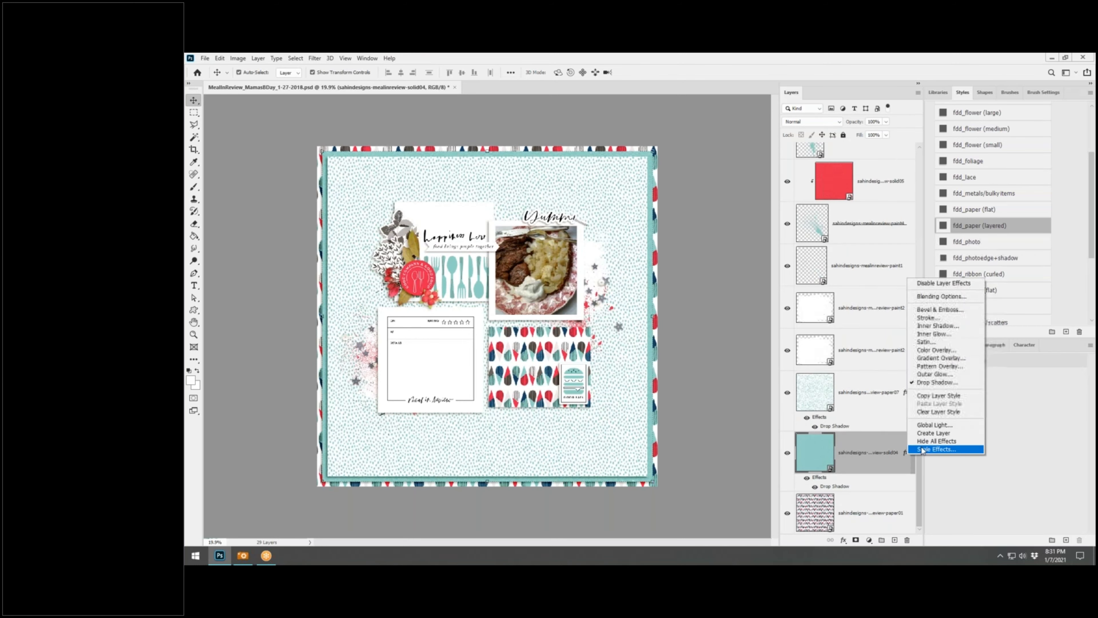
click(933, 433)
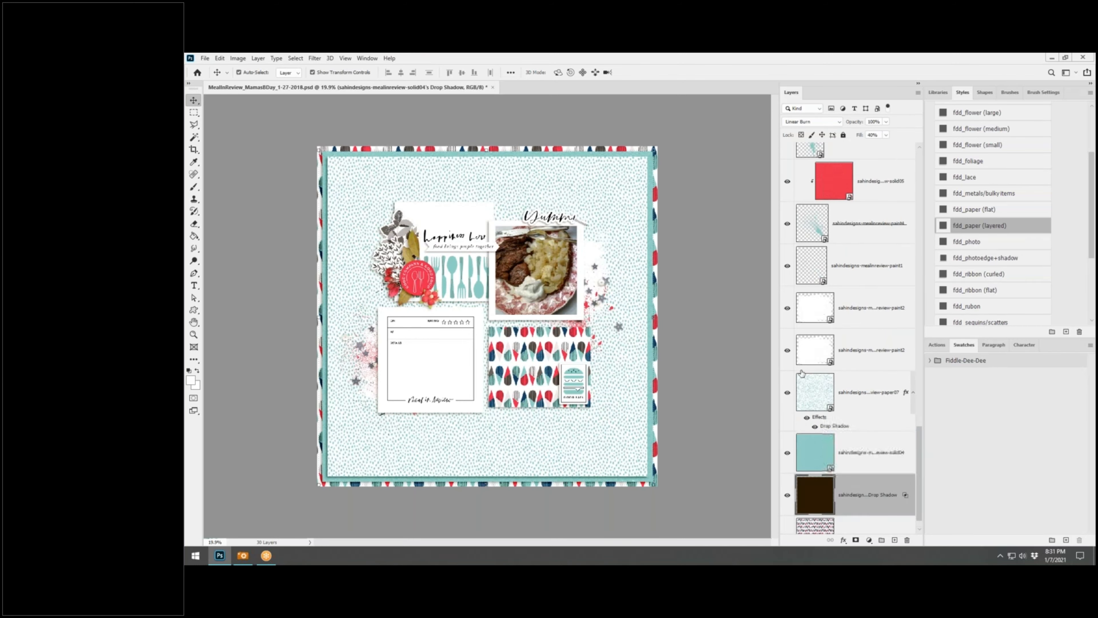
Warp the teal background paper's separated drop shadow, adjusting its four corners and bending its top and bottom edges slightly
key(ctrl+t)
click(609, 72)
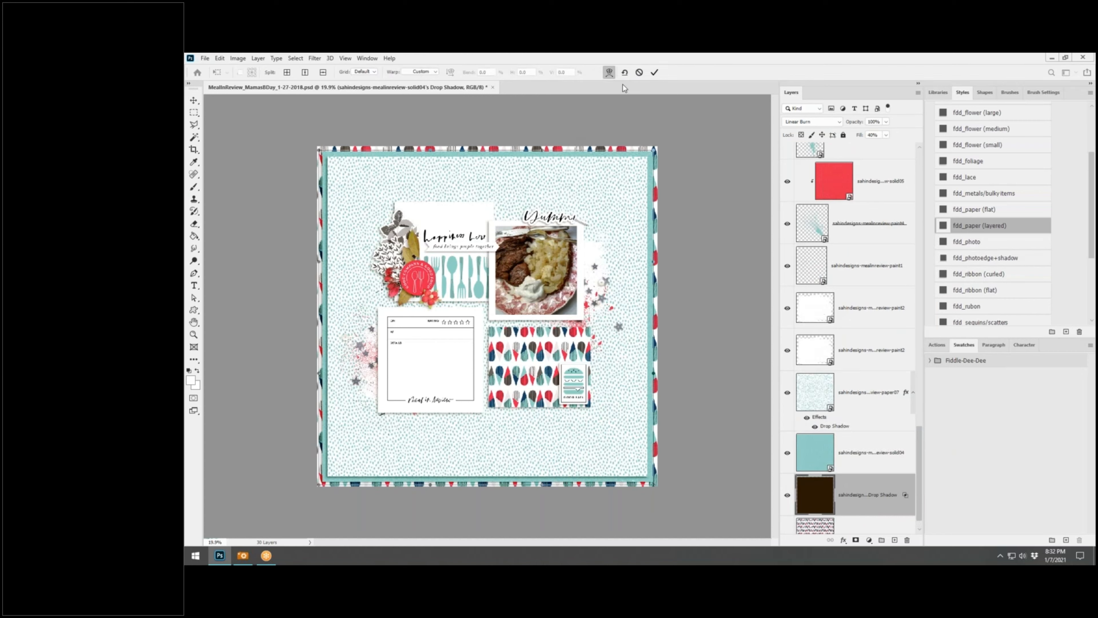
drag(654, 151, 658, 150)
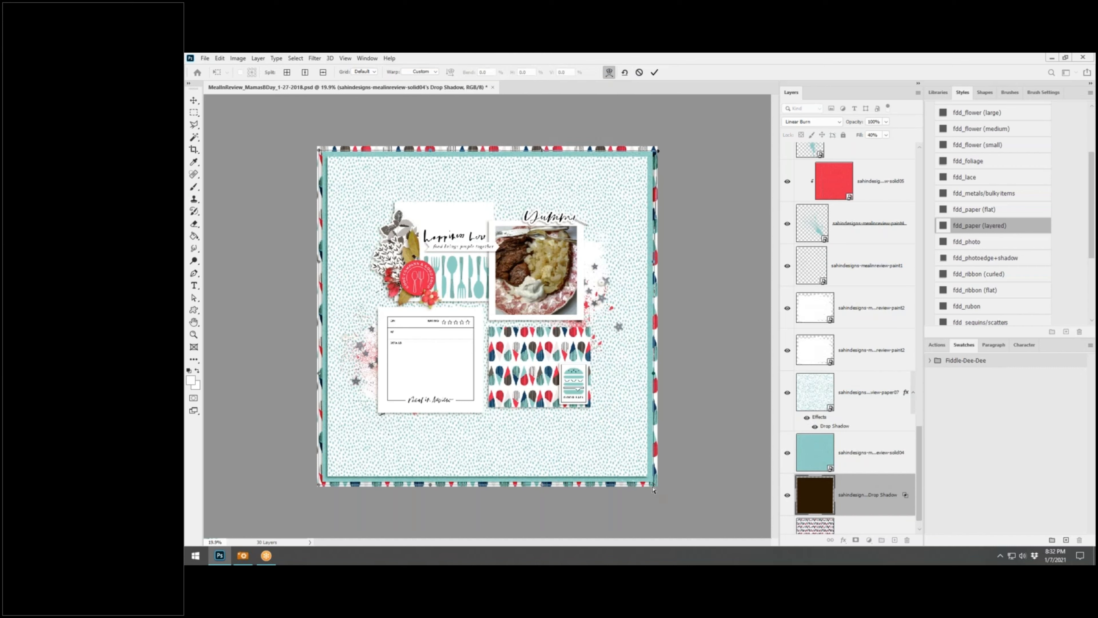
drag(654, 489, 652, 488)
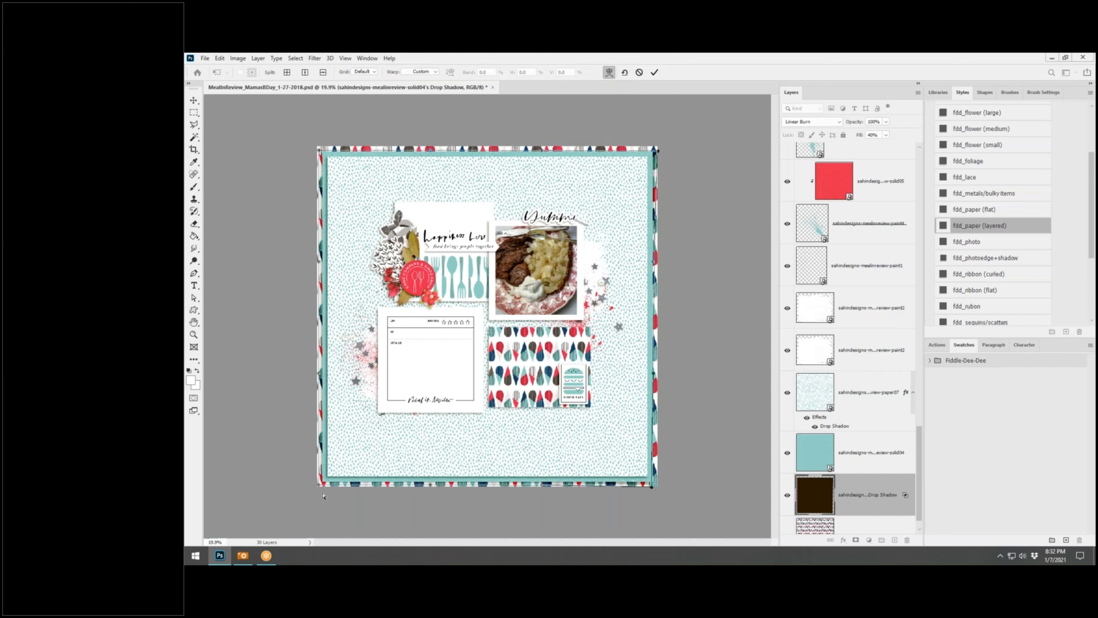
drag(317, 488, 321, 490)
drag(432, 484, 434, 483)
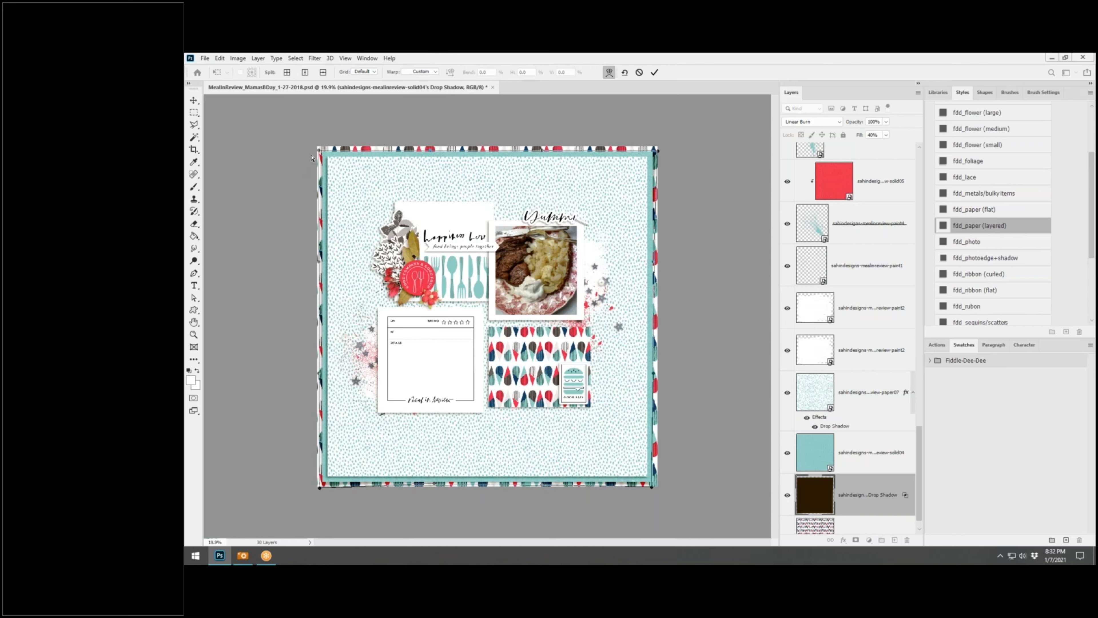
drag(318, 153, 317, 151)
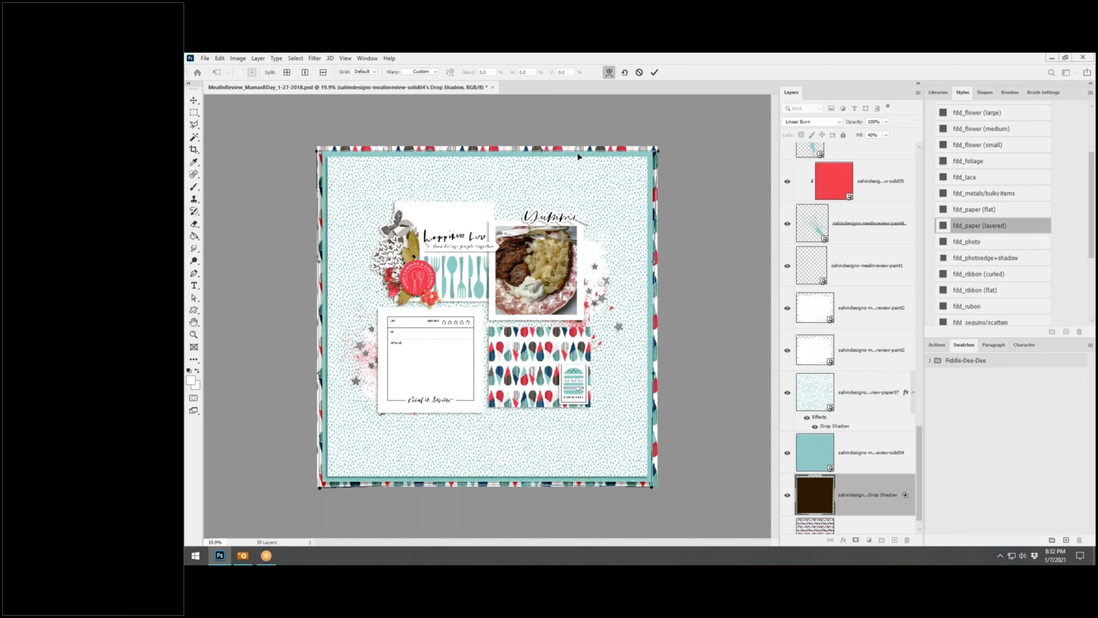
drag(541, 151, 543, 149)
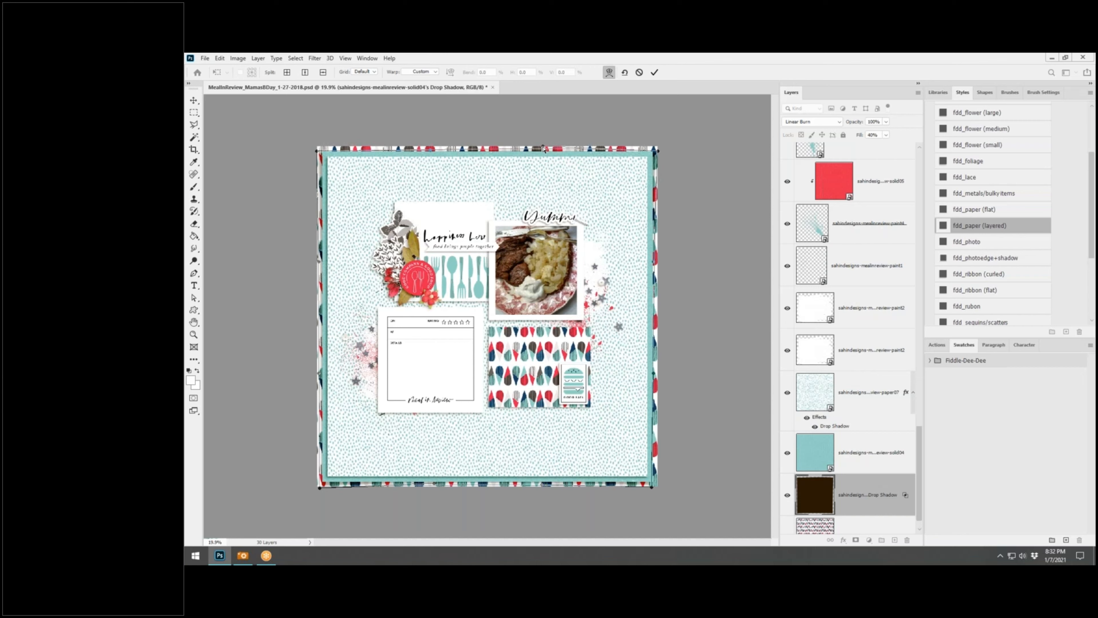
click(654, 73)
Separate the dotted paper's drop shadow onto its own layer
click(640, 180)
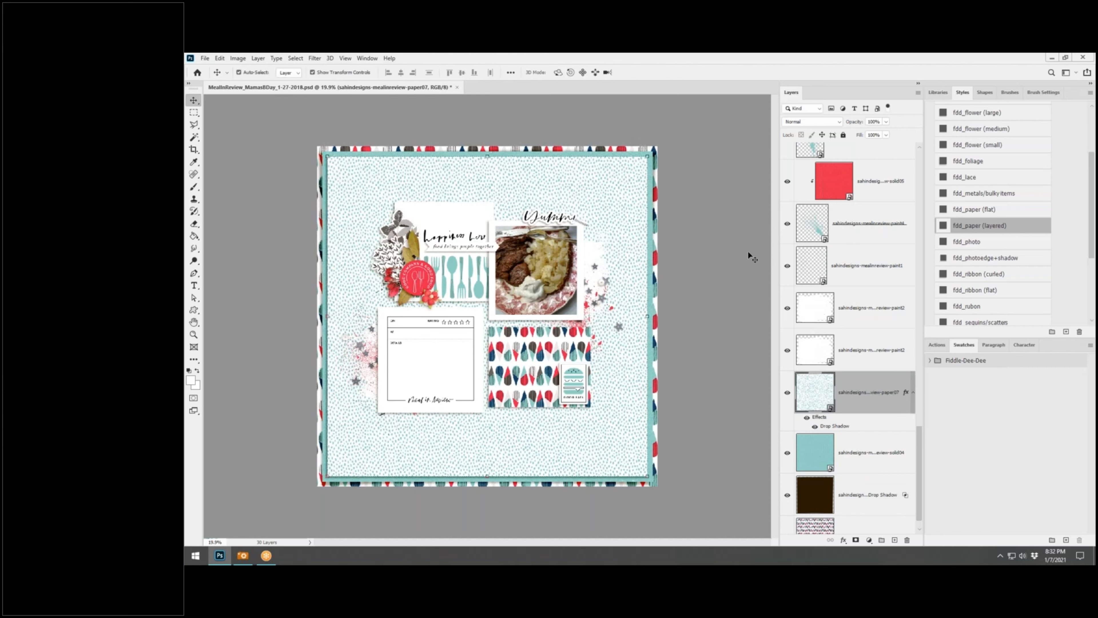
right_click(907, 393)
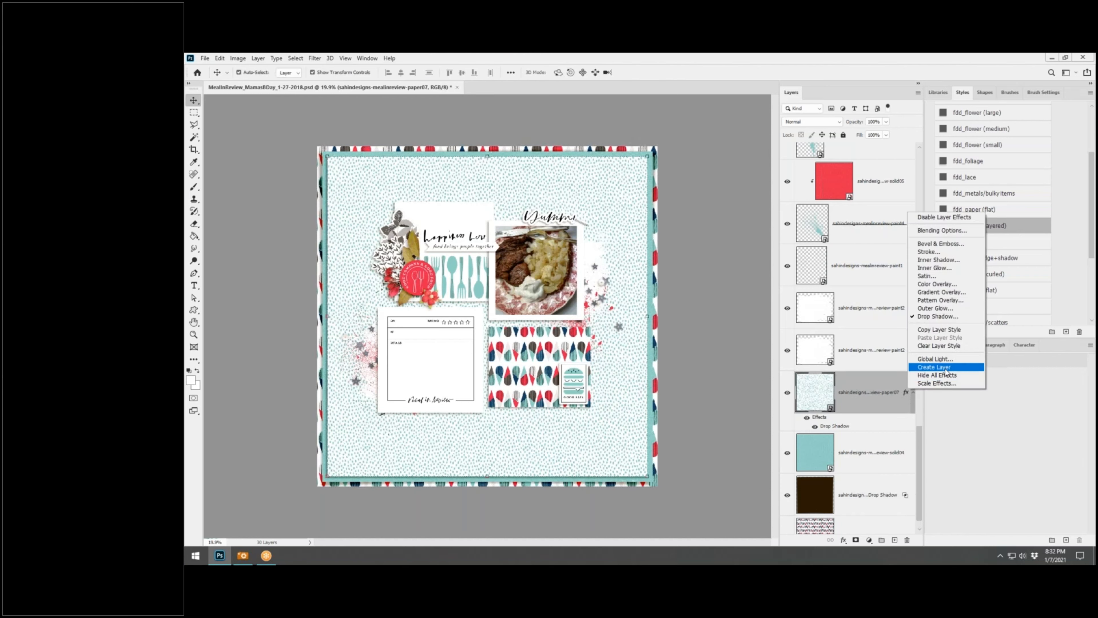
click(934, 367)
Warp the dotted paper's separated drop shadow, shifting its four corners and bending the lower and left edges slightly
key(ctrl+t)
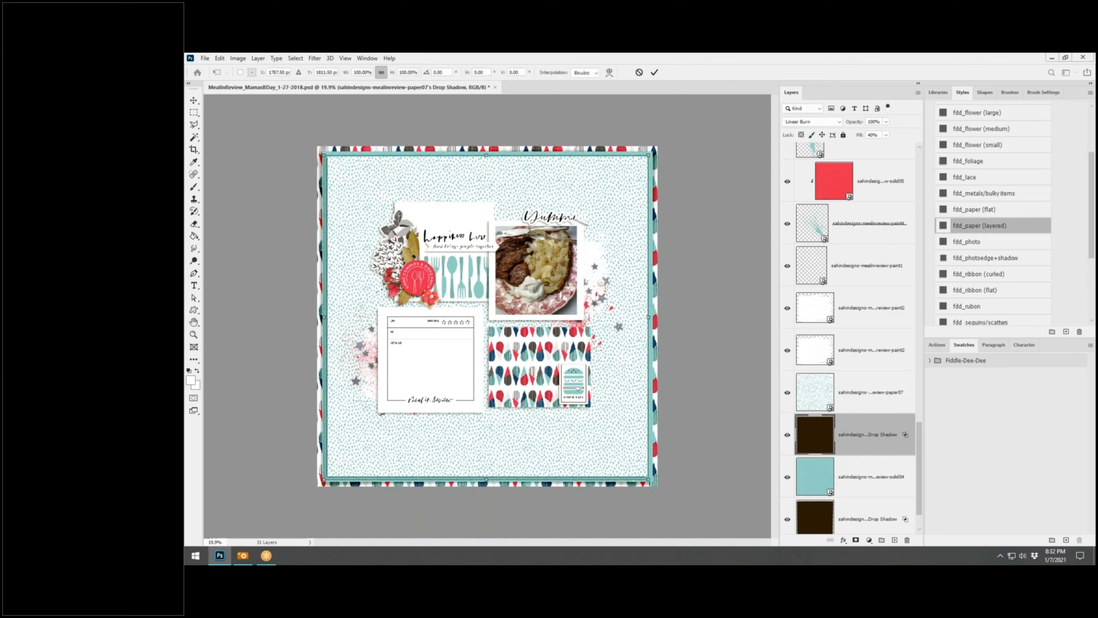
click(609, 72)
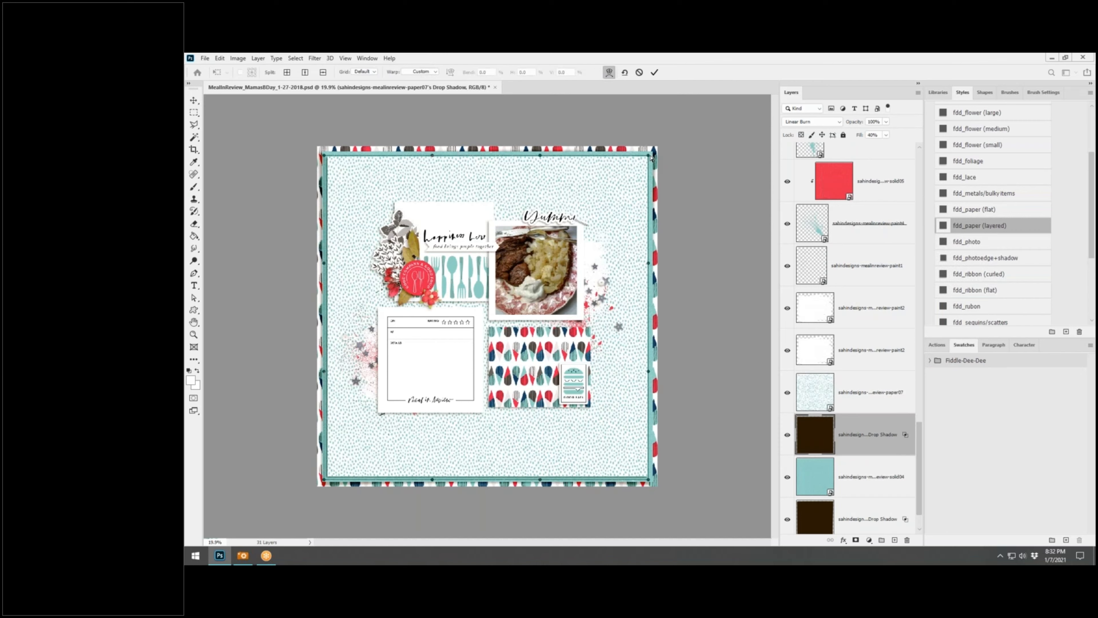
drag(652, 158, 654, 161)
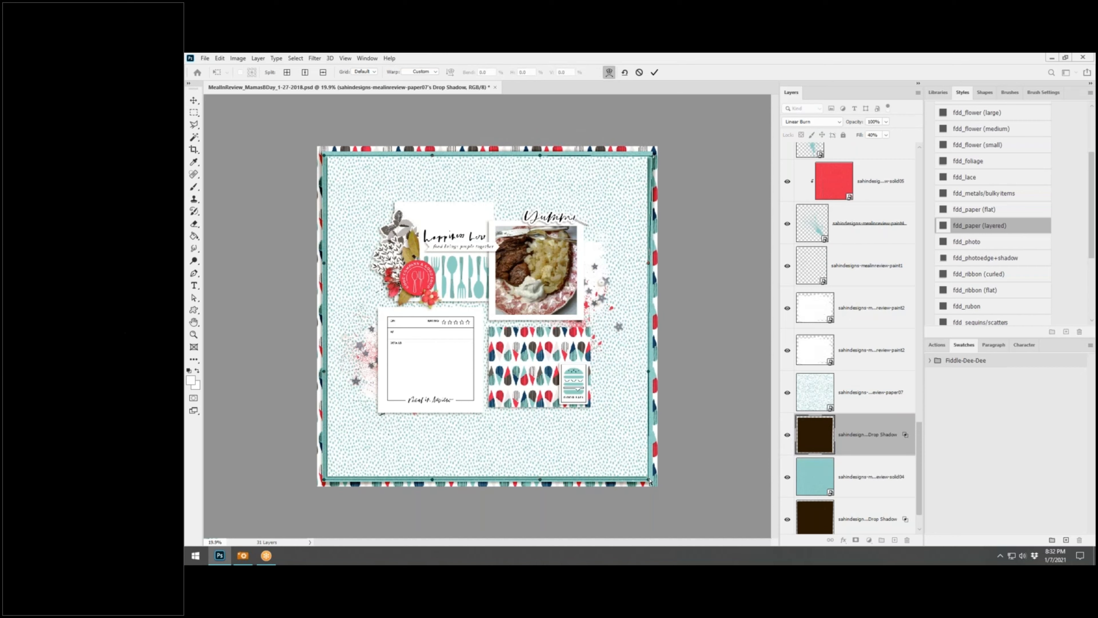
drag(650, 482, 650, 474)
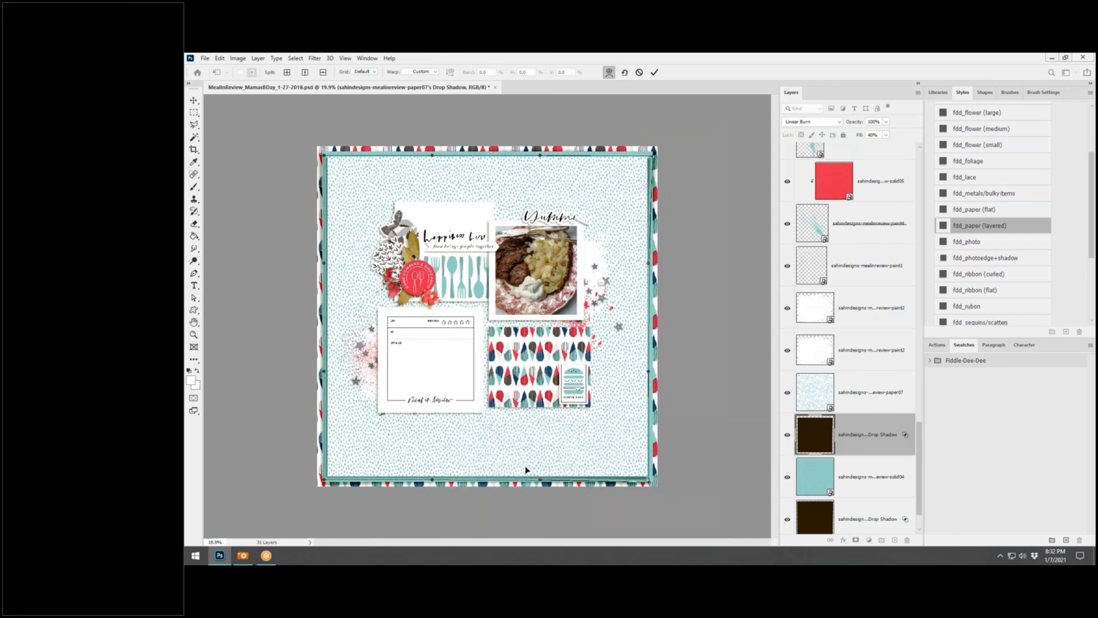
drag(326, 483, 325, 480)
drag(431, 480, 435, 477)
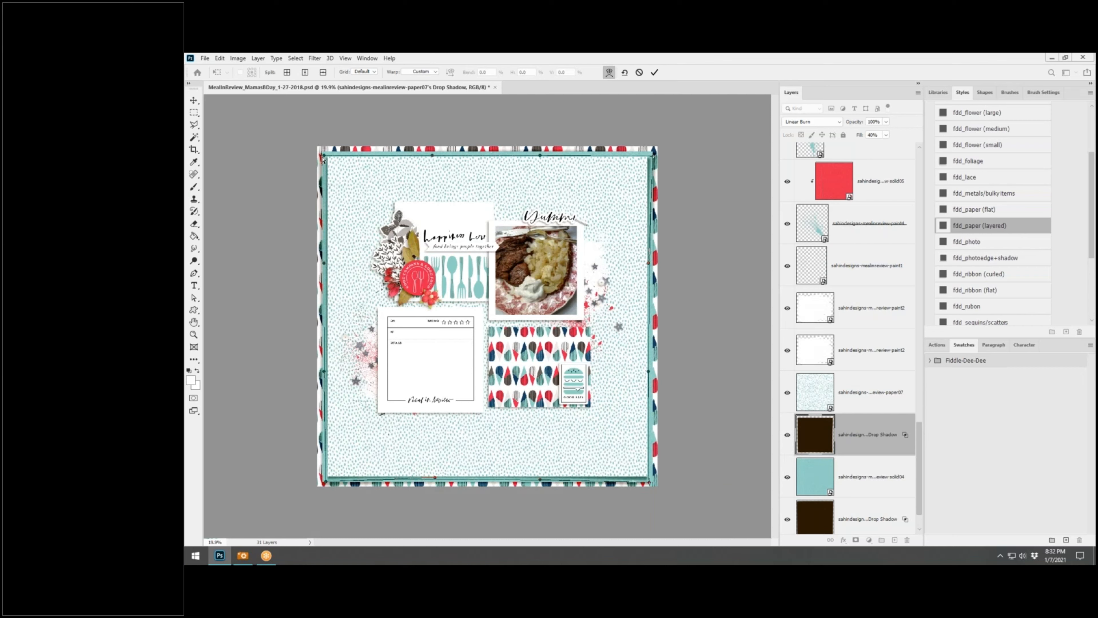
drag(323, 160, 321, 158)
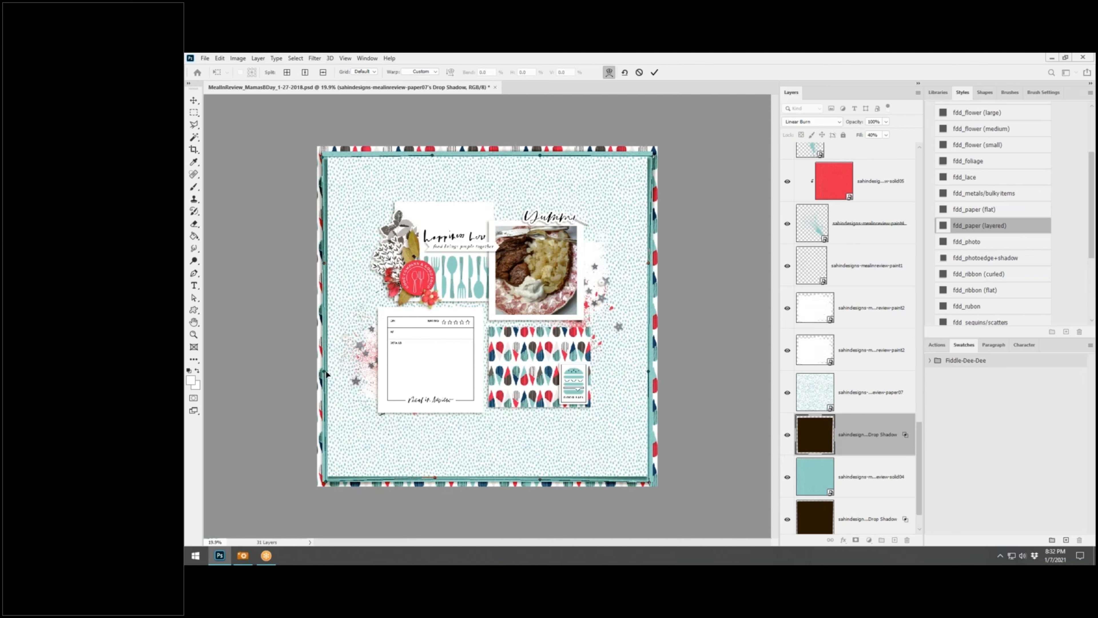
drag(326, 374, 325, 374)
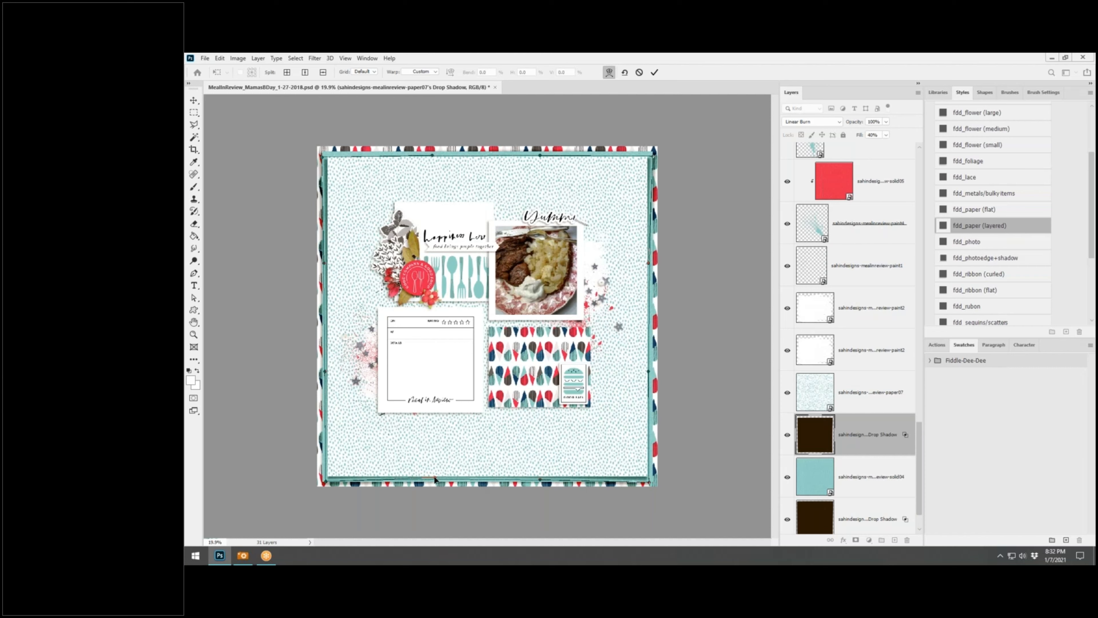
drag(435, 477, 436, 477)
click(655, 73)
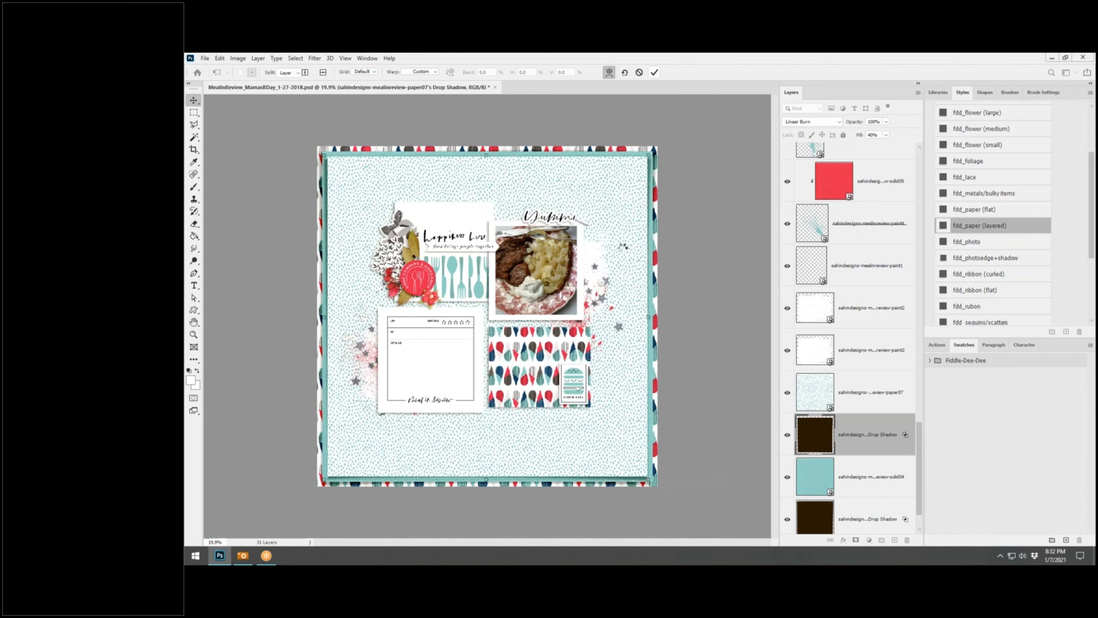
Separate the Yumm! title's drop shadow onto its own layer
scroll(487, 316, up, 1)
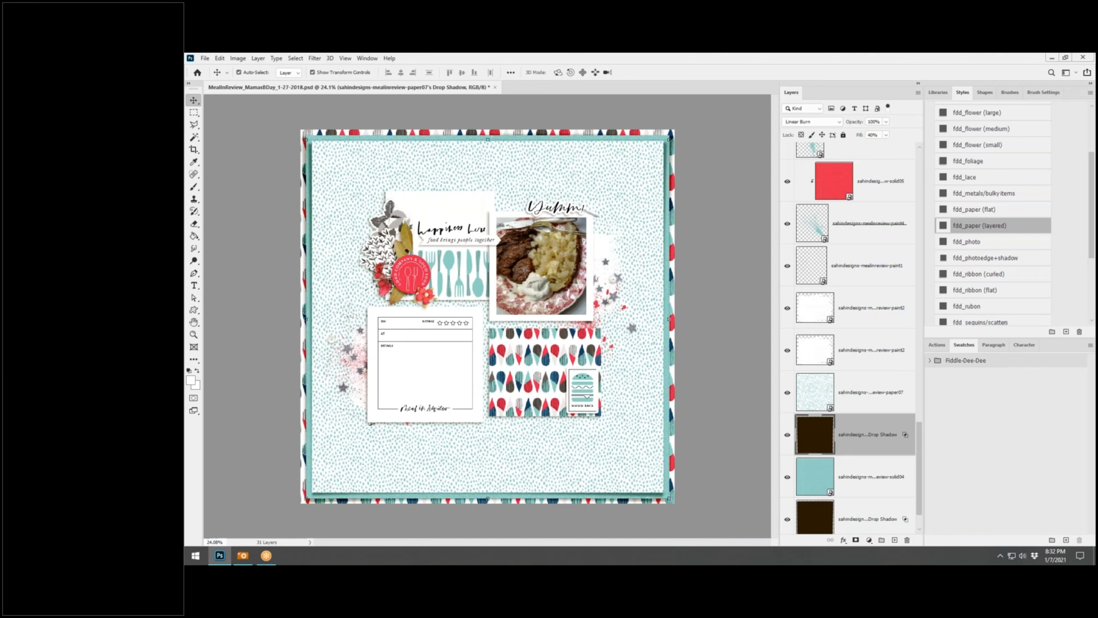
scroll(488, 316, up, 1)
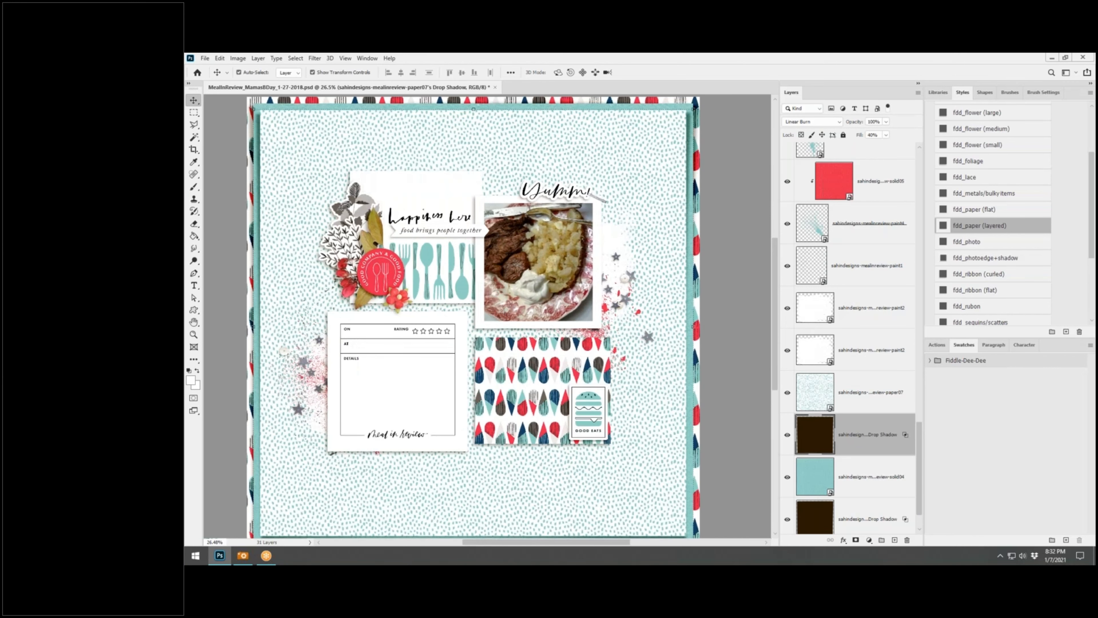
click(556, 190)
right_click(905, 164)
click(935, 319)
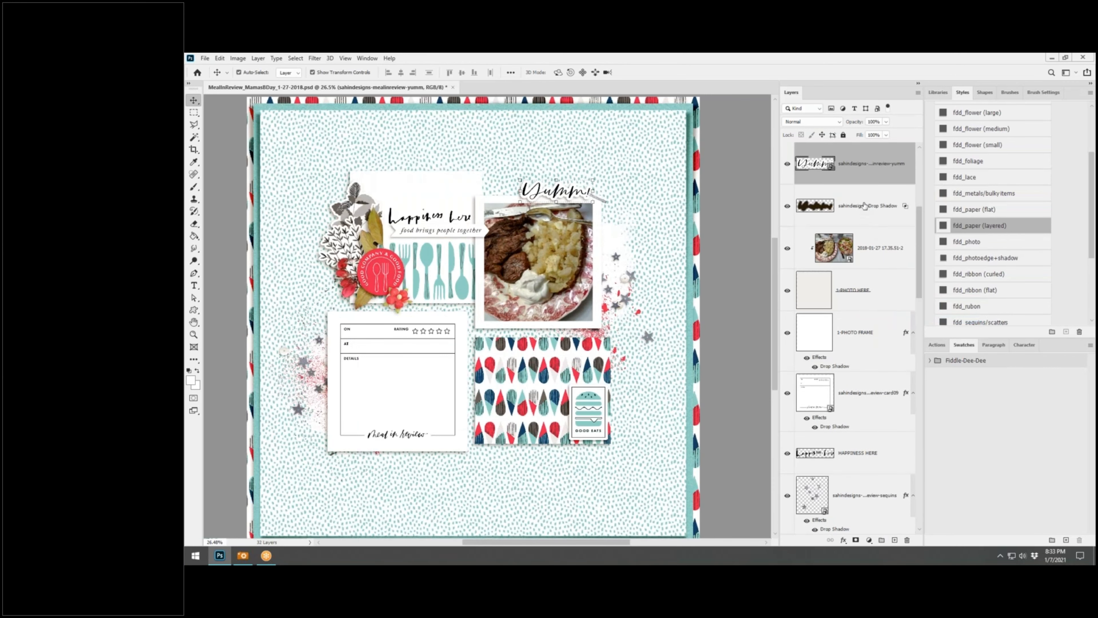
Warp the Yumm! title's separated drop shadow, reshaping its upper-left and lower-right corners and its top and bottom edges
scroll(554, 200, up, 1)
scroll(554, 199, up, 4)
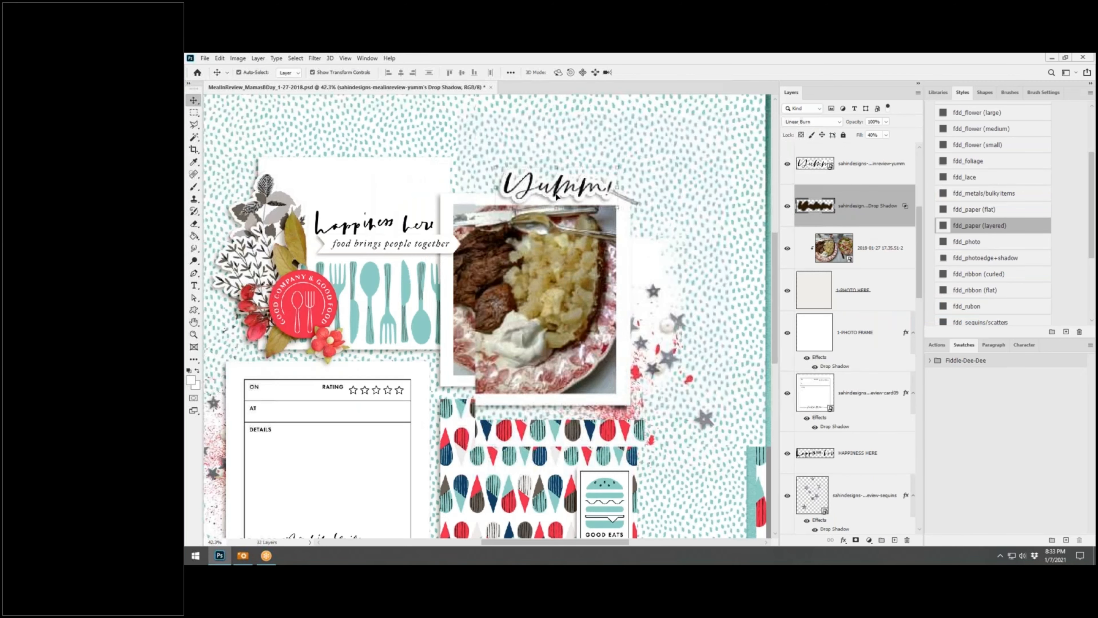
scroll(557, 197, up, 1)
key(ctrl+t)
click(609, 73)
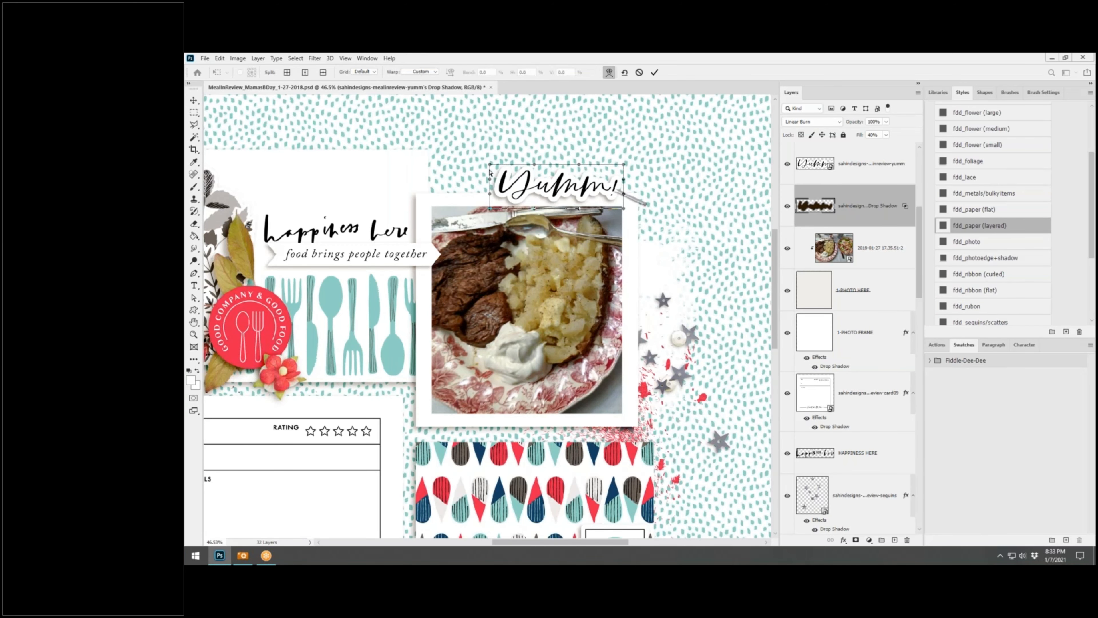
drag(488, 175, 486, 181)
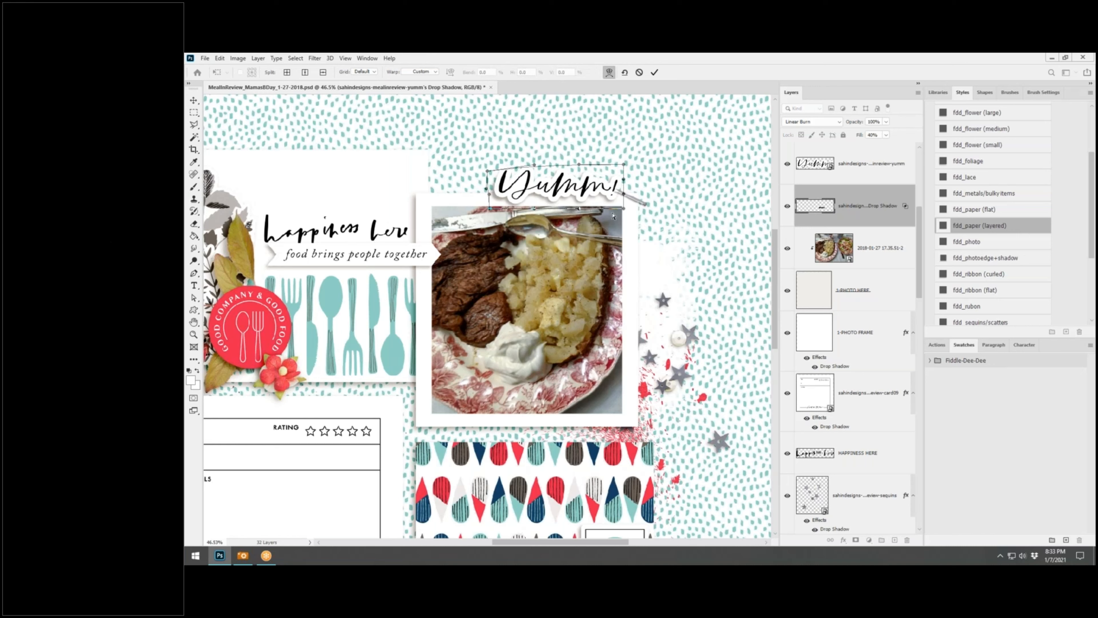
drag(613, 214, 617, 206)
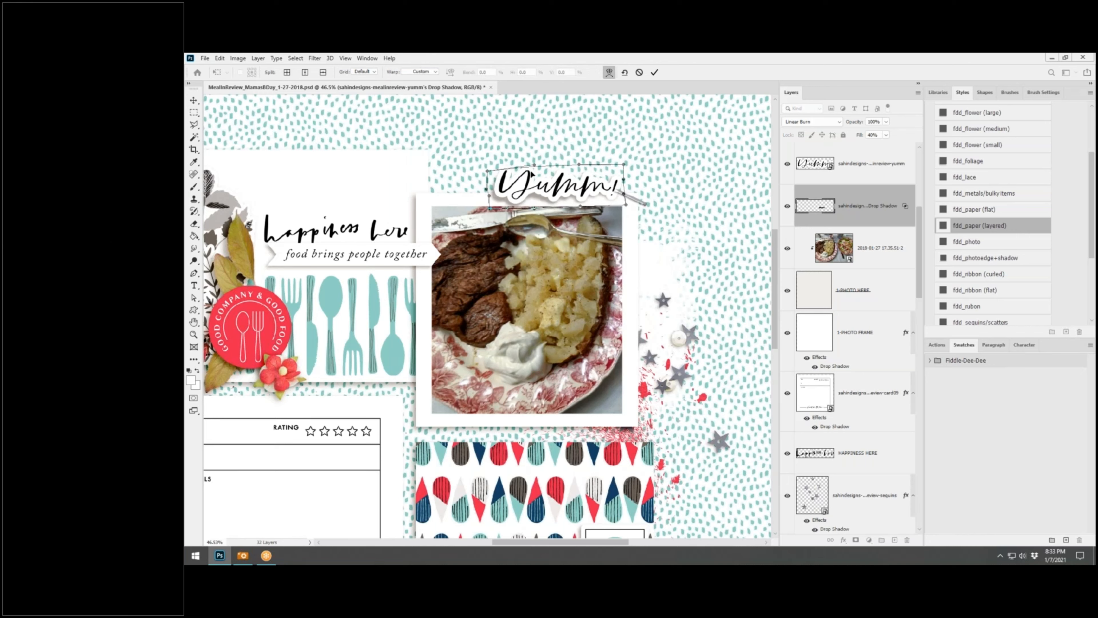
drag(534, 165, 487, 168)
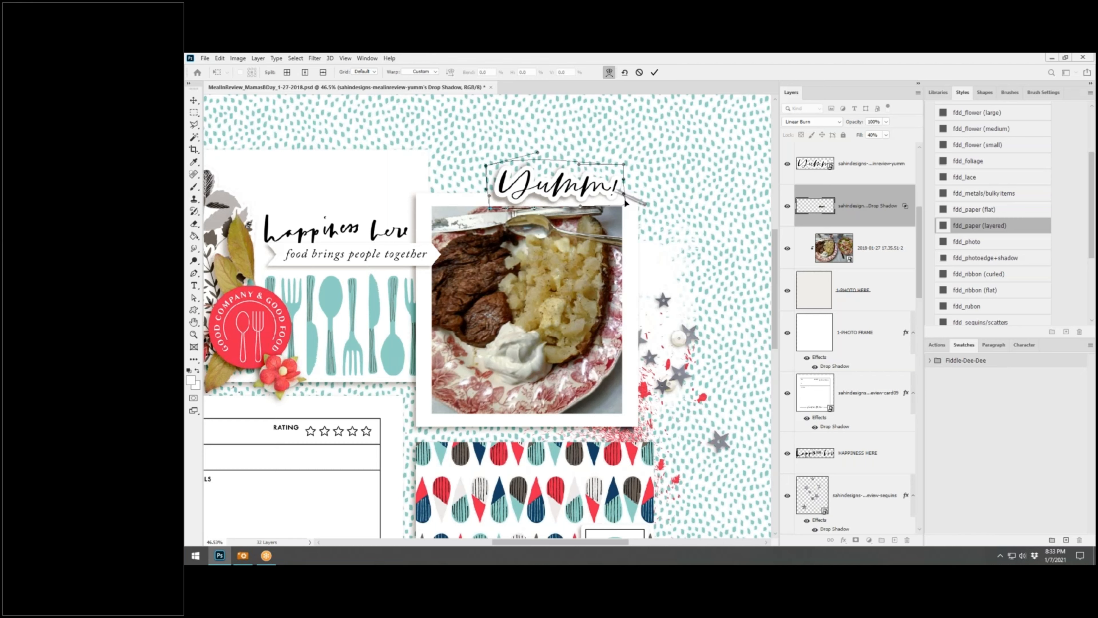
drag(626, 208, 628, 210)
click(654, 73)
Separate the 1-PHOTO FRAME layer's drop shadow onto its own layer and select that shadow layer
scroll(701, 232, down, 3)
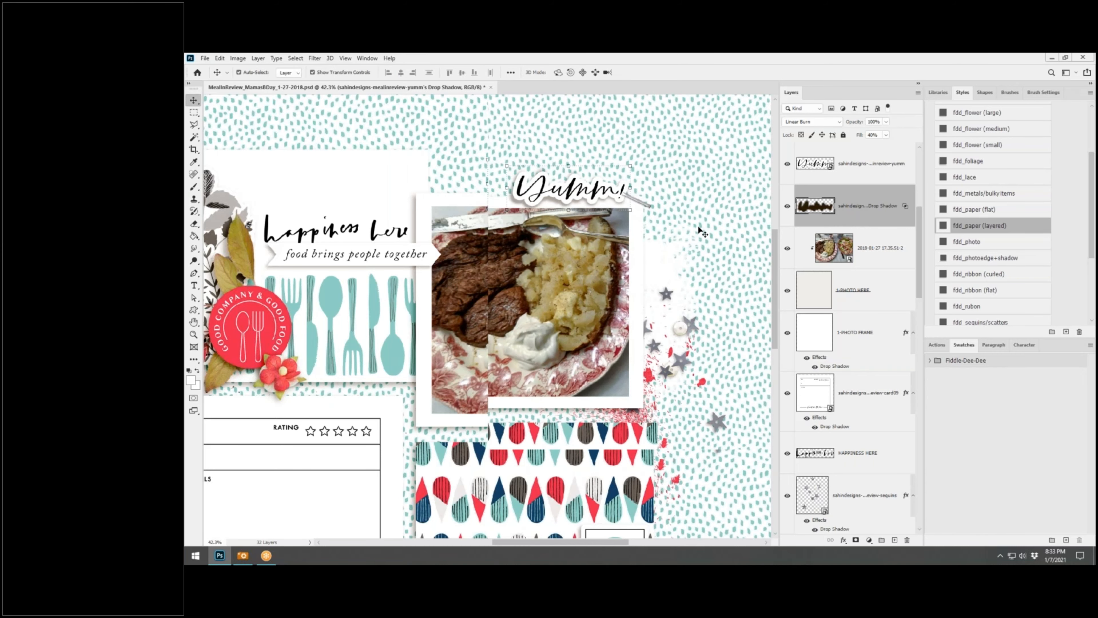
scroll(701, 232, down, 1)
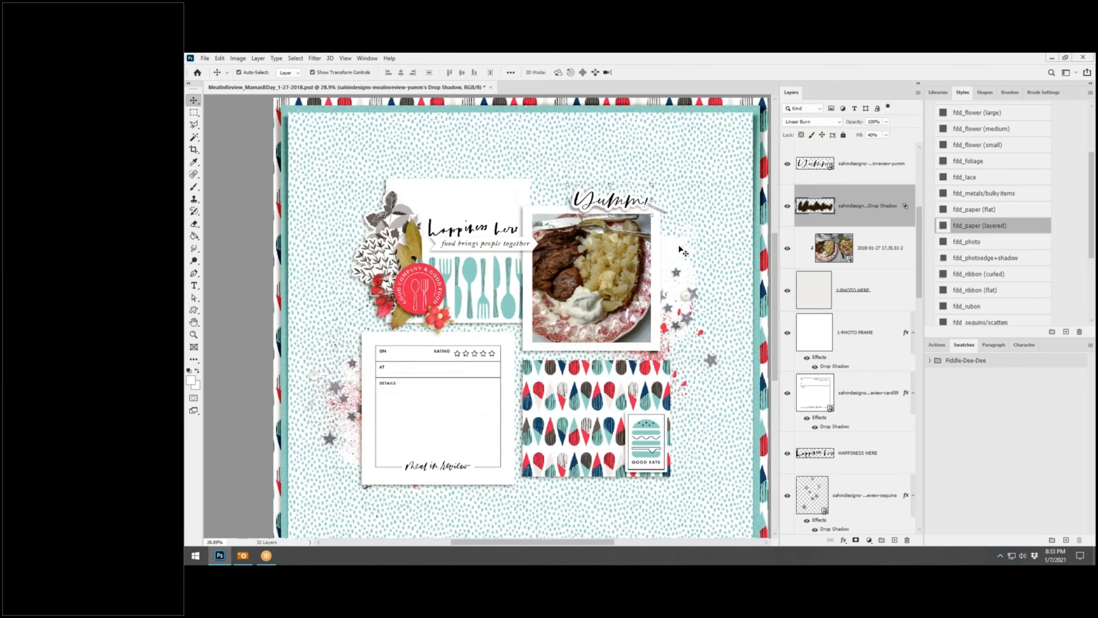
click(906, 335)
right_click(907, 335)
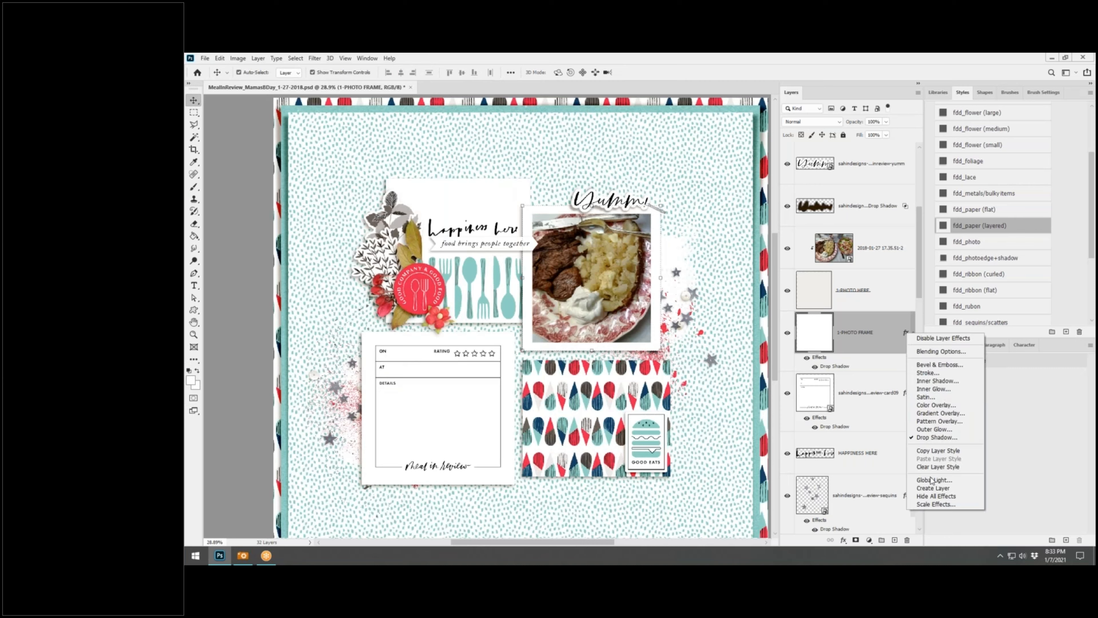
click(939, 495)
click(861, 383)
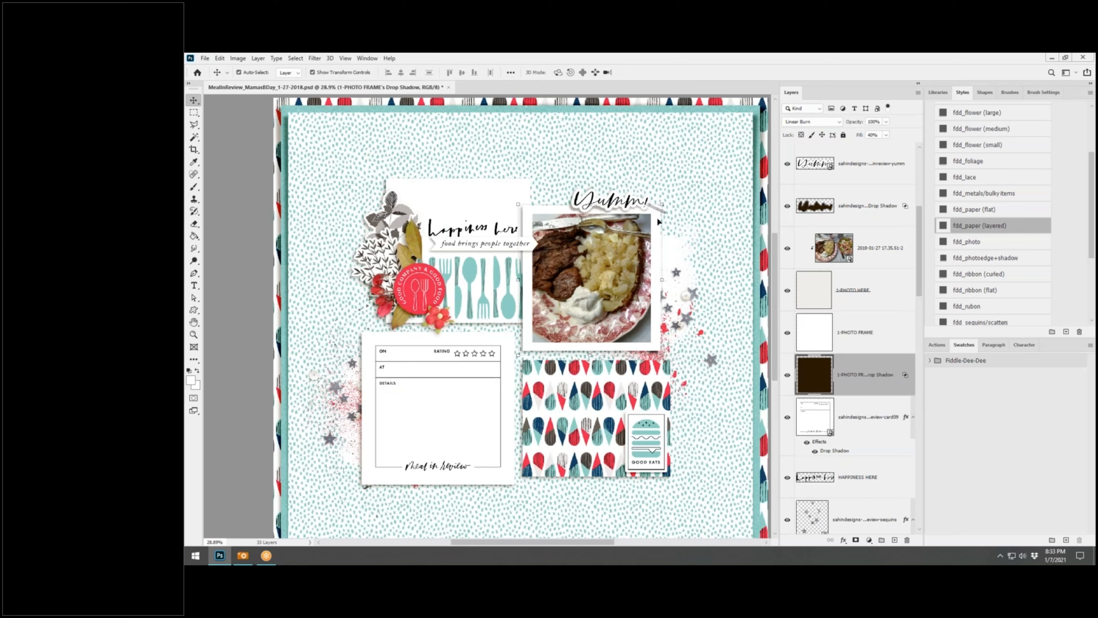
Warp the photo frame's separated drop shadow, pulling its right corners outward and reshaping the bottom edge and upper-left corner
click(663, 206)
click(609, 73)
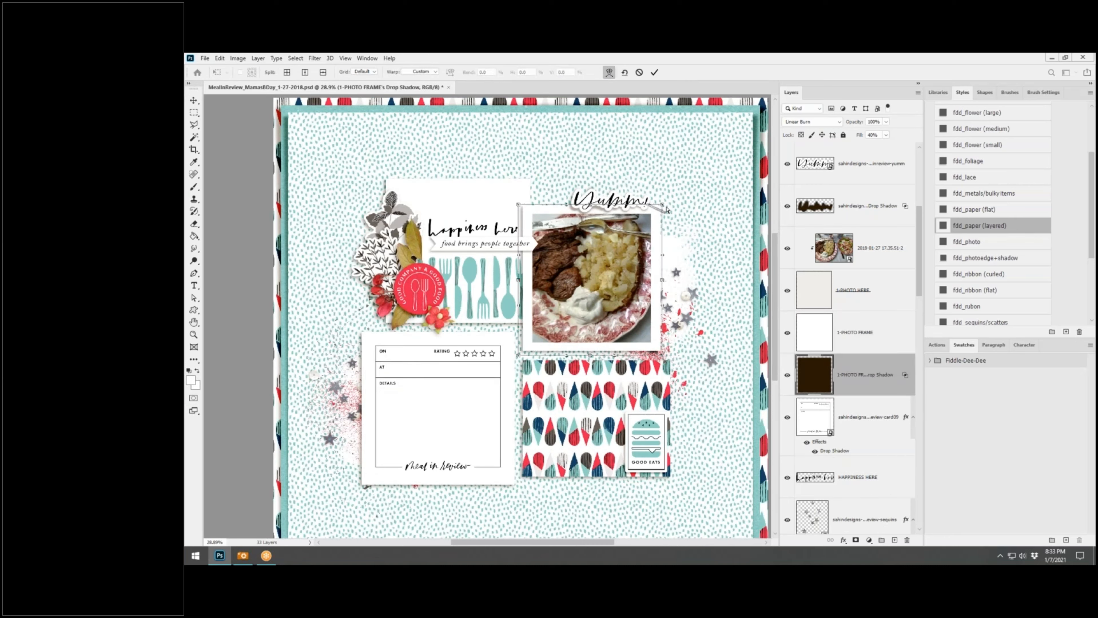
drag(663, 205, 666, 203)
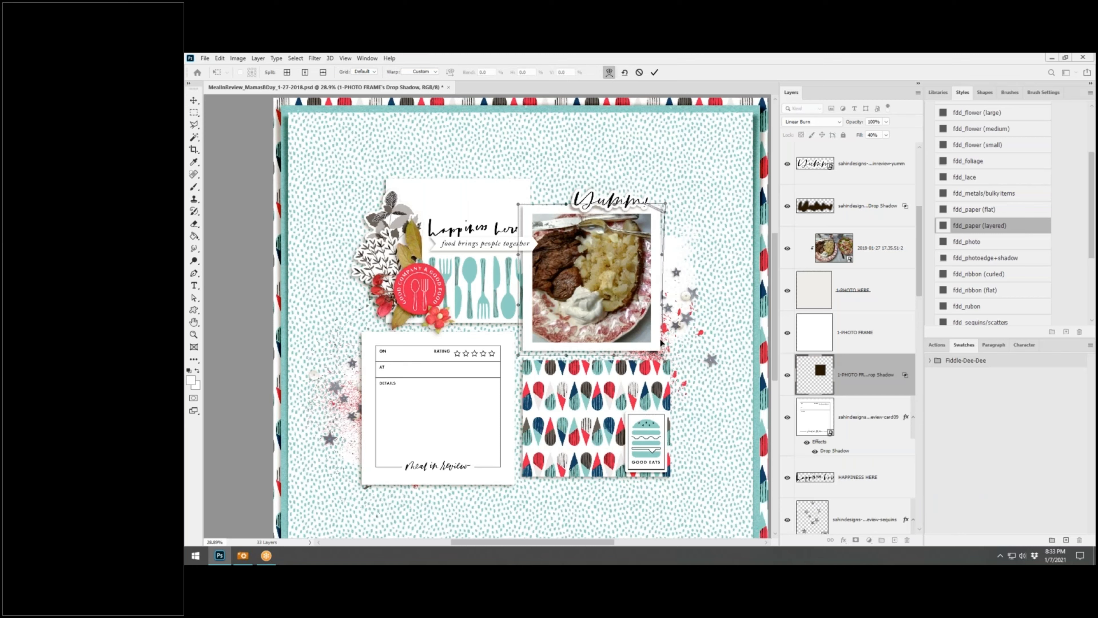
drag(663, 356, 665, 360)
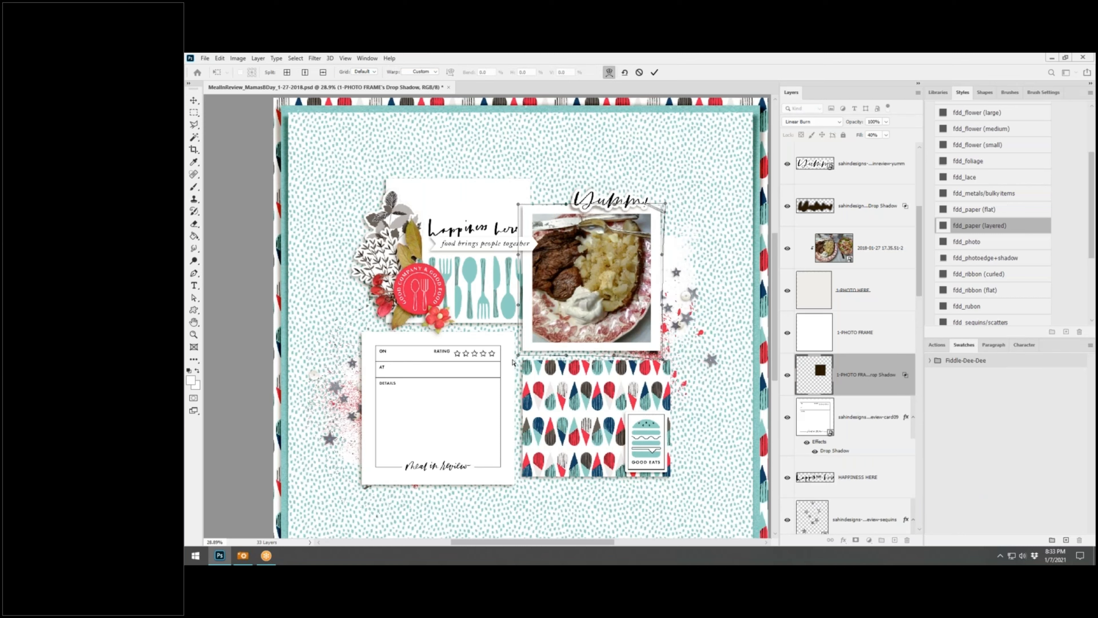
drag(520, 356, 567, 351)
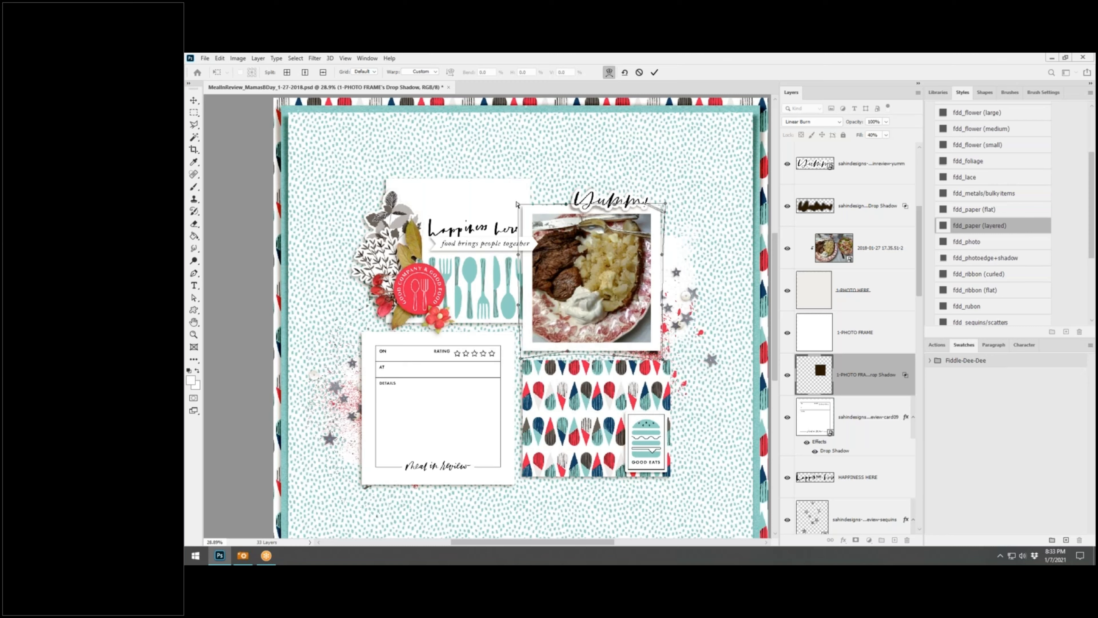
drag(518, 207, 518, 207)
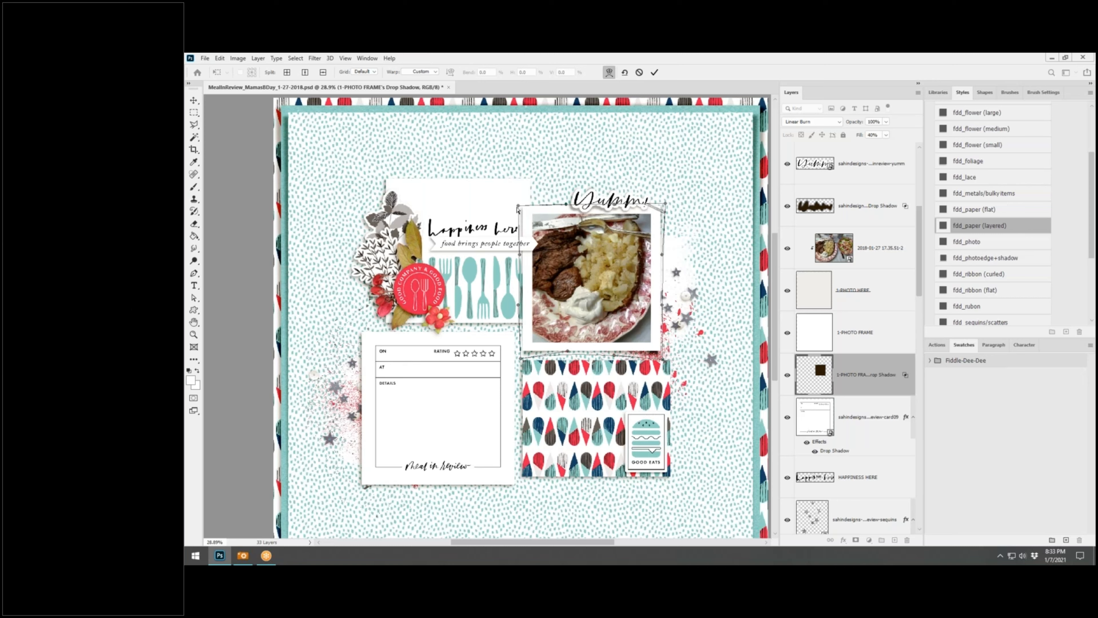
drag(516, 209, 517, 210)
click(654, 72)
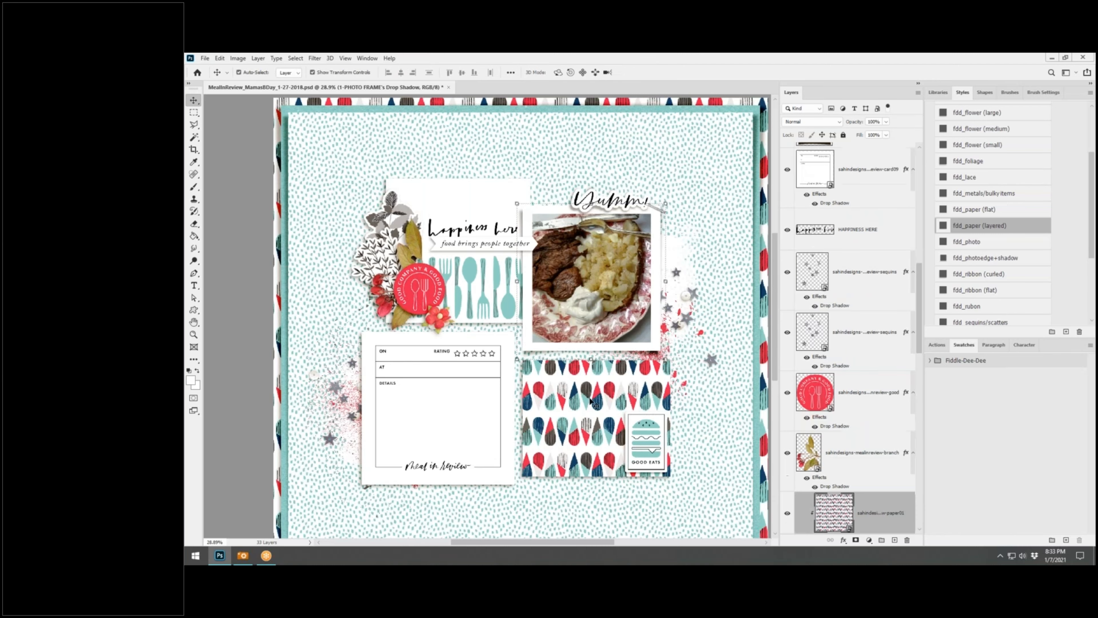
click(630, 293)
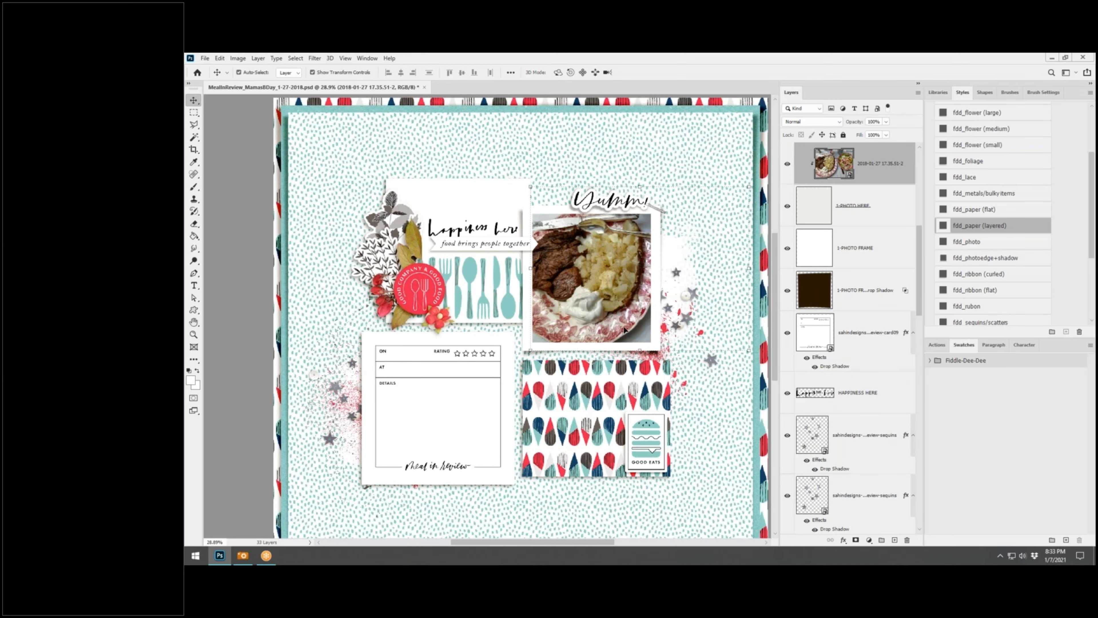
Separate the drop shadow of the 3-PHOTO HERE layer, beneath the teardrop-patterned paper, onto its own layer
click(644, 387)
scroll(656, 388, down, 1)
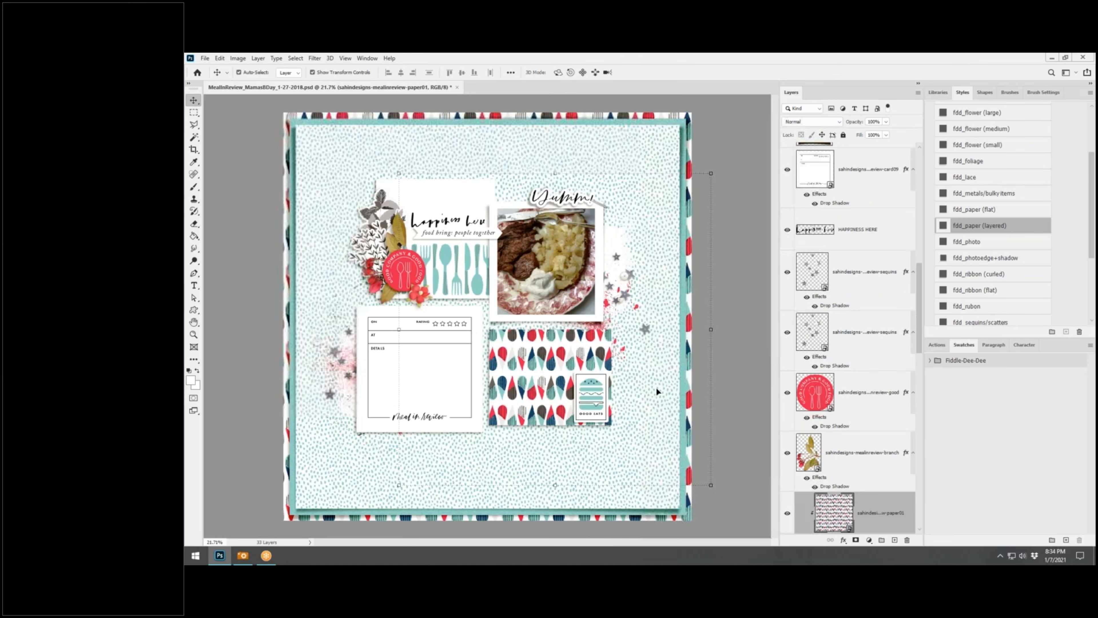
scroll(866, 442, down, 3)
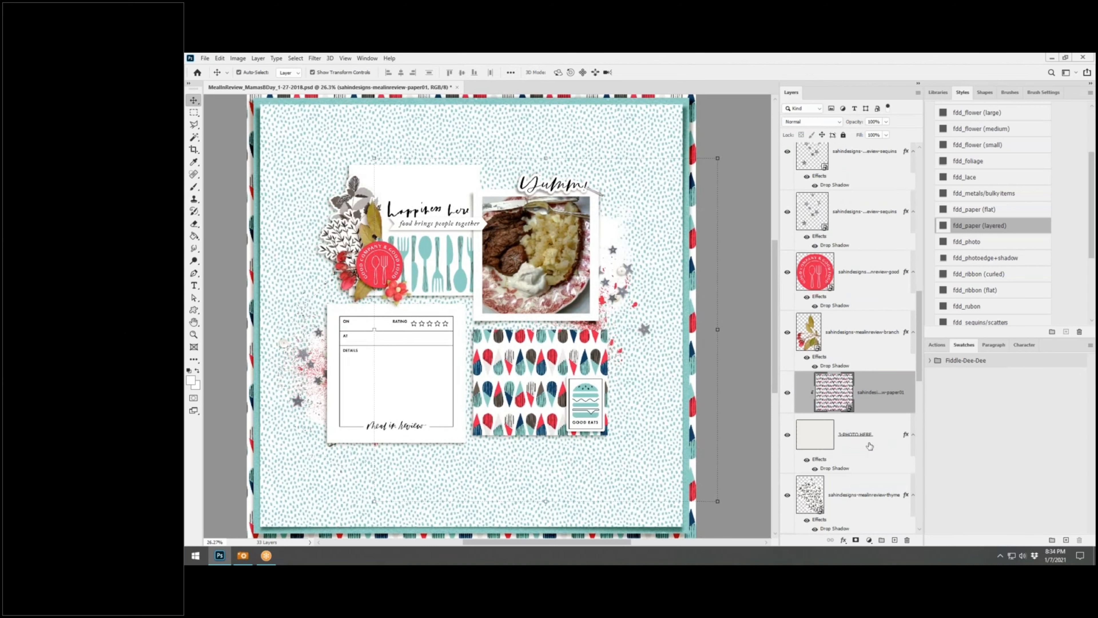
right_click(903, 443)
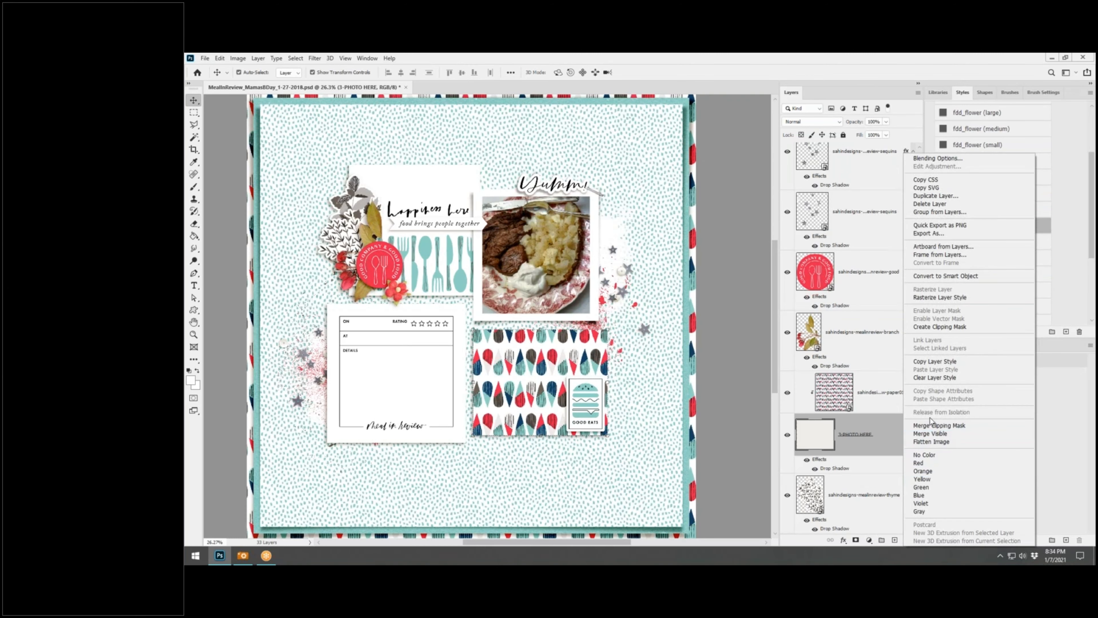
click(857, 429)
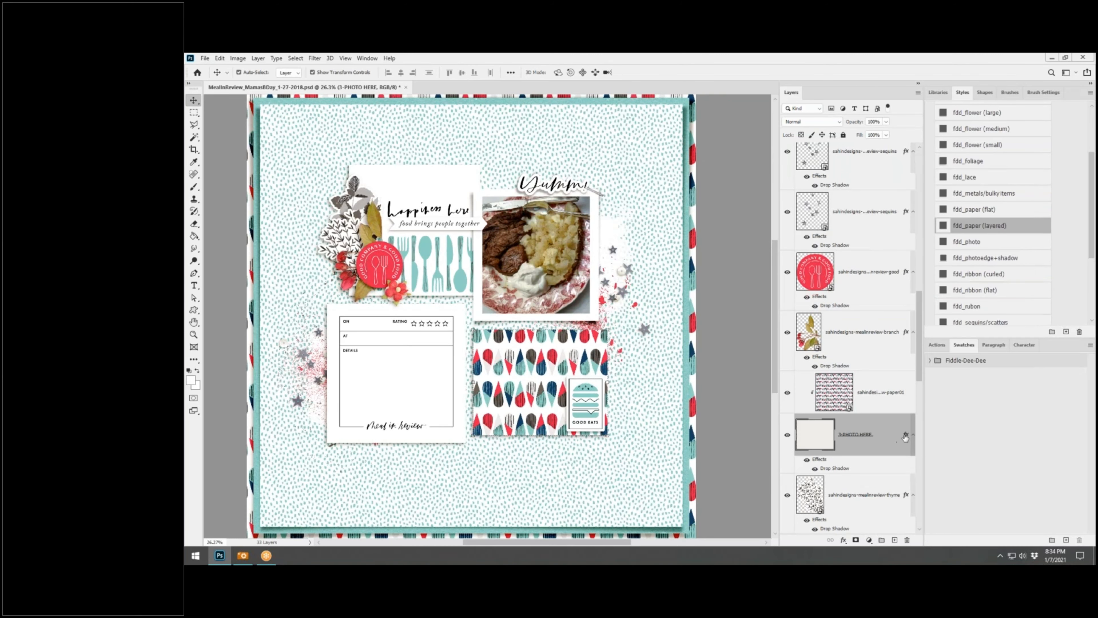
right_click(905, 438)
click(942, 413)
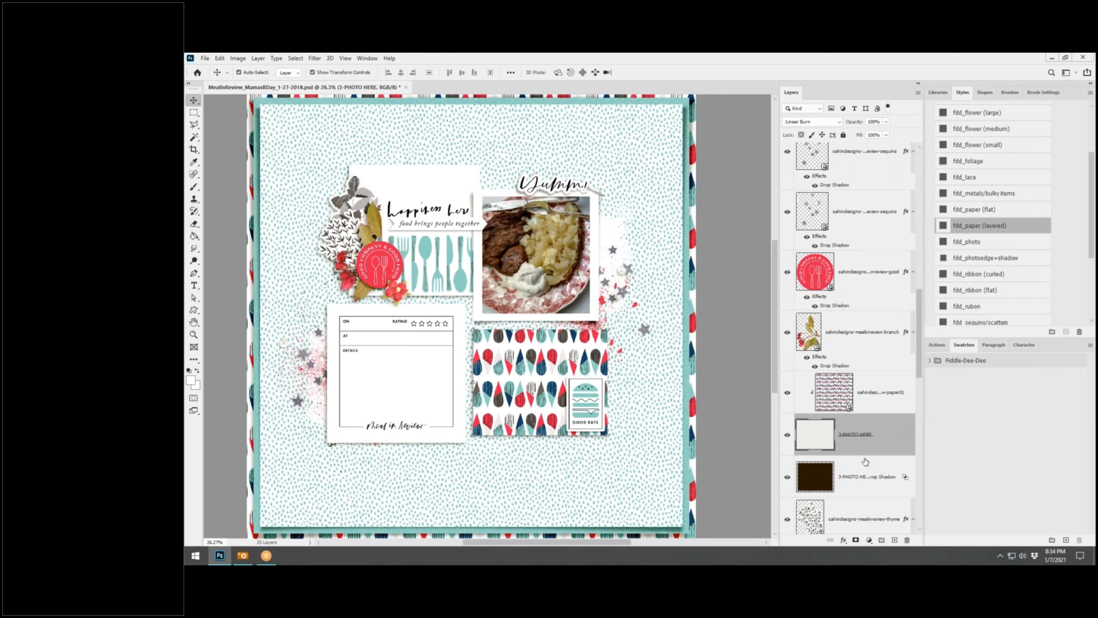
Warp the 3-PHOTO HERE layer's separated drop shadow, adjusting its corners and reshaping the bottom and left edges
click(611, 336)
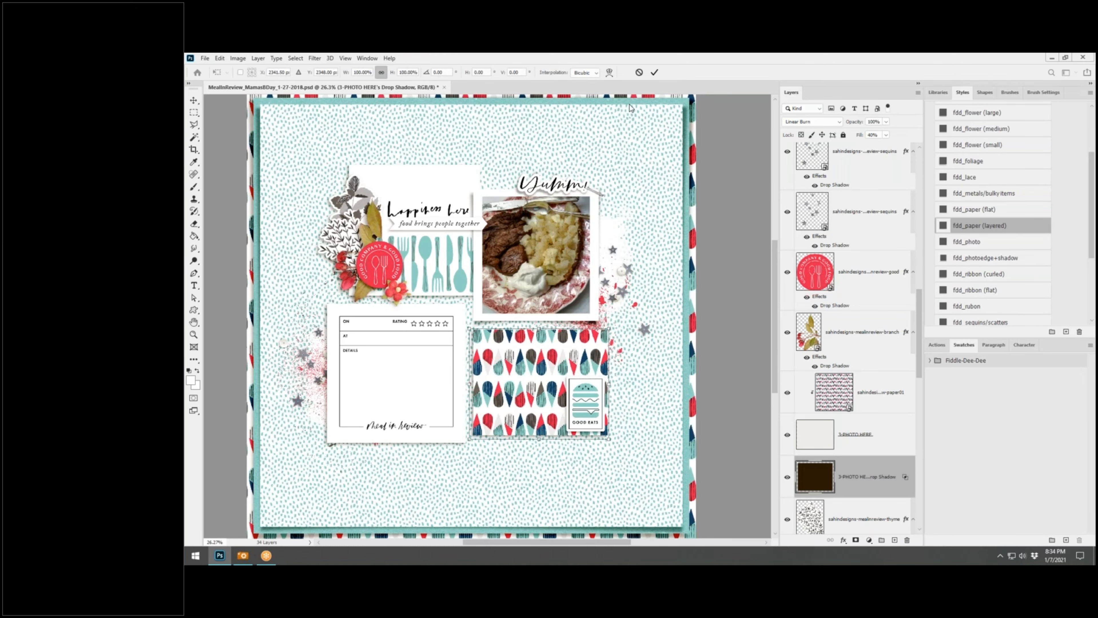
click(609, 72)
scroll(570, 371, up, 1)
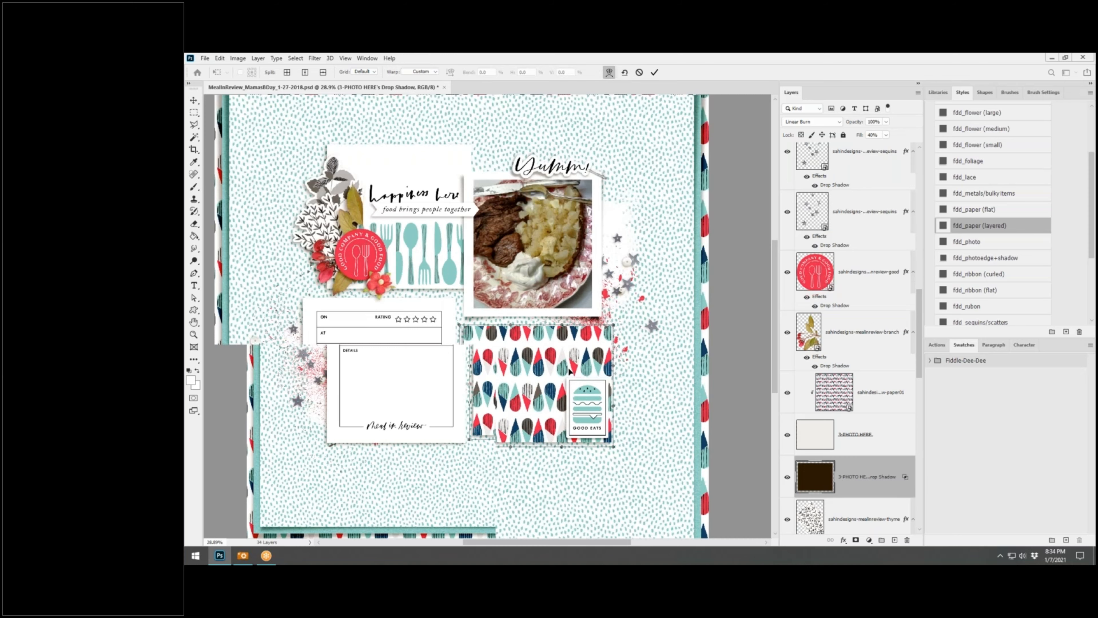
scroll(570, 371, up, 2)
drag(623, 316, 629, 319)
drag(624, 465, 561, 461)
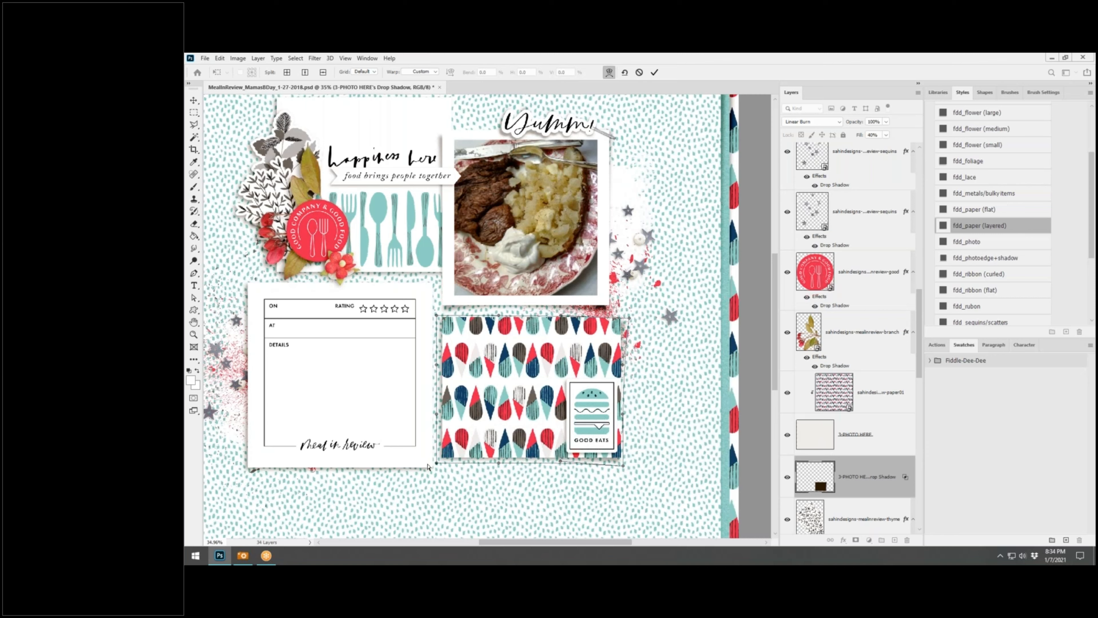
drag(436, 464, 438, 466)
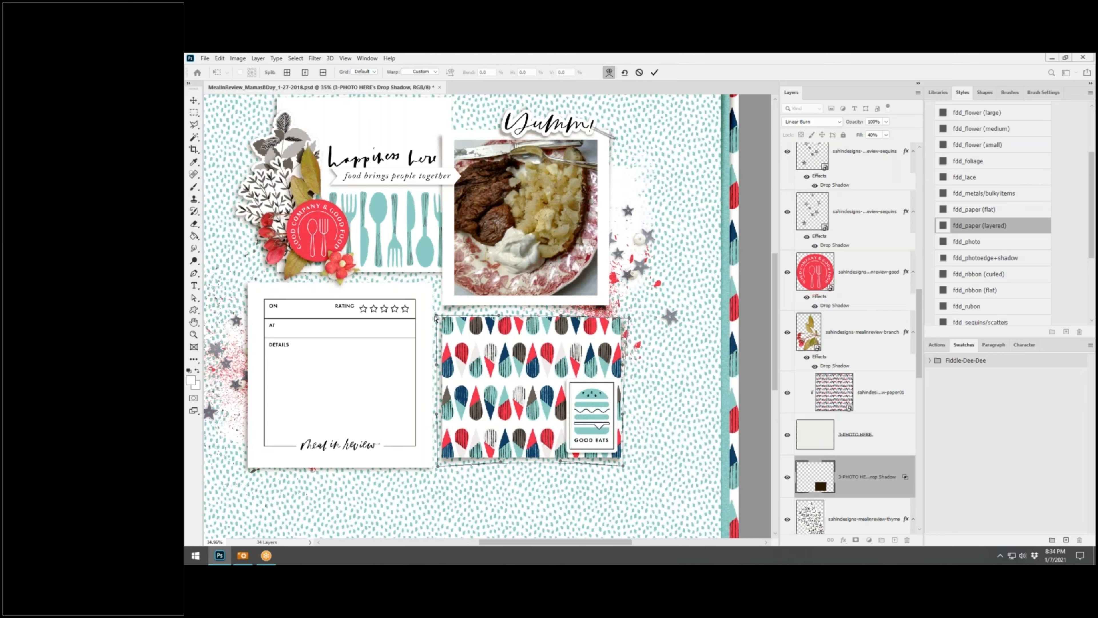
drag(436, 319, 435, 317)
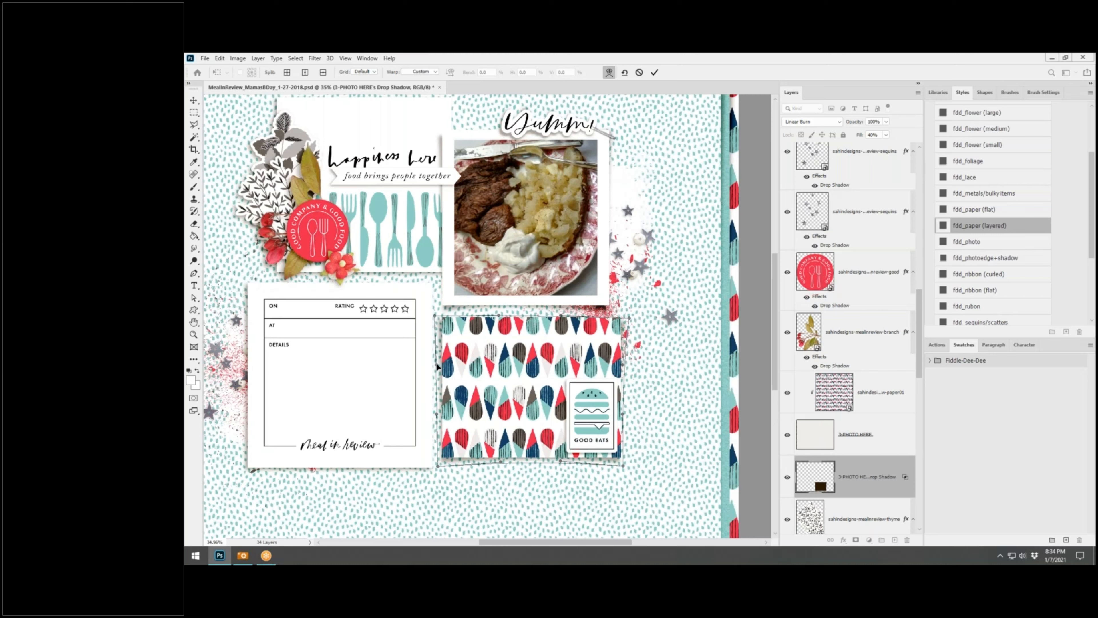
drag(436, 363, 440, 365)
click(656, 73)
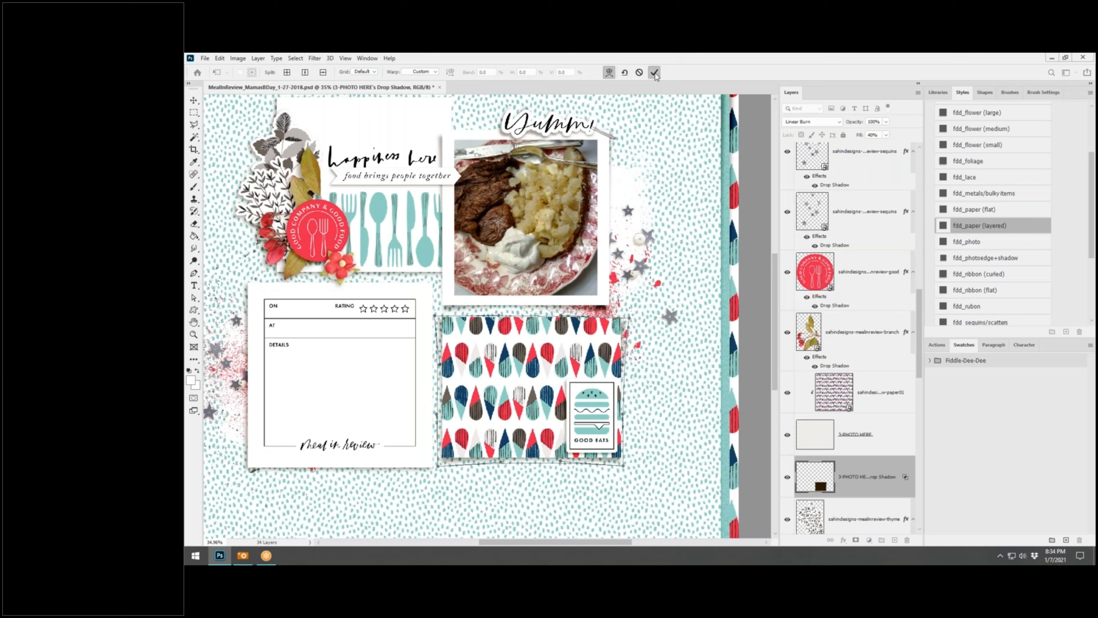
Separate the Good Eats burger tag's drop shadow onto its own layer and select that shadow layer
click(593, 409)
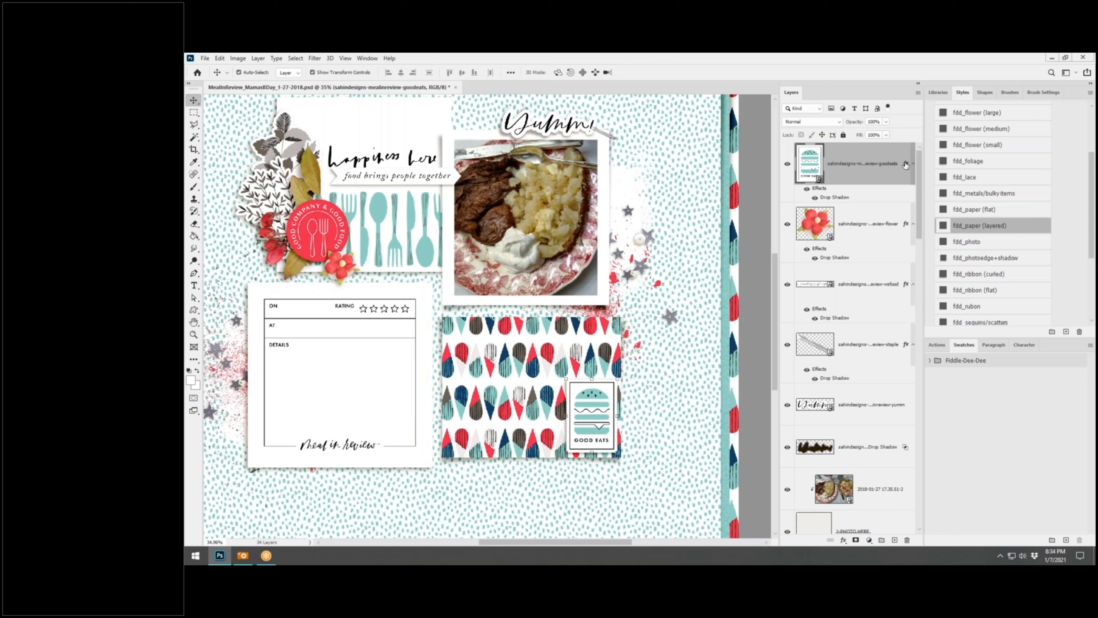
right_click(906, 165)
click(938, 320)
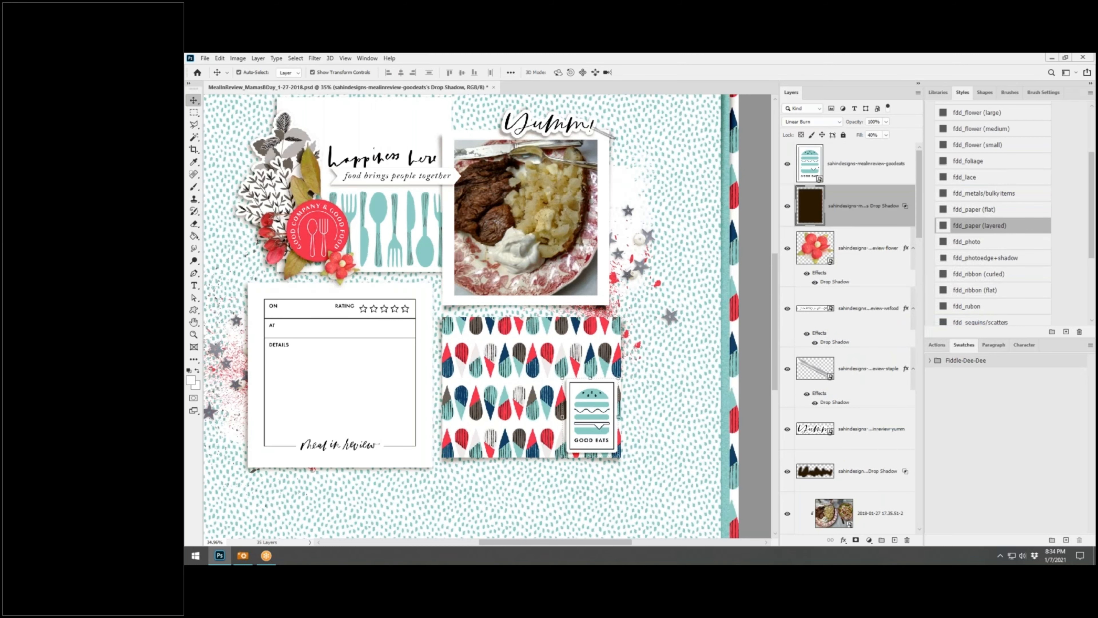
Warp the Good Eats tag's separated drop shadow, pulling its upper-right corner outward and adjusting the lower-right and upper-left corners and left edge
key(ctrl+t)
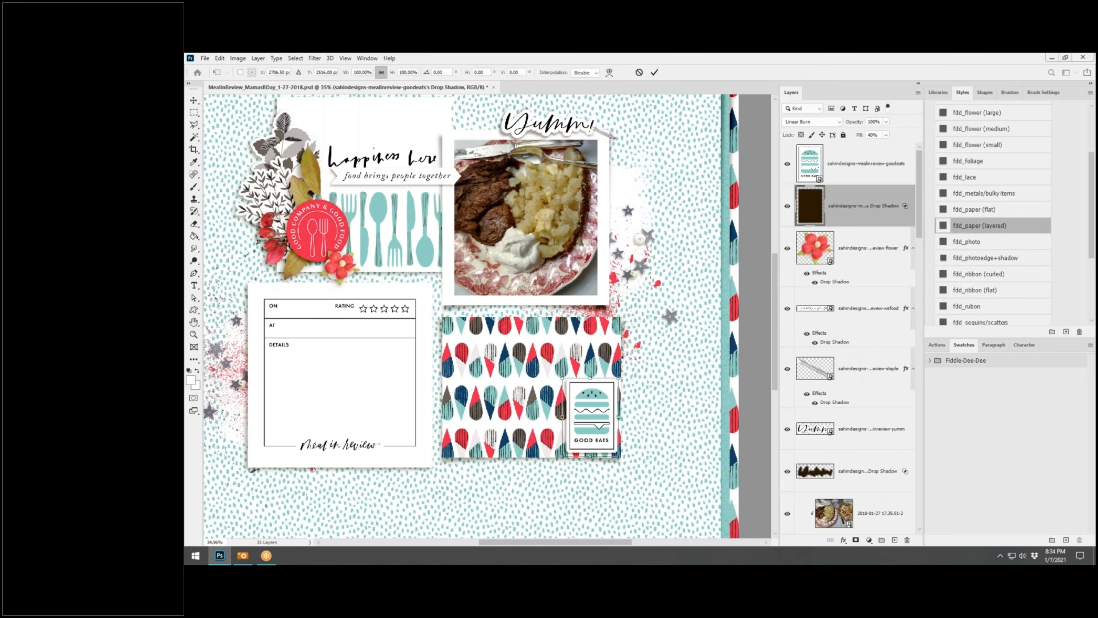
click(609, 72)
drag(620, 377, 623, 380)
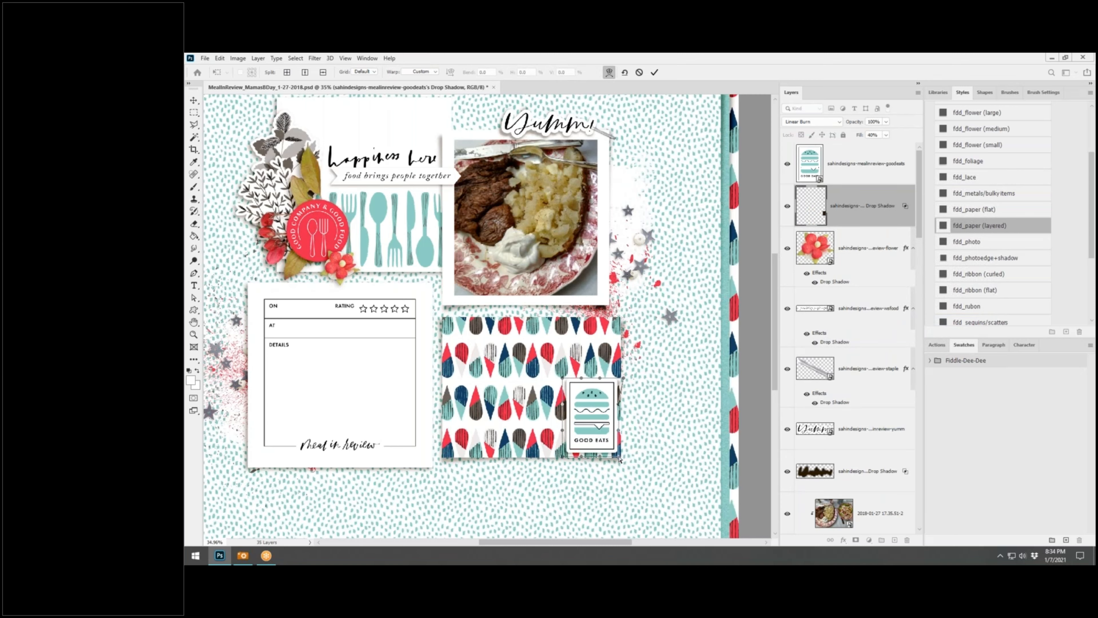
drag(619, 457, 566, 456)
drag(562, 379, 562, 381)
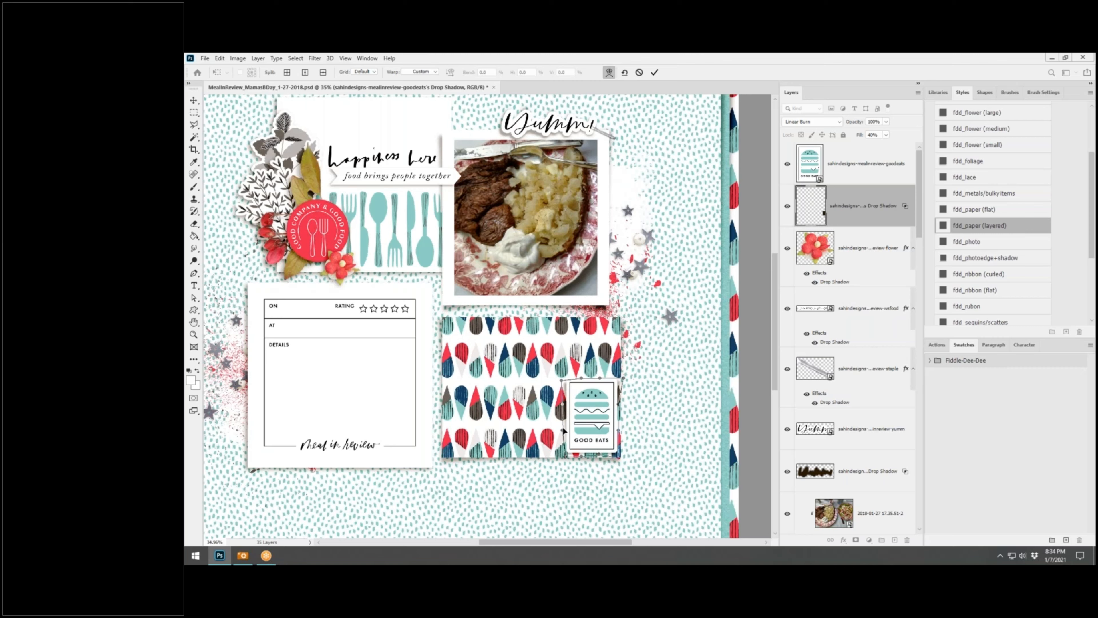
drag(563, 428, 565, 426)
click(654, 73)
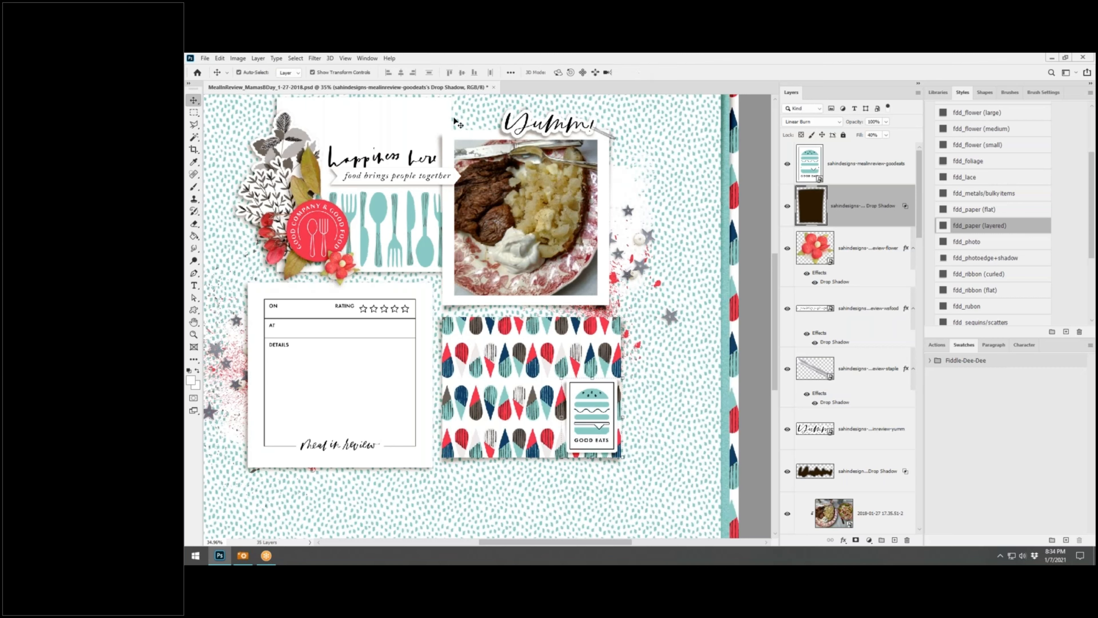
Separate the utensil-patterned card's drop shadow onto its own layer and select that shadow layer
click(412, 125)
scroll(855, 383, down, 2)
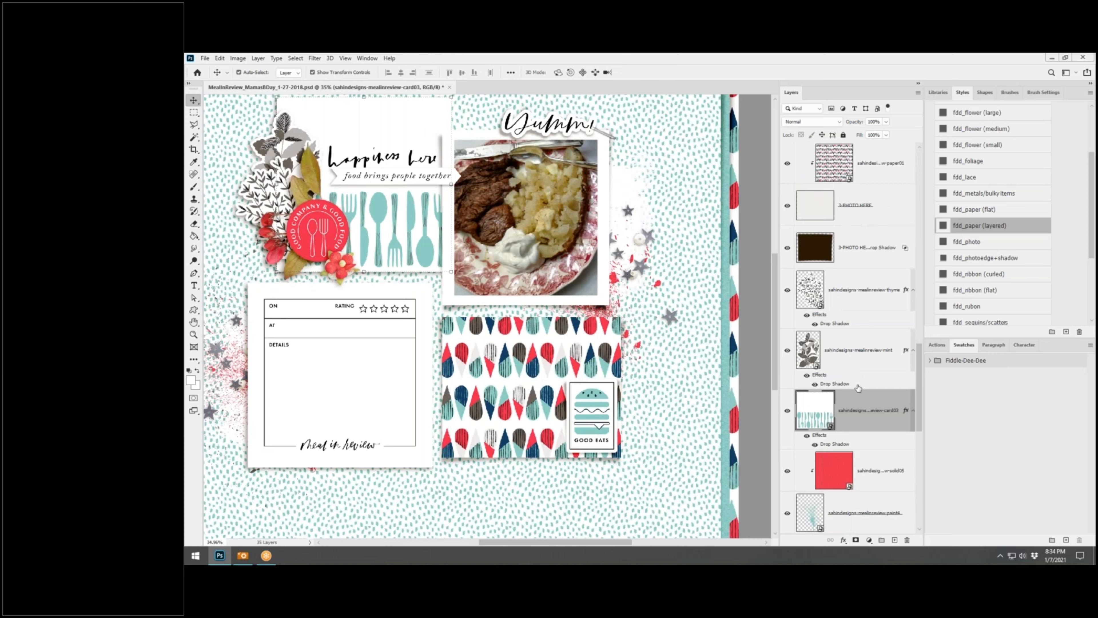
right_click(907, 415)
click(943, 389)
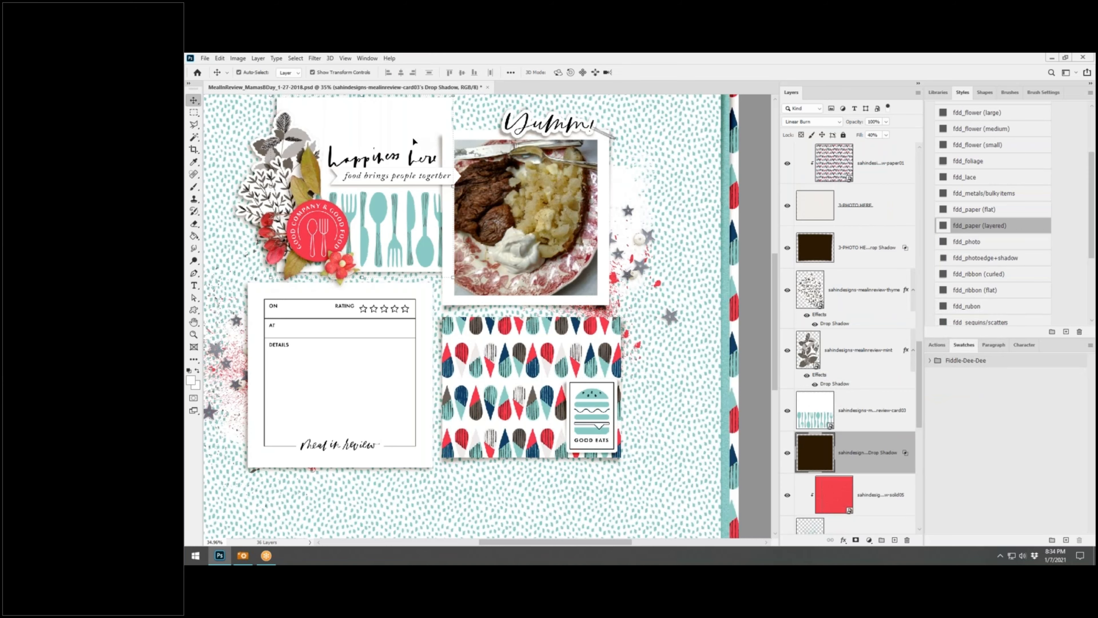
Warp the utensil card's separated drop shadow, adjusting its corners and left edge and bowing the top and bottom edges outward
scroll(402, 168, down, 3)
scroll(402, 168, up, 3)
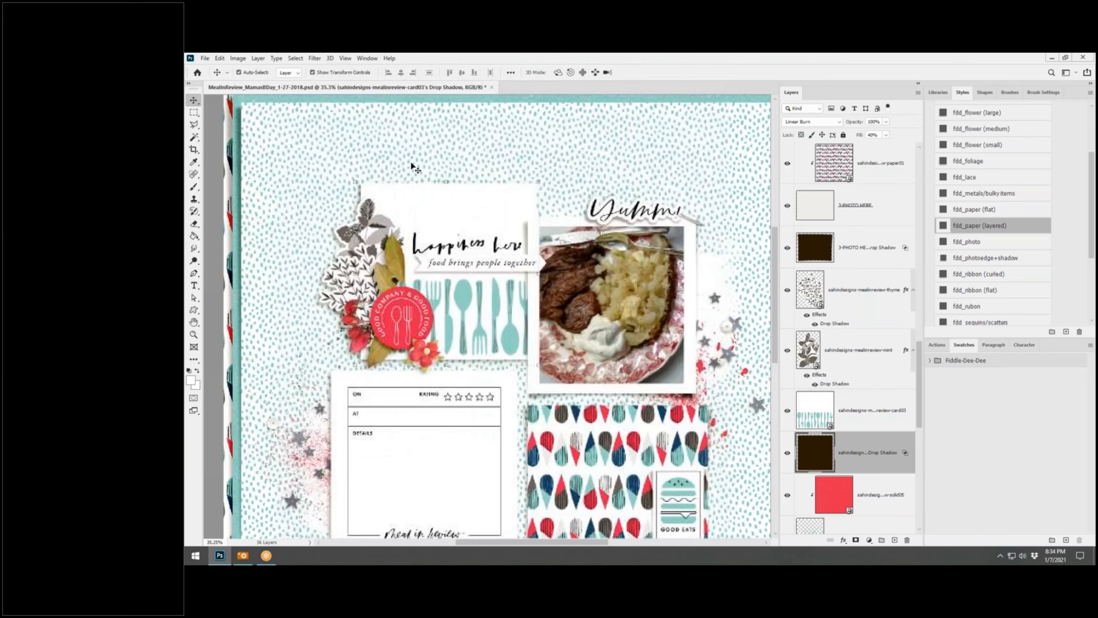
key(ctrl+shift+w)
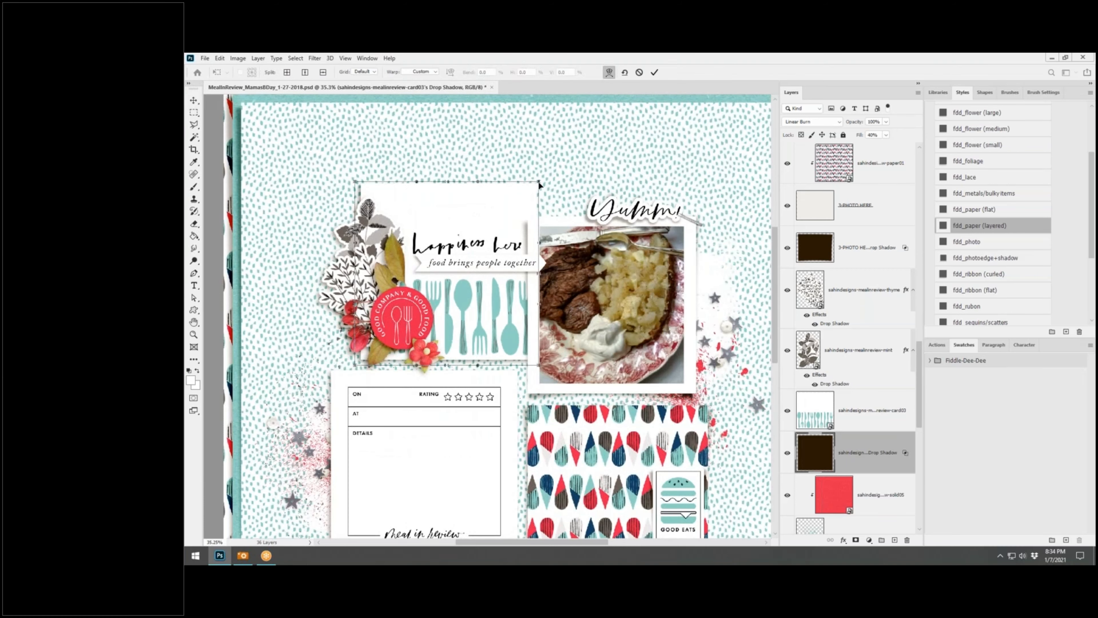
drag(539, 181, 546, 183)
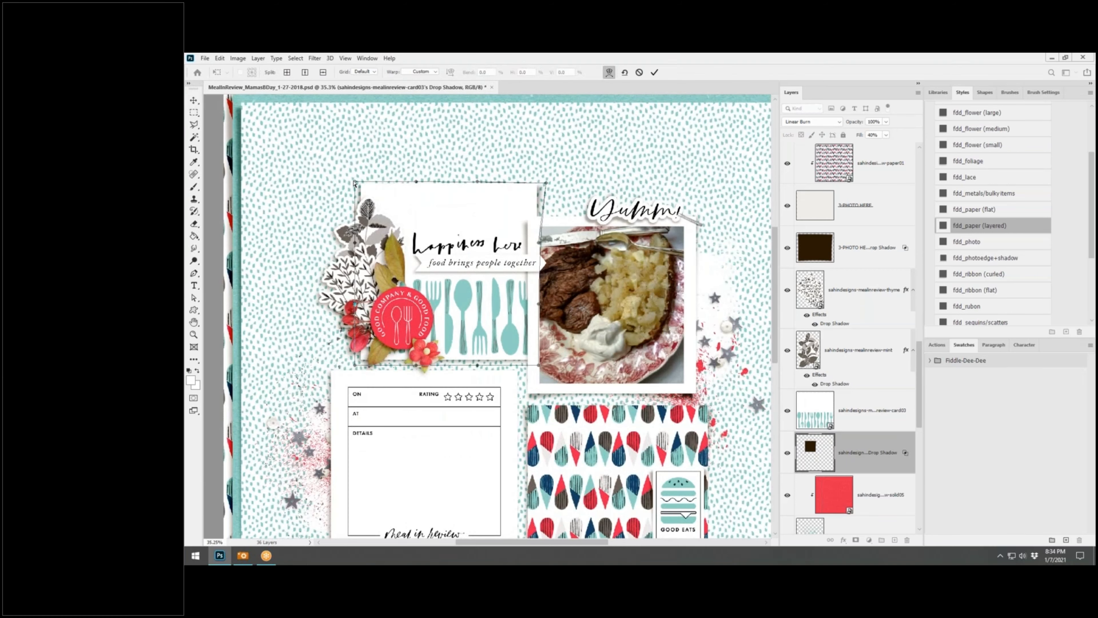
drag(353, 187, 358, 239)
drag(364, 363, 370, 366)
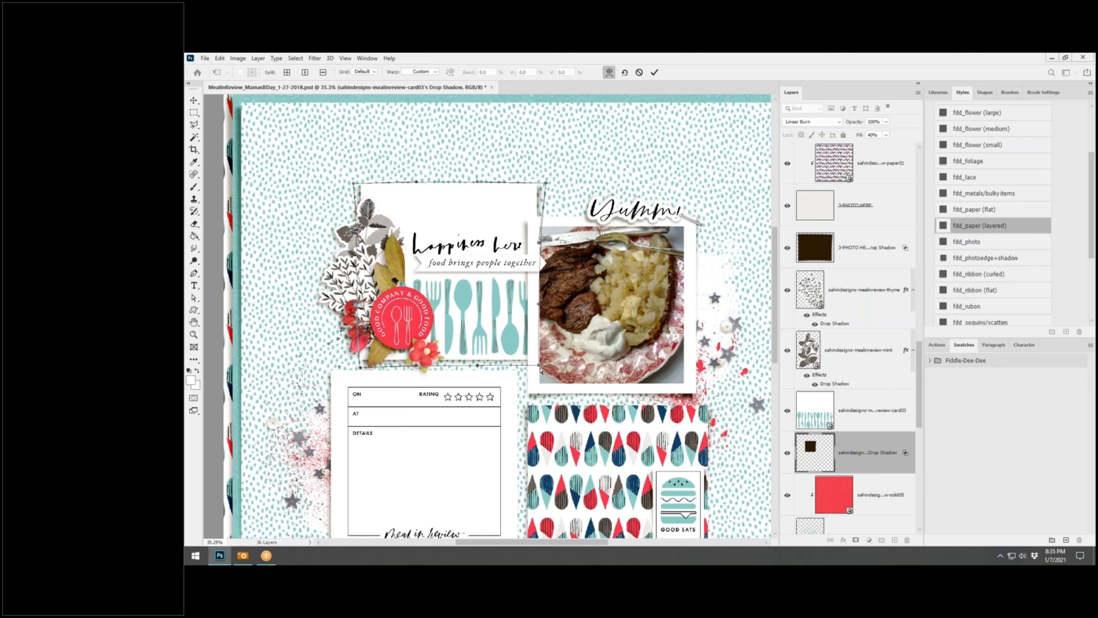
drag(539, 365, 539, 365)
drag(477, 182, 477, 176)
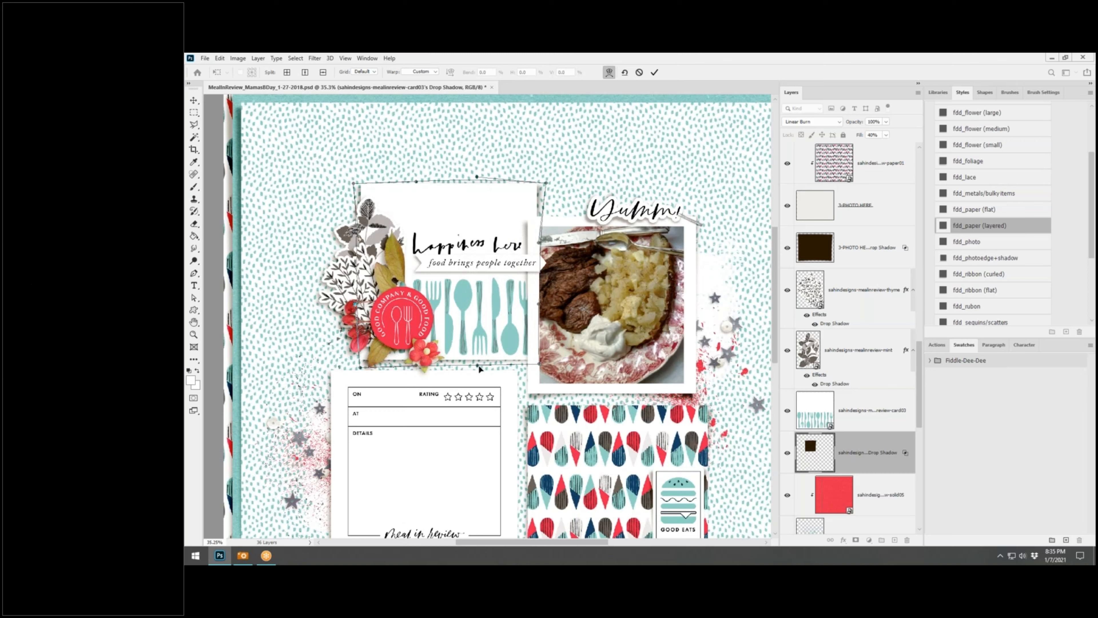
drag(478, 367, 477, 370)
click(654, 72)
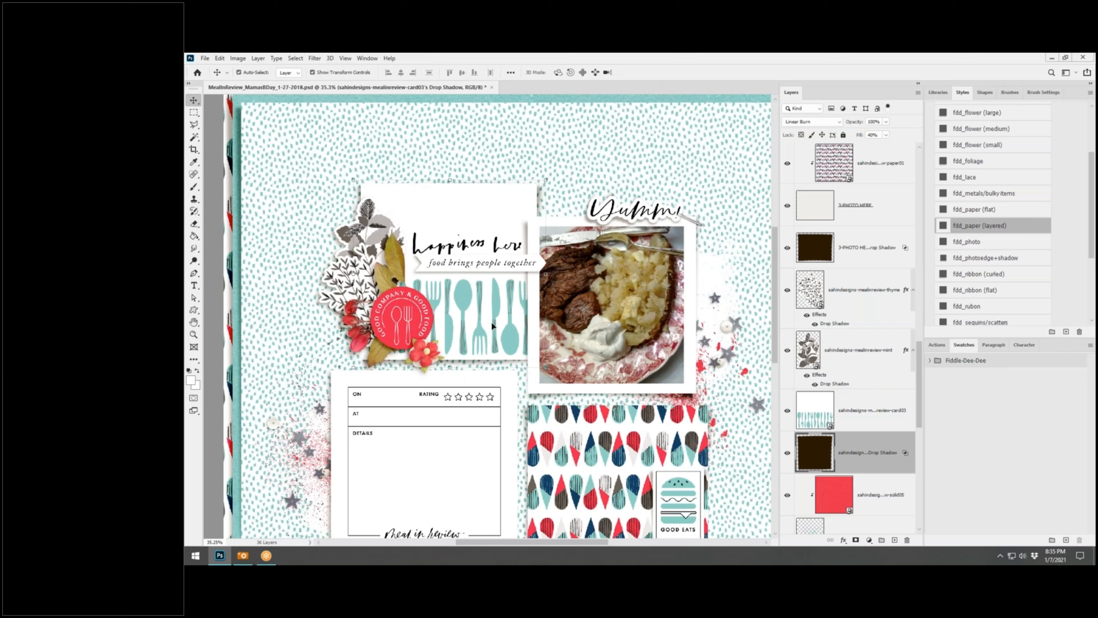
Separate the "food brings people together" strip's drop shadow onto its own layer and select that shadow layer
click(503, 261)
right_click(903, 165)
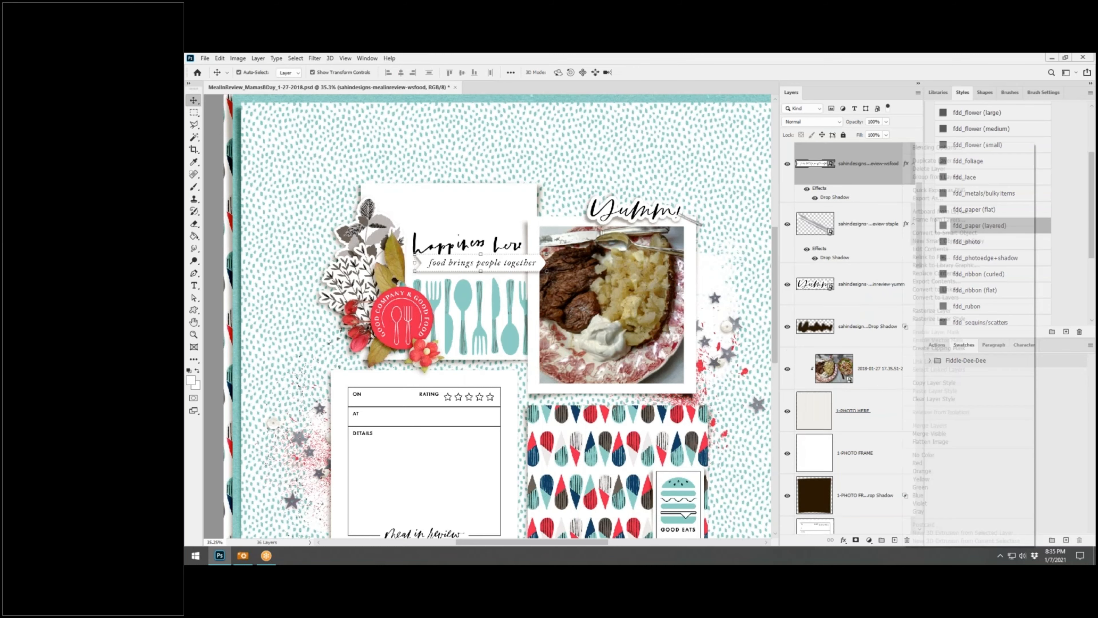
click(873, 166)
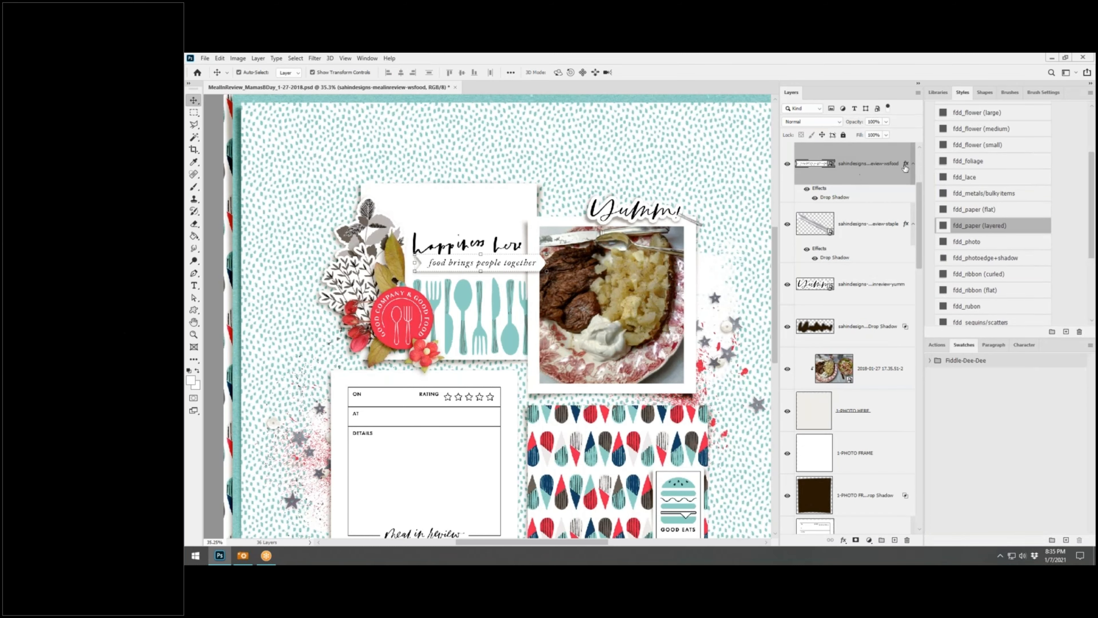
right_click(906, 164)
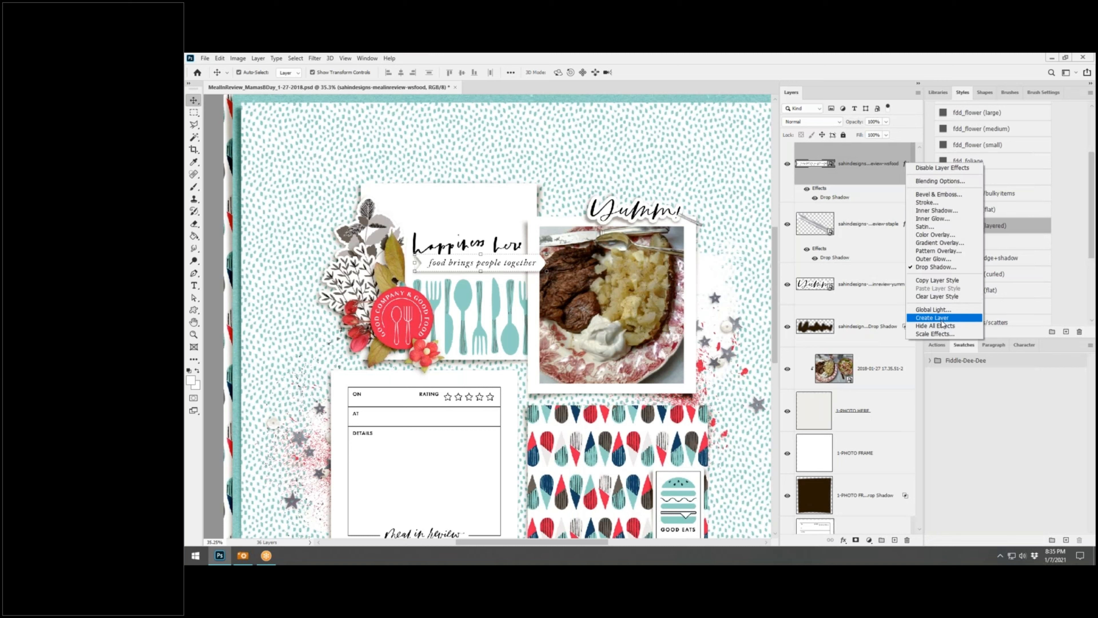
click(939, 318)
click(870, 205)
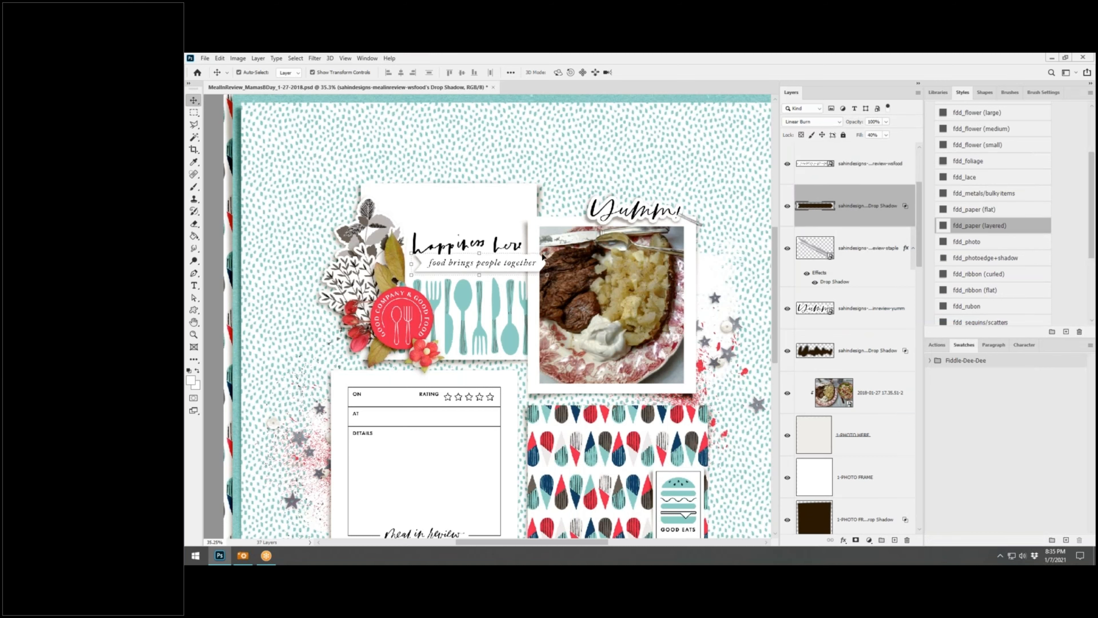
Warp the "food brings people together" strip's separated drop shadow, reshaping its top and bottom edges and lower corners
key(ctrl+t)
click(609, 73)
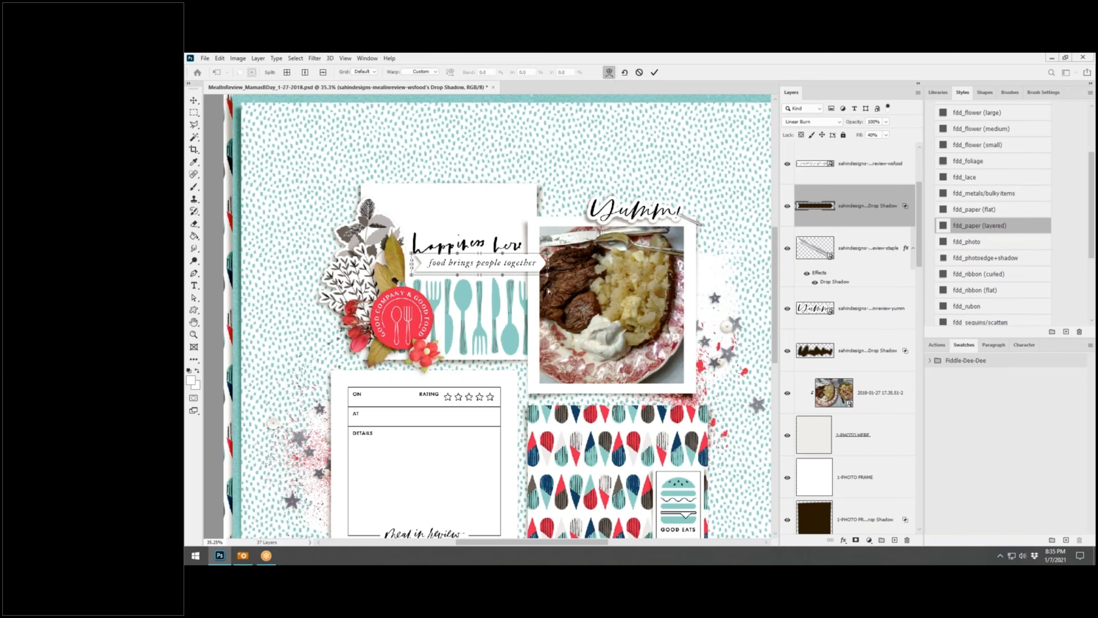
drag(503, 275, 548, 273)
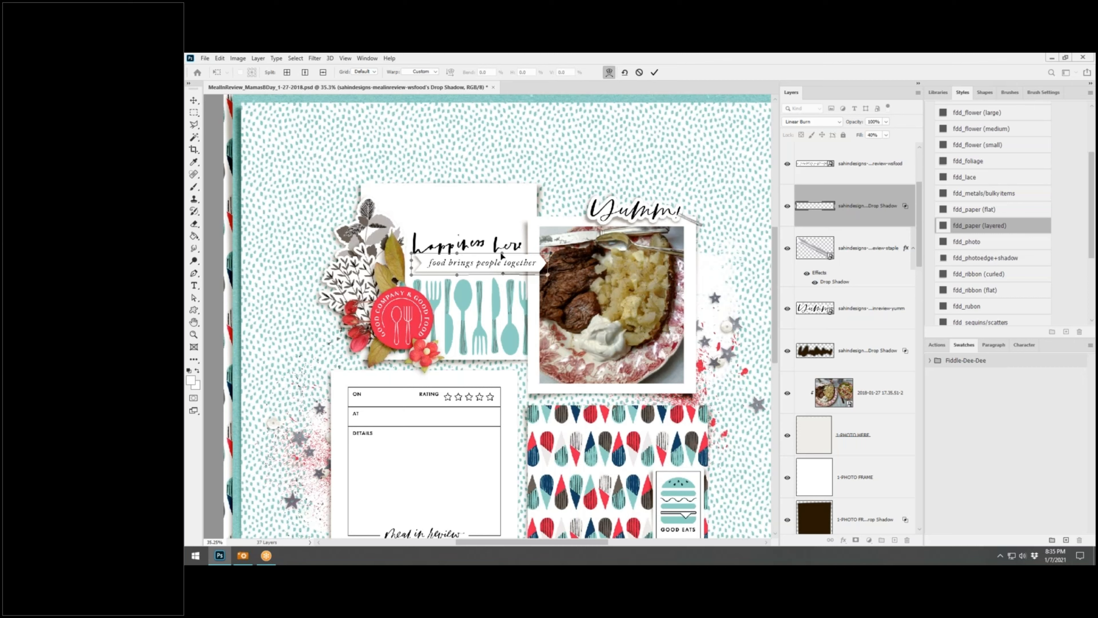
drag(501, 253, 503, 251)
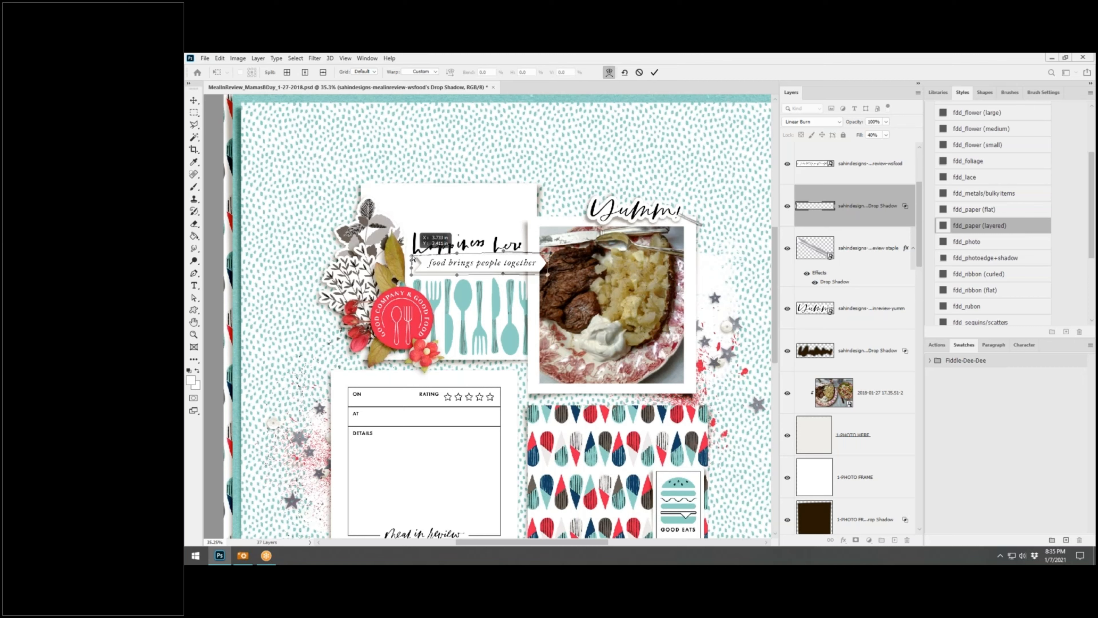
drag(413, 275, 548, 280)
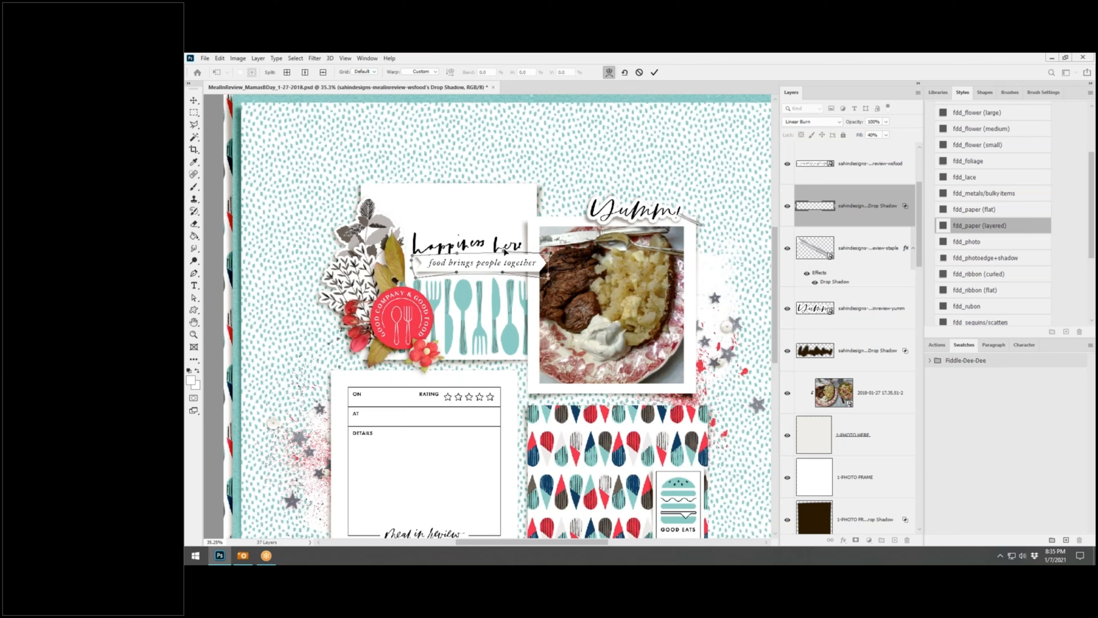
drag(504, 250, 505, 248)
click(654, 73)
Separate the "meal in review" journal card's drop shadow onto its own layer and select that shadow layer
scroll(460, 419, down, 2)
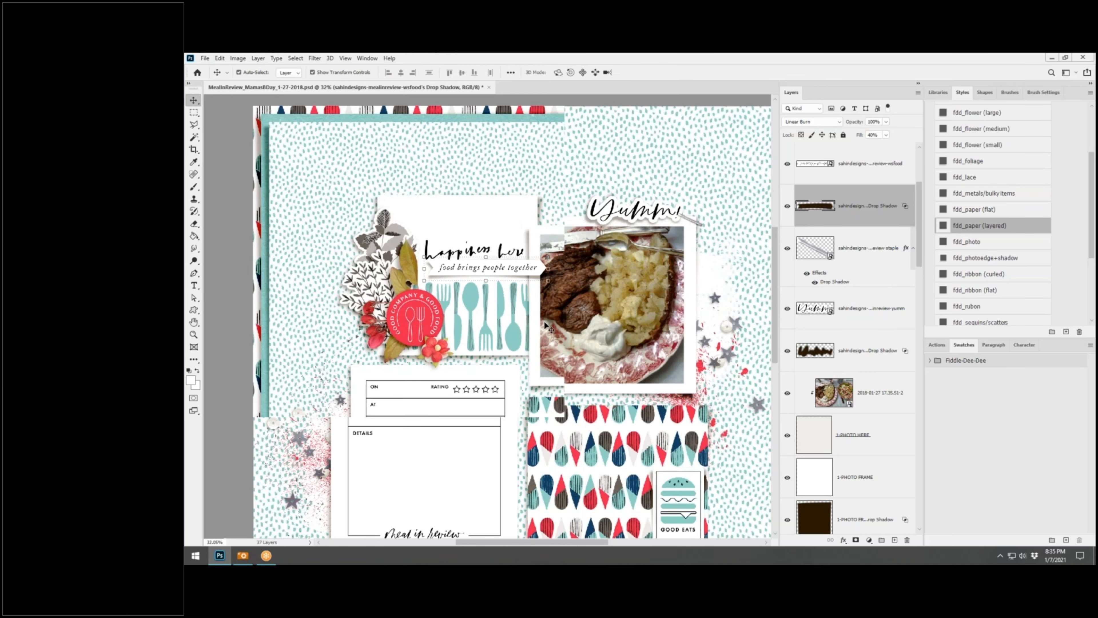
click(460, 419)
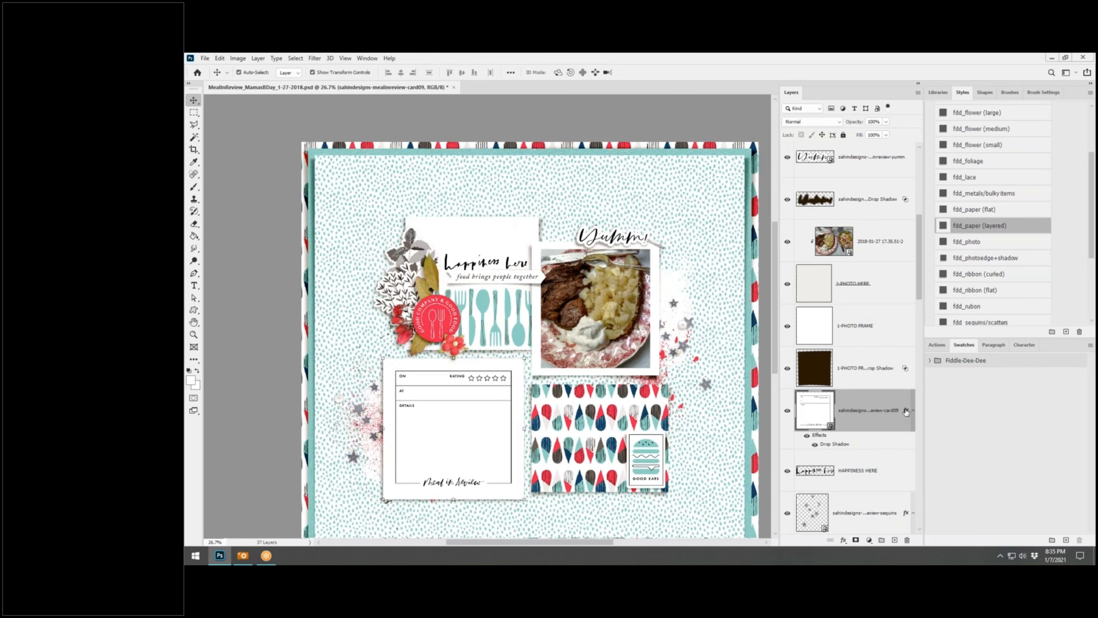
right_click(906, 411)
click(936, 388)
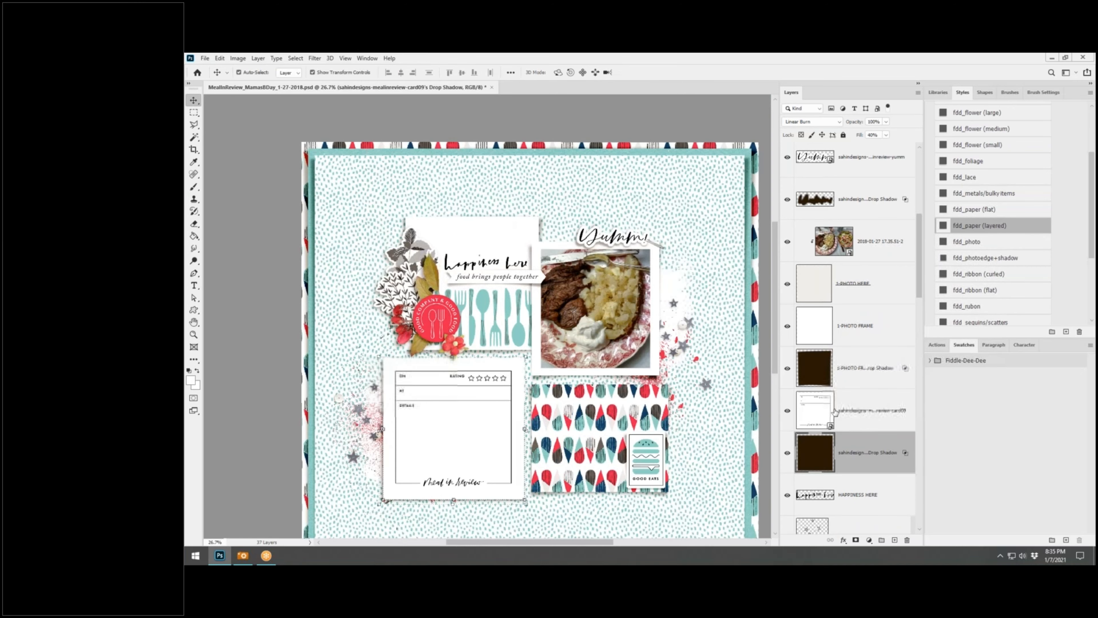
Start warping the journal card's separated drop shadow, pulling its upper-right corner outward
key(ctrl+t)
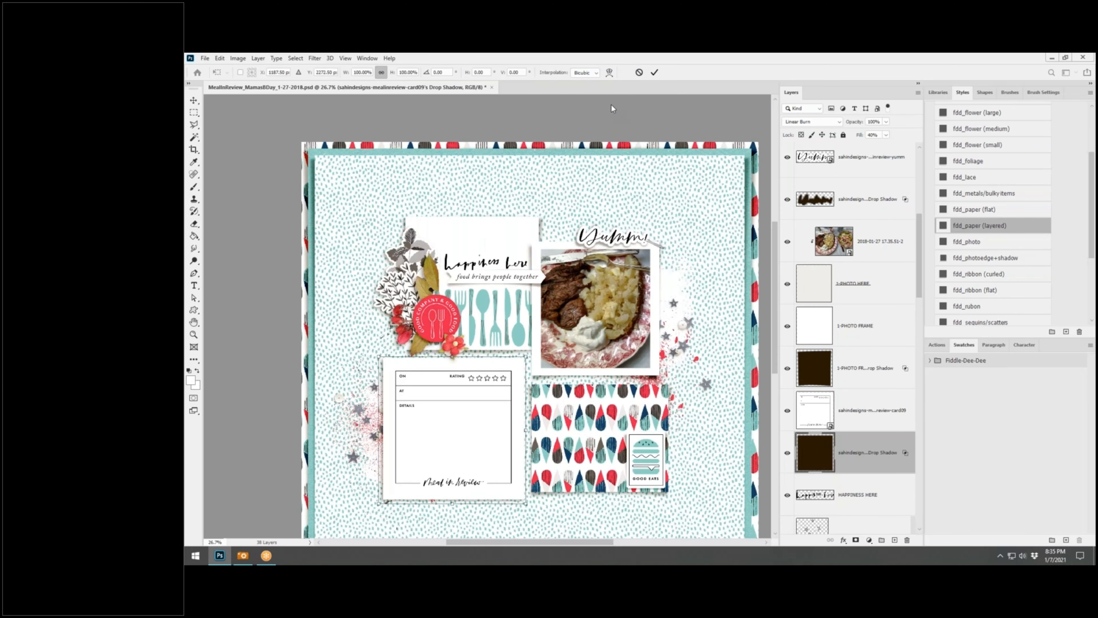
click(609, 73)
scroll(502, 398, up, 1)
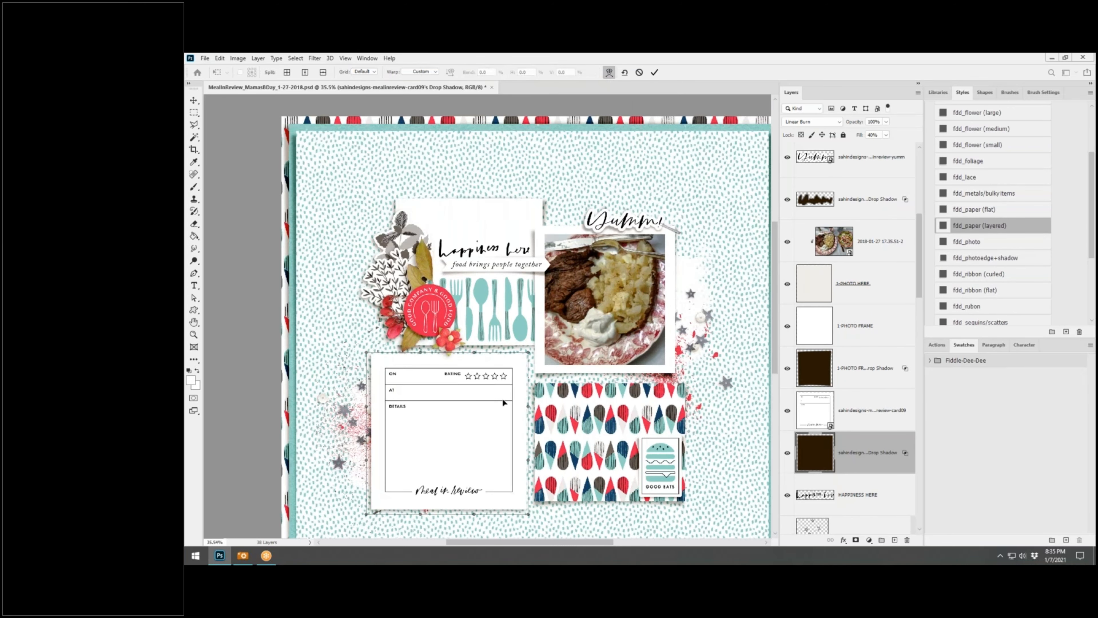
scroll(502, 398, up, 1)
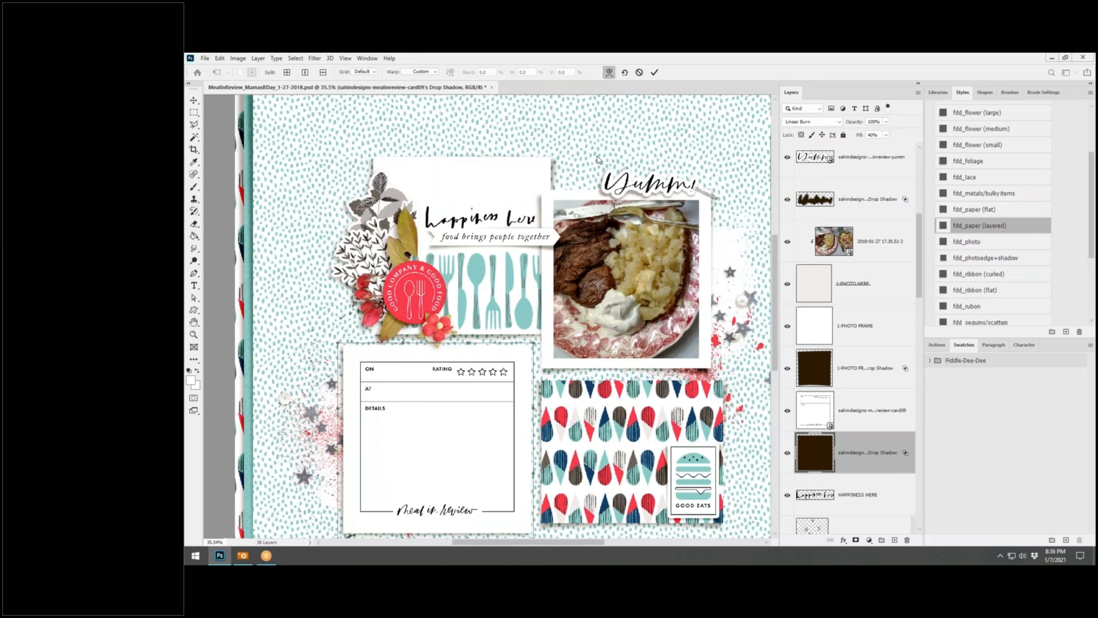
click(609, 72)
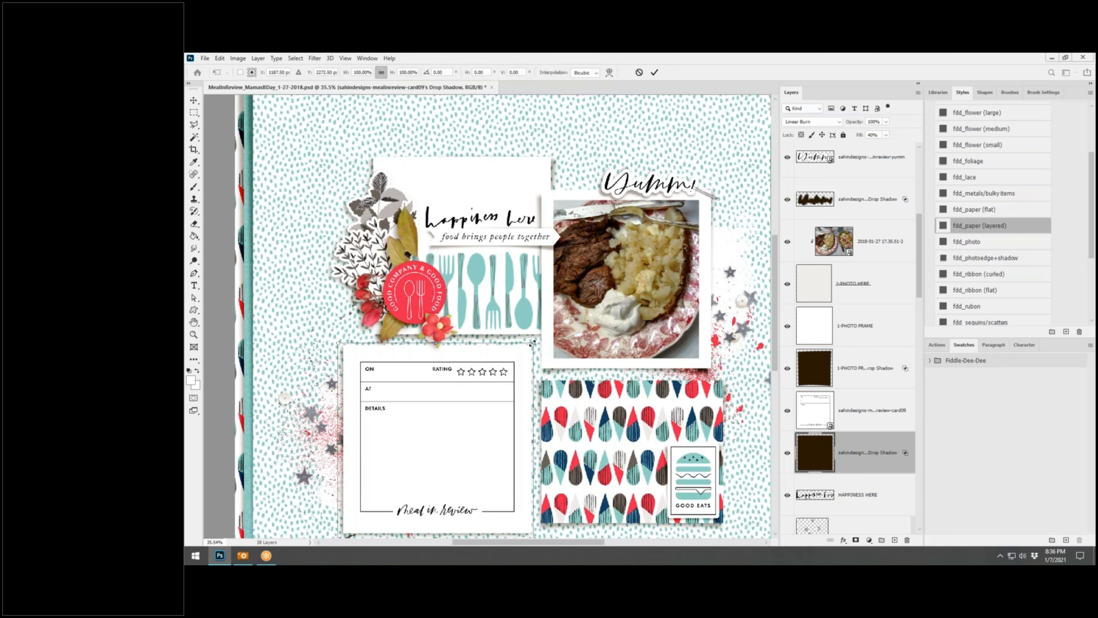
click(609, 72)
drag(533, 344, 543, 344)
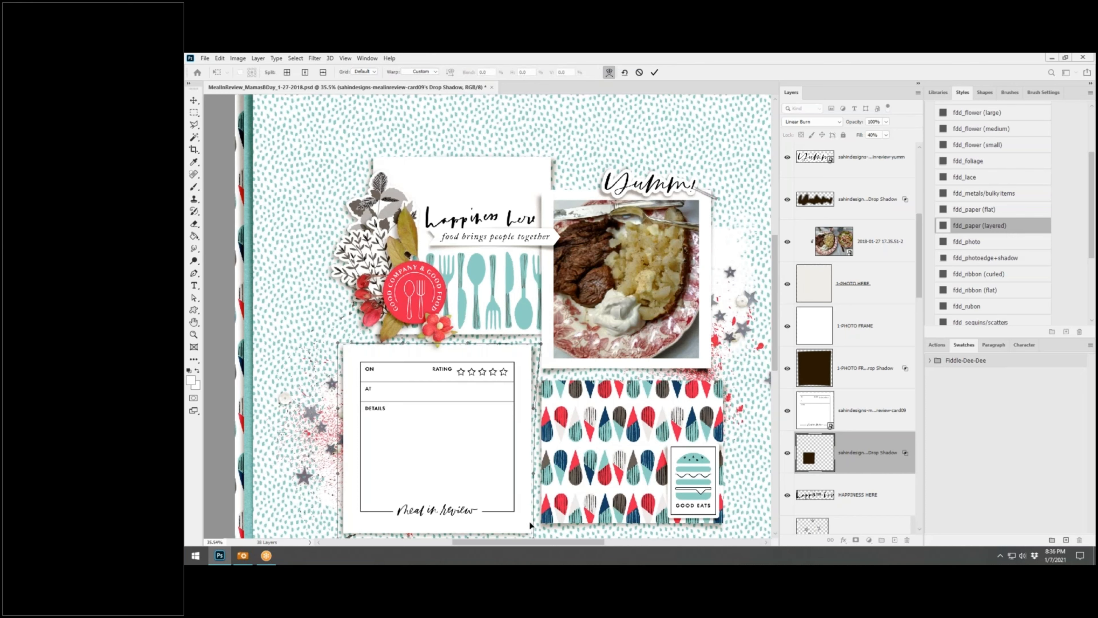
Reshape the journal card shadow's lower edge, lower-left corner and left edge, and apply the warp
scroll(549, 491, down, 1)
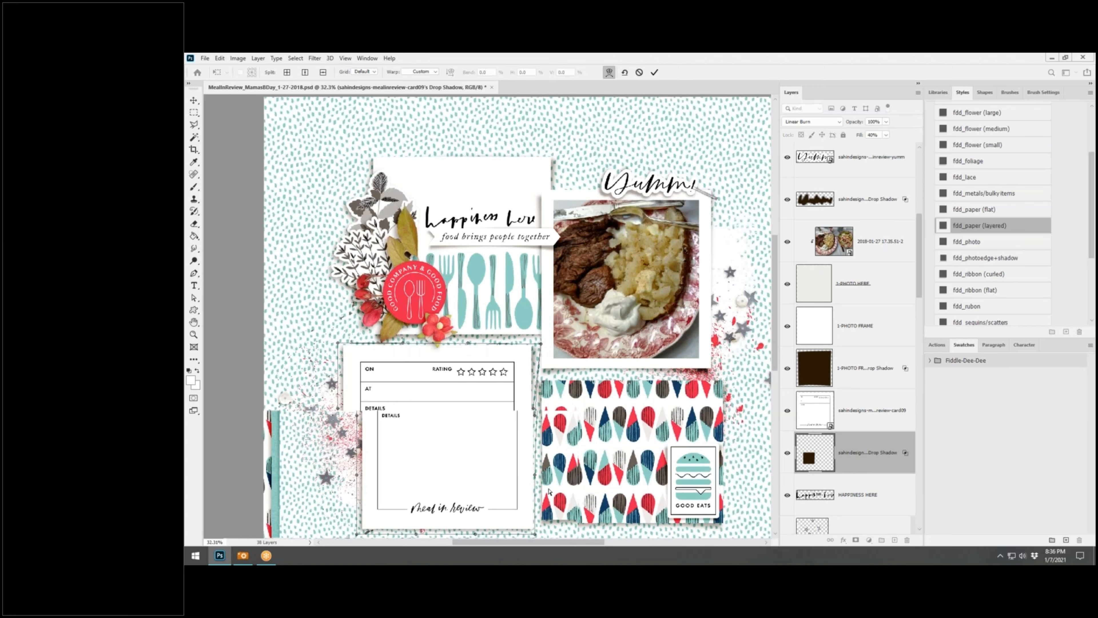
scroll(549, 491, down, 2)
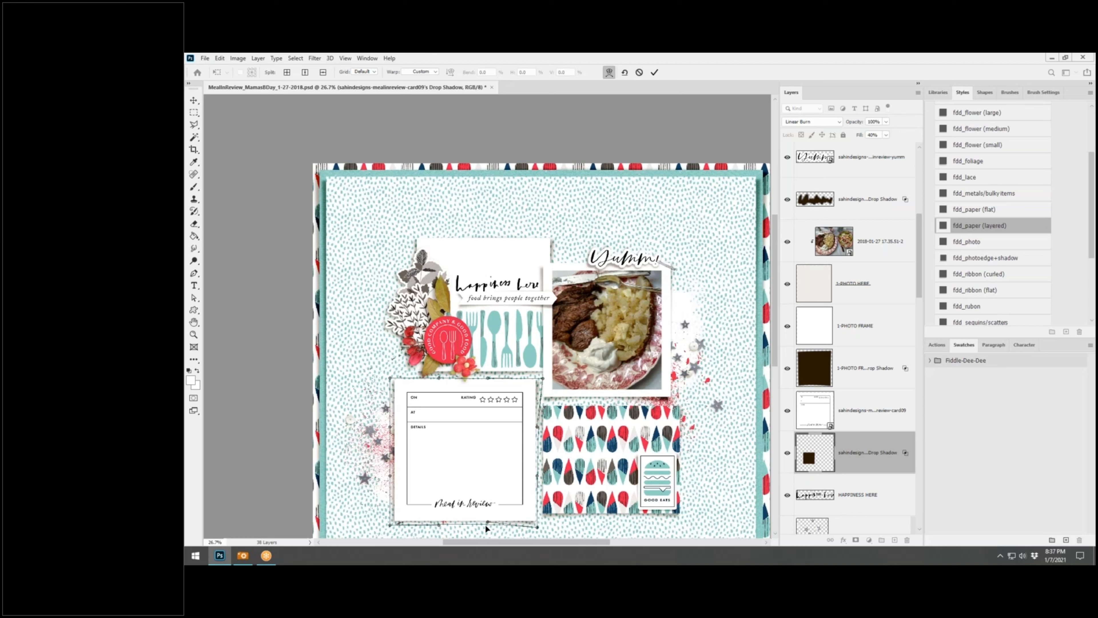
drag(488, 522, 488, 523)
drag(390, 526, 390, 528)
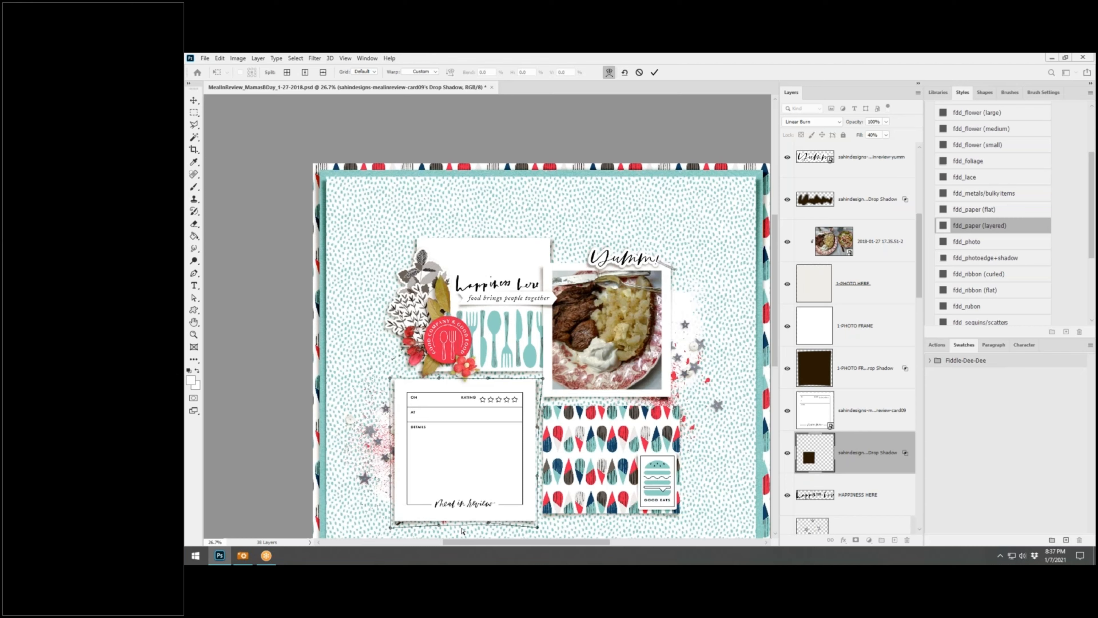
drag(488, 523, 484, 520)
drag(391, 476, 392, 472)
click(654, 72)
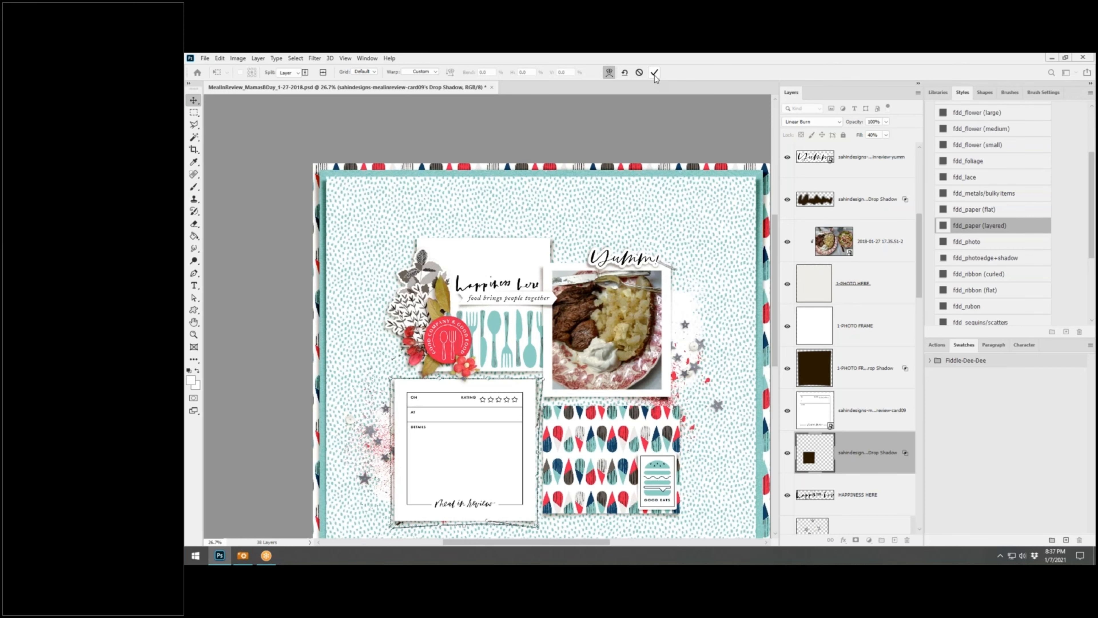
Separate the round red "good company & good food" badge's drop shadow onto its own layer and select that shadow layer
scroll(597, 309, down, 1)
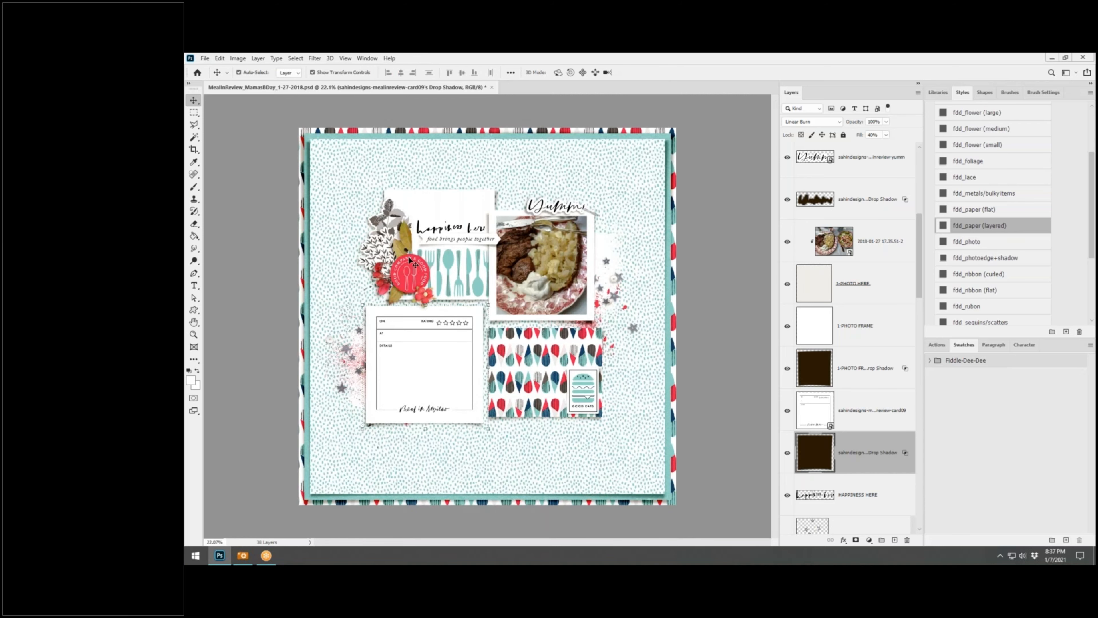
click(407, 271)
right_click(906, 503)
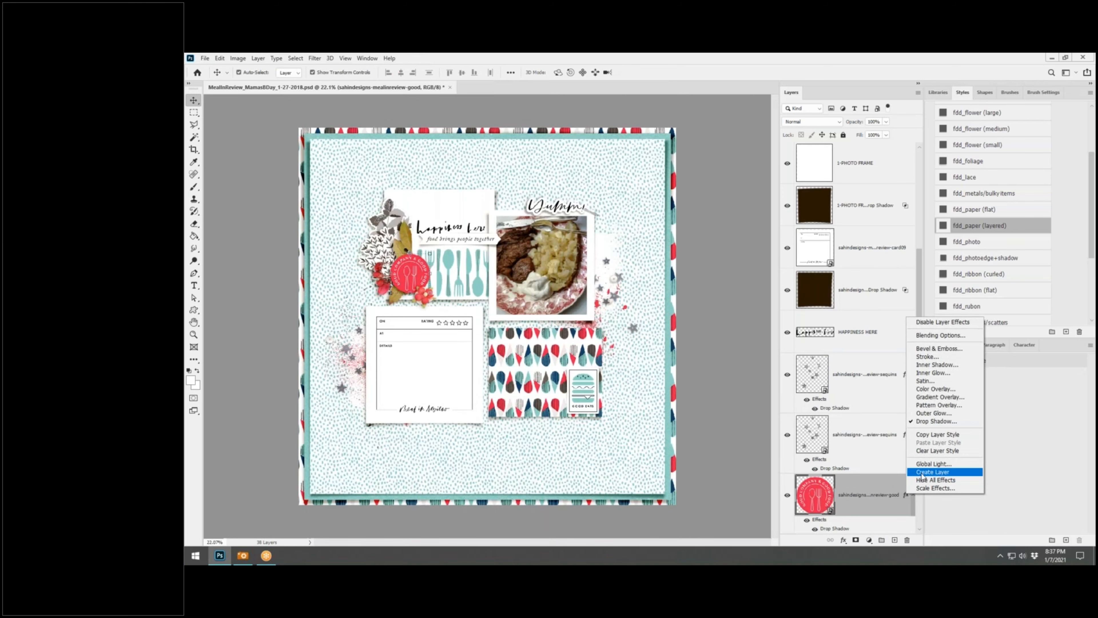
click(929, 472)
click(870, 459)
Warp the round red badge's separated drop shadow, pulling its upper-right side slightly outward
scroll(421, 262, up, 1)
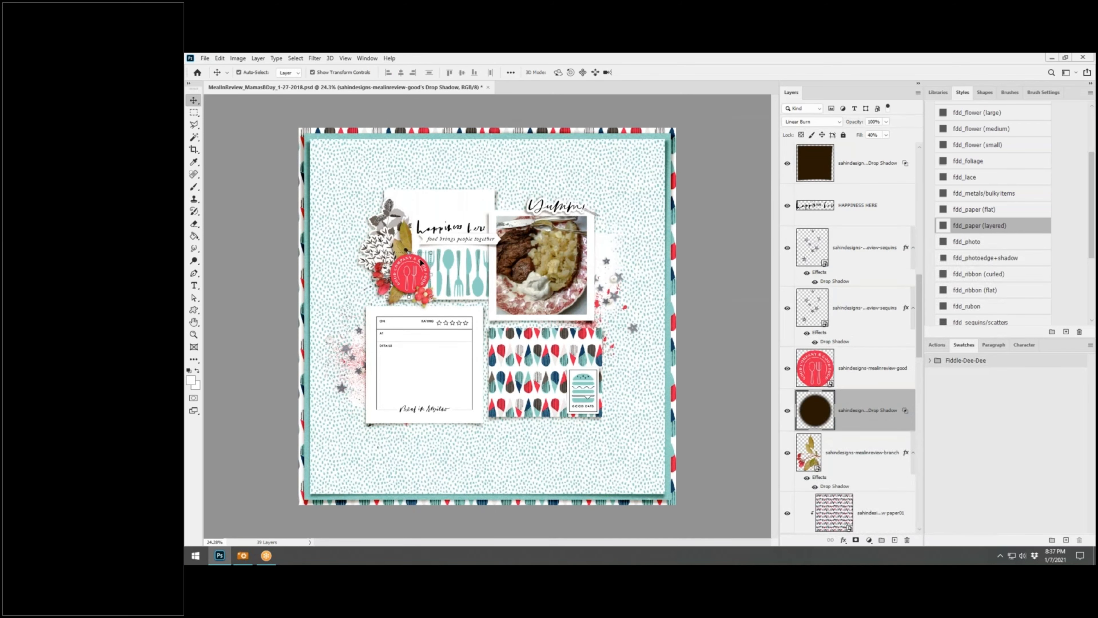
scroll(421, 261, up, 1)
scroll(422, 262, up, 3)
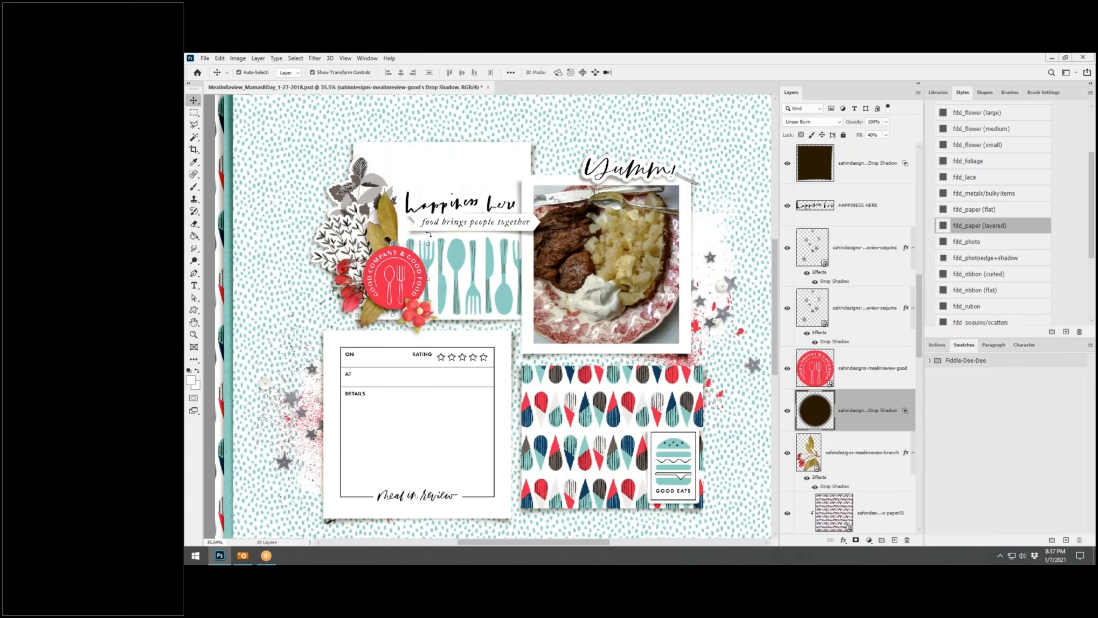
key(ctrl+t)
drag(426, 257, 431, 255)
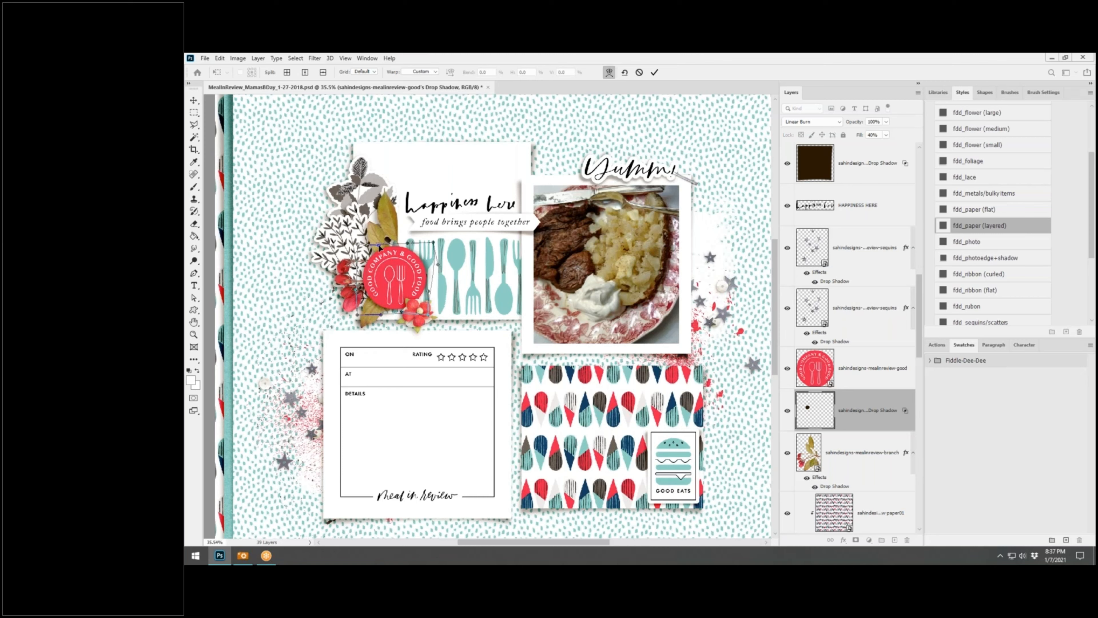
click(654, 73)
Separate the gray mint sprig's drop shadow onto its own layer
click(366, 191)
scroll(865, 329, down, 6)
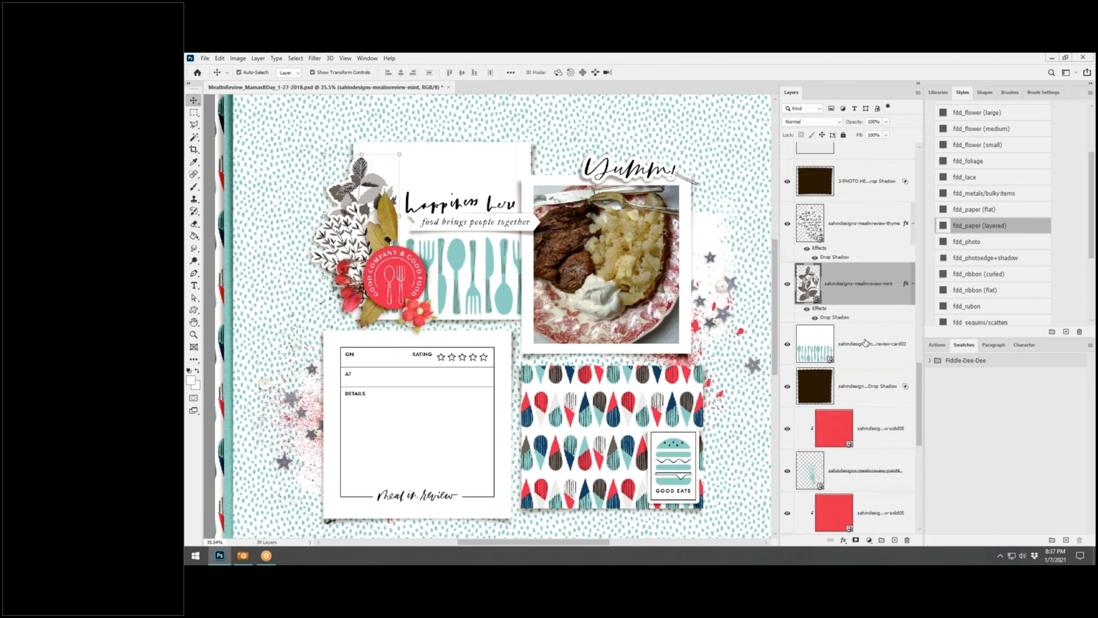
right_click(907, 284)
click(926, 438)
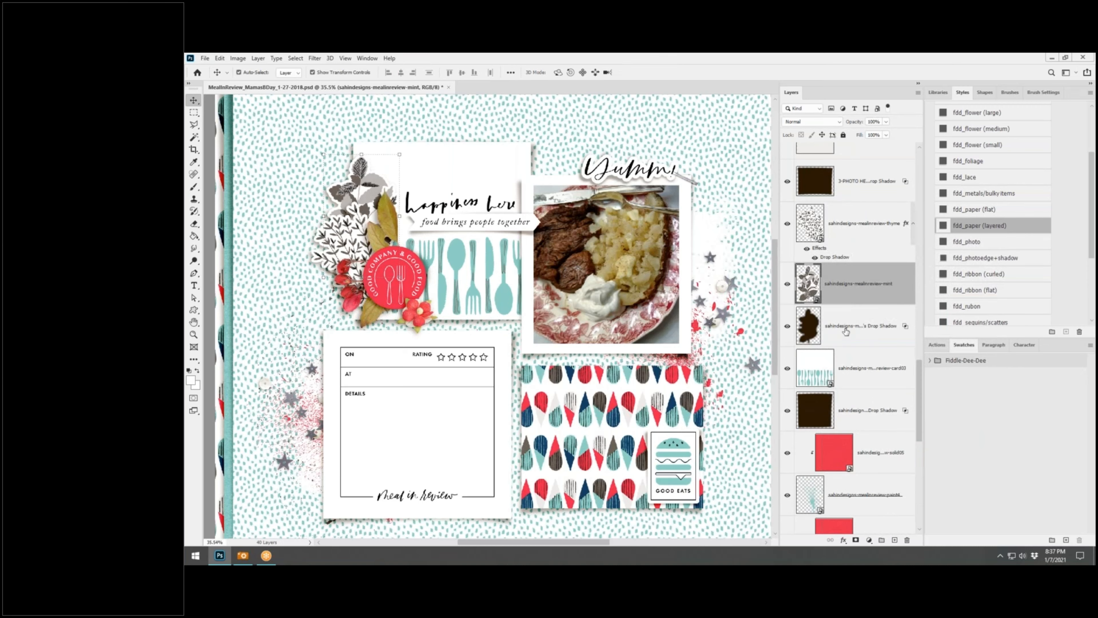
Warp the mint sprig's separated drop shadow, pulling its upper corners outward and nudging the lower sides inward
key(ctrl+t)
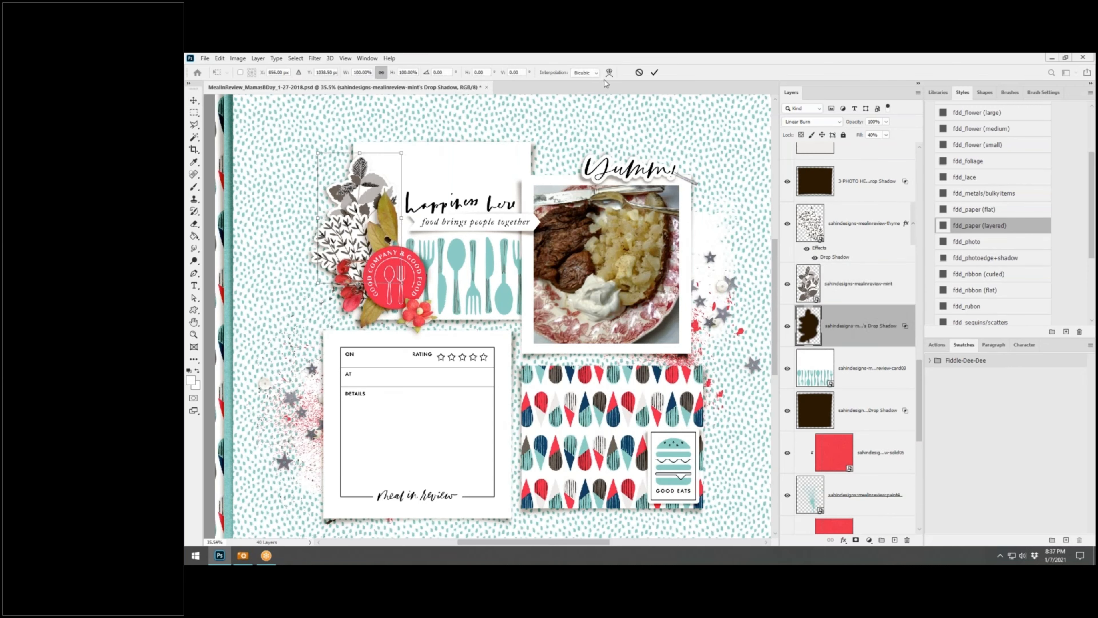
click(610, 75)
drag(392, 165, 411, 154)
drag(401, 240, 396, 234)
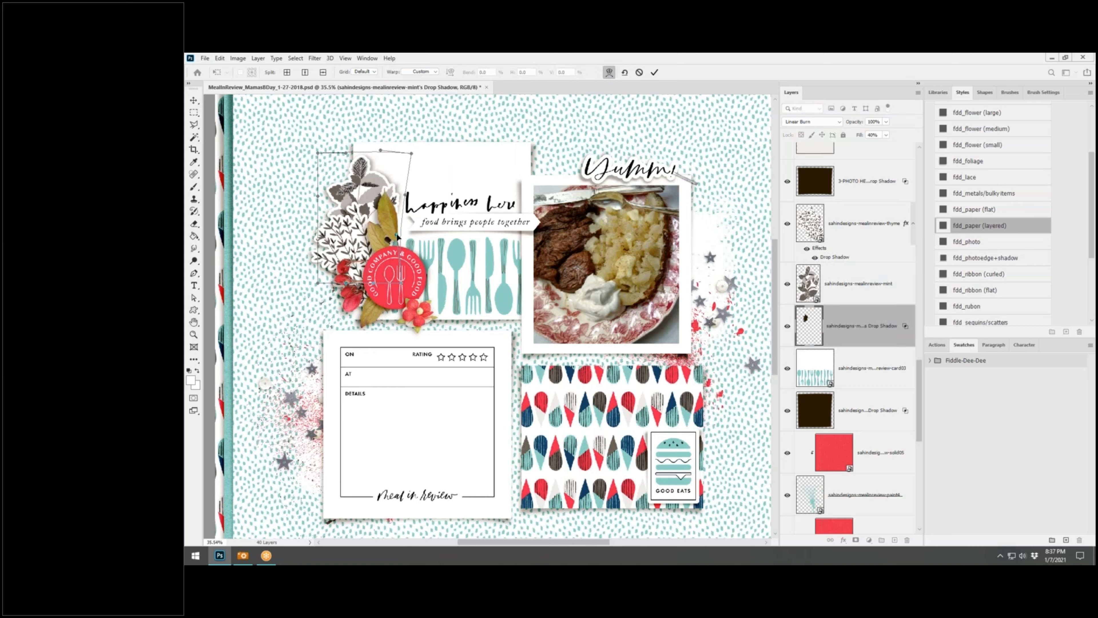
drag(319, 282, 326, 274)
drag(314, 152, 309, 156)
click(654, 72)
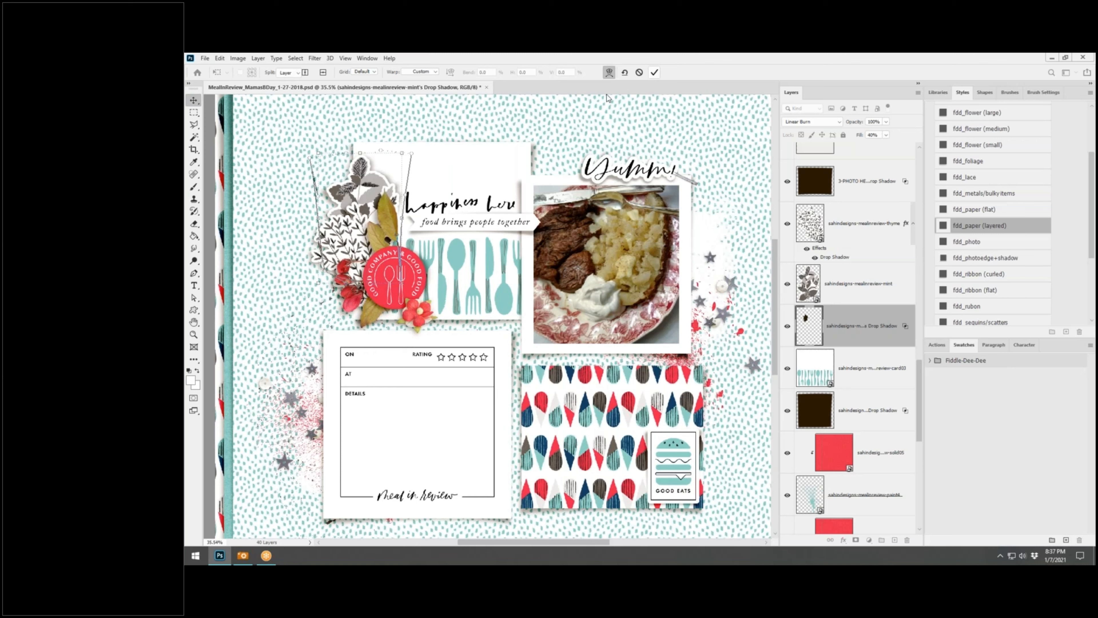
Separate the thyme sprig's drop shadow onto its own layer and select that shadow layer
click(874, 237)
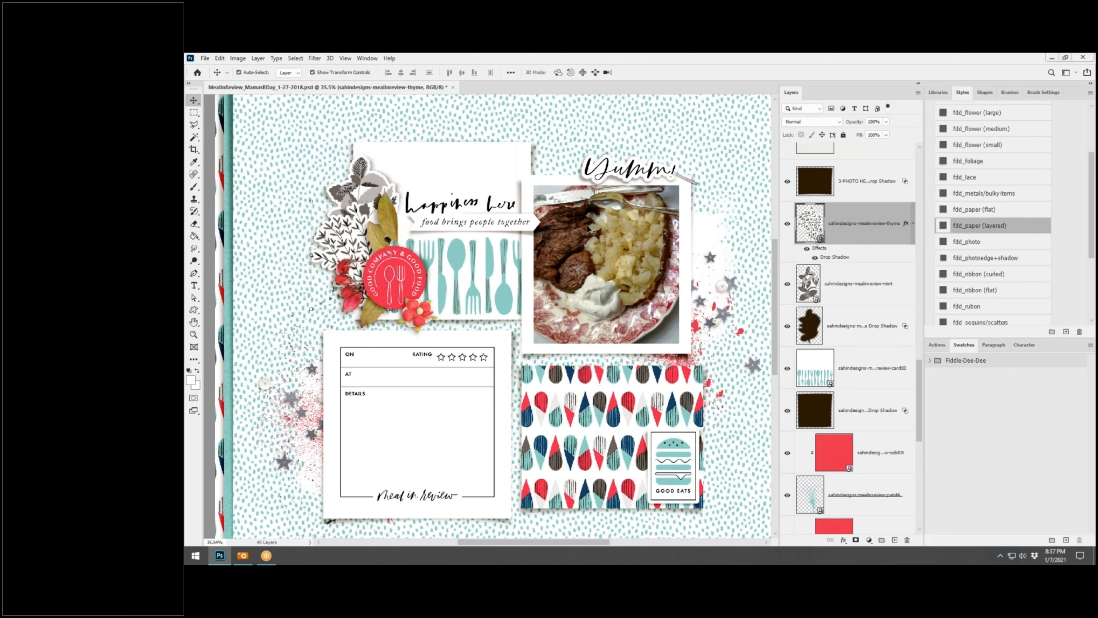
right_click(906, 227)
click(943, 375)
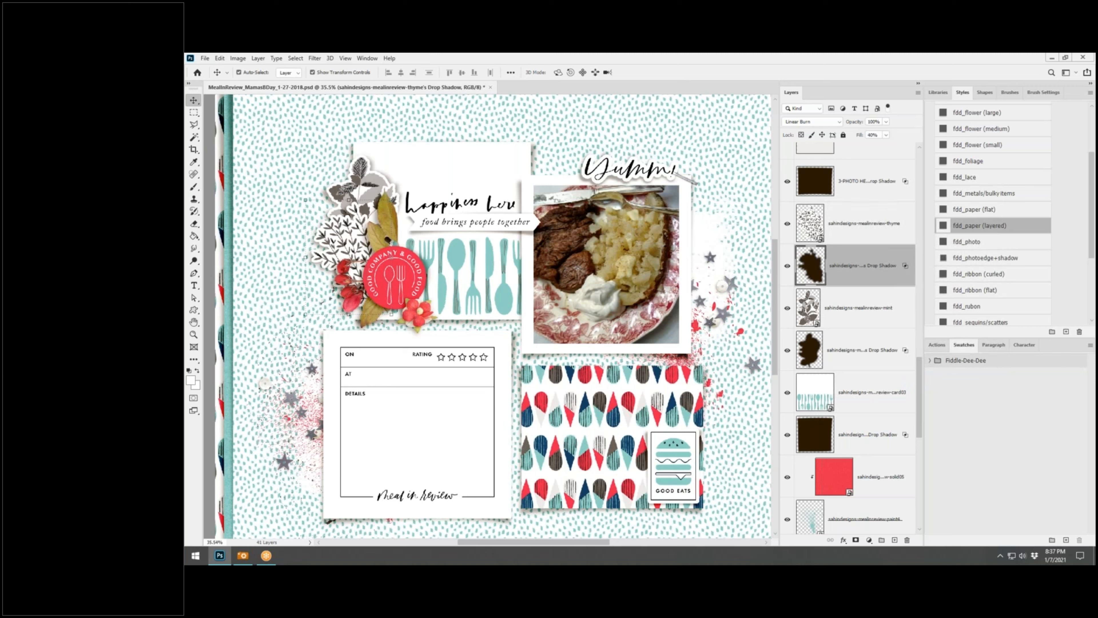
Warp the thyme sprig's separated drop shadow, reshaping its left side and upper-right area
key(ctrl+t)
click(609, 73)
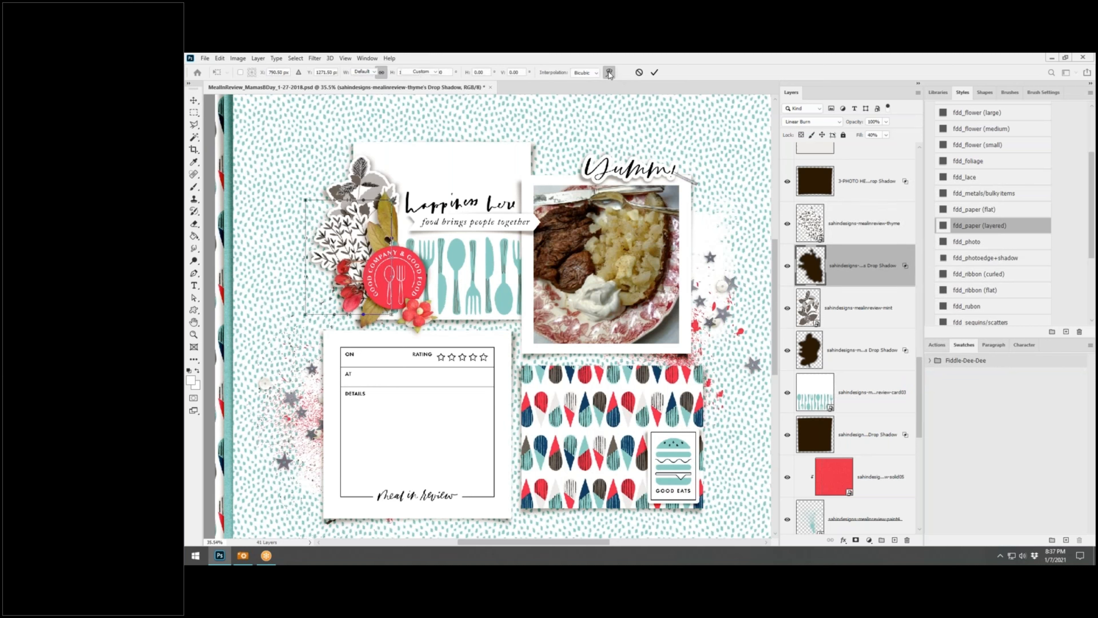
drag(327, 207, 319, 241)
drag(328, 296, 334, 290)
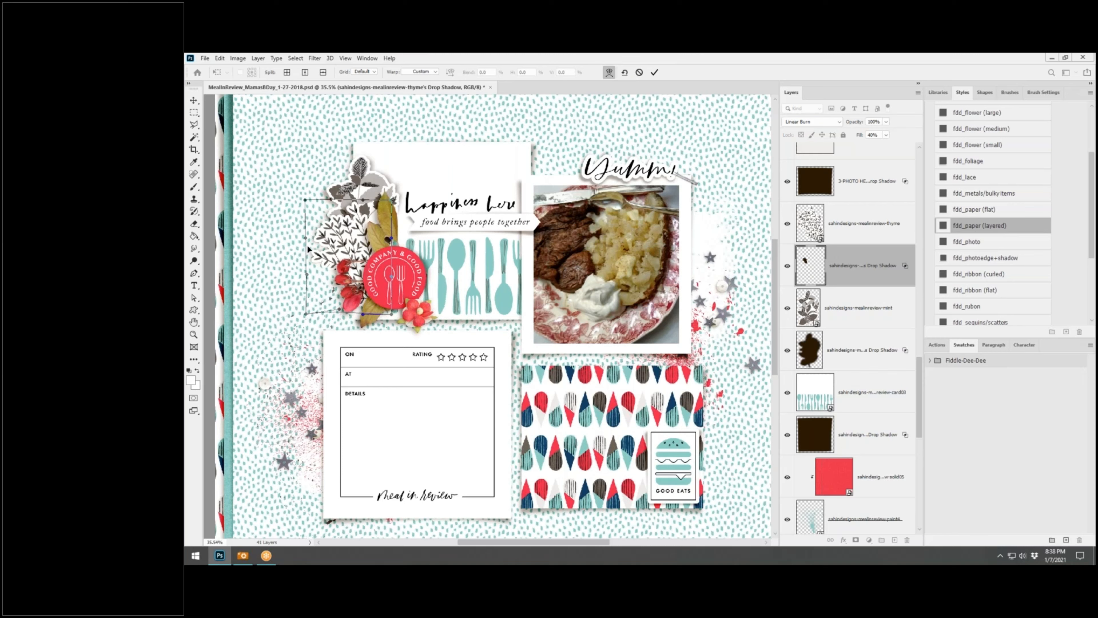
drag(307, 250, 327, 281)
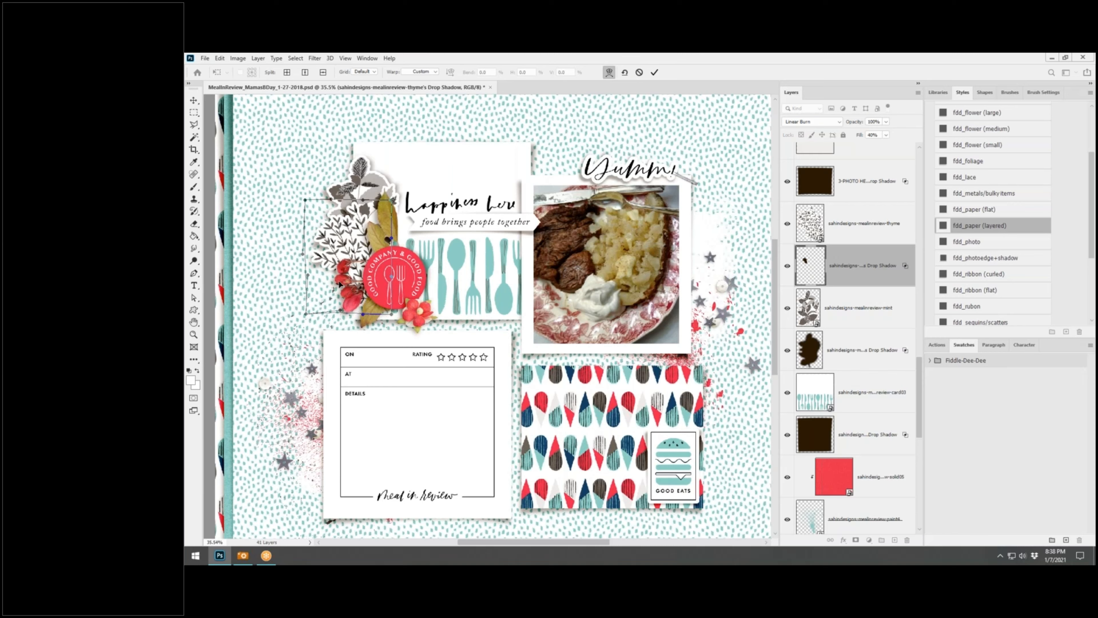
drag(378, 208, 386, 205)
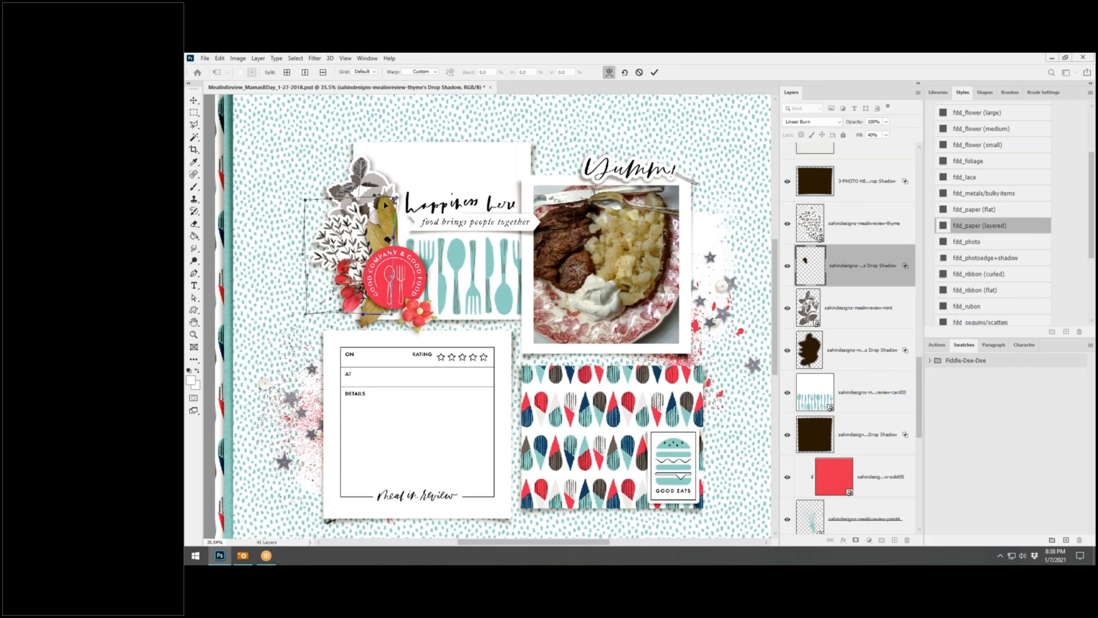
click(654, 72)
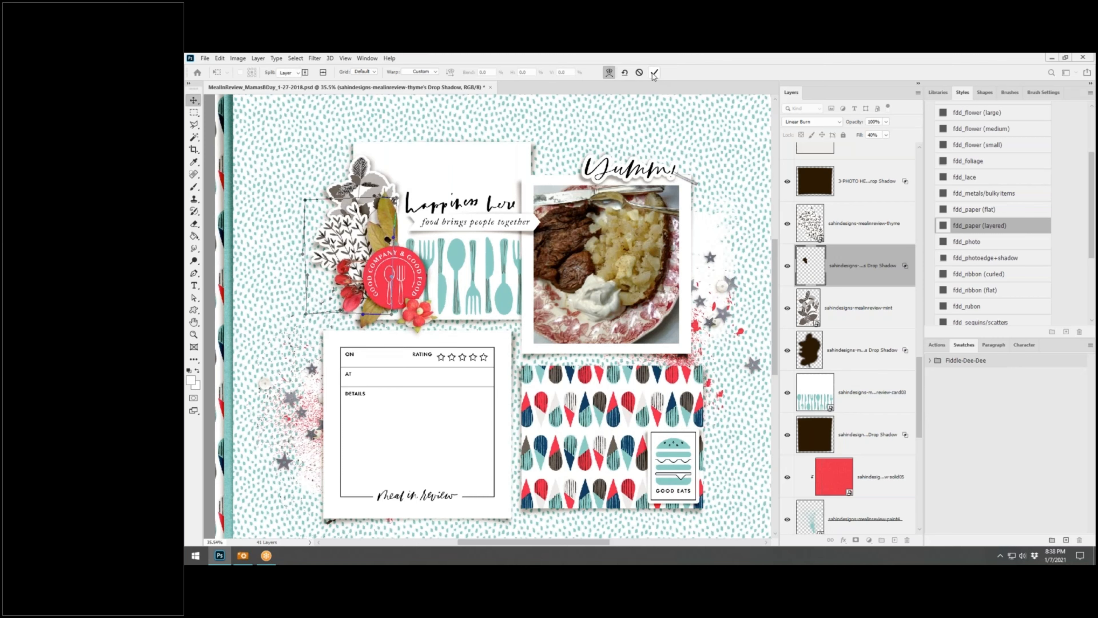
Separate the red-and-gold branch's drop shadow onto its own layer and select that shadow layer
click(409, 249)
right_click(907, 164)
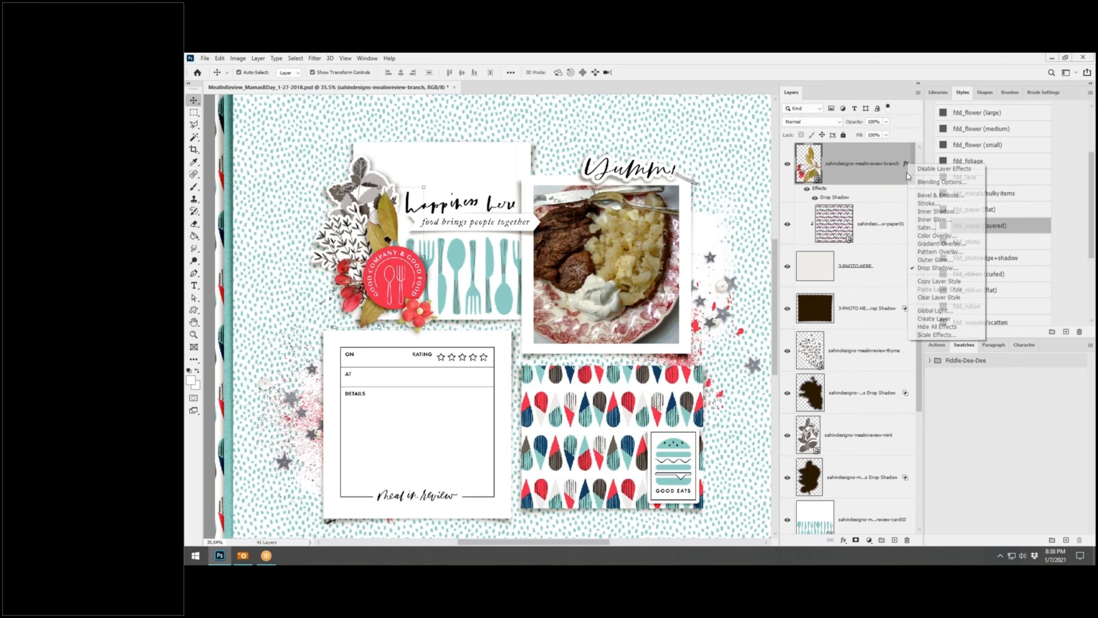
click(947, 308)
click(866, 214)
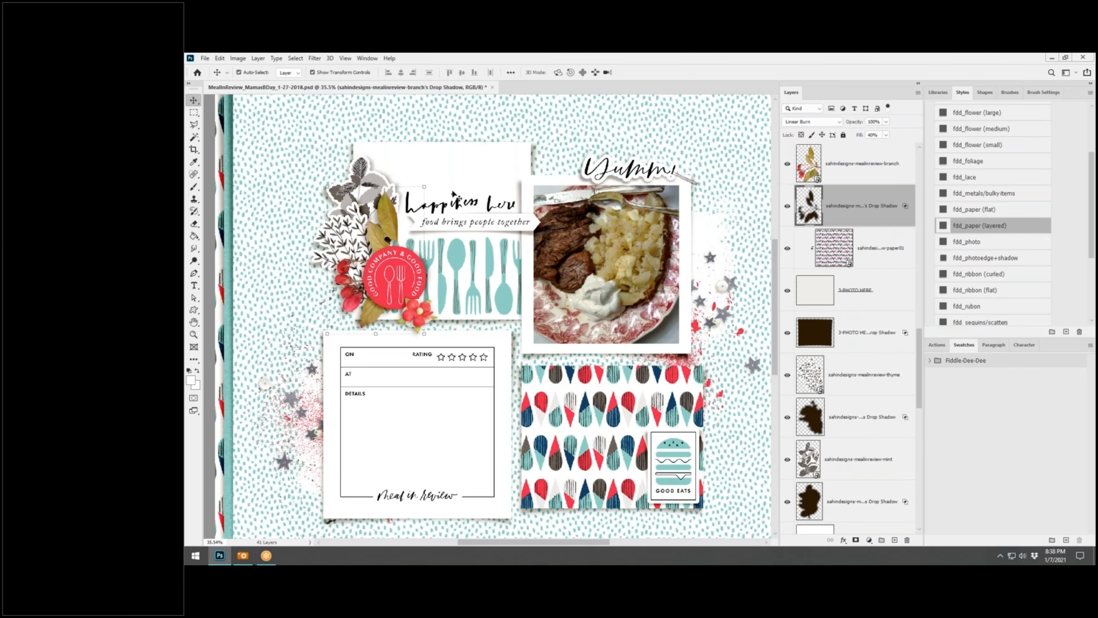
Warp the branch's separated drop shadow, pulling its upper-right corner well outward and adjusting the right edge and lower-left area
key(ctrl+t)
click(609, 73)
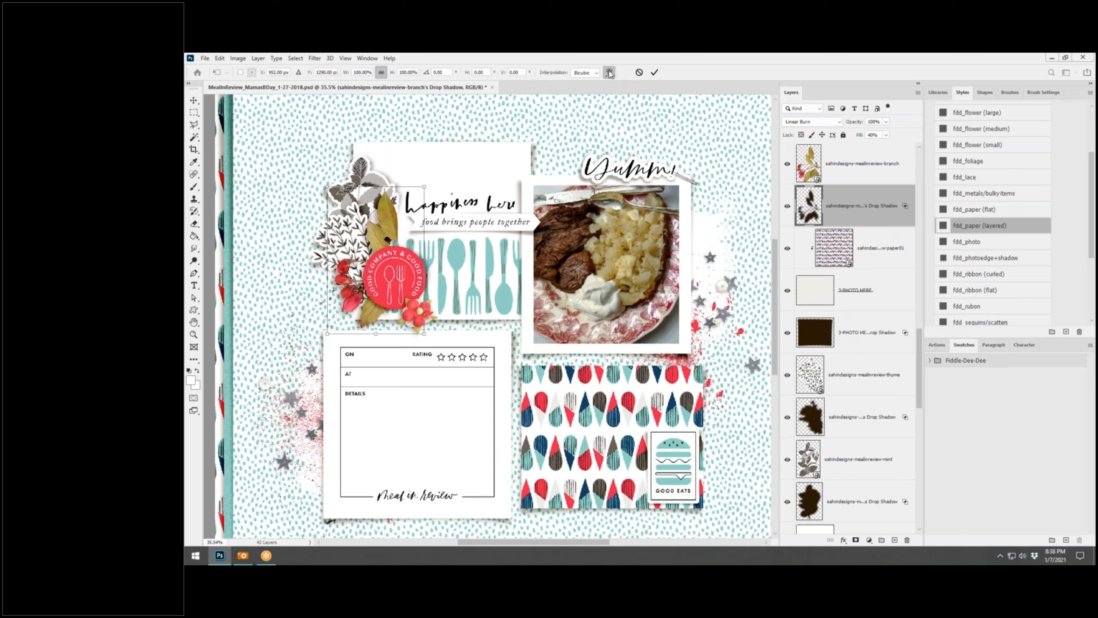
drag(425, 187, 468, 182)
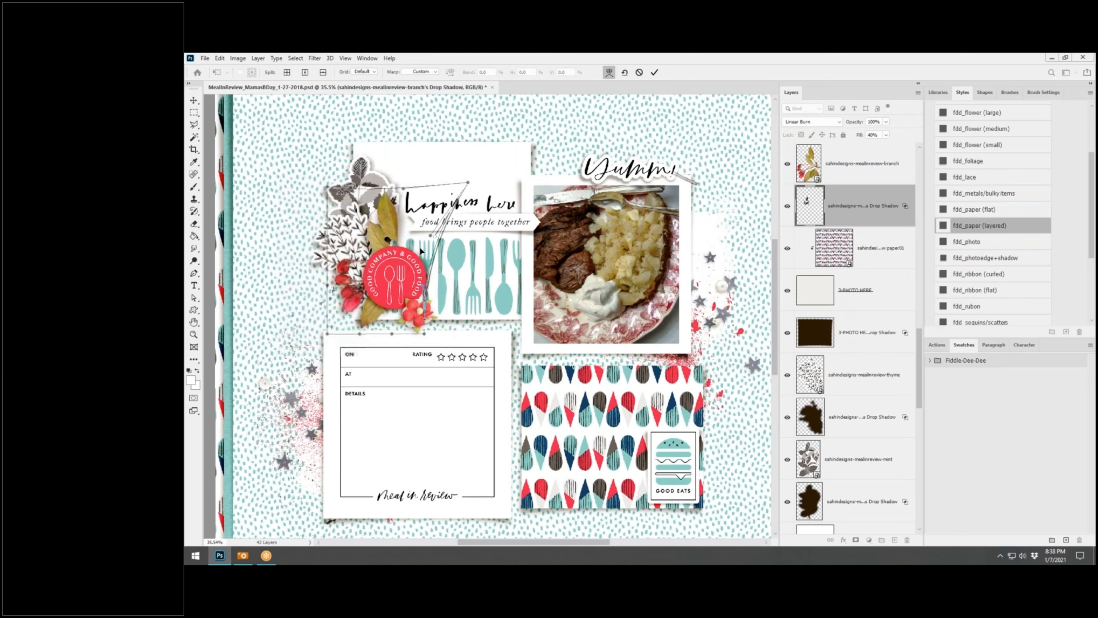
drag(423, 248, 421, 246)
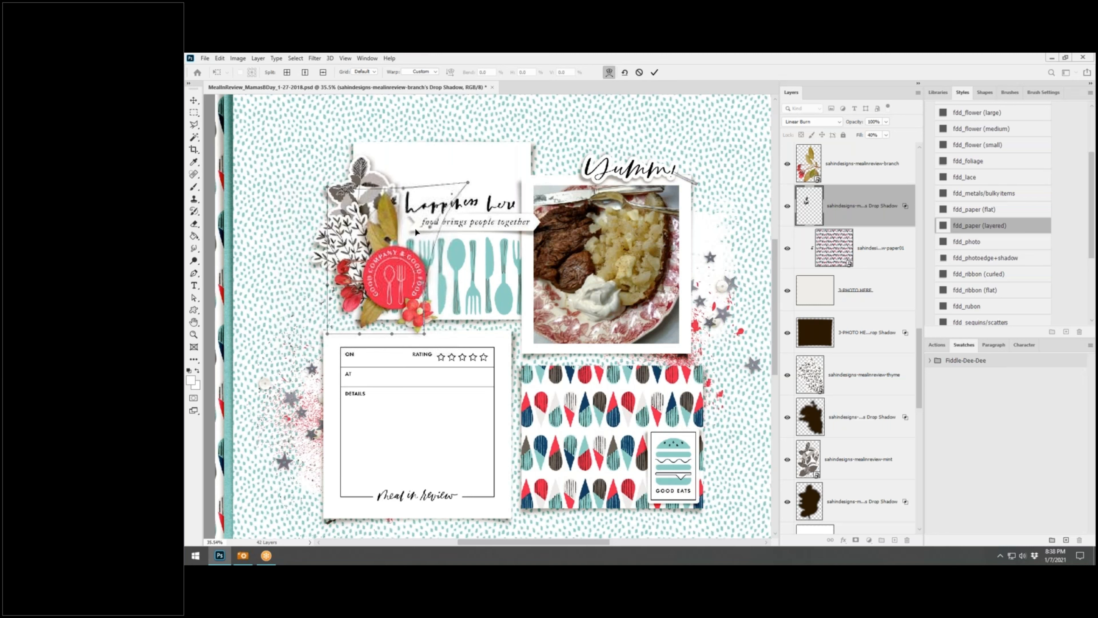
drag(348, 316, 353, 321)
click(654, 72)
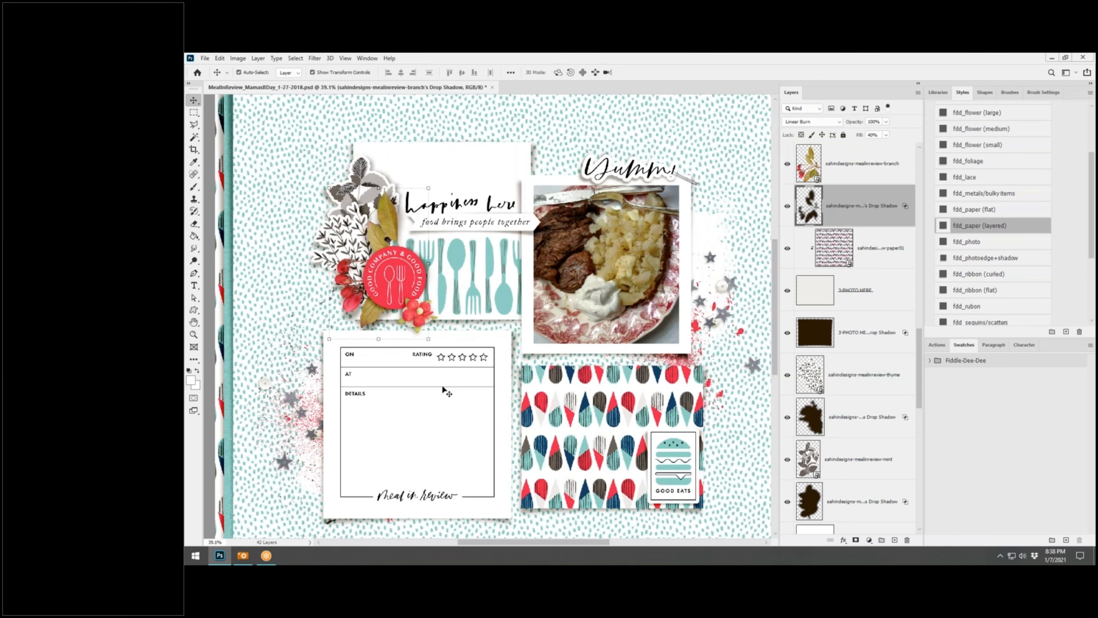
Sample the red of the round badge as the foreground colour
scroll(445, 389, up, 3)
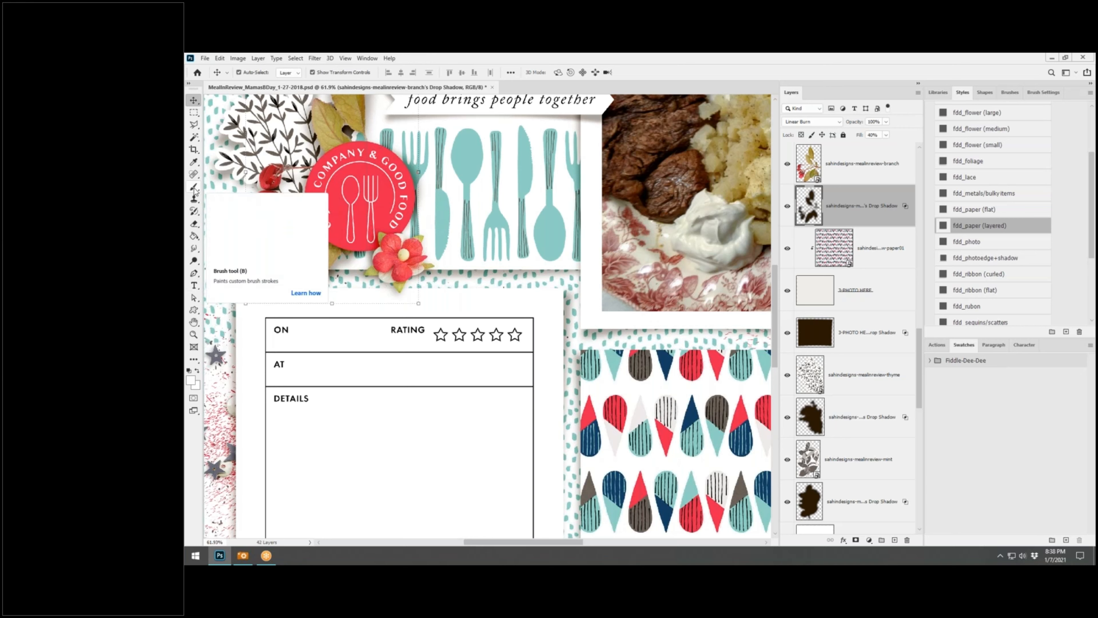
click(195, 164)
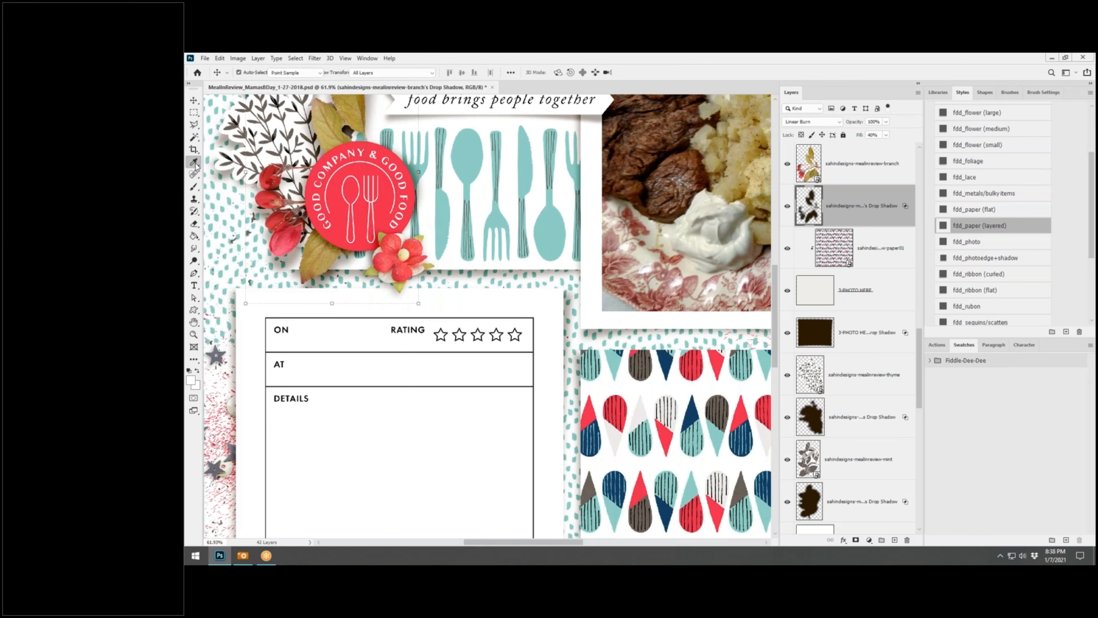
click(387, 192)
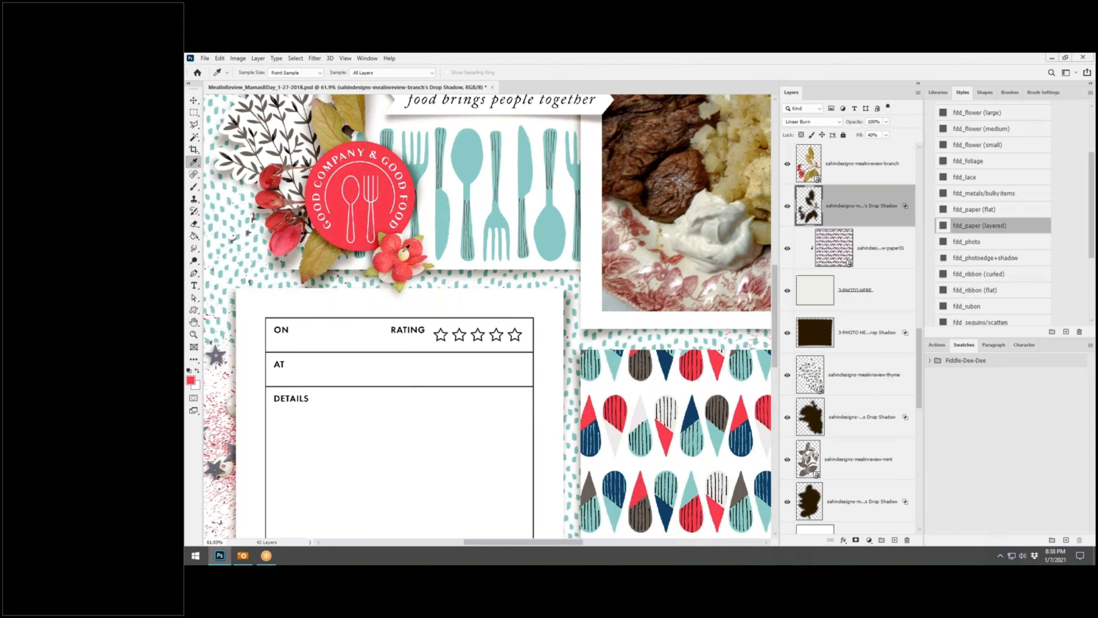
click(194, 100)
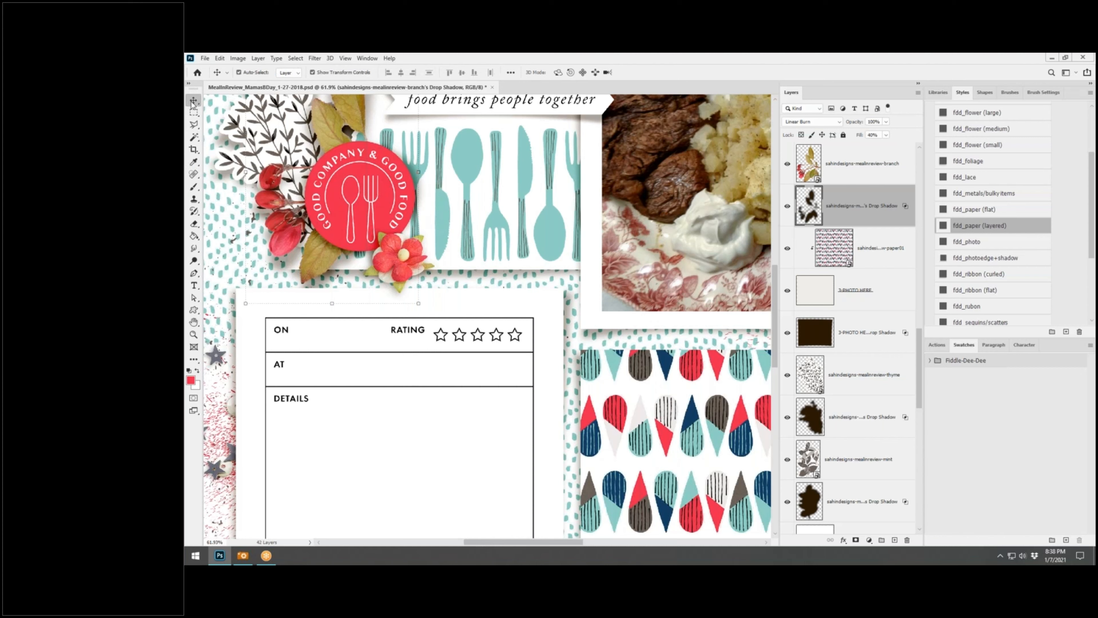
Add a blank layer above the meal review card, and select the insides of the card's five rating stars with the Magic Wand
click(463, 361)
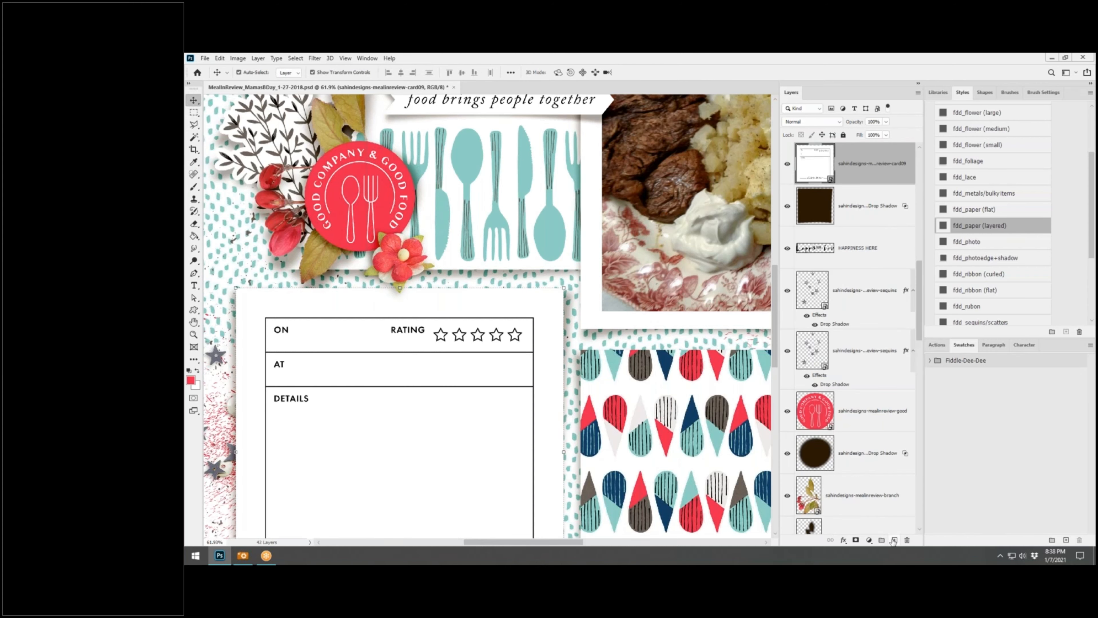
click(893, 540)
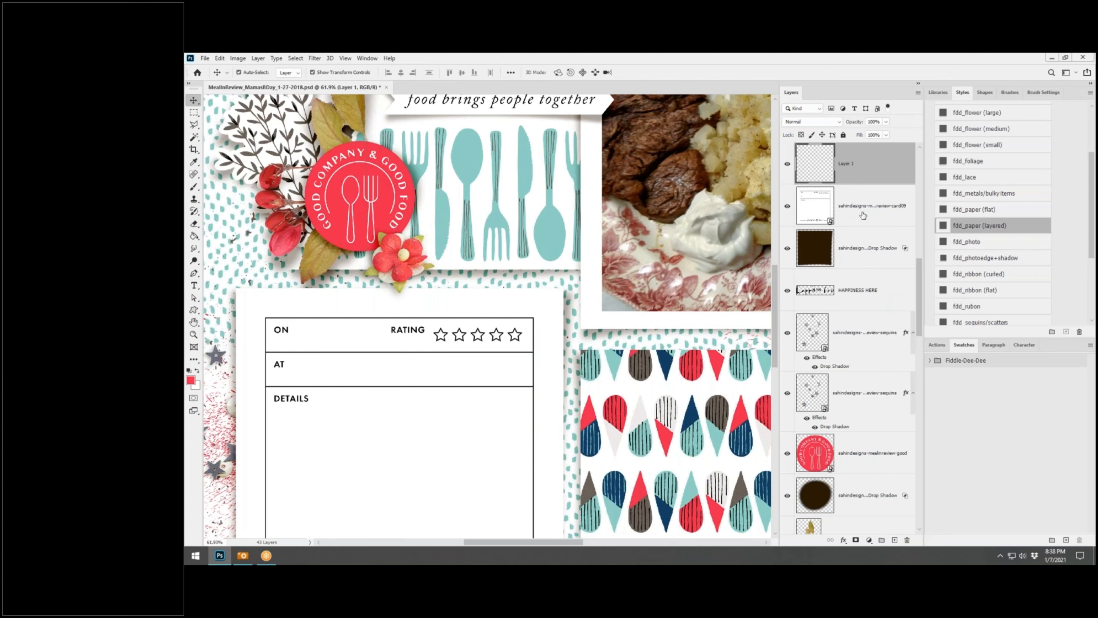
click(841, 204)
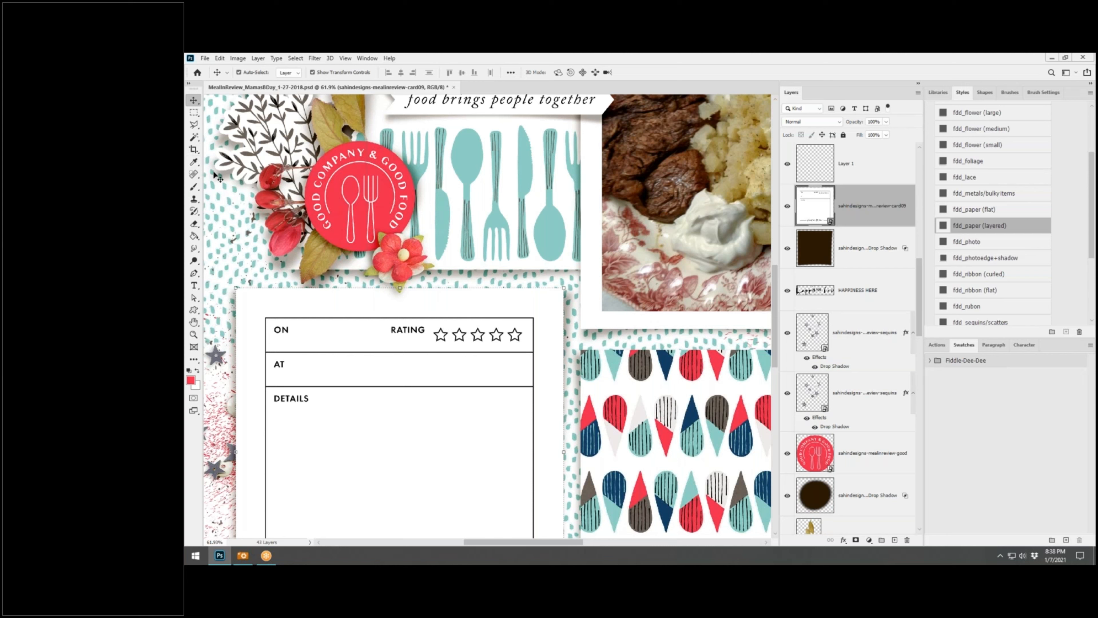
click(193, 136)
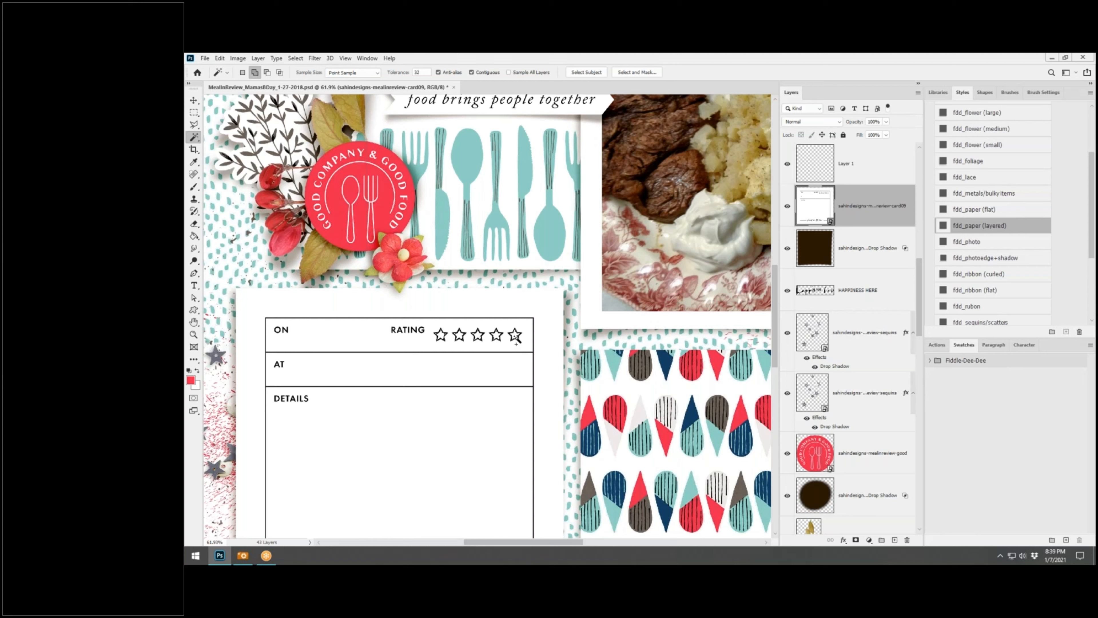
right_click(515, 336)
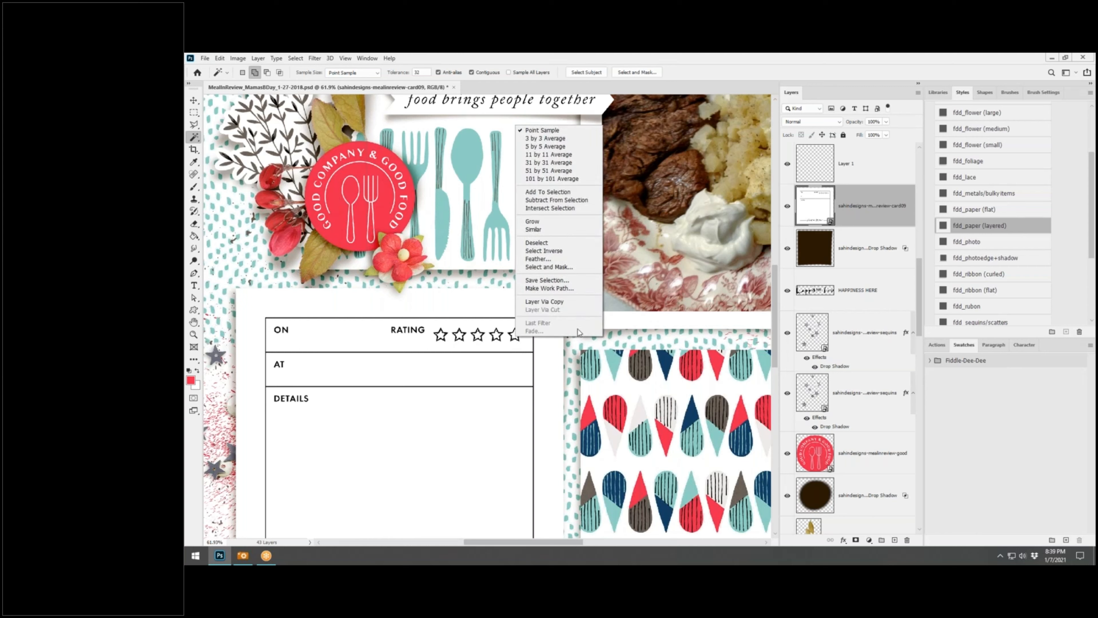
click(882, 175)
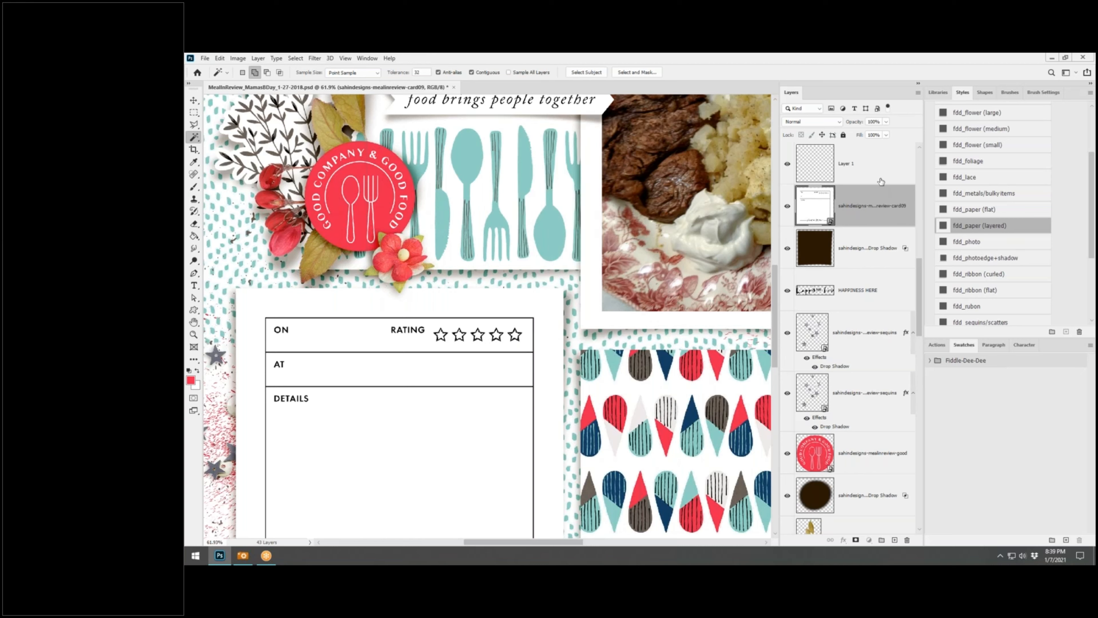
Fill the five selected rating stars with the sampled red using a Solid Color fill layer on the blank layer
click(882, 177)
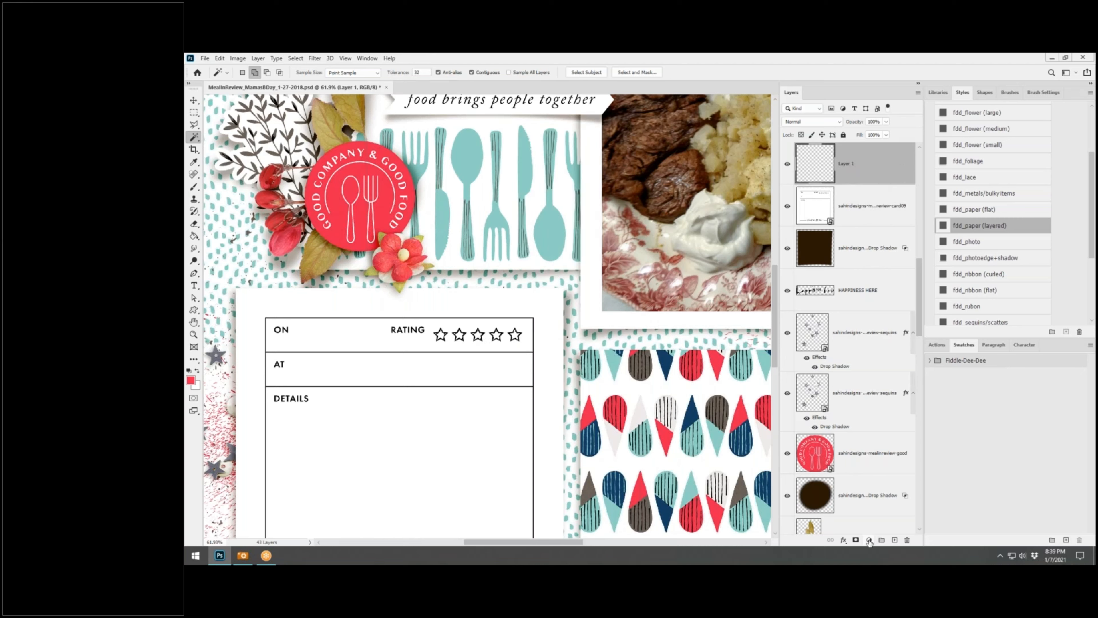
click(870, 540)
click(888, 379)
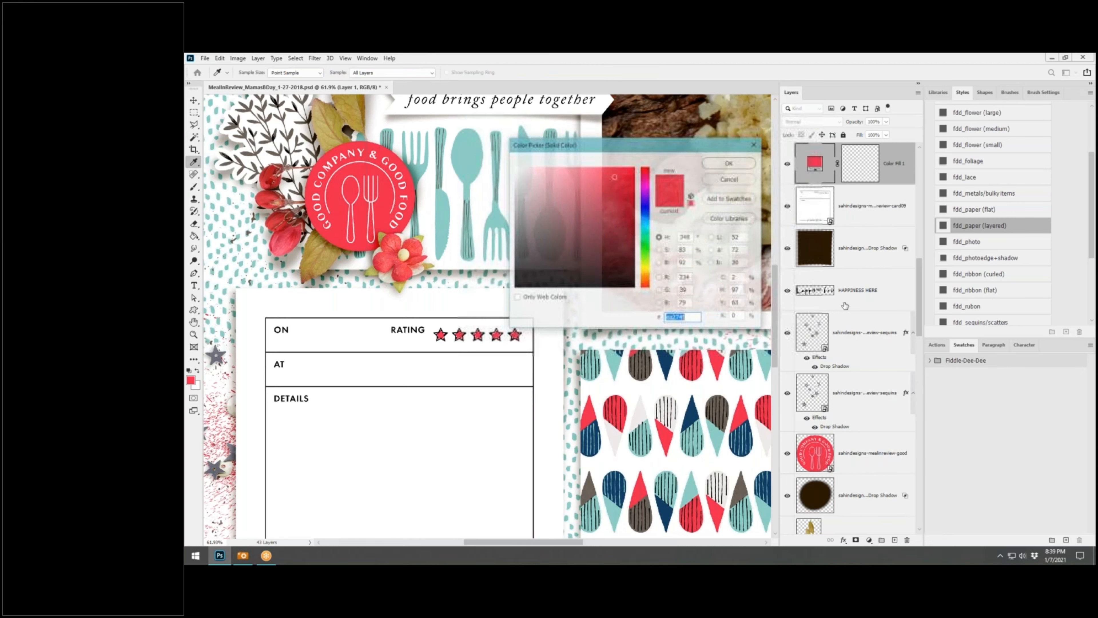
key(Return)
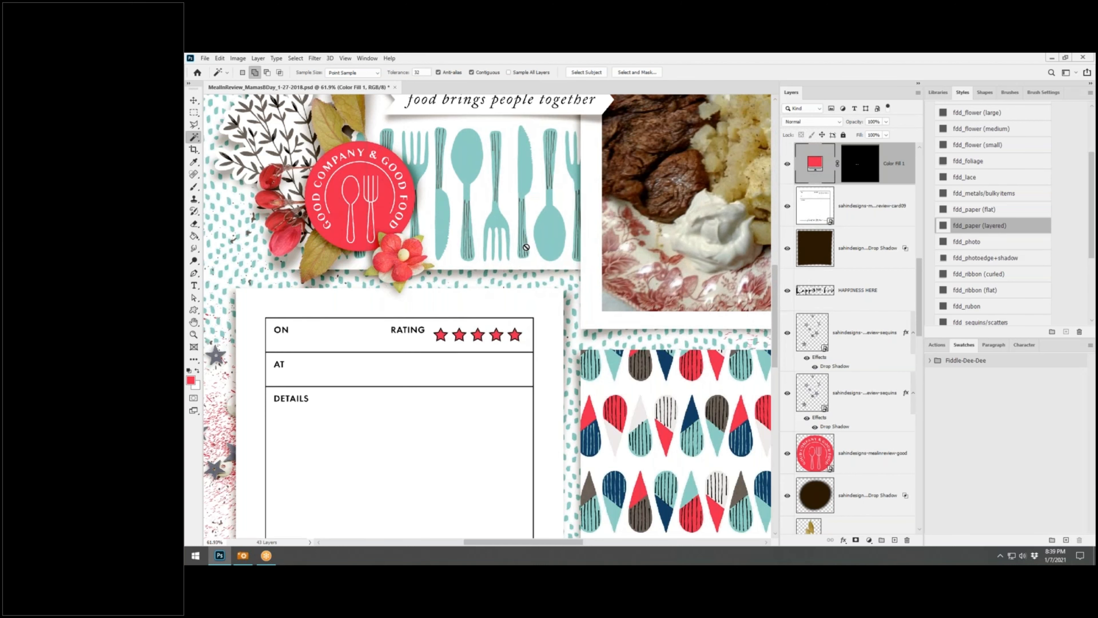
click(194, 100)
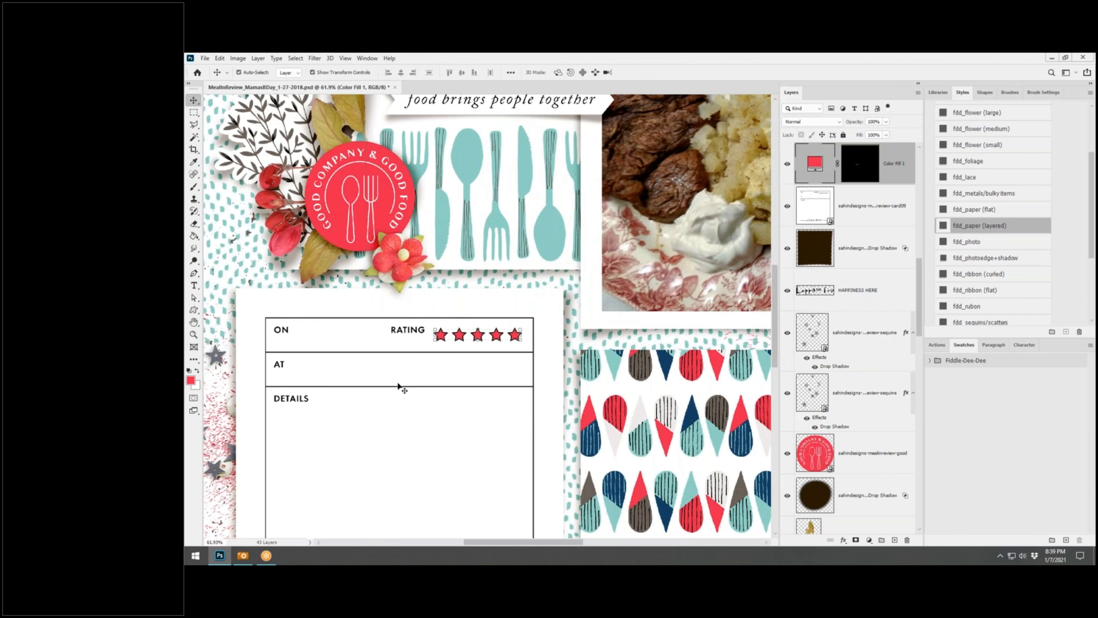
Warp the separated drop shadow of the teardrop-patterned paper block, adjusting its lower edge
scroll(399, 387, down, 2)
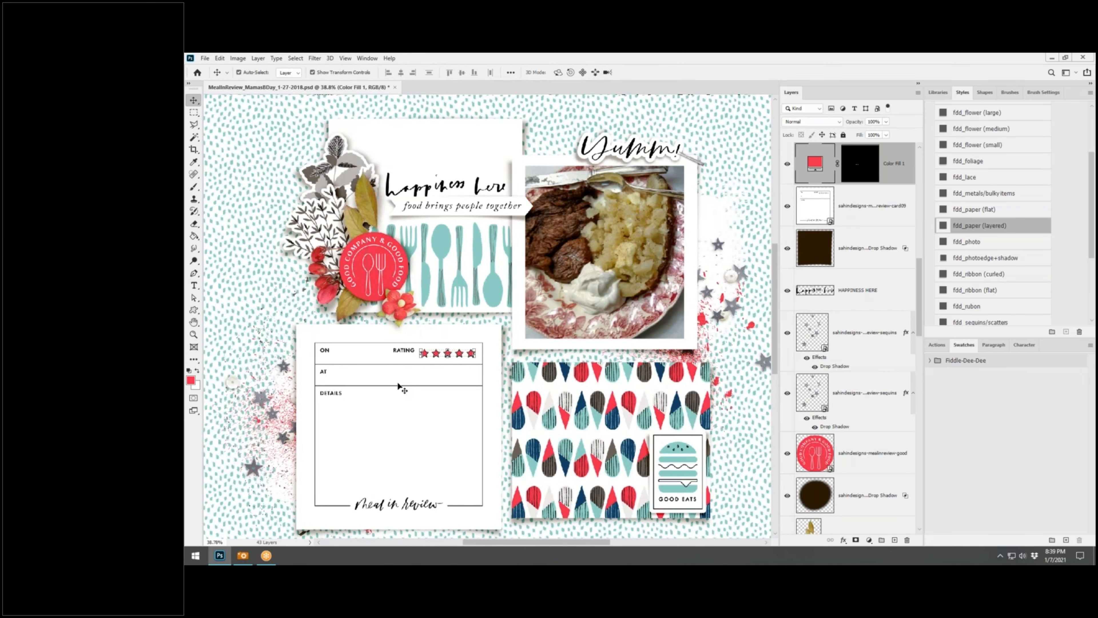
scroll(399, 386, down, 1)
scroll(445, 391, down, 2)
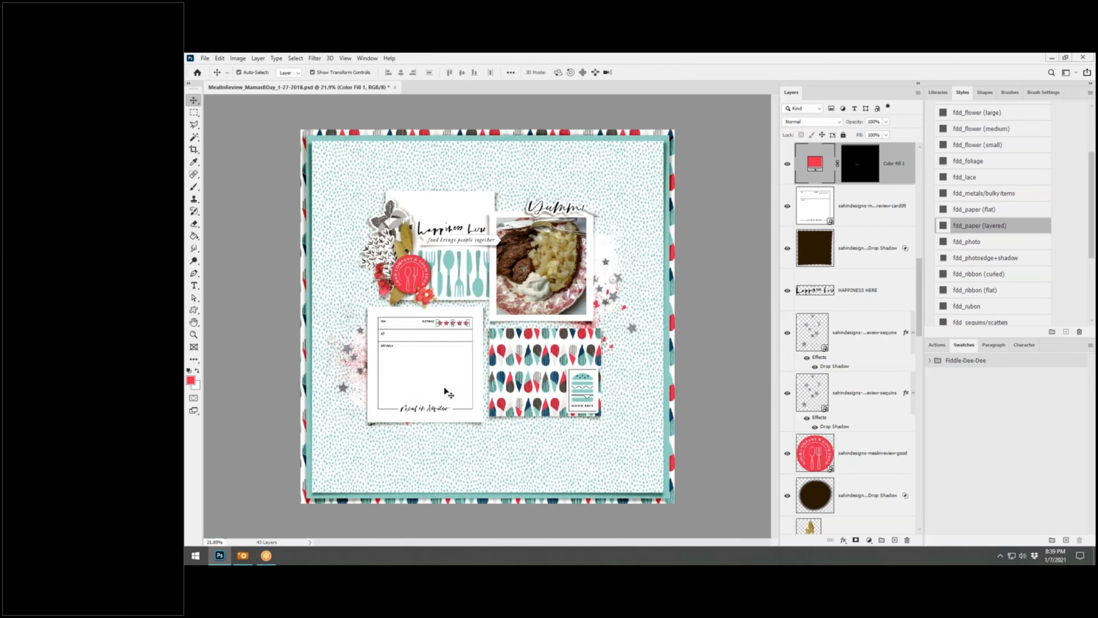
scroll(446, 391, up, 1)
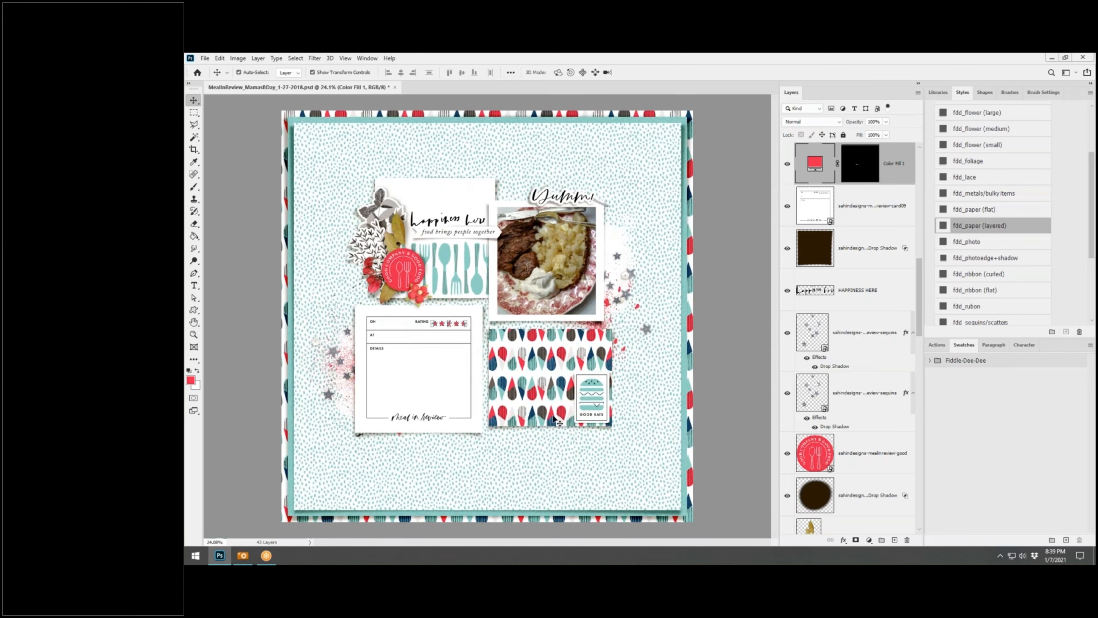
click(557, 422)
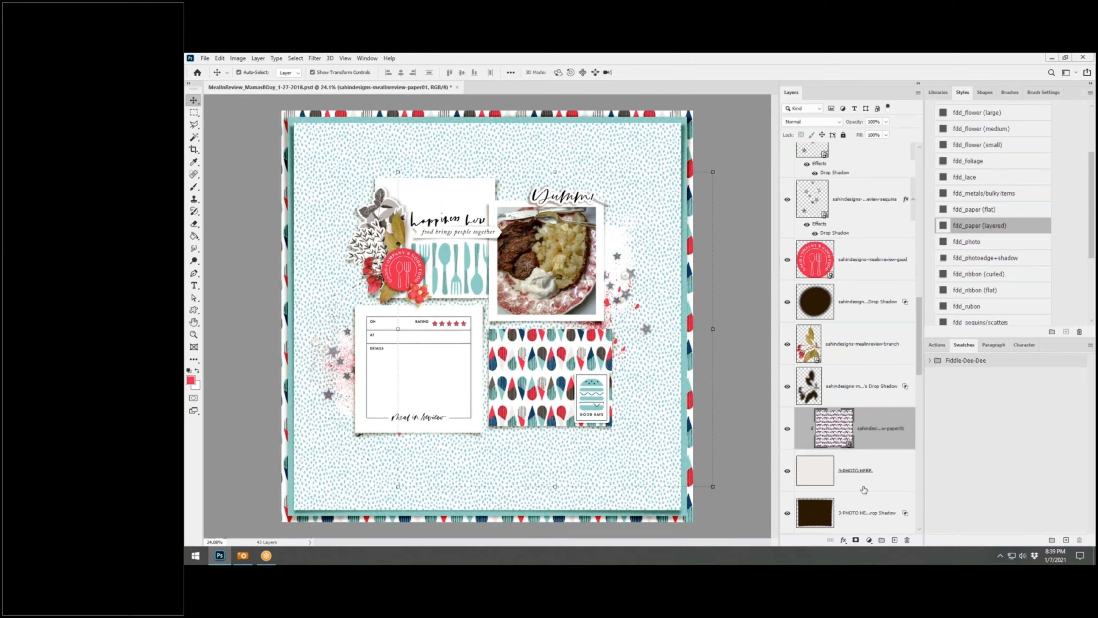
scroll(864, 487, down, 2)
click(858, 430)
click(622, 328)
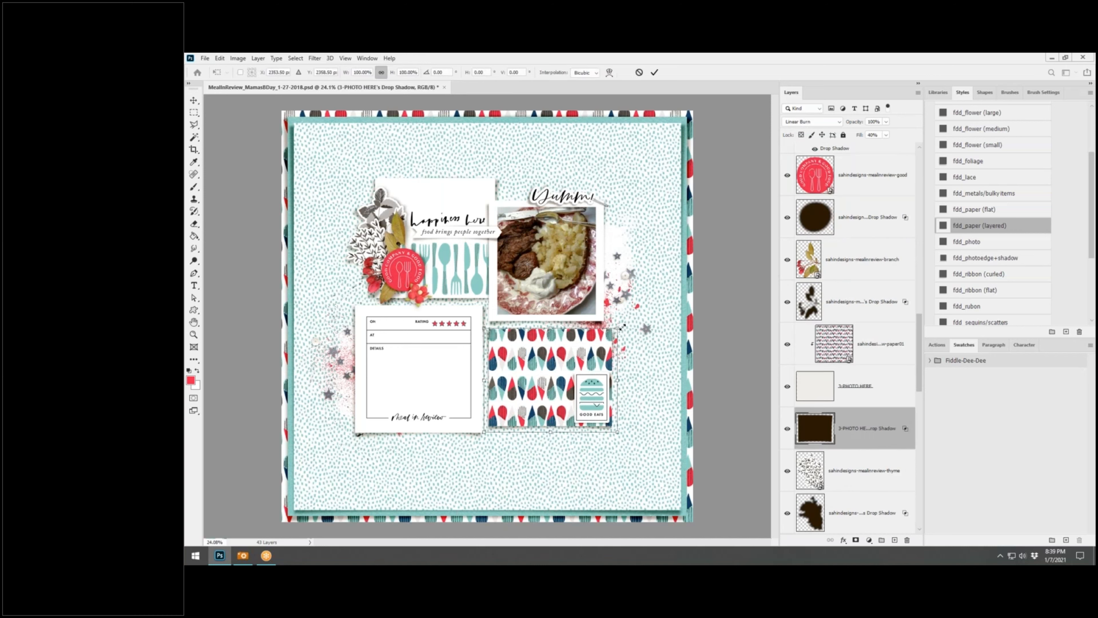
click(609, 72)
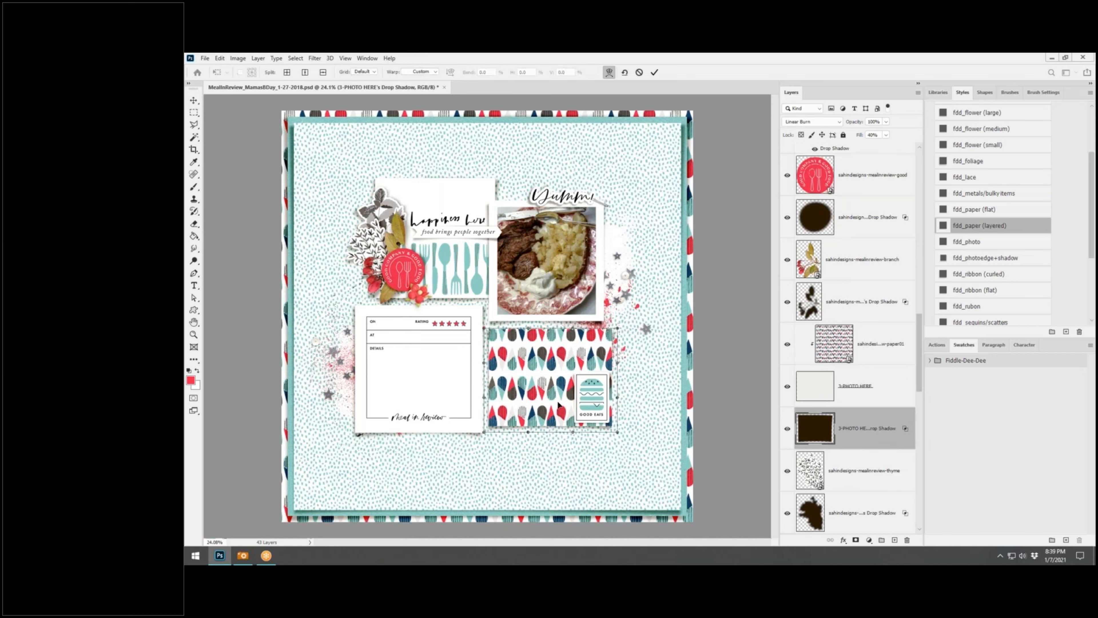
mouse_move(565, 430)
mouse_down()
mouse_move(529, 436)
mouse_move(574, 429)
mouse_up()
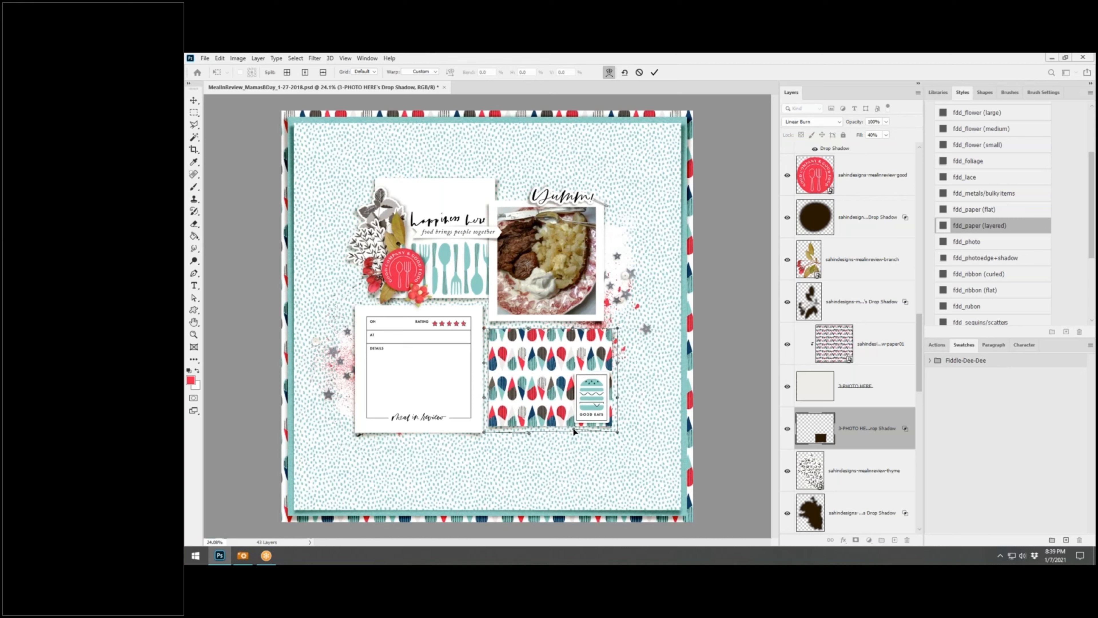
click(655, 73)
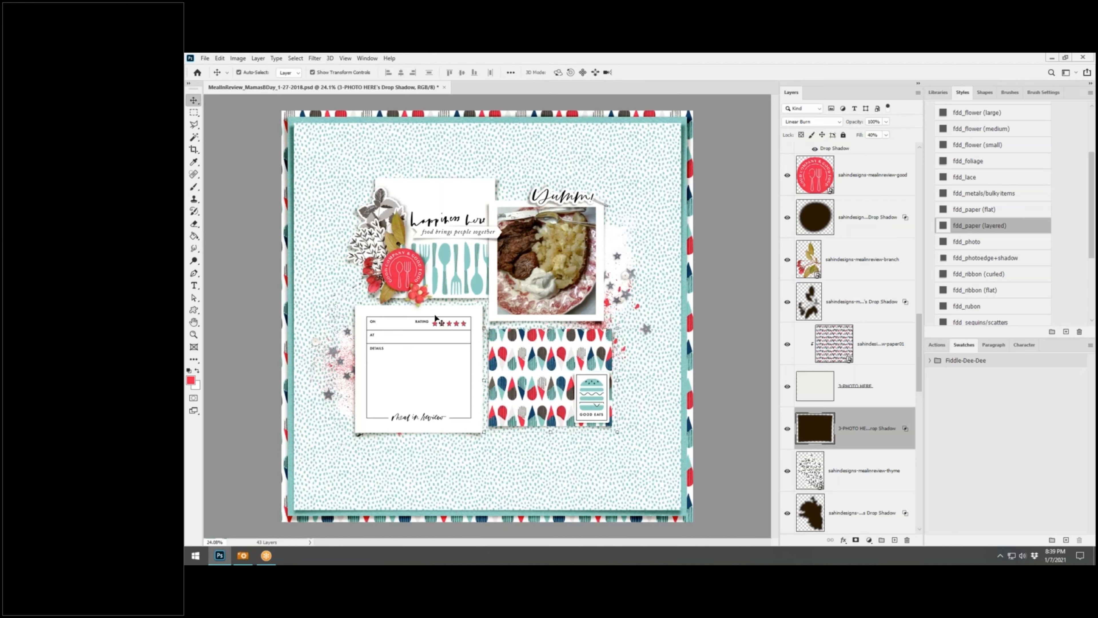
Select the review card layer, reset the foreground colour to black, and set the Type tool's font to Stamp from the favourites
click(395, 324)
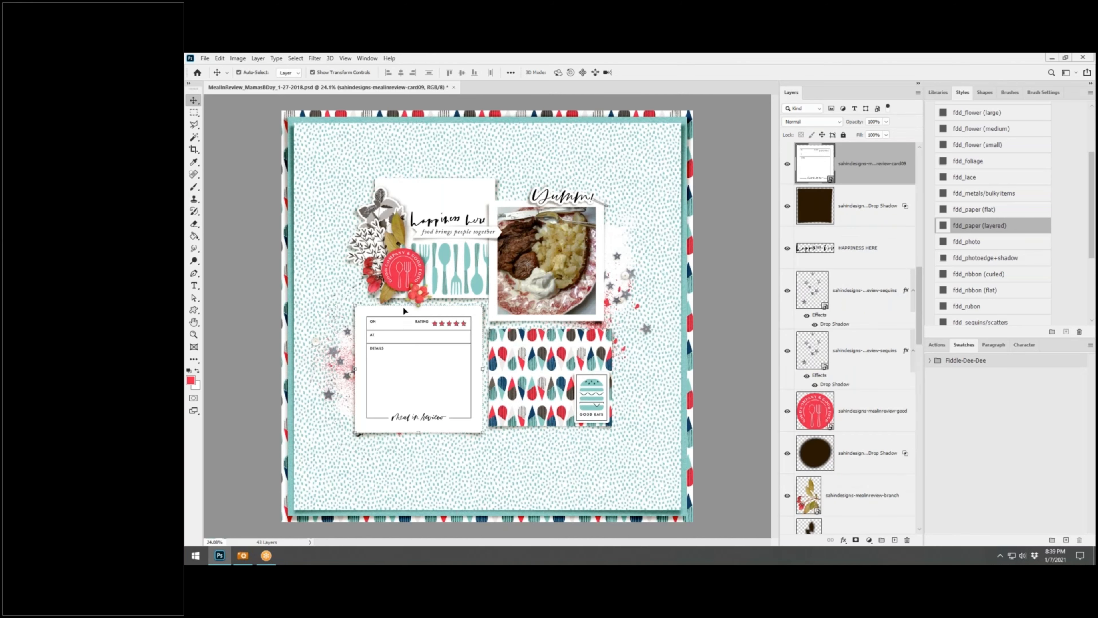
click(189, 370)
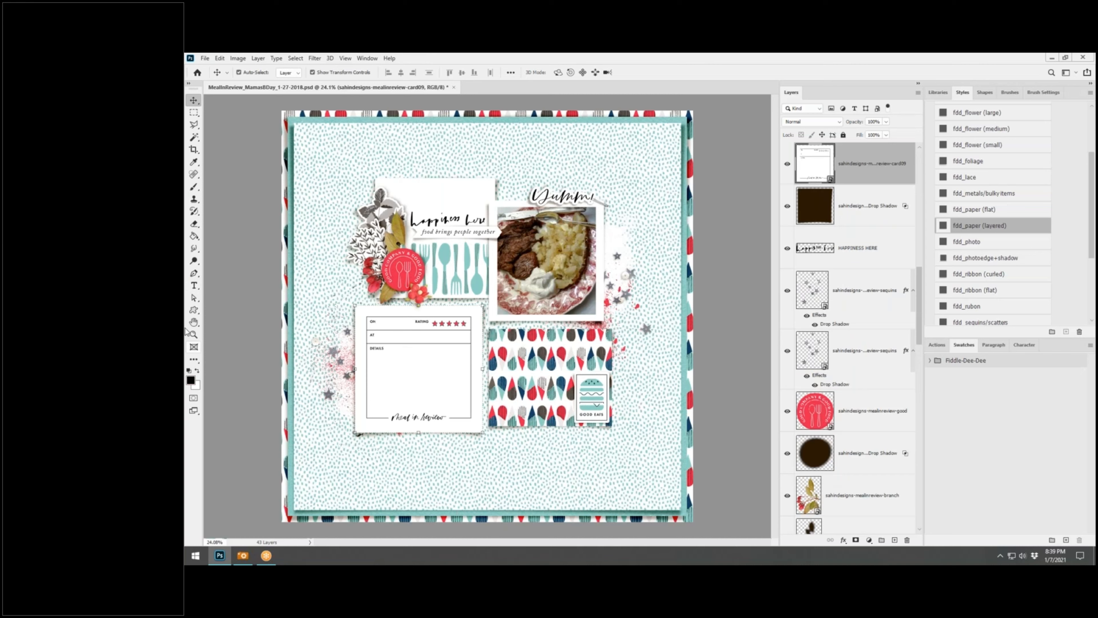
click(193, 288)
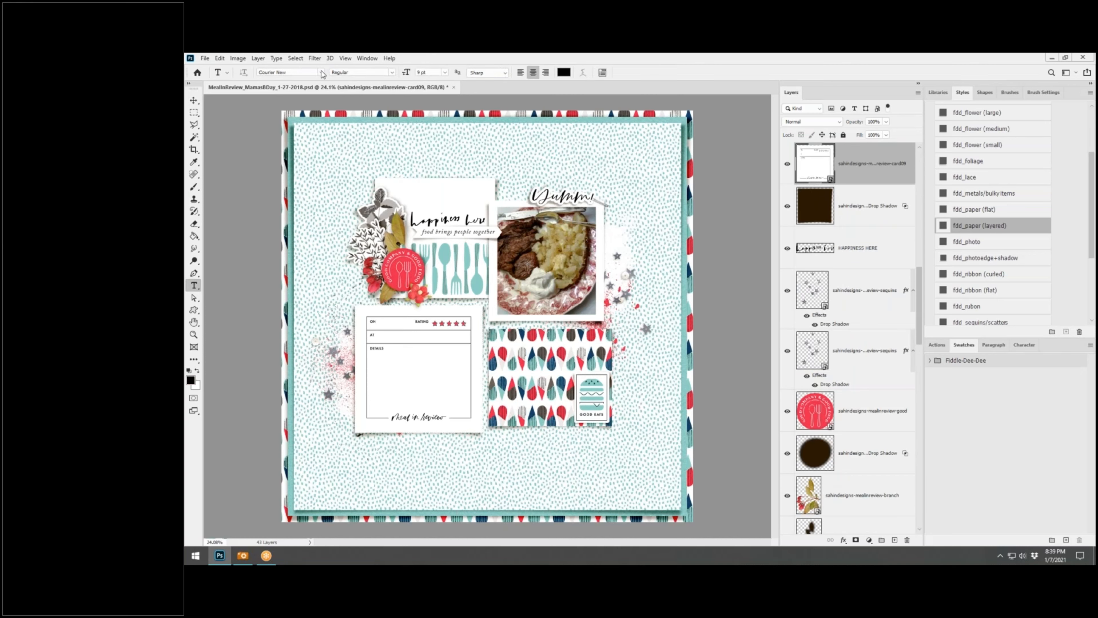
click(321, 72)
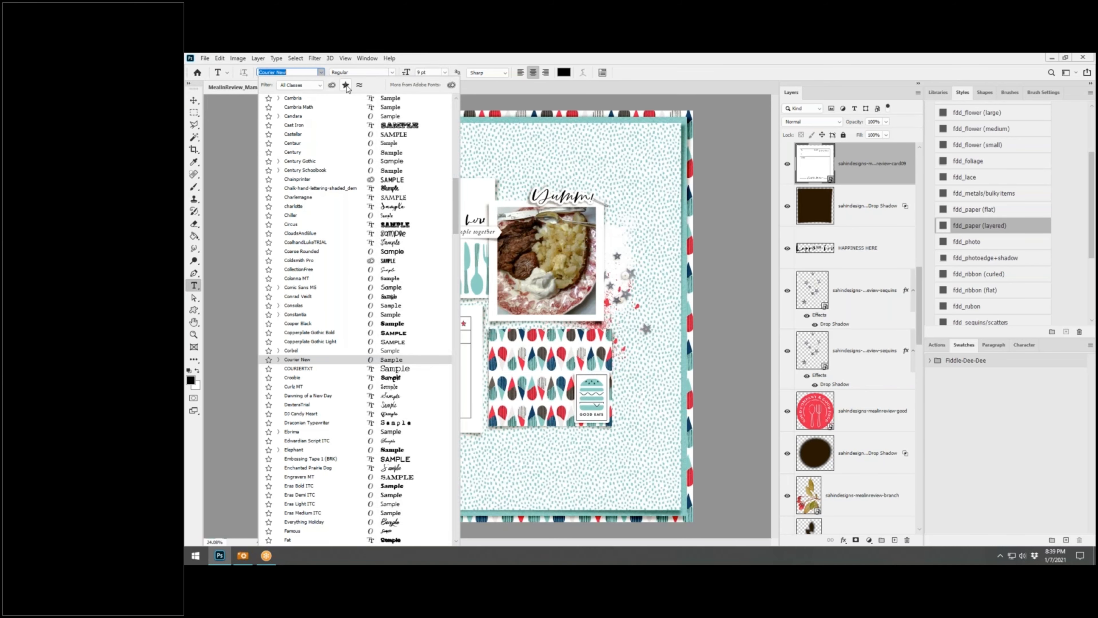
click(346, 86)
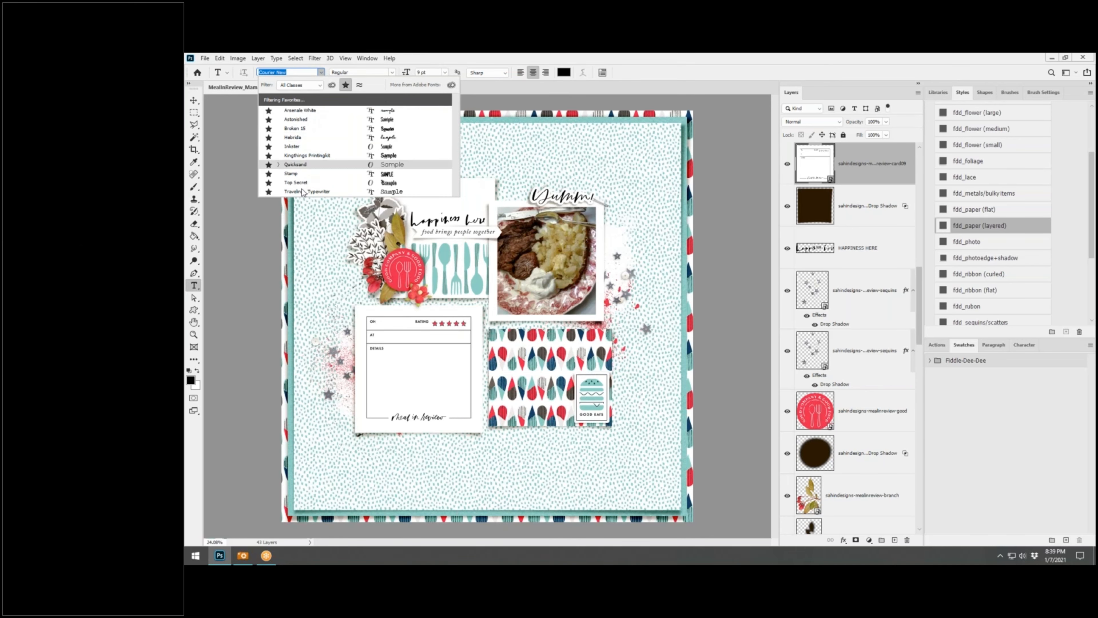
click(299, 173)
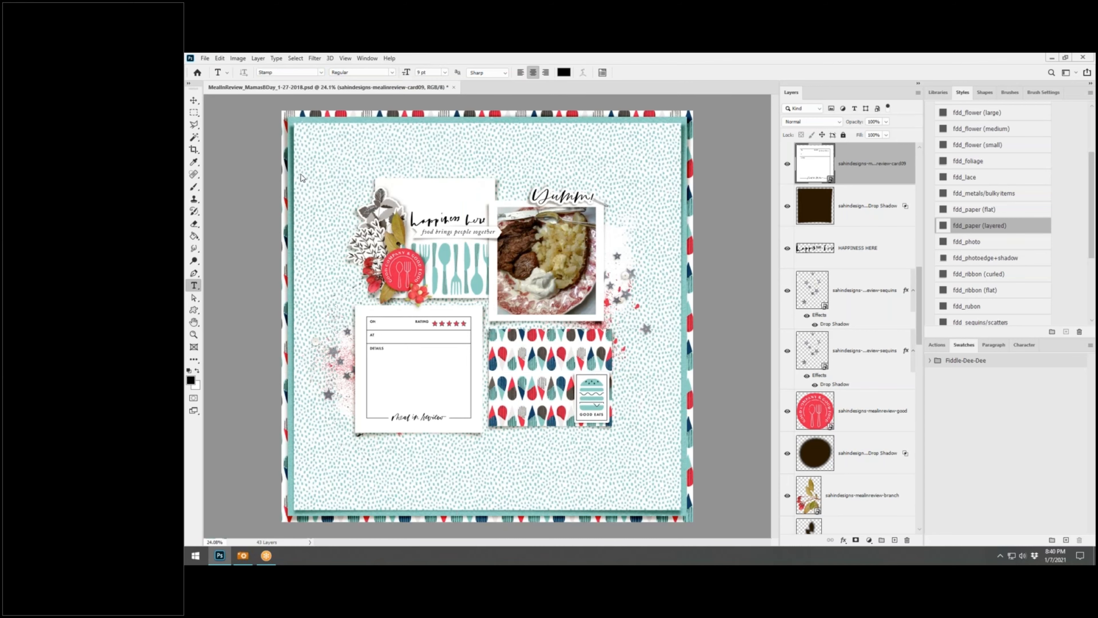
Add the date text "2018 jan 27" at 18 pt in the review card's ON field
click(380, 321)
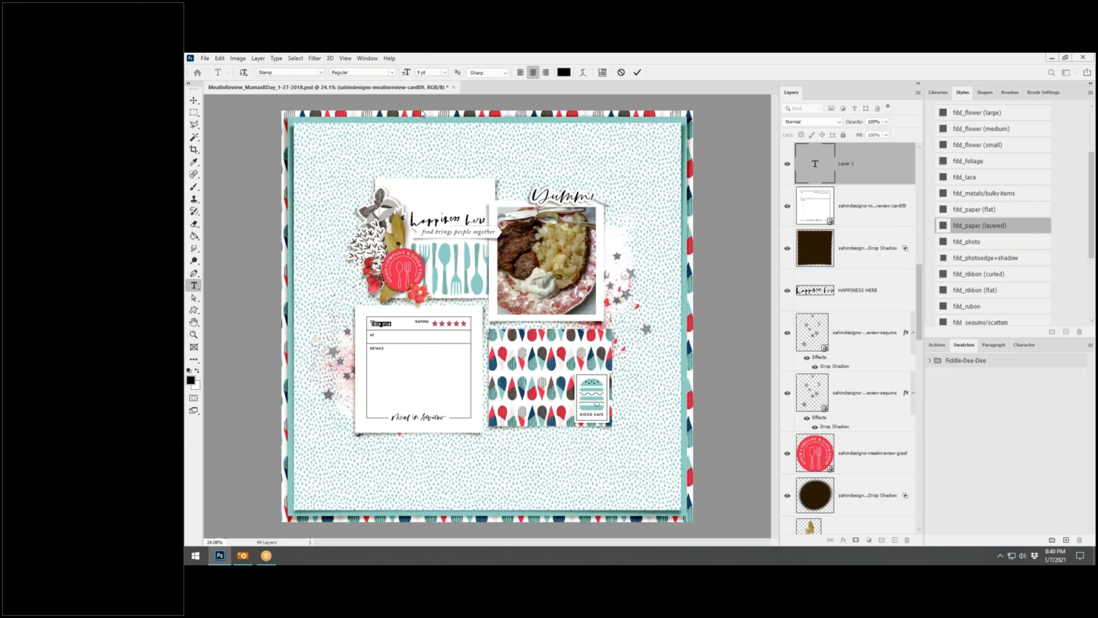
click(445, 76)
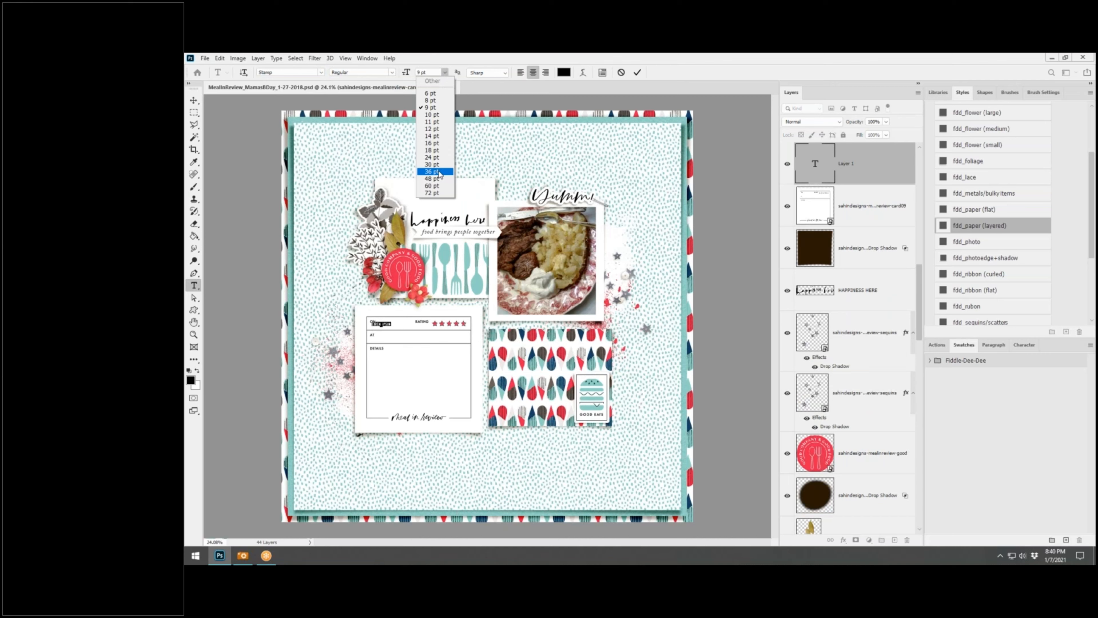
click(437, 150)
text(2)
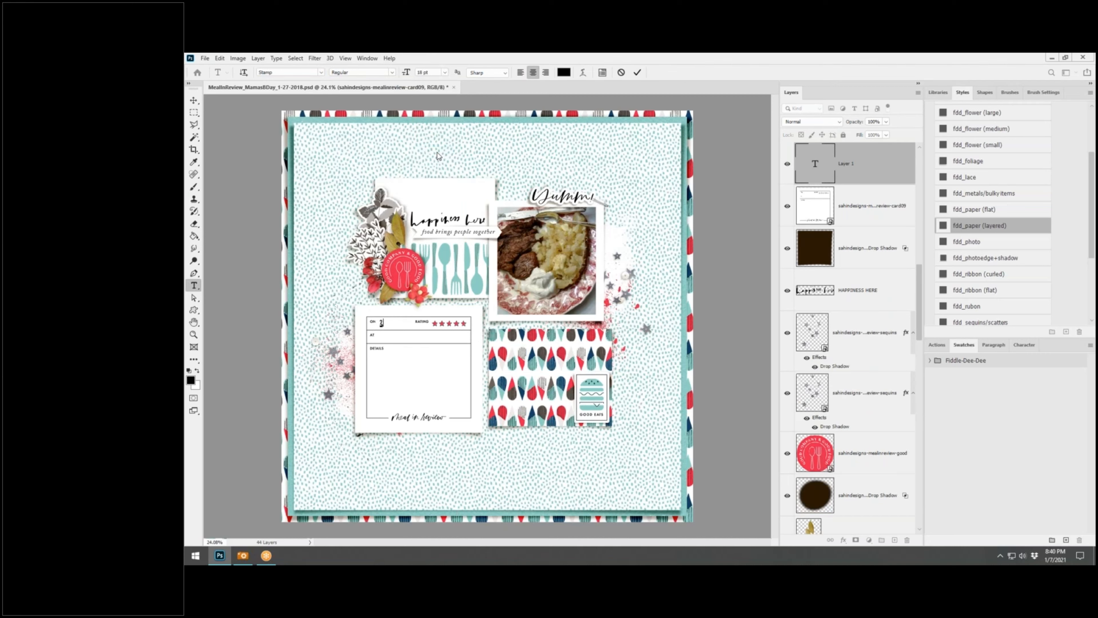
text(018.JAN 27)
click(637, 72)
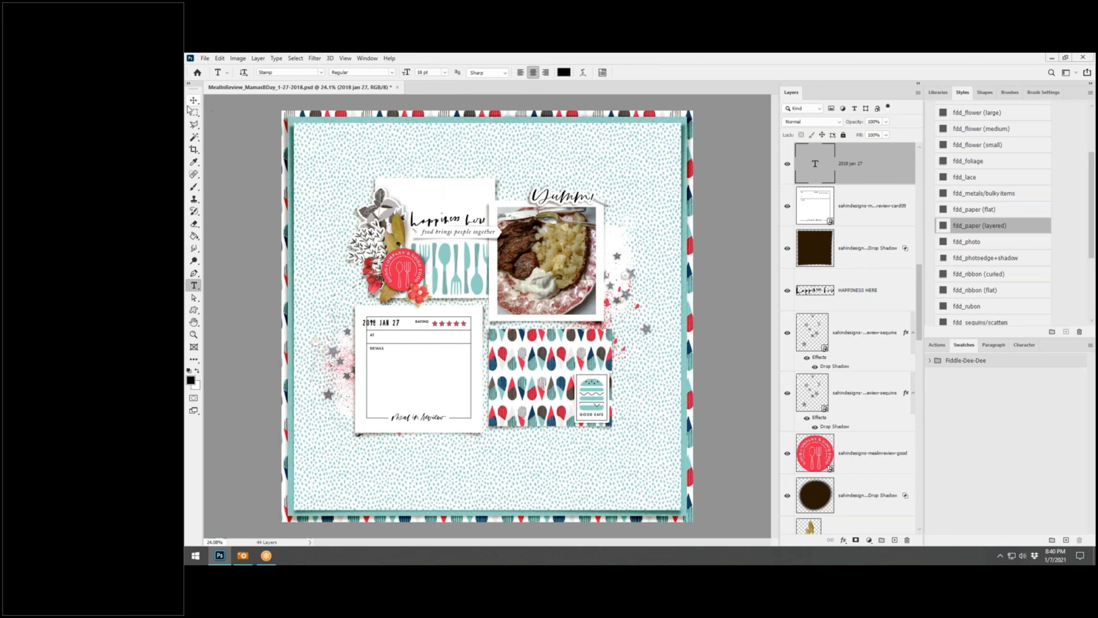
Move the date text to fit between the ON and RATING labels, and reselect the review card layer
click(193, 101)
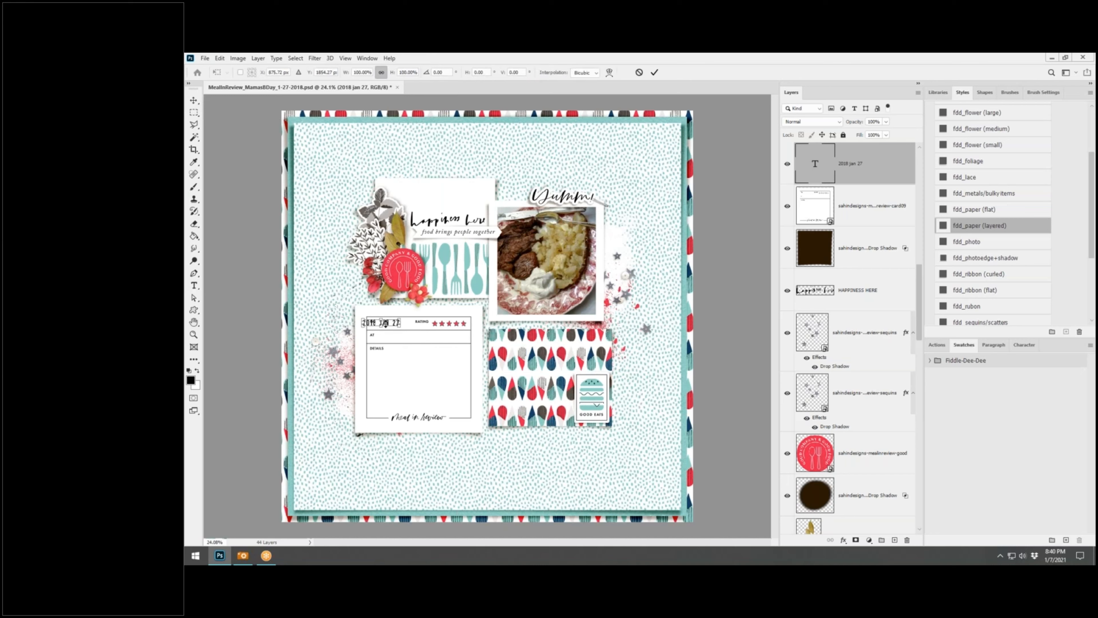
click(708, 229)
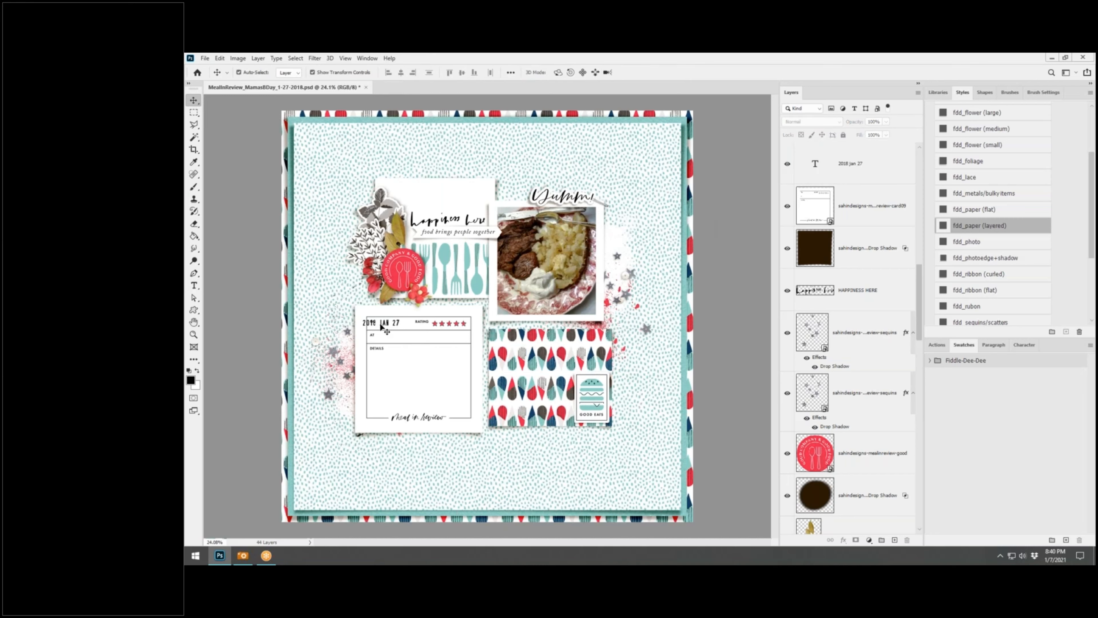
click(380, 326)
drag(380, 324, 396, 325)
click(392, 338)
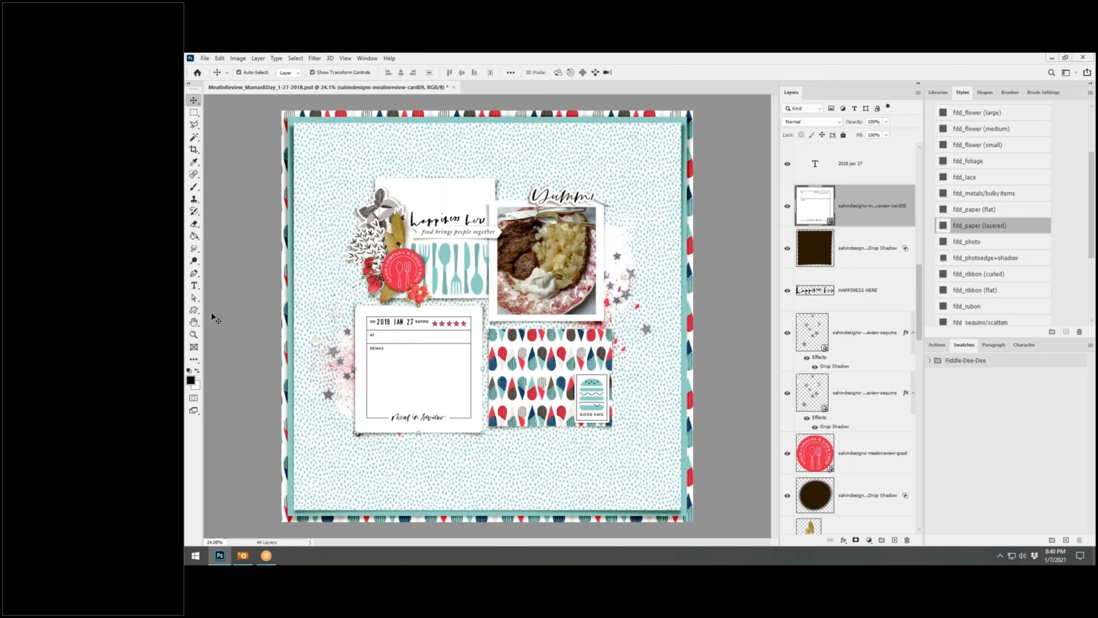
Add "Mama's House" in Traveling _Typewriter at 14 pt to the review card's AT field, positioned just after the AT label
click(194, 285)
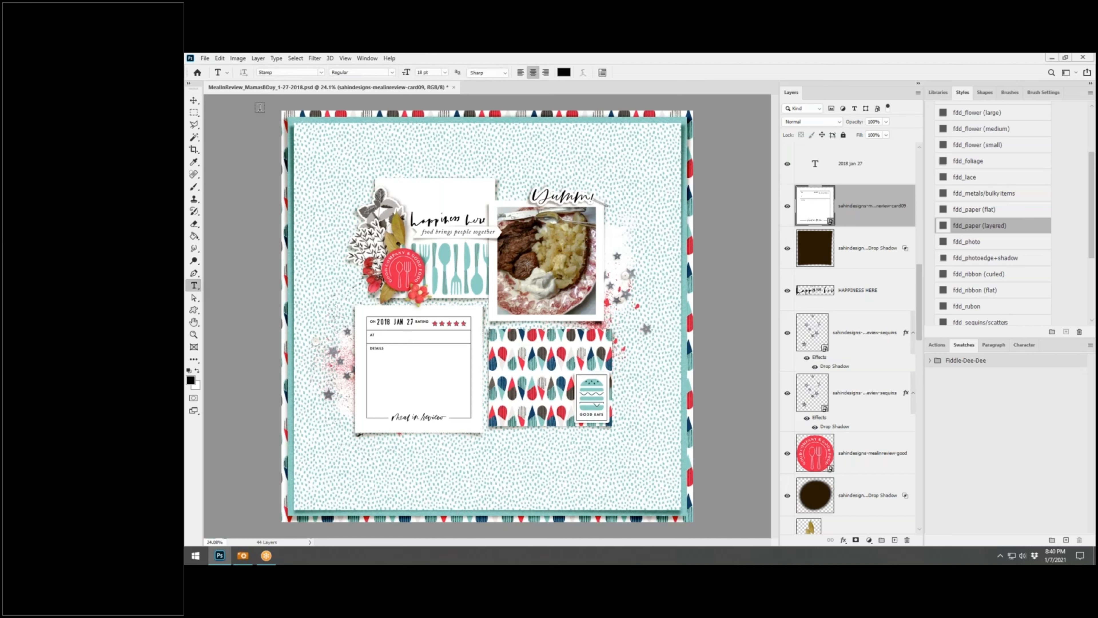
click(321, 72)
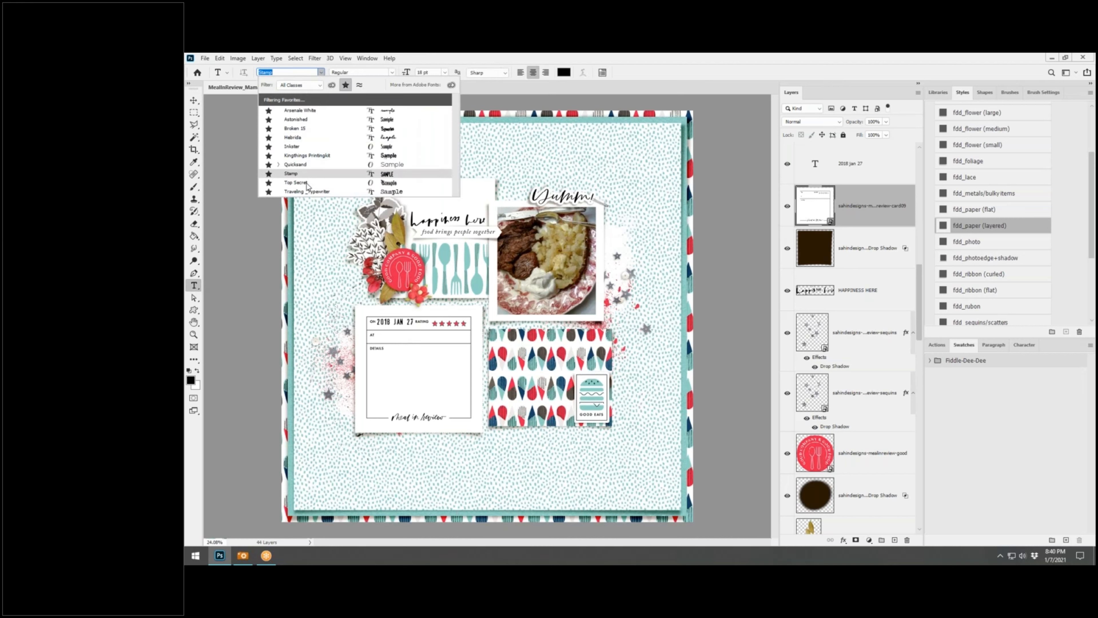
click(306, 192)
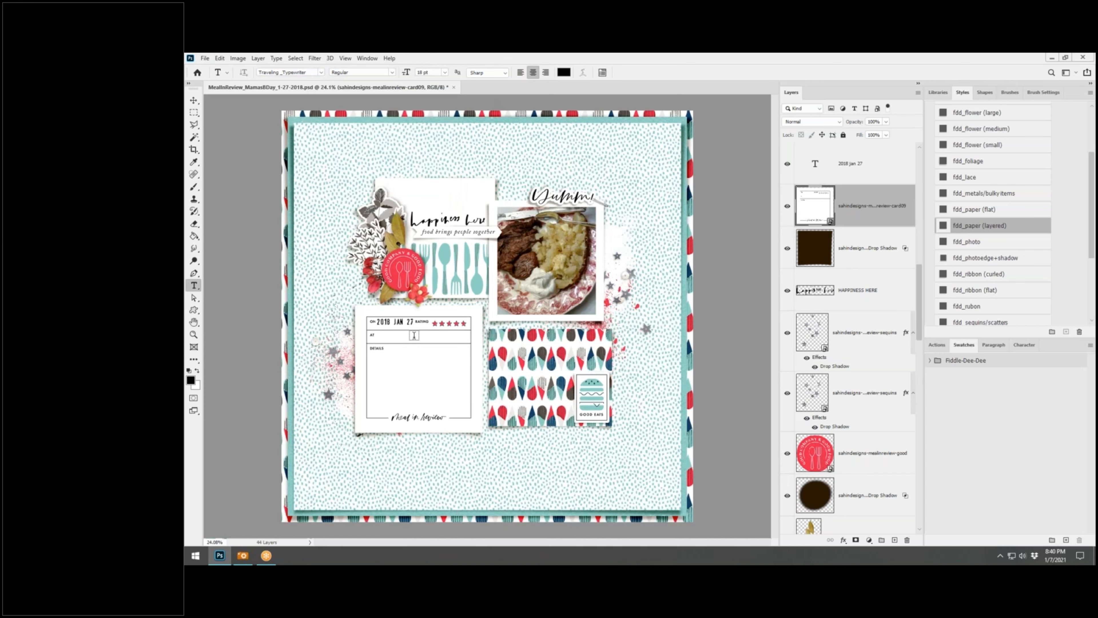
click(381, 336)
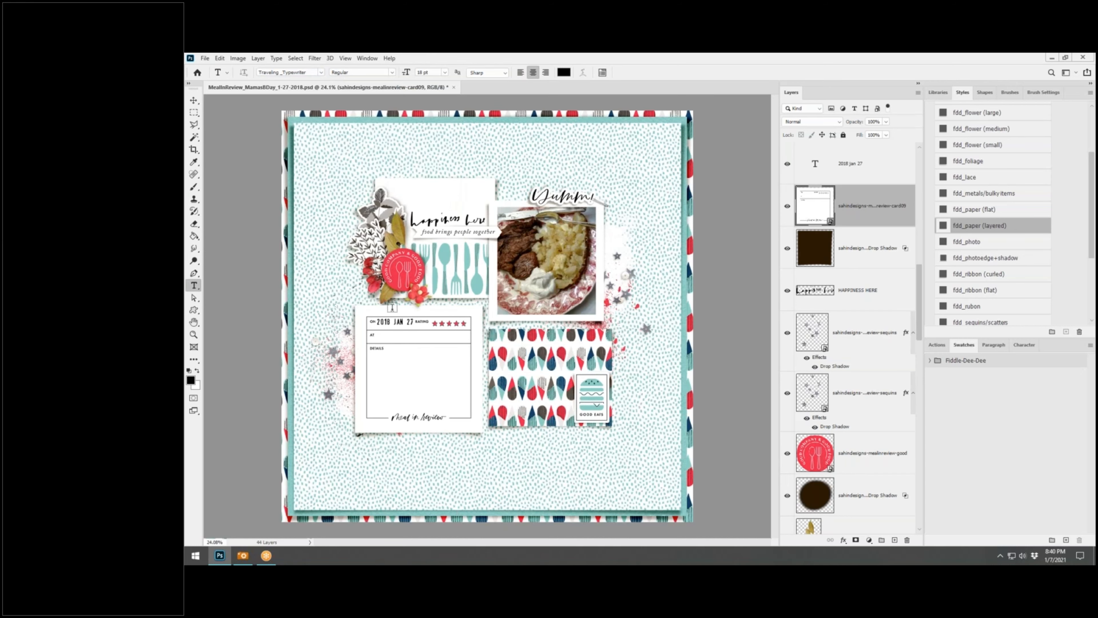
click(445, 72)
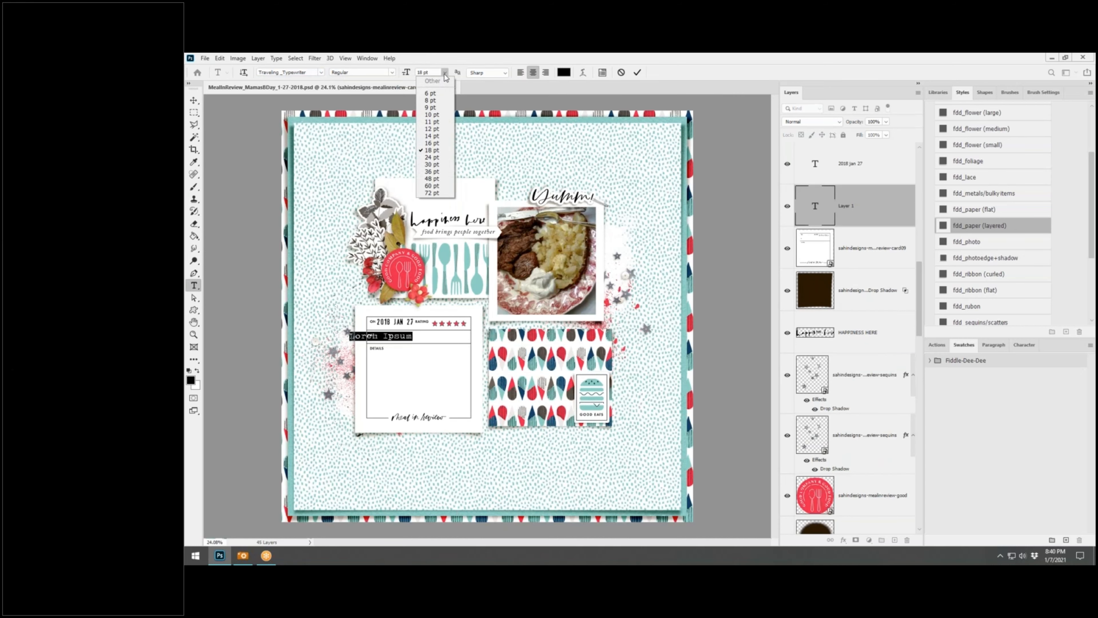
click(432, 136)
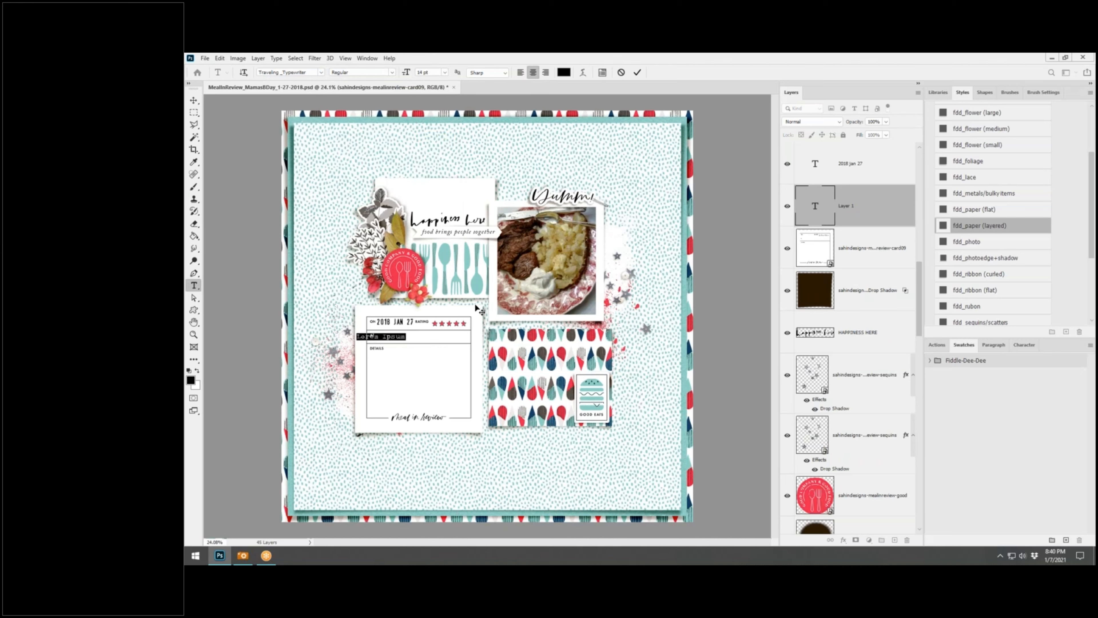
text(Mom')
text(s House)
click(637, 72)
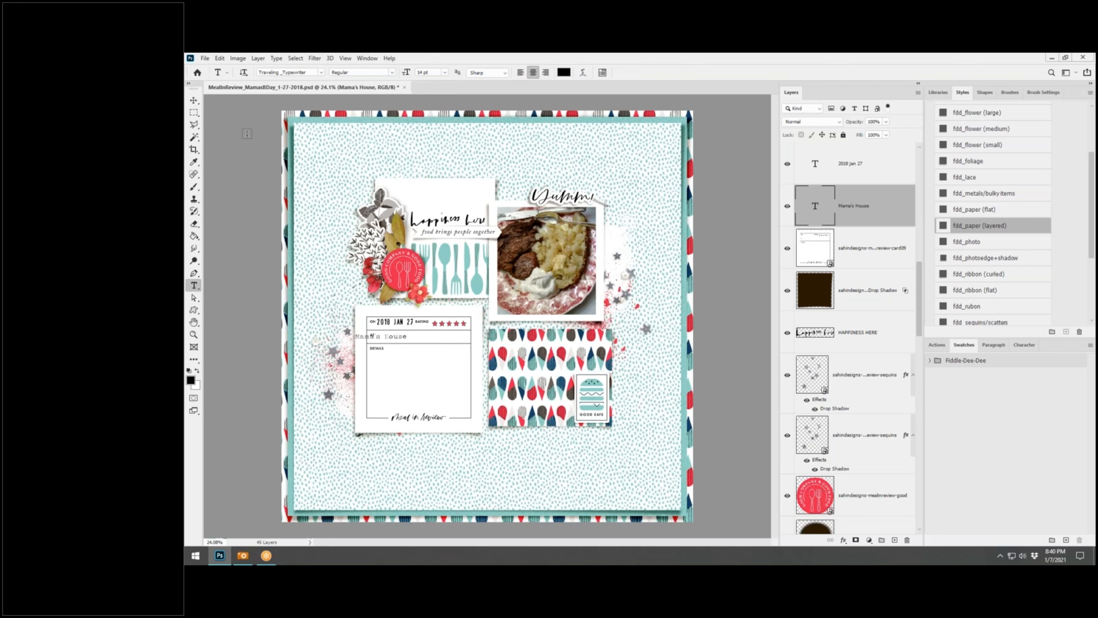
click(194, 101)
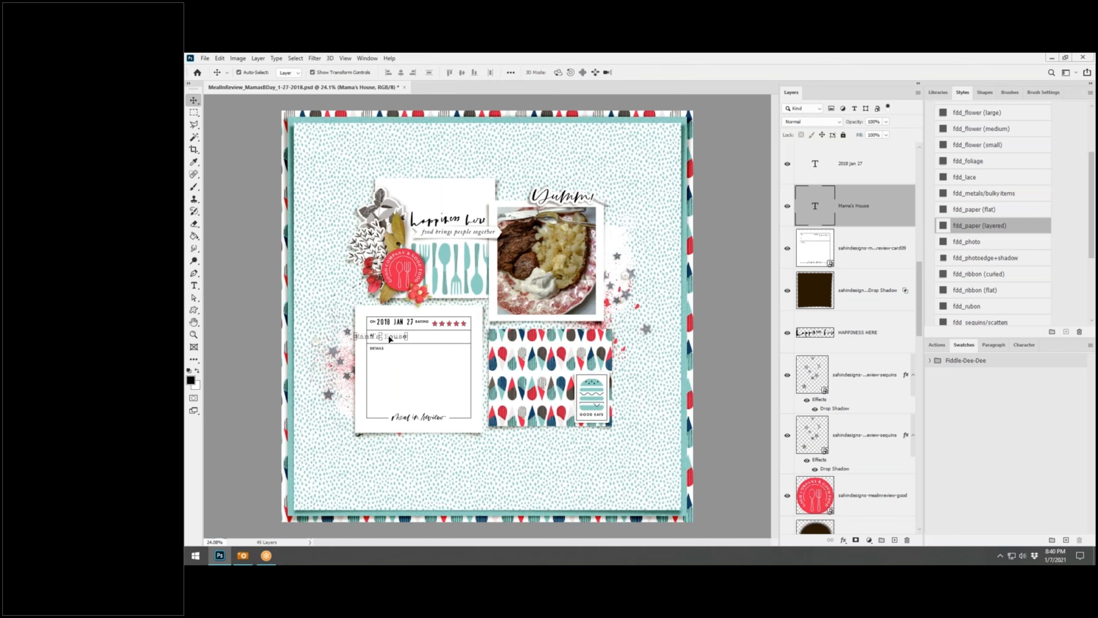
drag(390, 339, 414, 338)
Create a left-aligned paragraph text box about 2.8 in wide that fills the card's DETAILS area
click(193, 285)
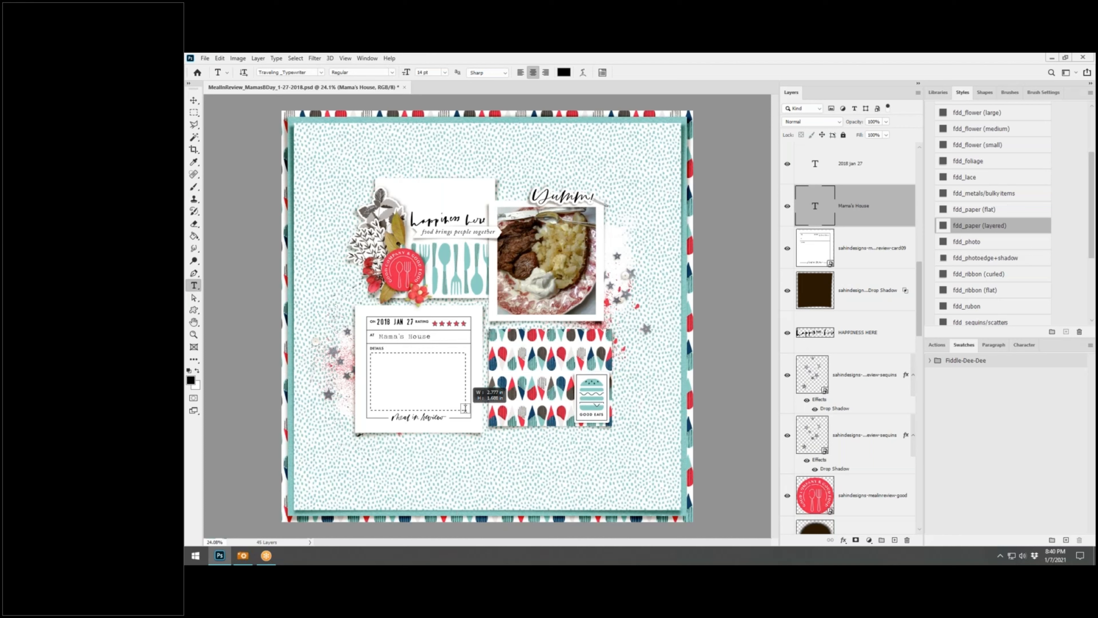
drag(370, 353, 465, 409)
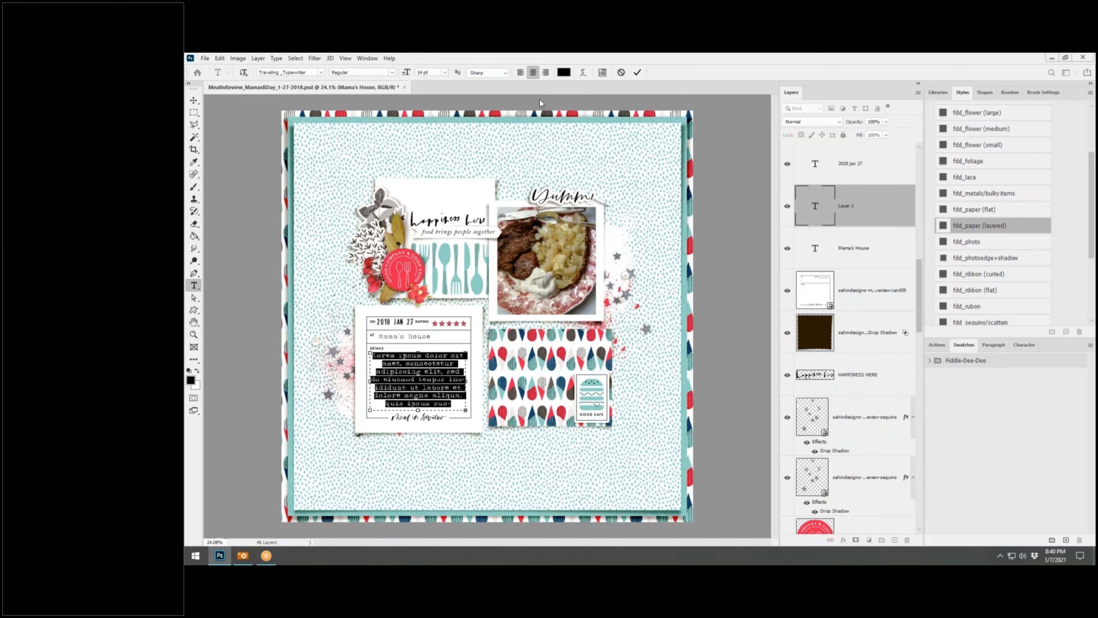
click(520, 73)
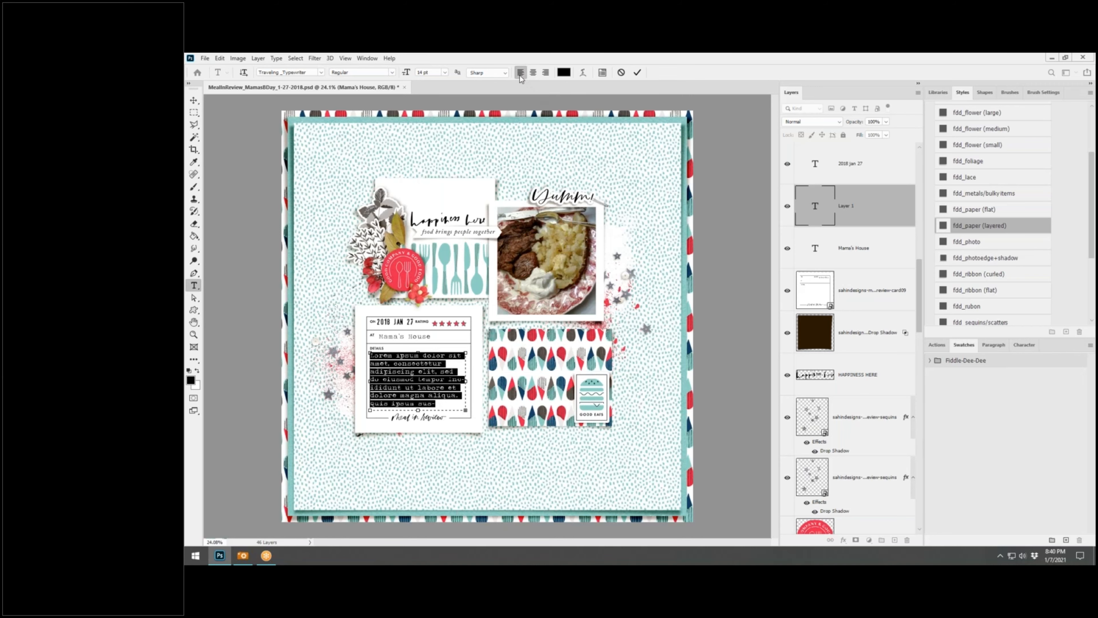
Enter "For Mama's 70th birthday, she requested a steak, baked potato and salad" in the DETAILS text box
scroll(413, 383, up, 1)
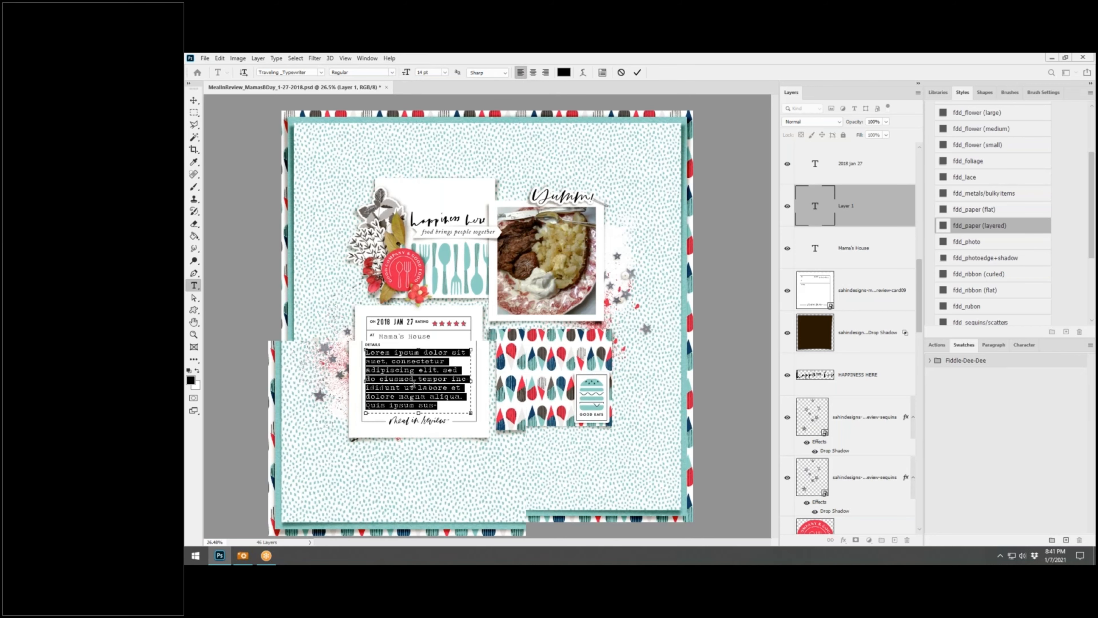
scroll(413, 384, up, 1)
scroll(413, 384, up, 1)
text(For Mama's 70th)
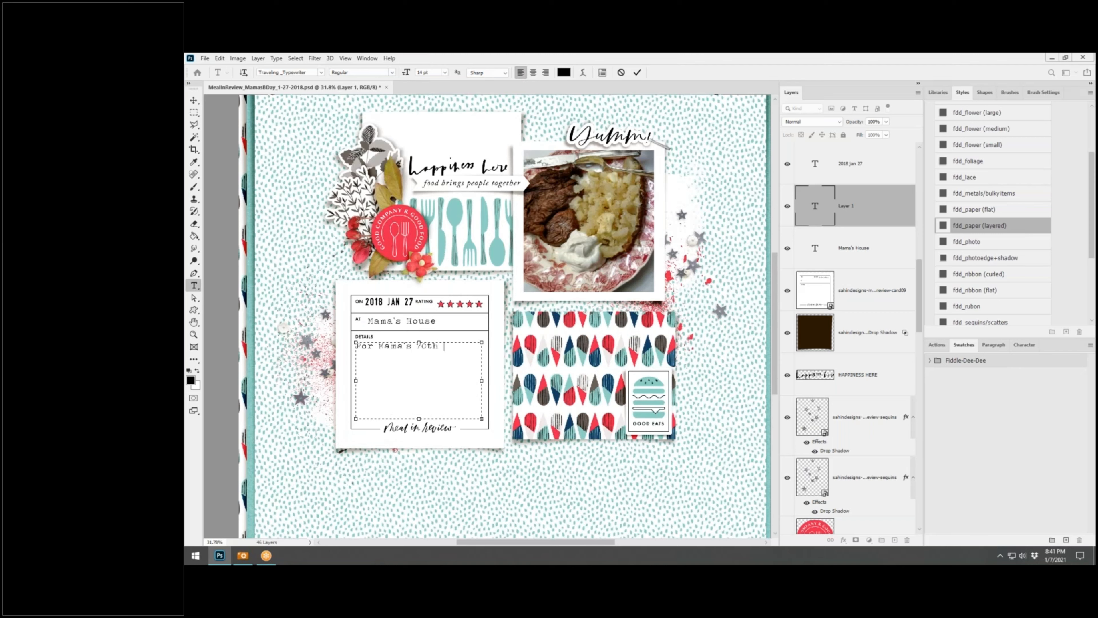
text( birthday, she reques)
text(ted)
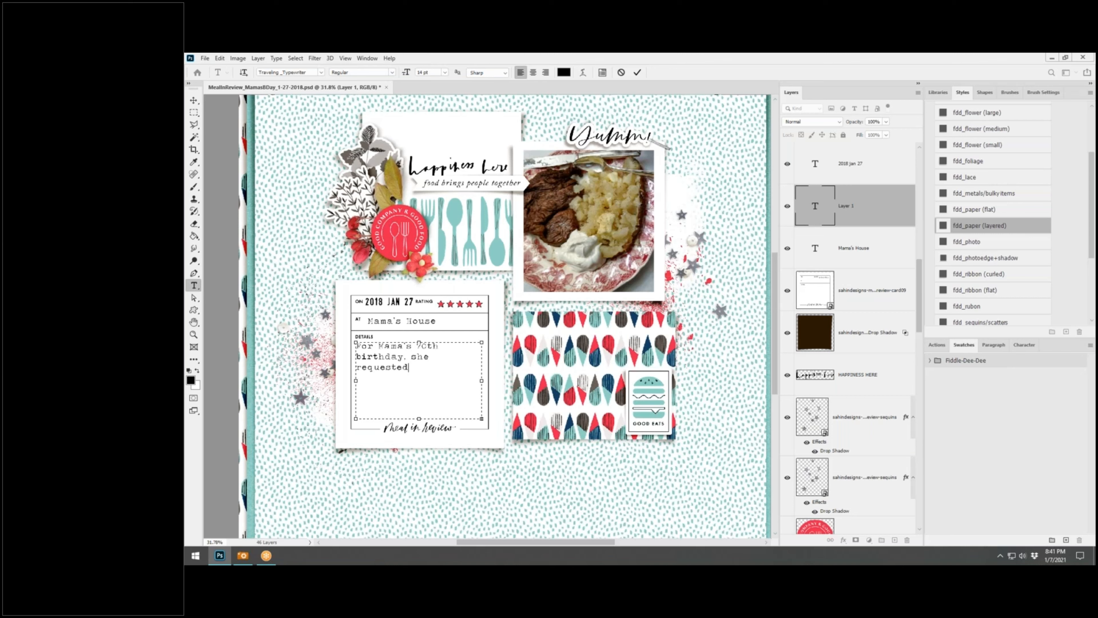
text( a stead)
key(BackSpace)
text(k)
text(. bak)
text(ed potato)
text( and sala)
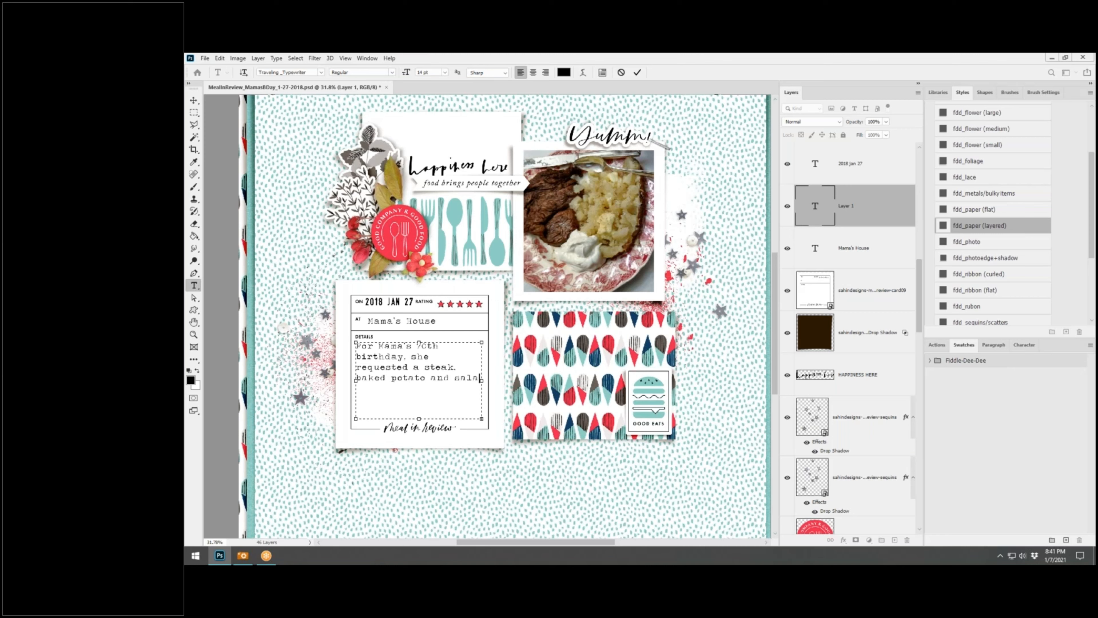
text(d)
Continue the DETAILS text with a sentence naming who grilled the steaks, ending with "and they were amazing!"
text(. Brandon )
text(grilled the st)
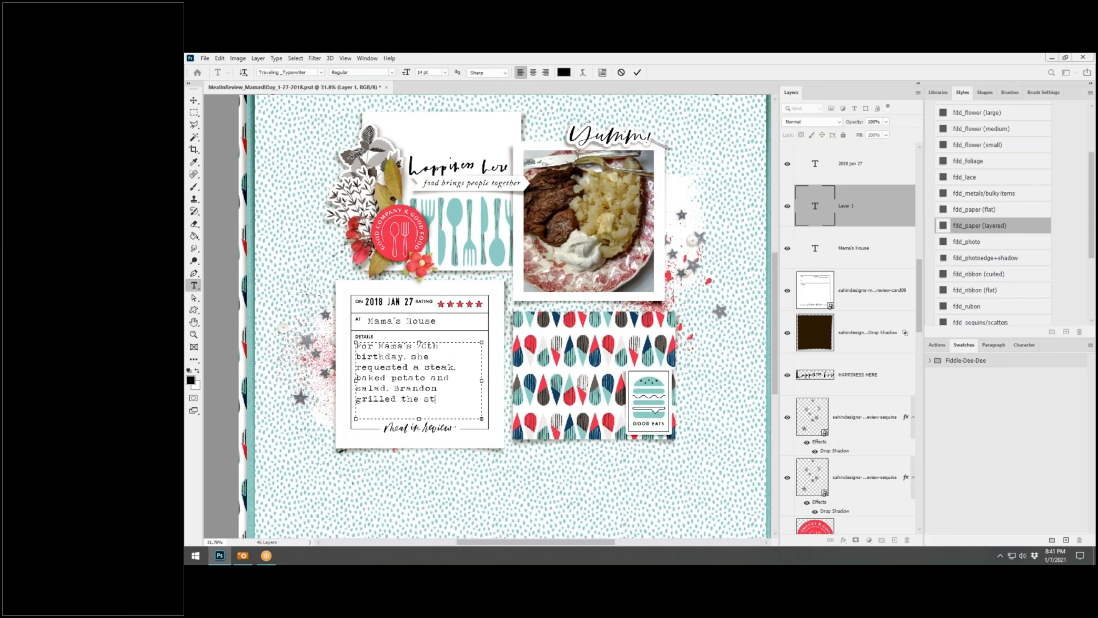
text(eaks and the)
text(y were amazin)
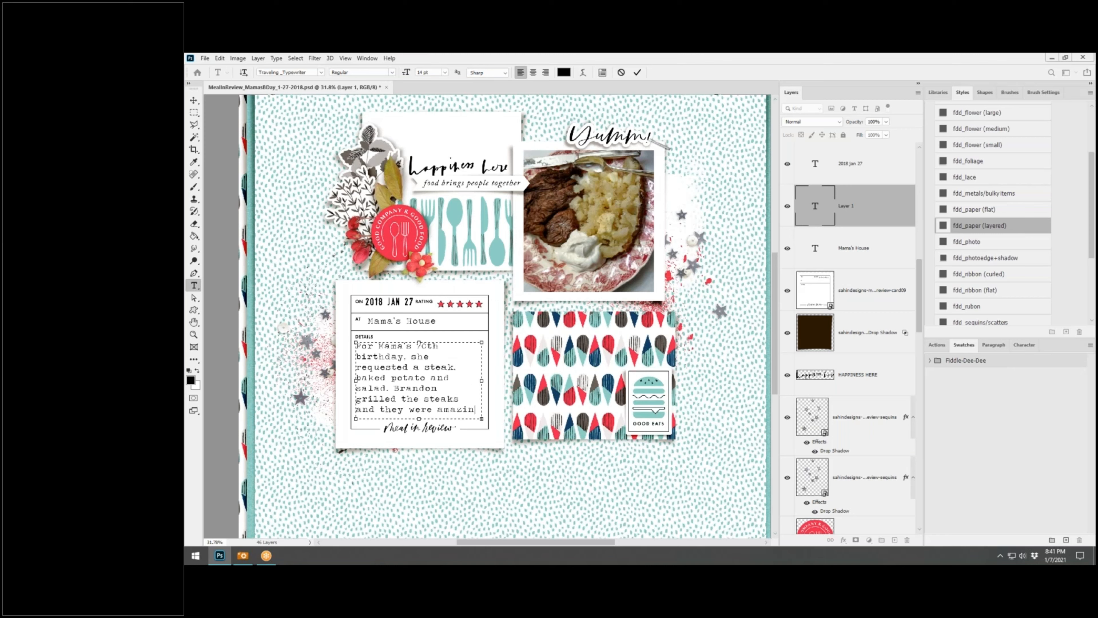
key(BackSpace)
key(BackSpace)
key(BackSpace)
key(BackSpace)
key(BackSpace)
key(BackSpace)
Set the leading of all the DETAILS text to 14 pt
click(380, 368)
key(ctrl+a)
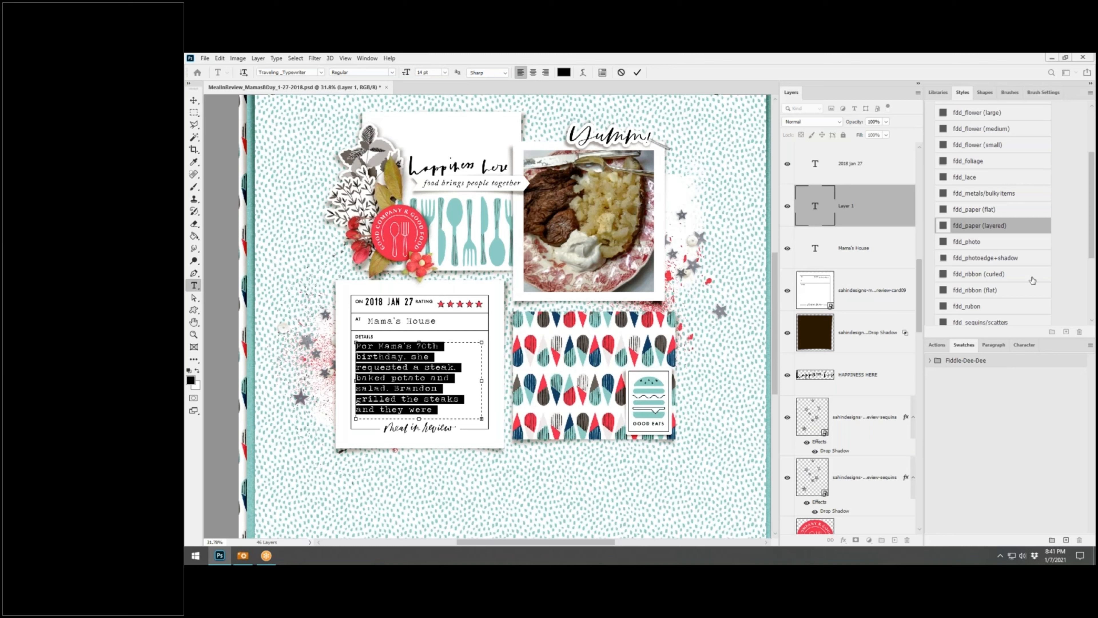
click(1024, 346)
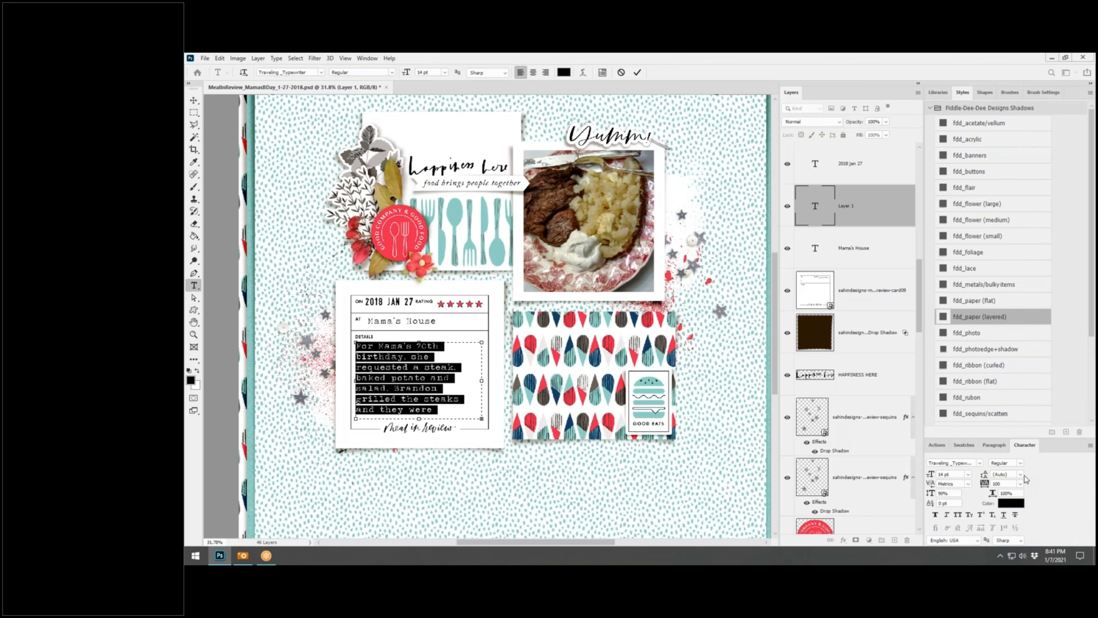
click(1022, 474)
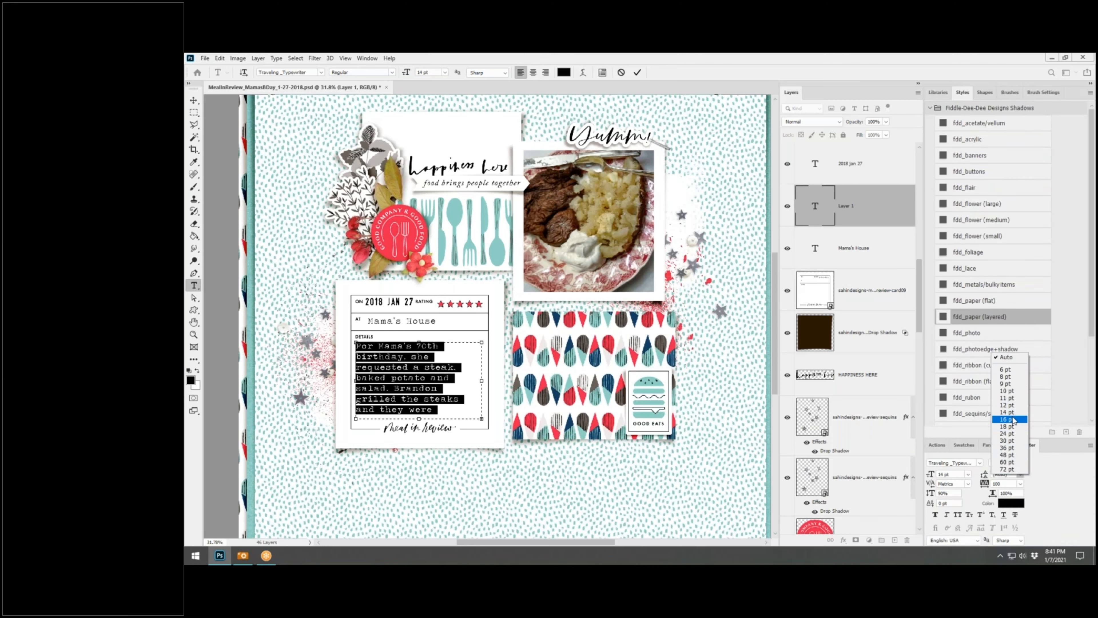
click(1011, 414)
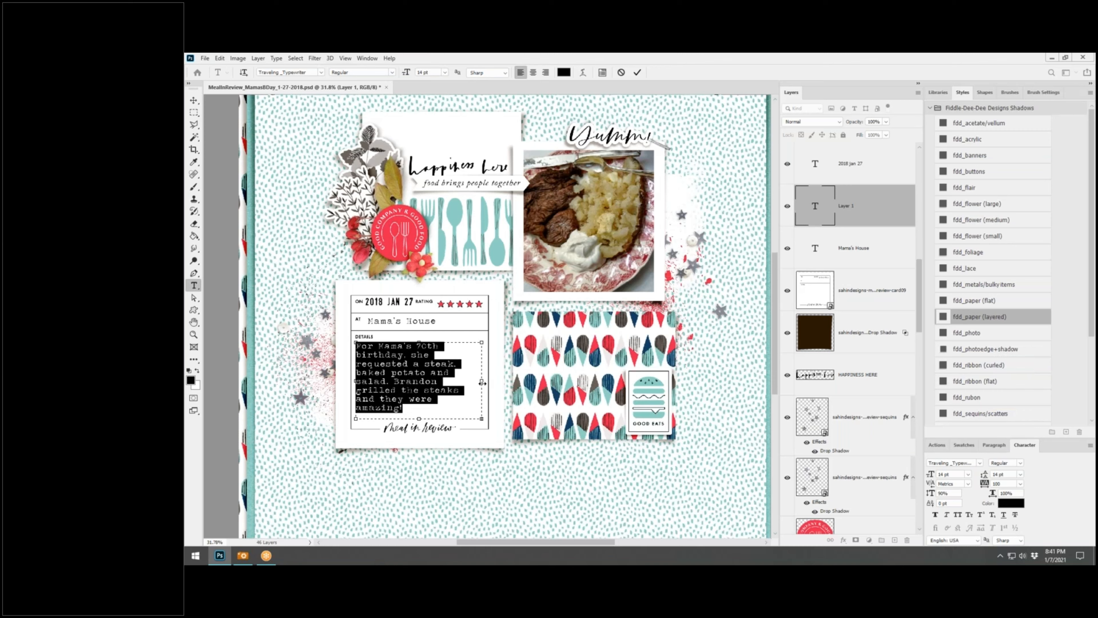
Widen the DETAILS text box slightly and nudge the text up and left within the card's frame
drag(484, 381, 489, 383)
click(637, 73)
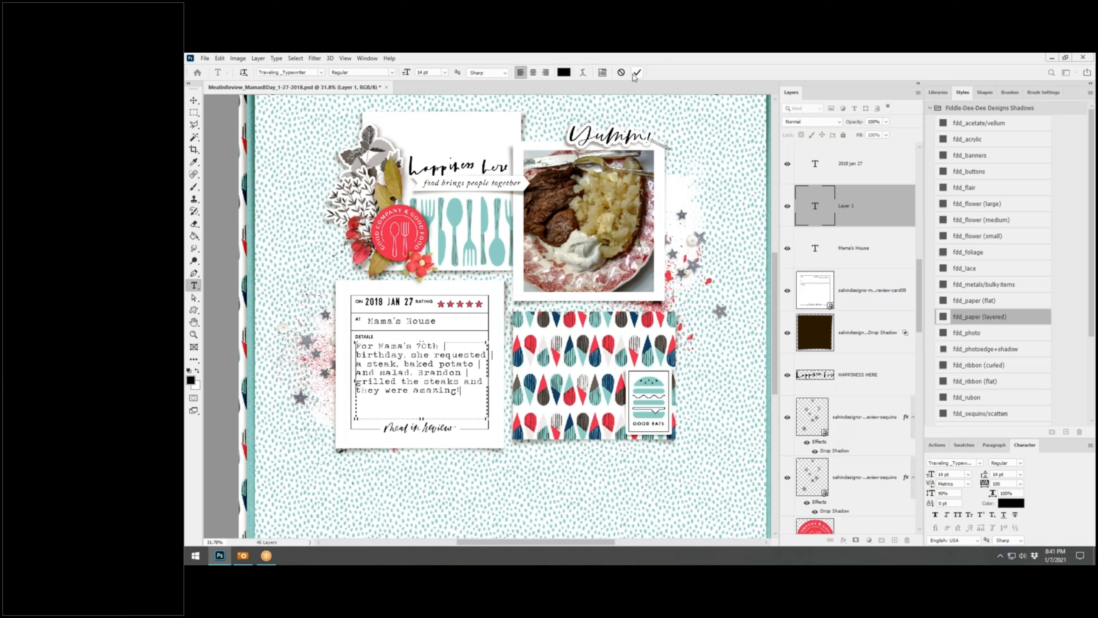
click(194, 100)
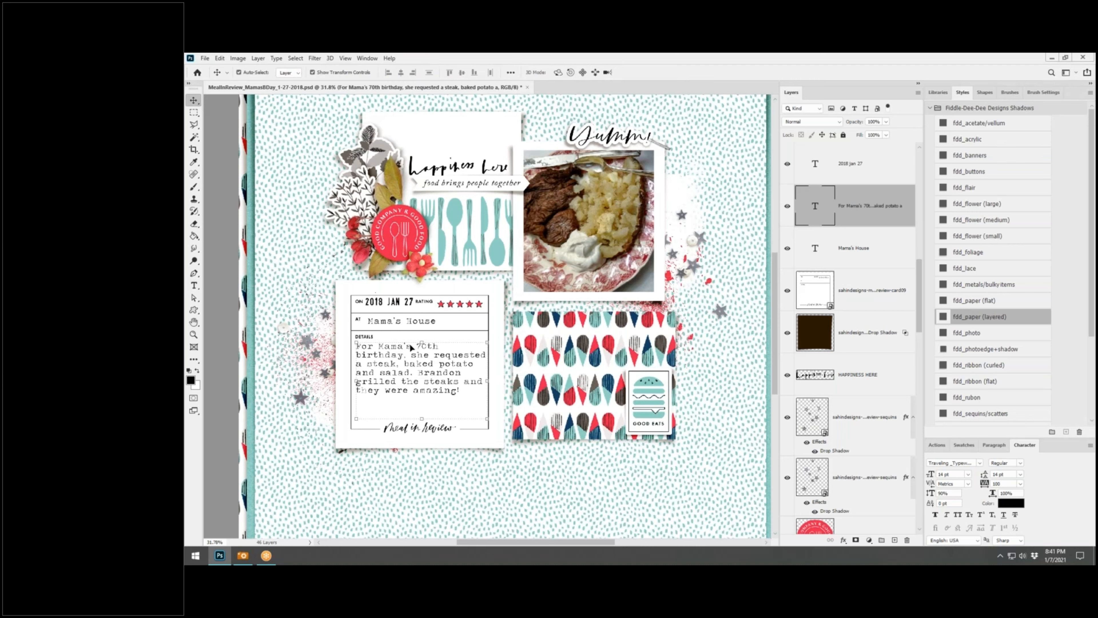
drag(410, 360, 407, 359)
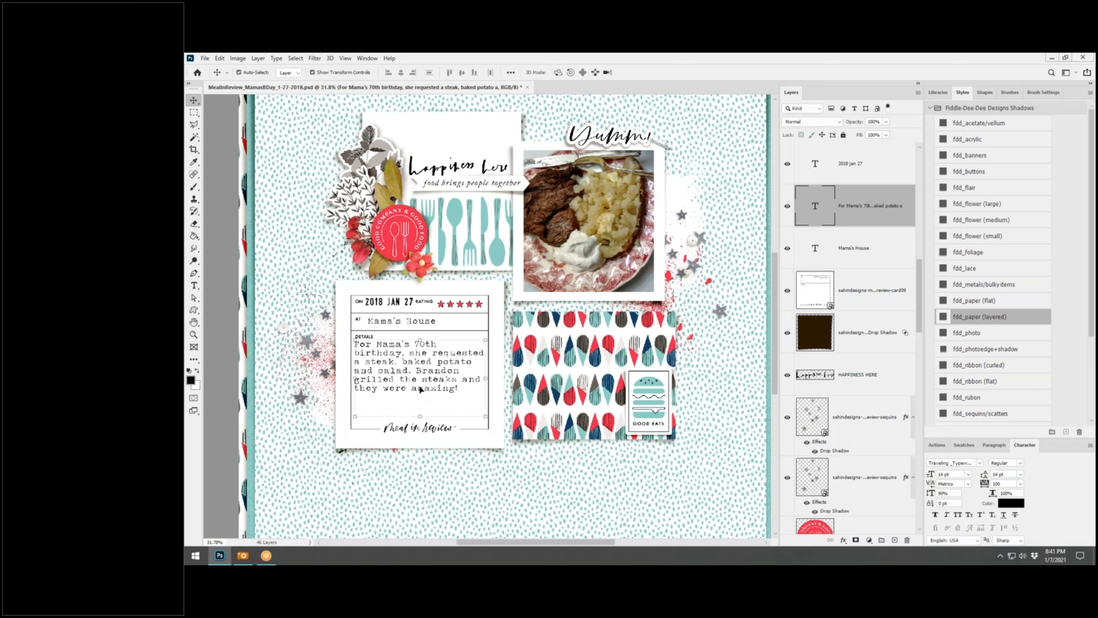
Append "Love being with my family and enjoying a great meal." to the DETAILS text and extend its box downward to fit
double_click(420, 390)
click(467, 397)
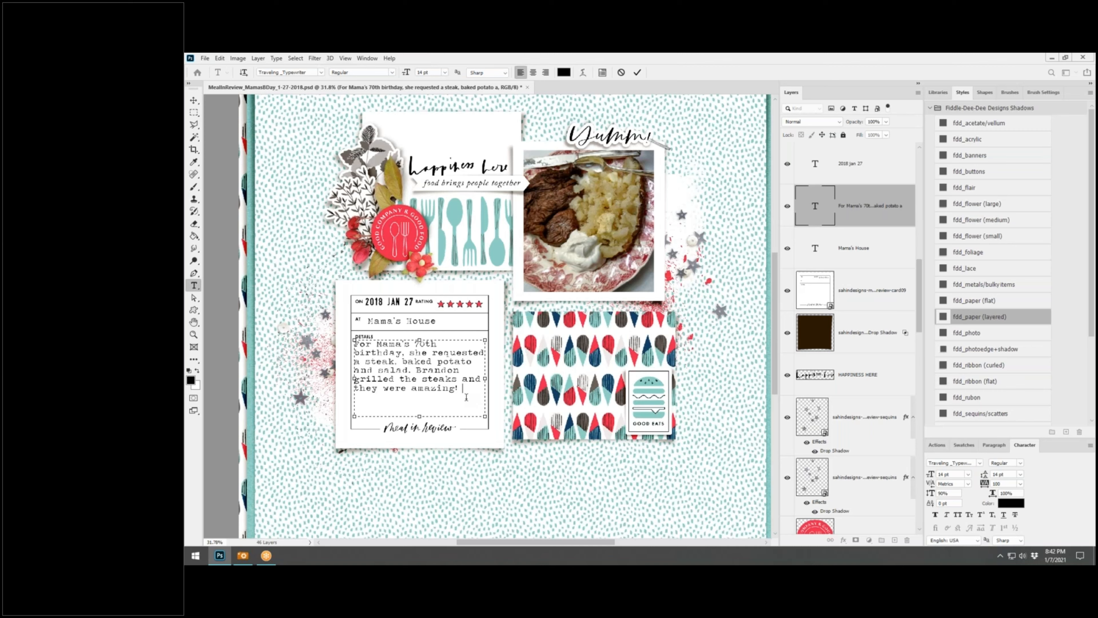
text(It w)
key(BackSpace)
key(BackSpace)
key(BackSpace)
key(BackSpace)
text(Love being with)
text( my family and enjoy)
text(ing g)
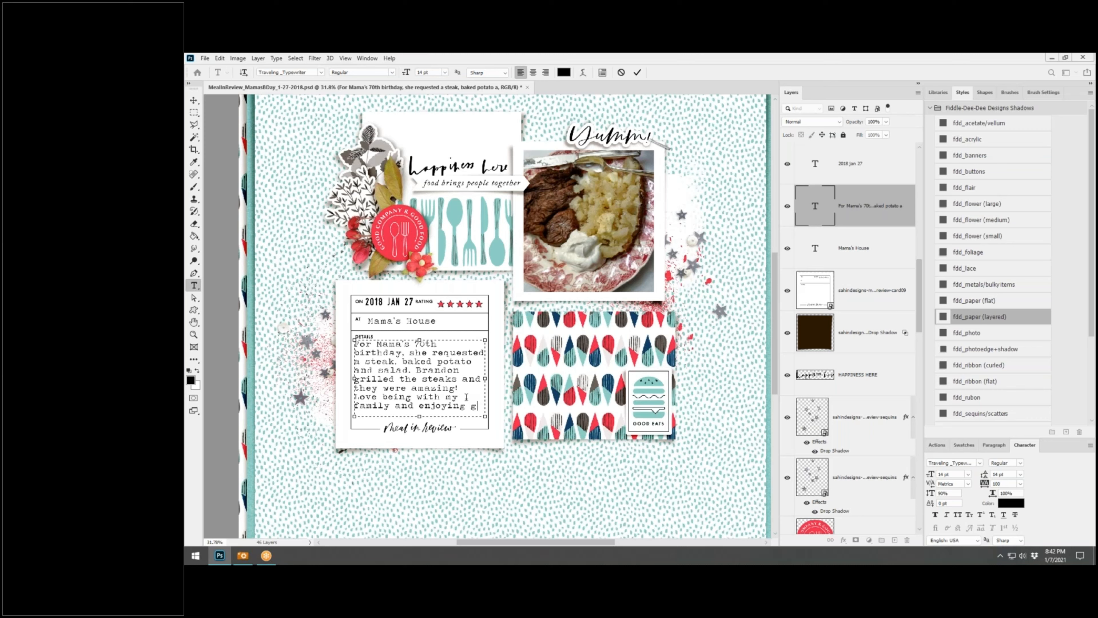
key(BackSpace)
text(a)
drag(419, 417, 419, 423)
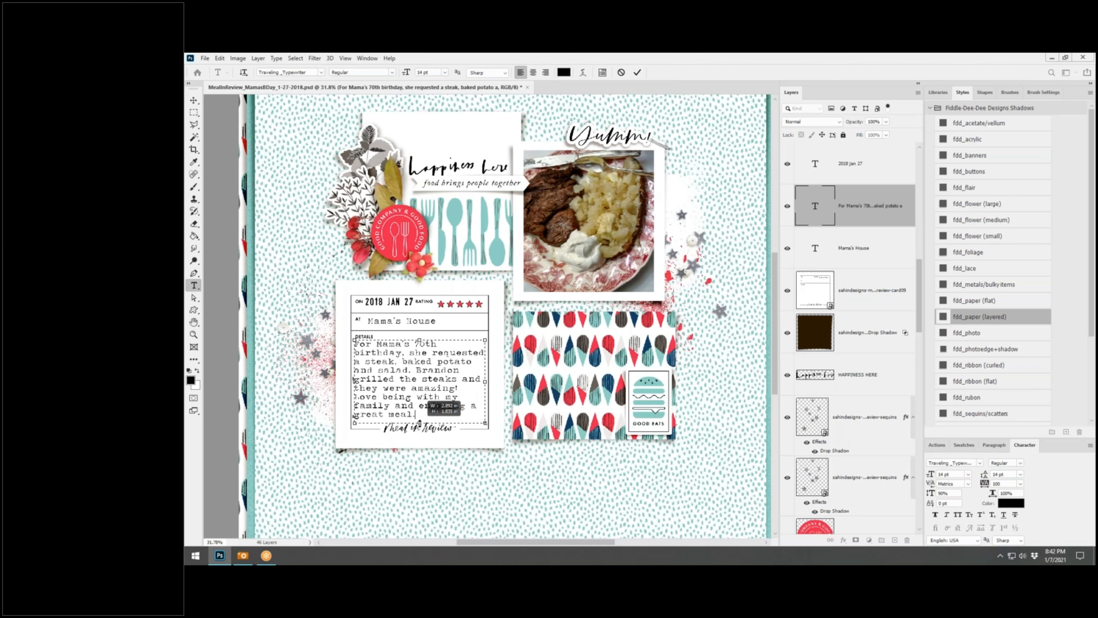
click(637, 75)
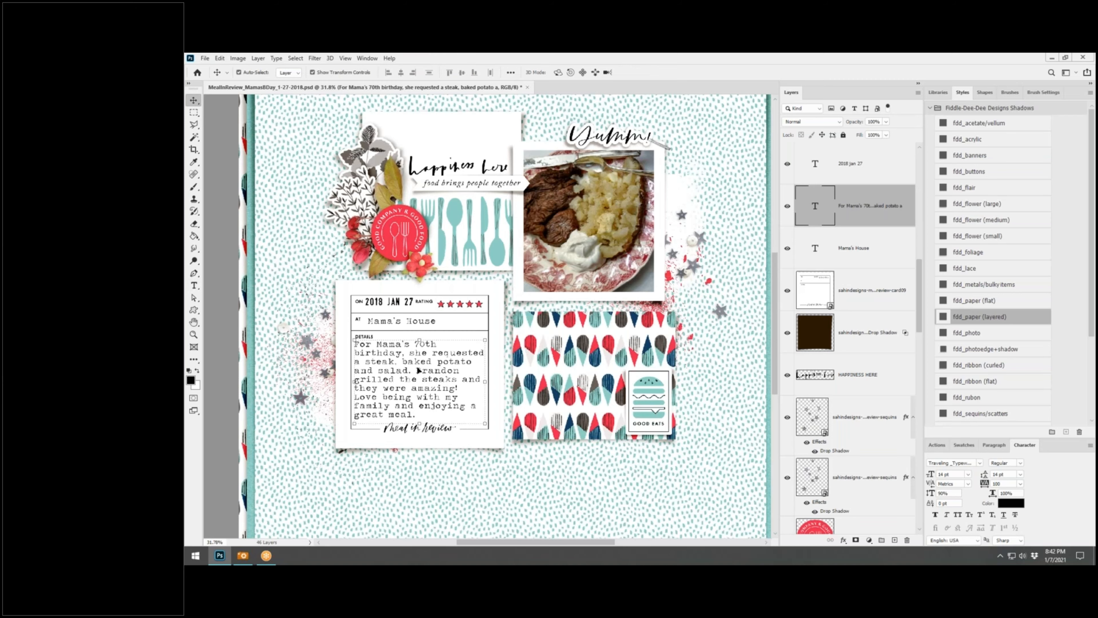
scroll(422, 387, up, 1)
scroll(421, 387, up, 3)
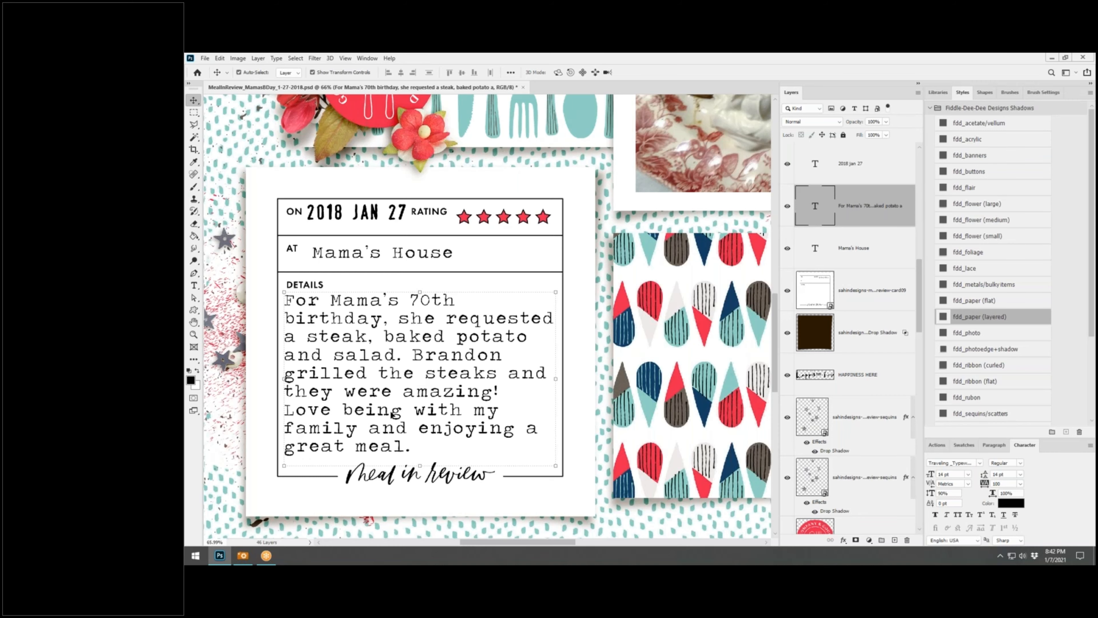
scroll(392, 415, down, 3)
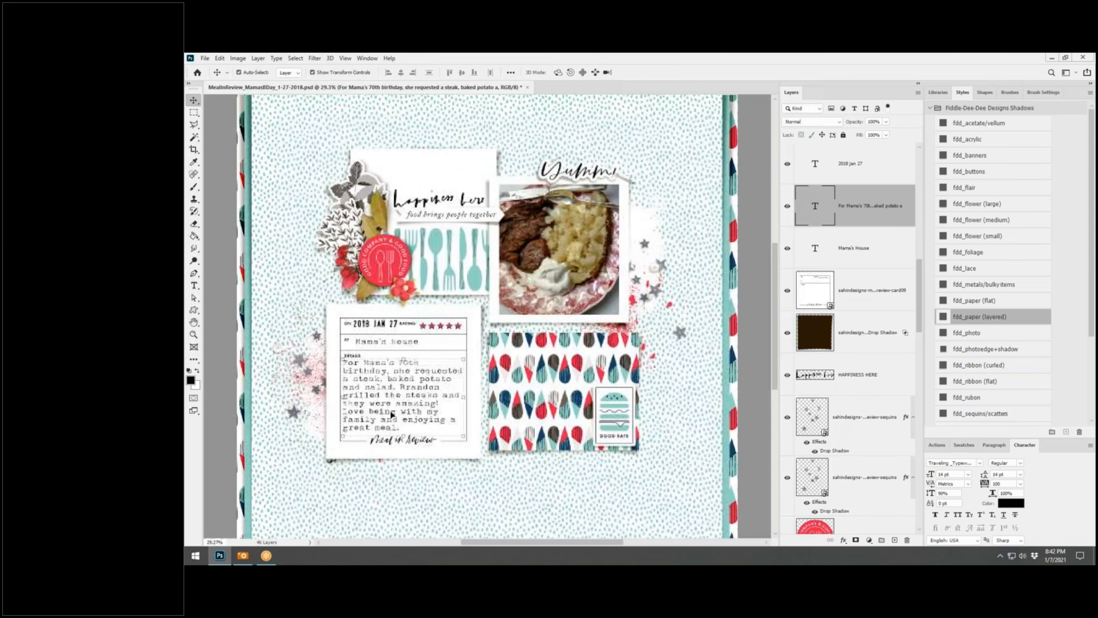
scroll(391, 414, down, 1)
scroll(391, 414, down, 1)
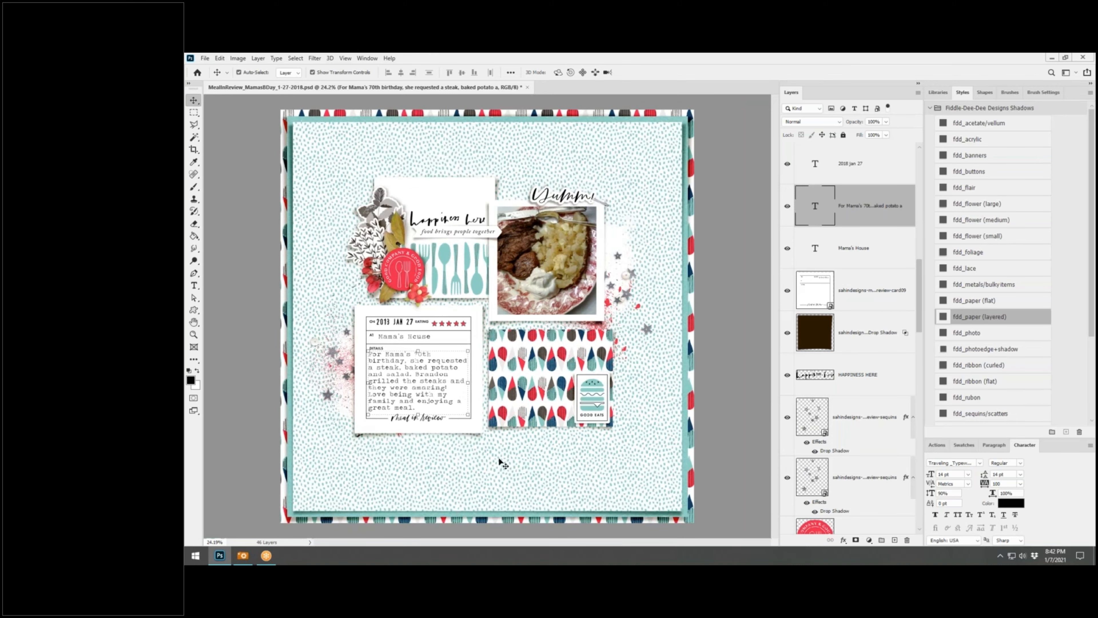
Enter the credit line "Meal In Review Journal Cards by Sahin Designs" as the description in the document's file info
click(204, 59)
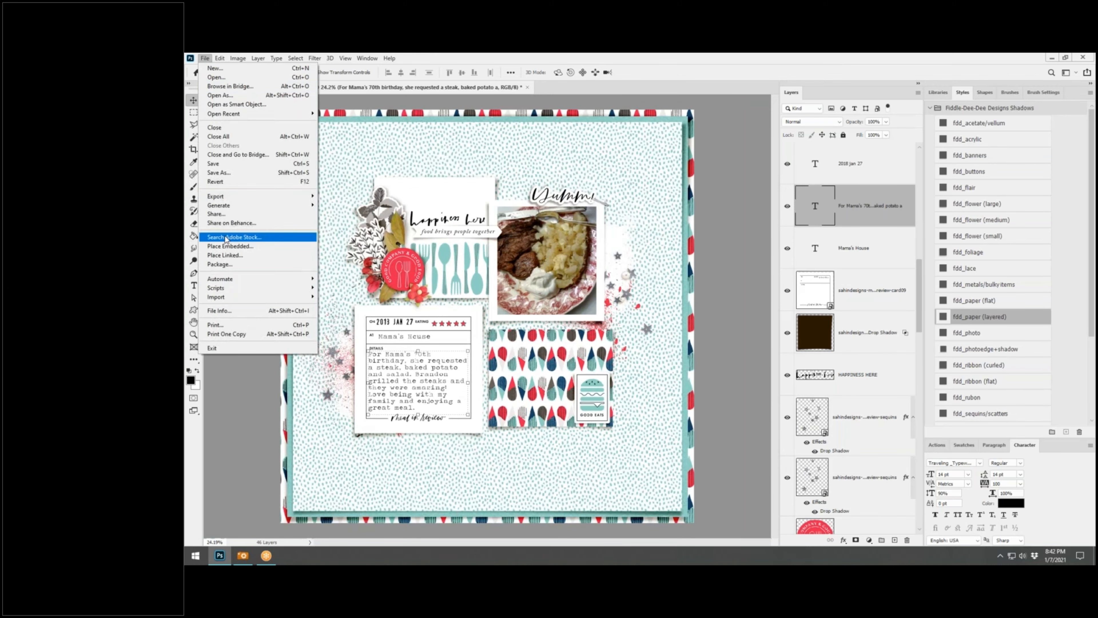
click(233, 309)
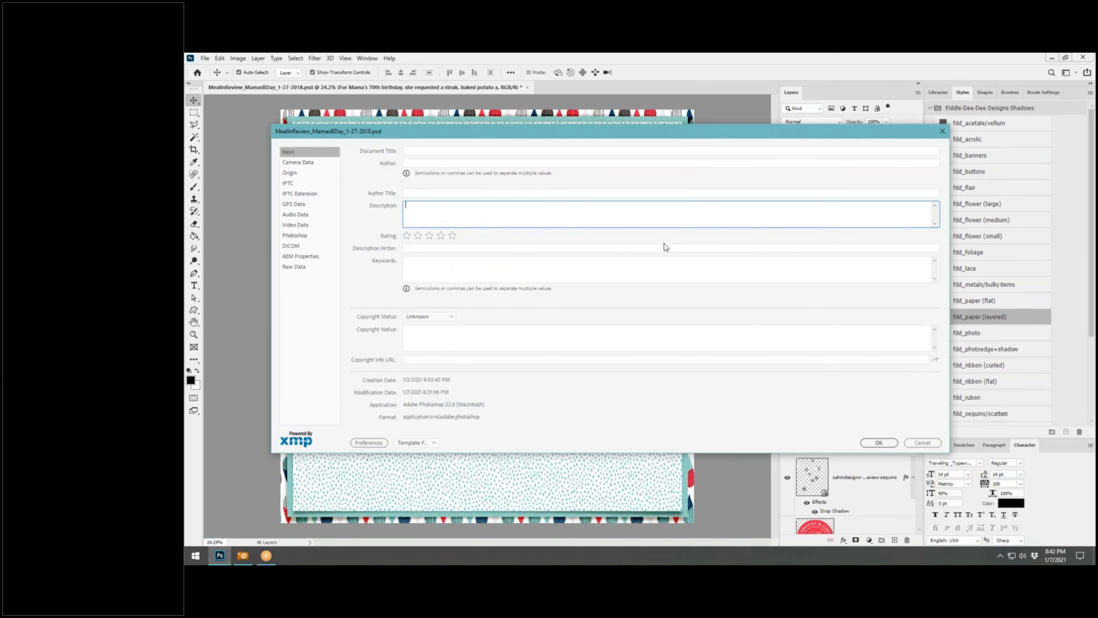
text(Meal In Review)
text(ournal Cards by Sa)
key(BackSpace)
key(BackSpace)
text(Elif Sahin)
key(BackSpace)
key(BackSpace)
key(BackSpace)
key(BackSpace)
key(BackSpace)
key(BackSpace)
key(BackSpace)
key(BackSpace)
key(BackSpace)
text(Sahin Designs)
Duplicate the journal cards credit line twice so the file description holds three lines
drag(521, 207, 394, 219)
right_click(457, 206)
click(481, 236)
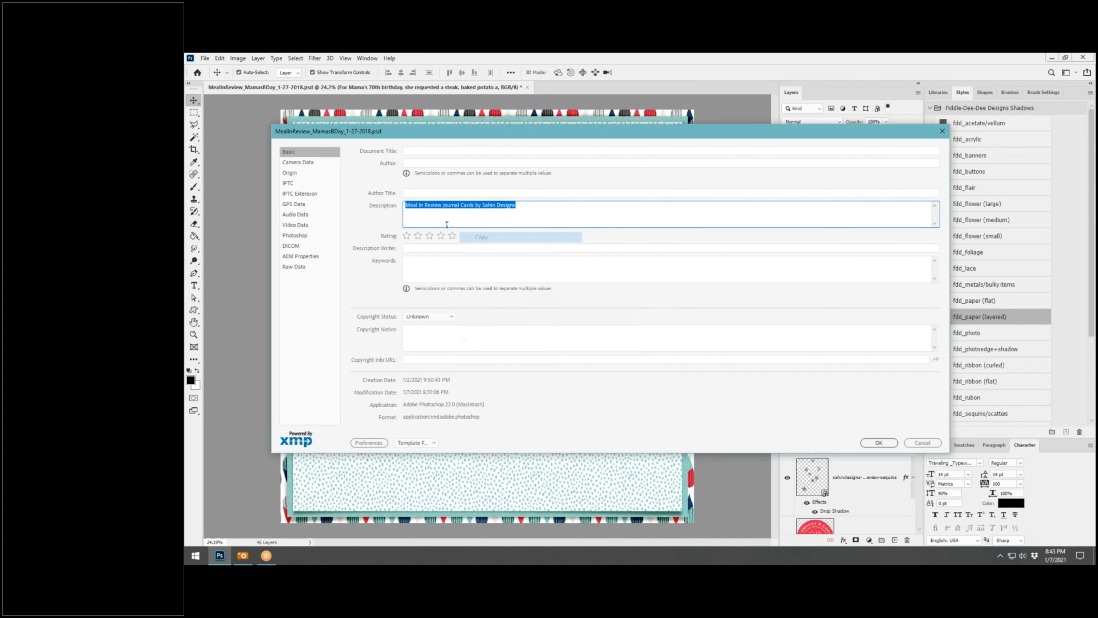
click(447, 216)
right_click(446, 216)
click(465, 255)
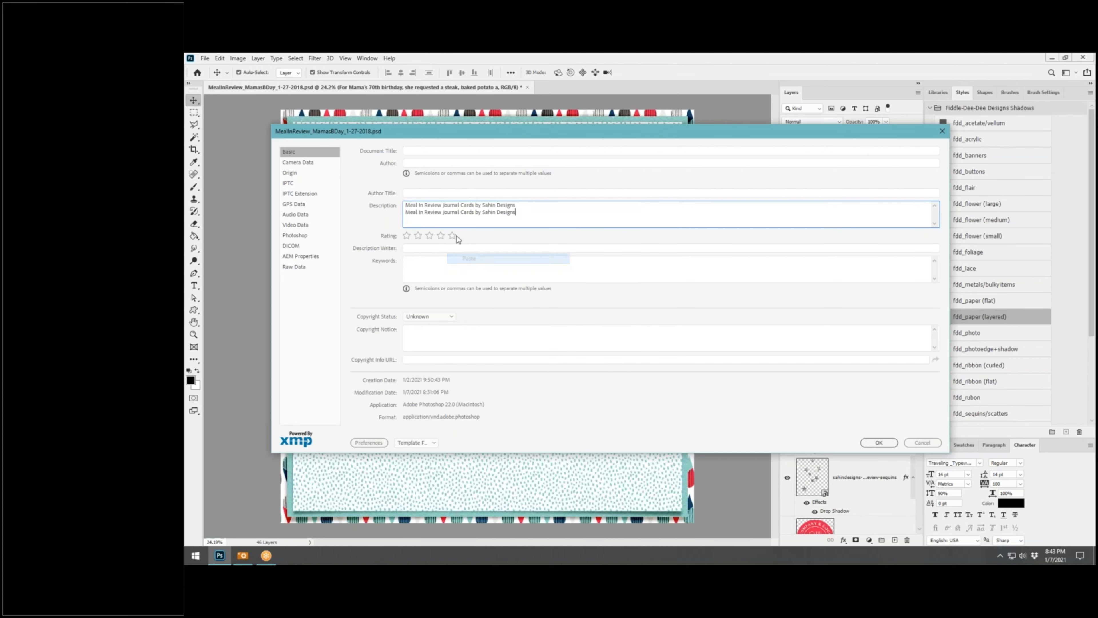
right_click(438, 219)
click(544, 212)
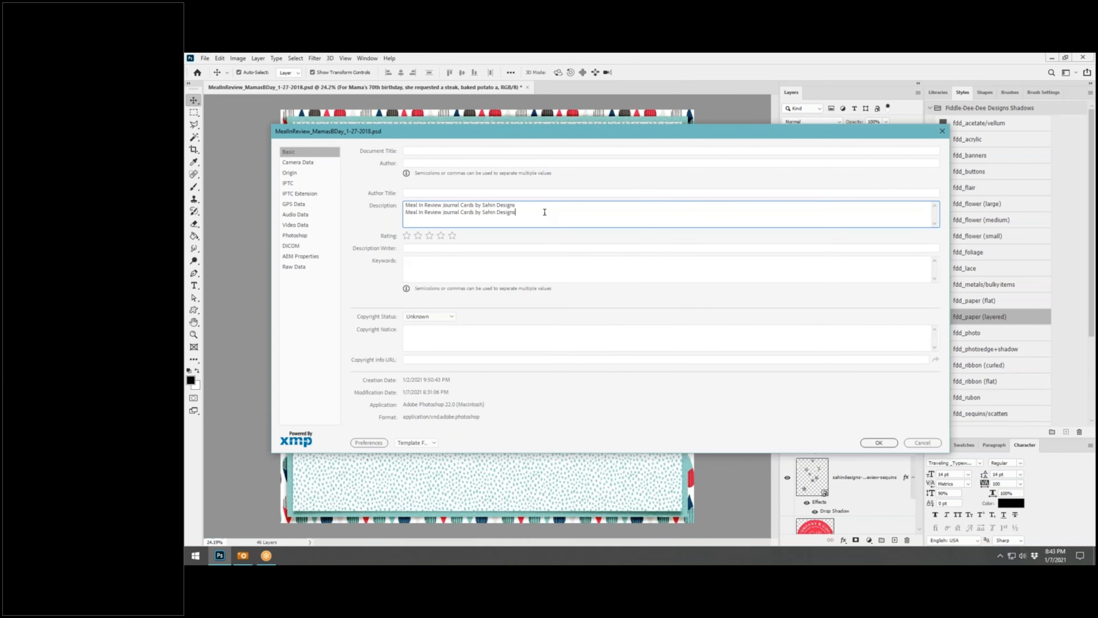
right_click(467, 225)
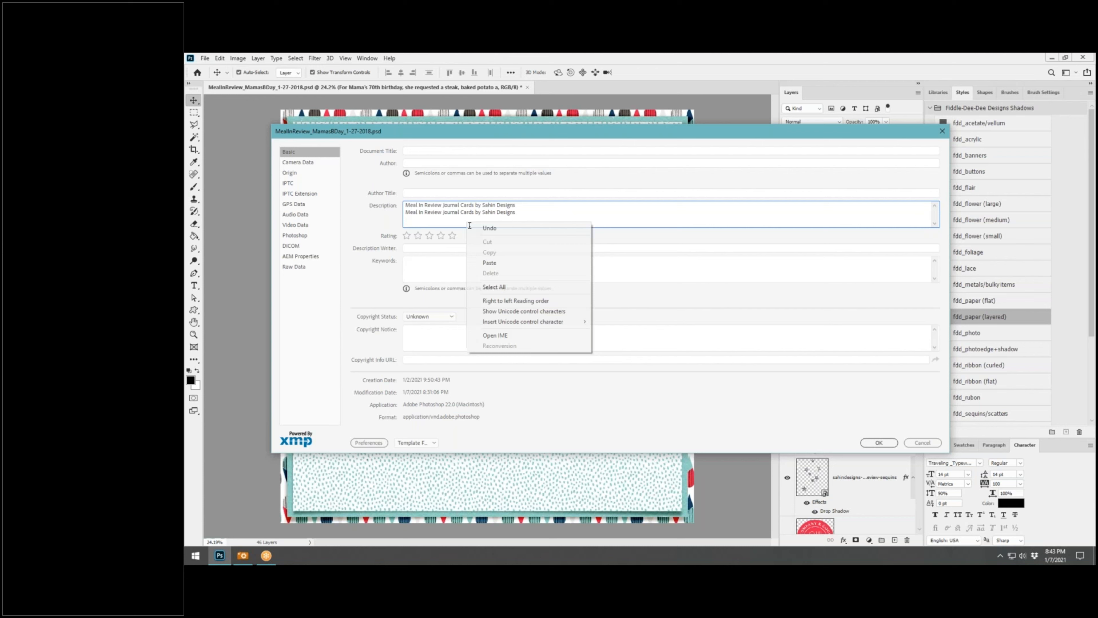
click(474, 261)
Replace "Journal Cards" with "Elements" in the description's second line and with "Stamps" in the third
drag(474, 212, 443, 212)
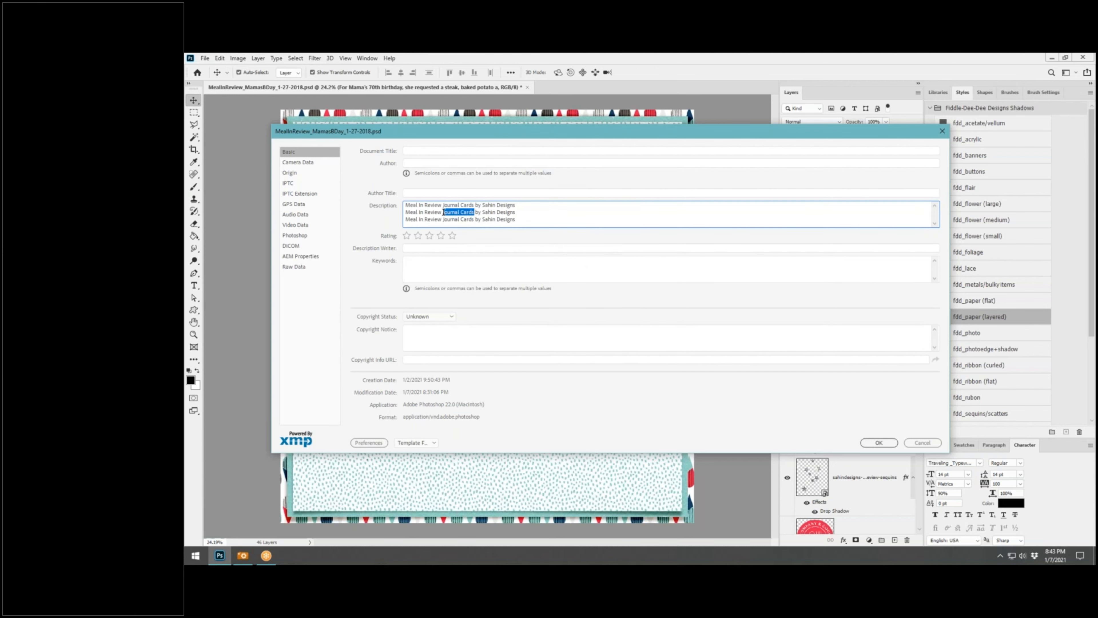
text(Elements)
drag(474, 220, 444, 222)
text(Stamps)
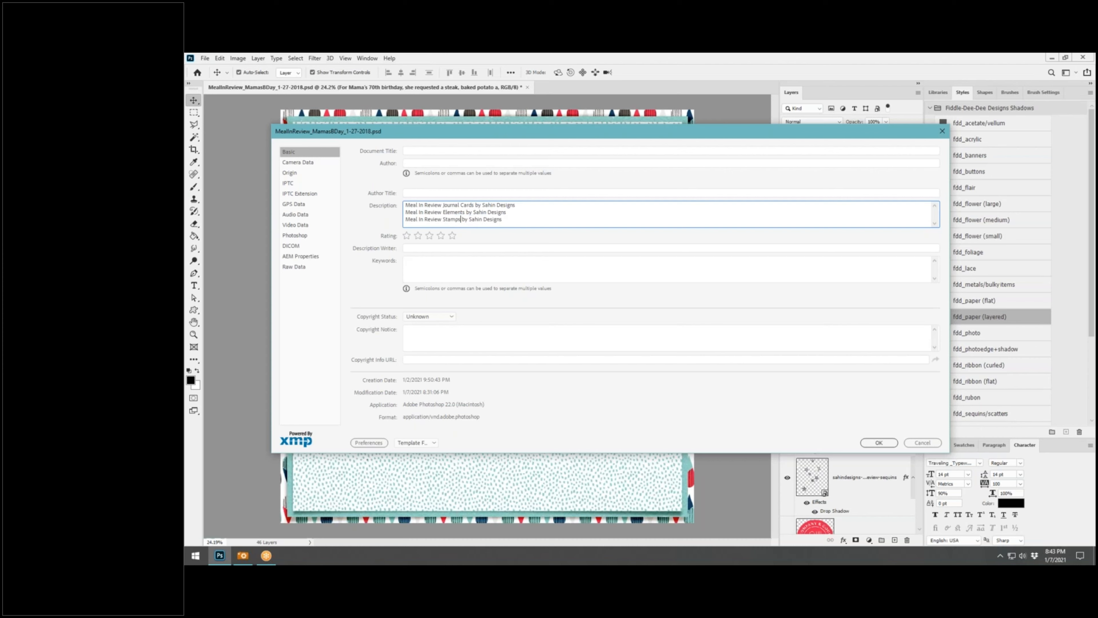